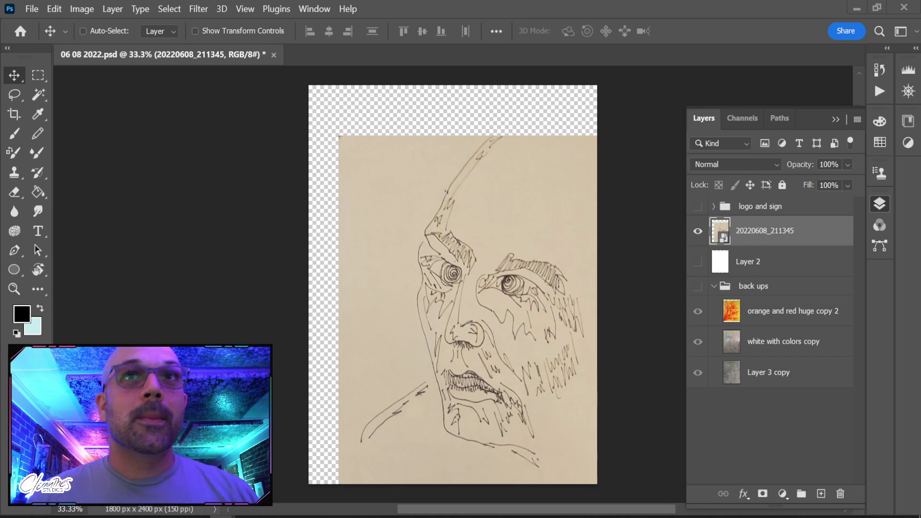
Switch to the browser window with the Faces of a Mad Artist: 1st Ed. collection and examine its artworks through to the page's end
drag(519, 517, 519, 7)
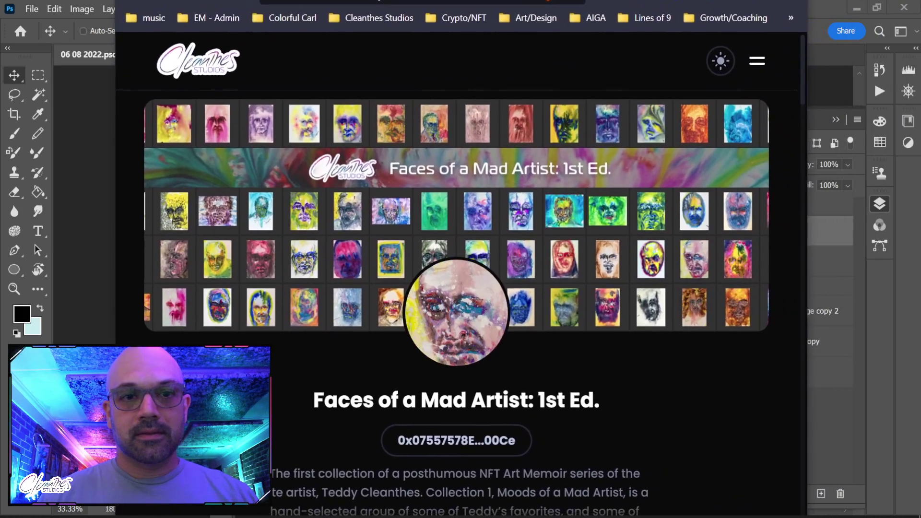
scroll(472, 411, down, 3)
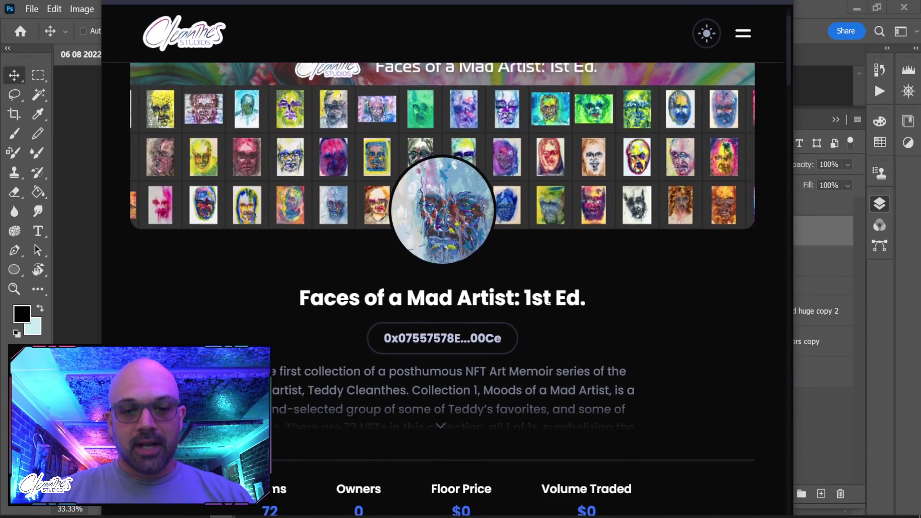
scroll(418, 354, down, 4)
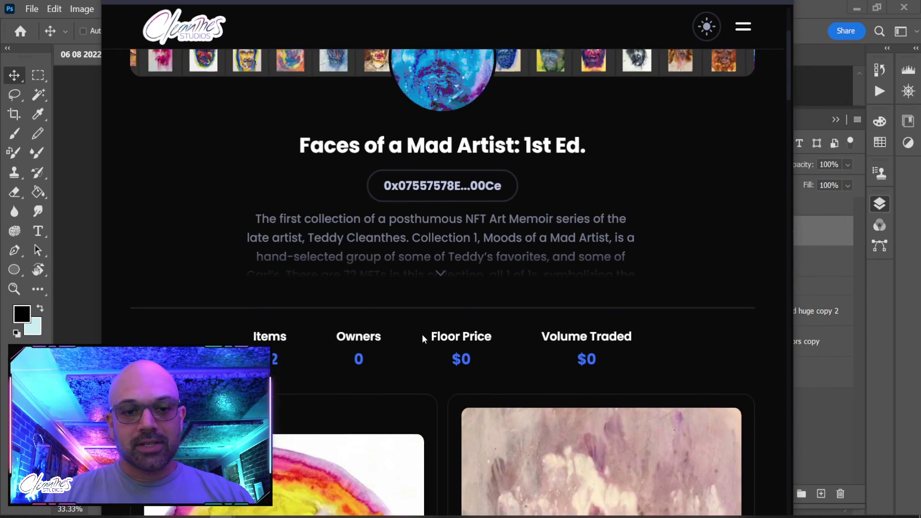
scroll(423, 339, down, 15)
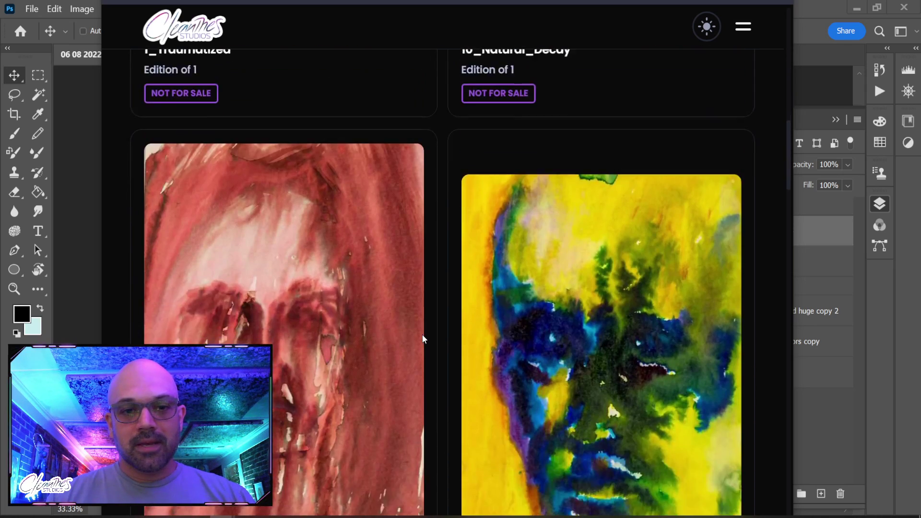
scroll(422, 338, down, 10)
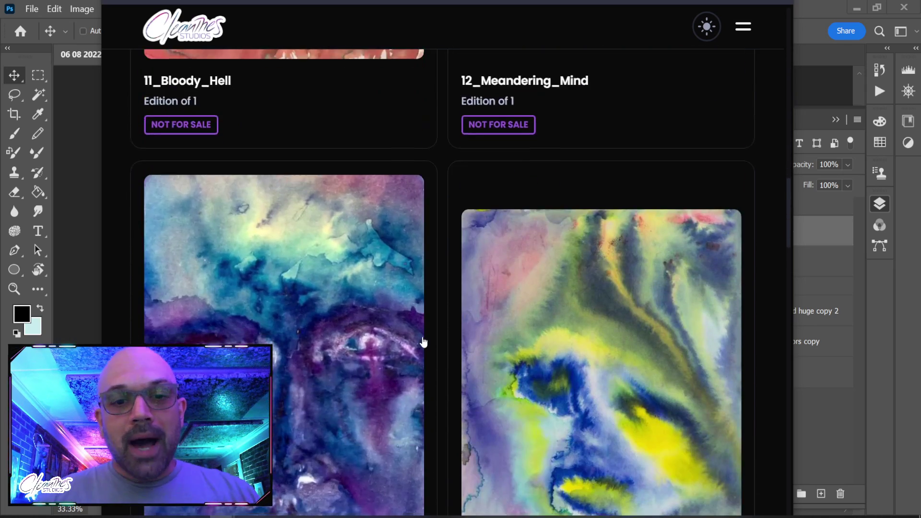
scroll(424, 343, down, 8)
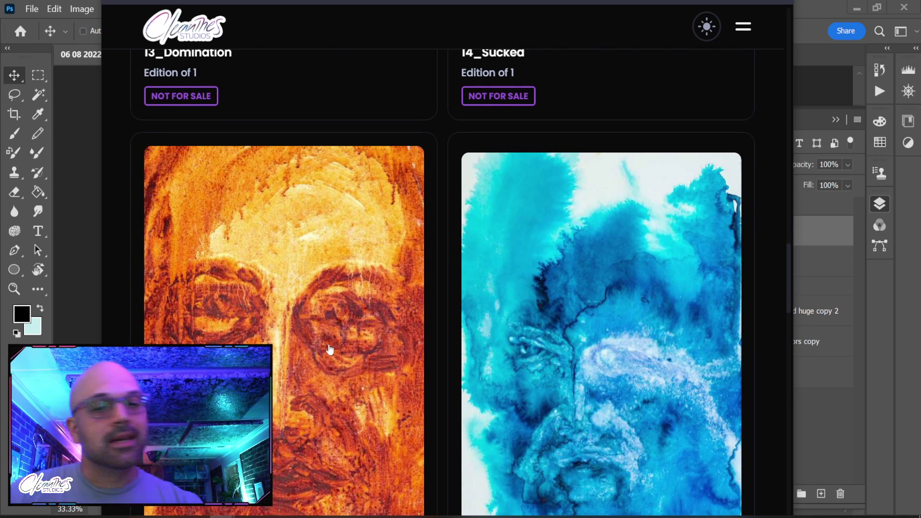
scroll(331, 338, down, 11)
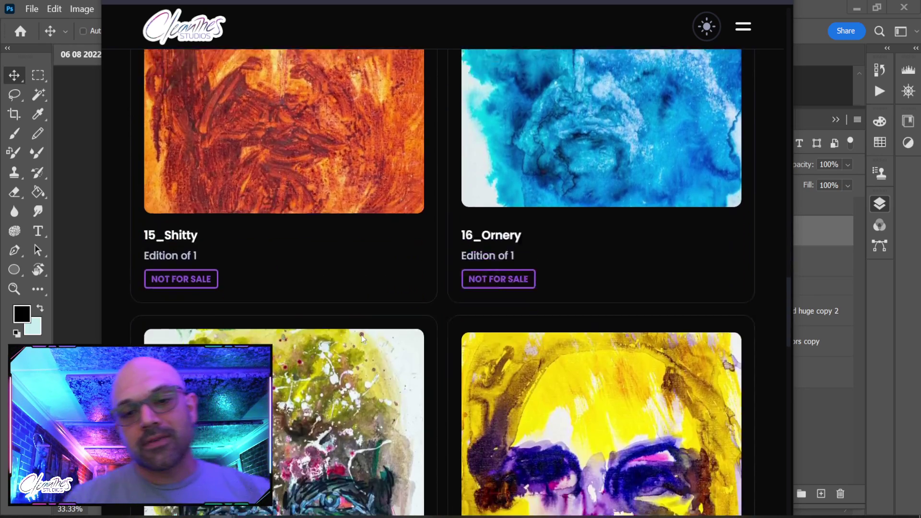
scroll(349, 321, down, 3)
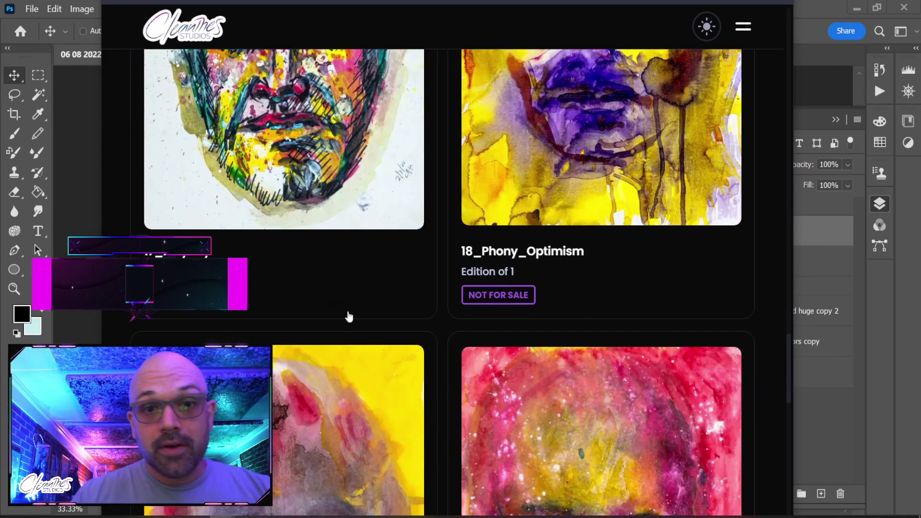
scroll(347, 319, down, 4)
scroll(345, 278, down, 10)
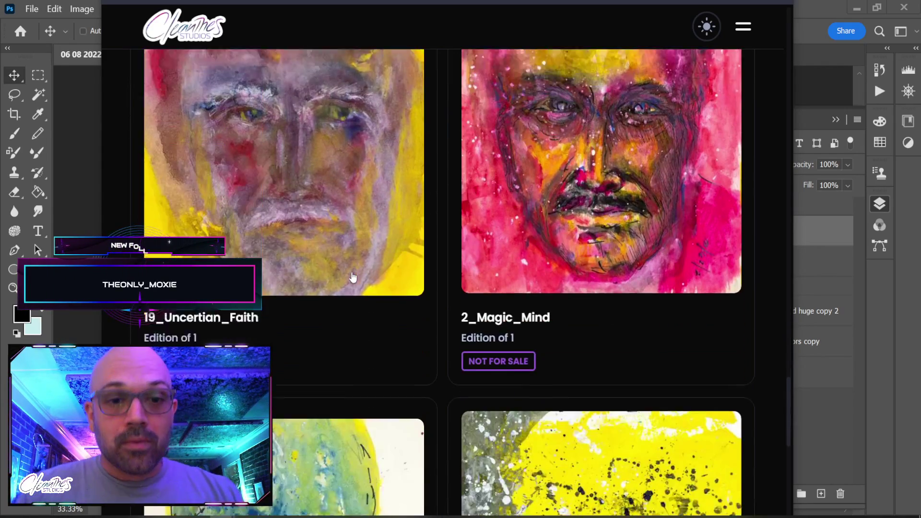
scroll(357, 277, down, 10)
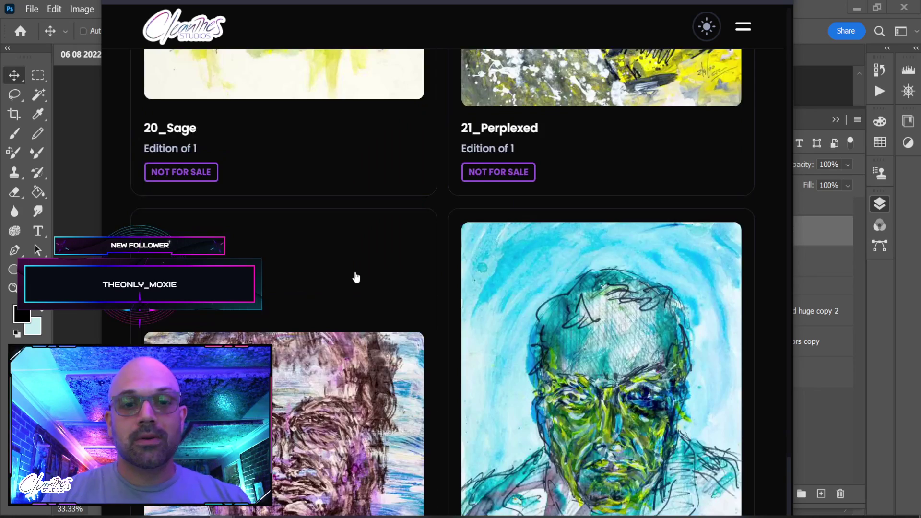
scroll(356, 278, down, 20)
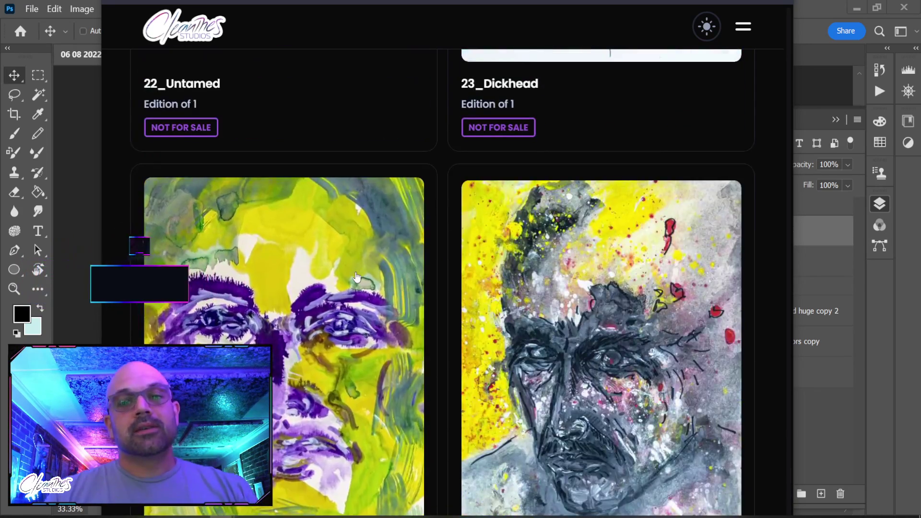
scroll(356, 286, down, 10)
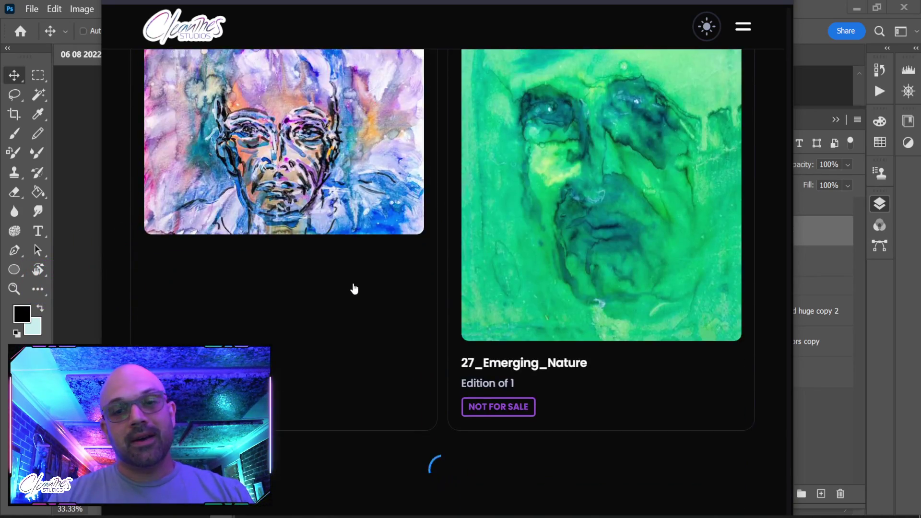
scroll(354, 289, down, 5)
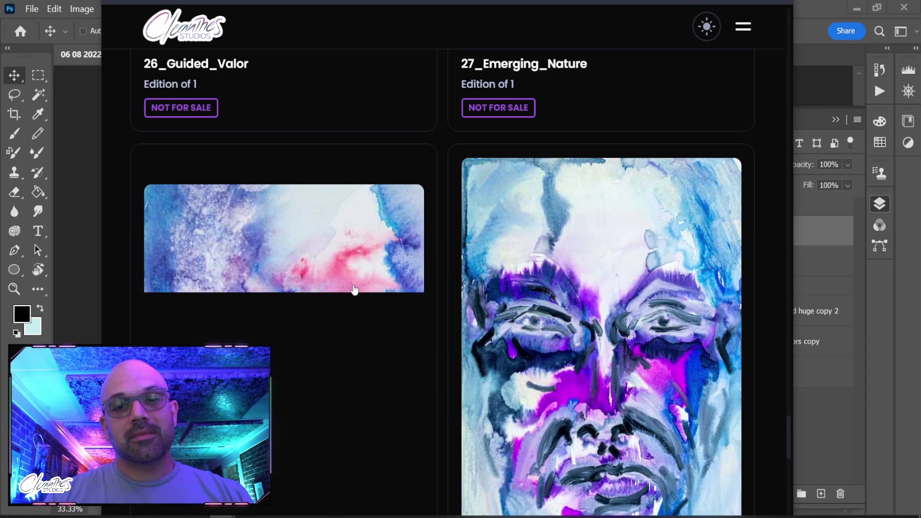
scroll(354, 288, down, 10)
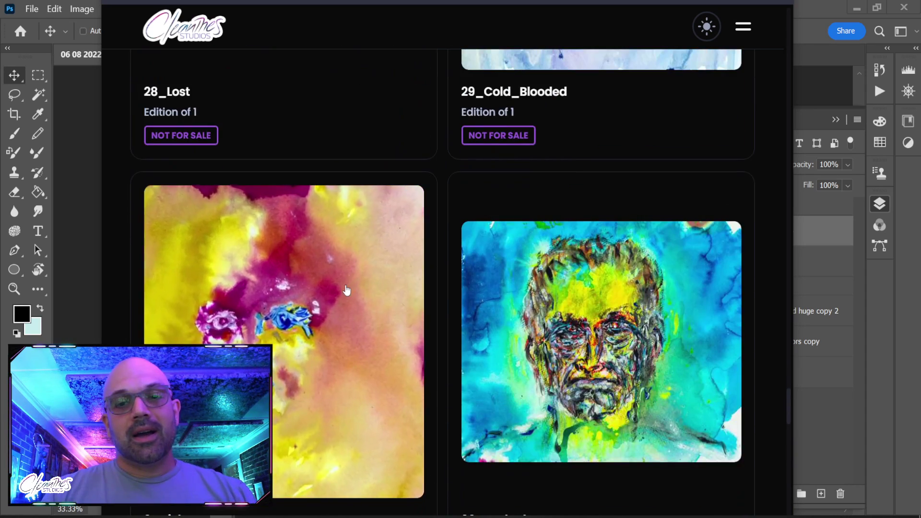
scroll(347, 290, down, 5)
scroll(348, 296, down, 5)
scroll(348, 296, down, 15)
scroll(349, 300, down, 6)
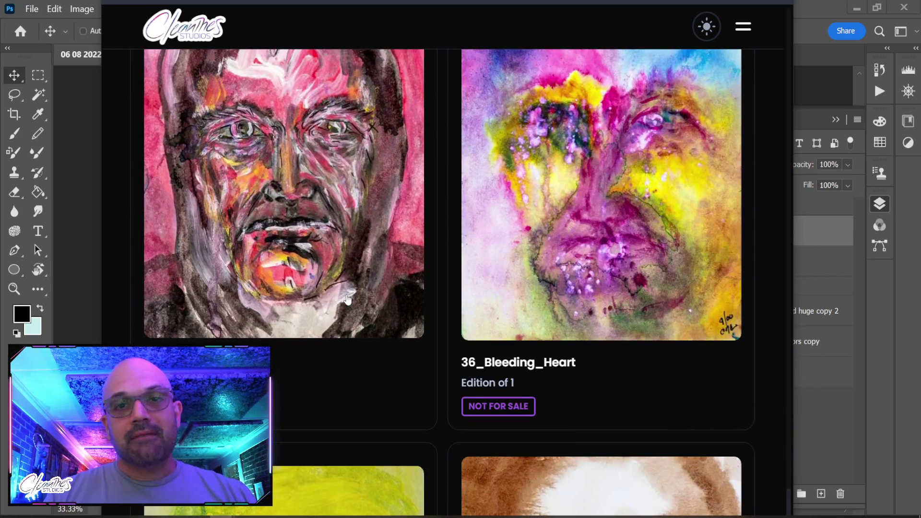
scroll(348, 300, down, 5)
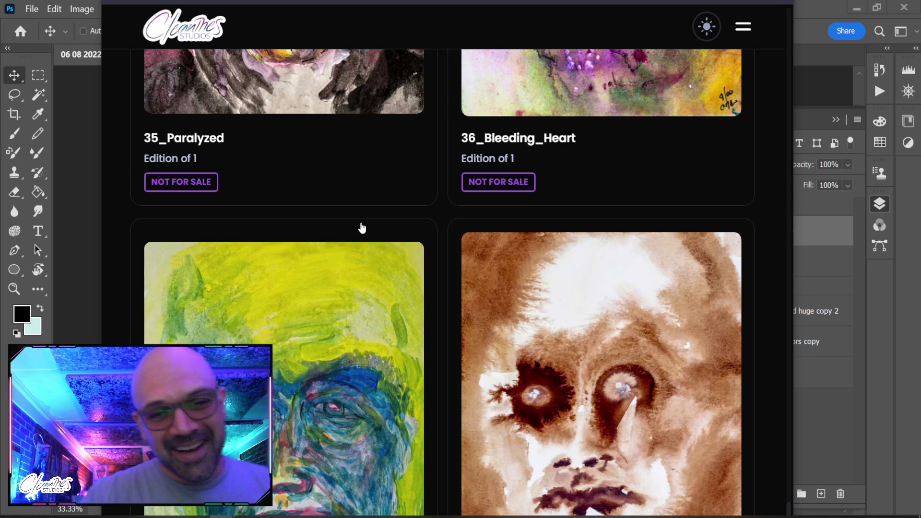
scroll(367, 224, down, 6)
scroll(369, 224, down, 10)
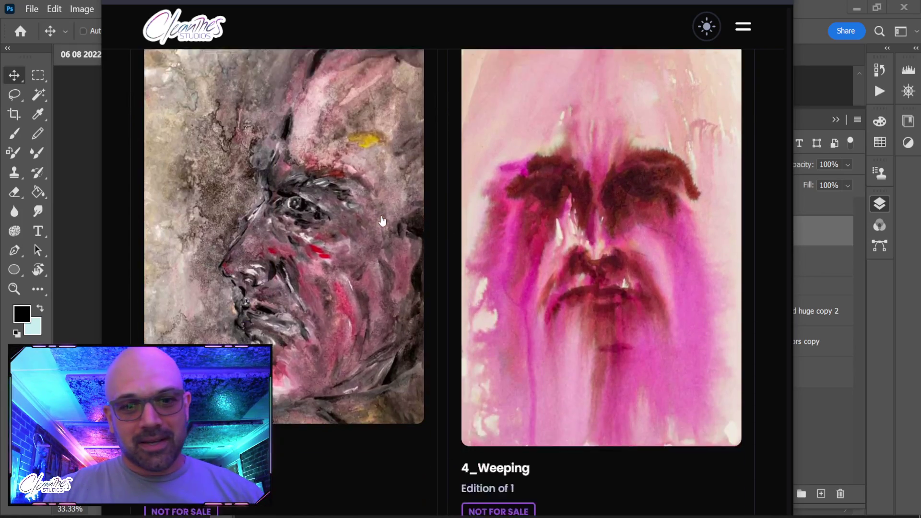
scroll(383, 225, down, 6)
scroll(382, 228, down, 13)
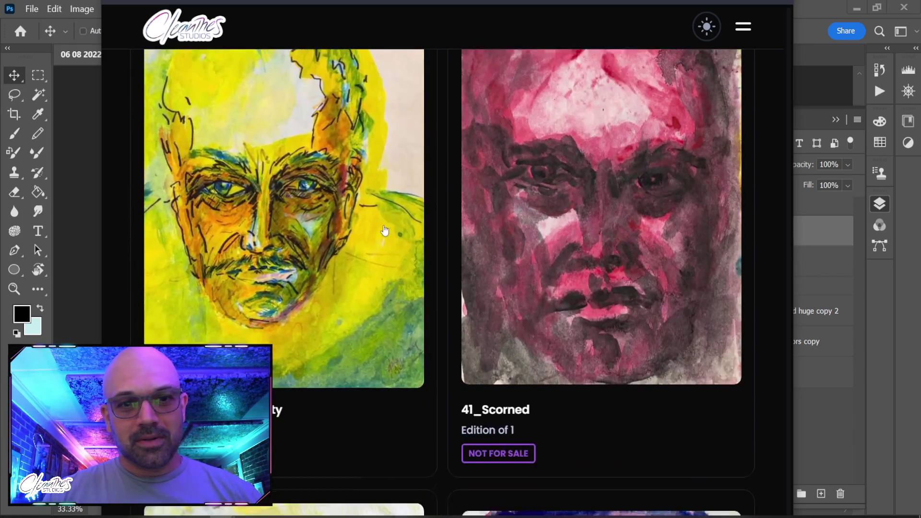
scroll(383, 230, down, 12)
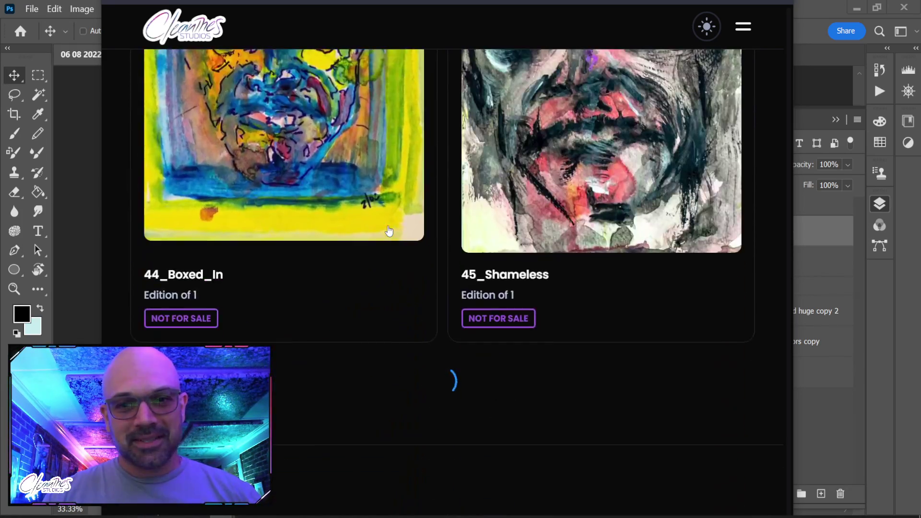
scroll(393, 231, down, 8)
scroll(393, 231, up, 6)
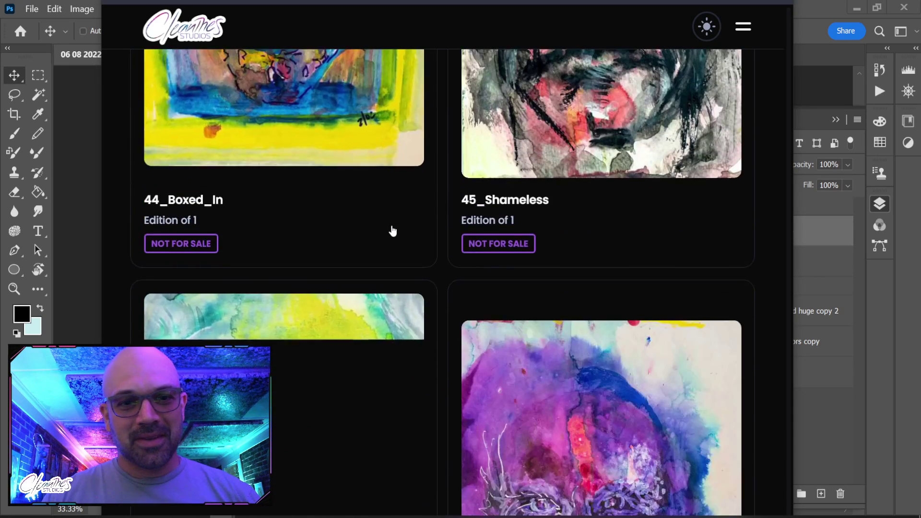
scroll(393, 232, down, 3)
scroll(394, 233, down, 6)
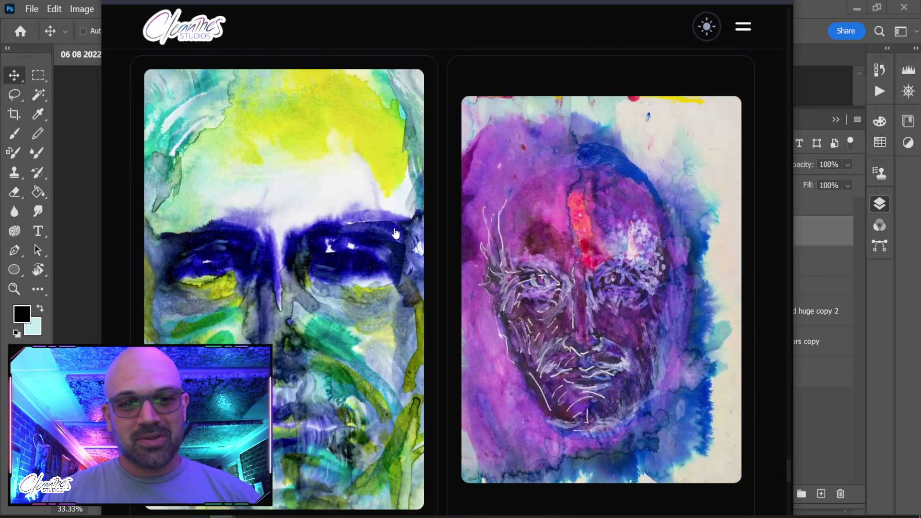
scroll(396, 234, down, 10)
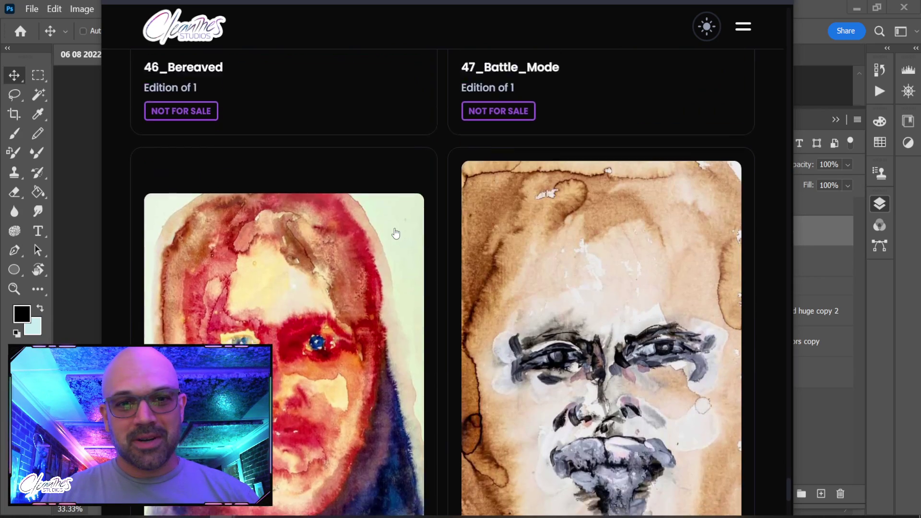
scroll(396, 233, down, 10)
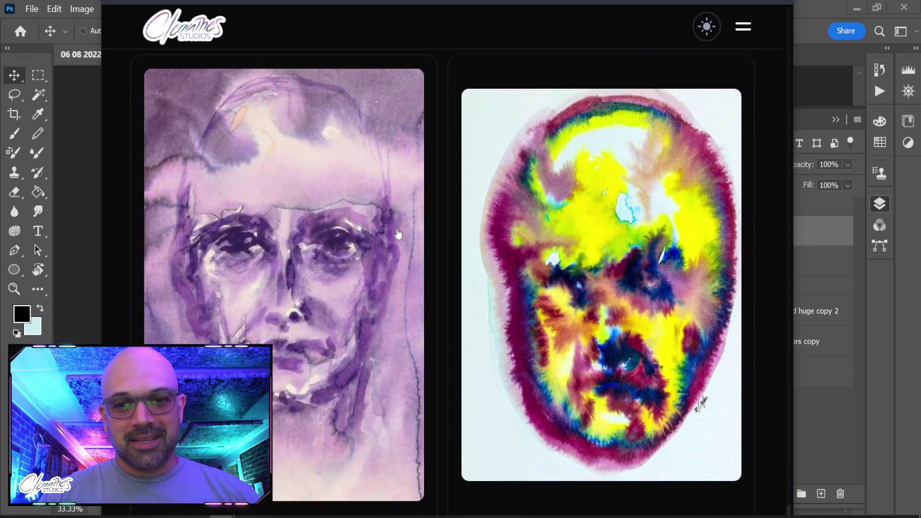
scroll(402, 234, down, 8)
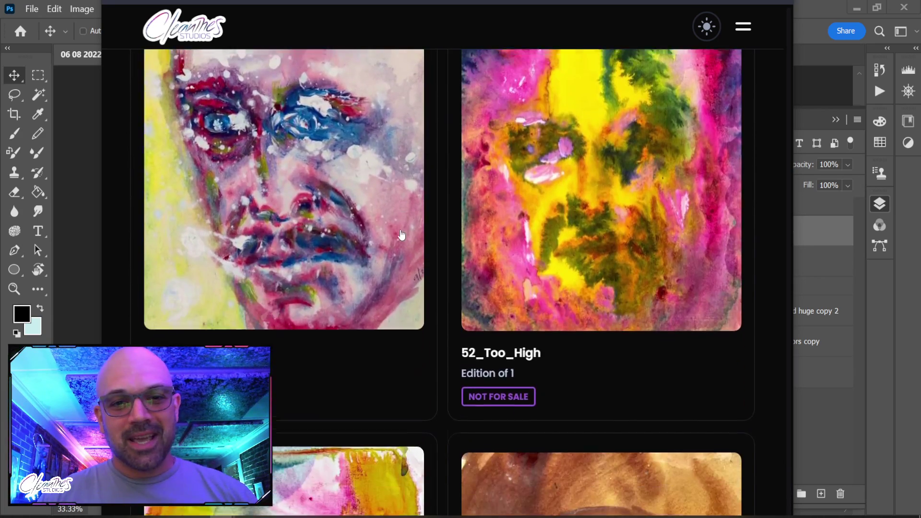
scroll(401, 235, down, 8)
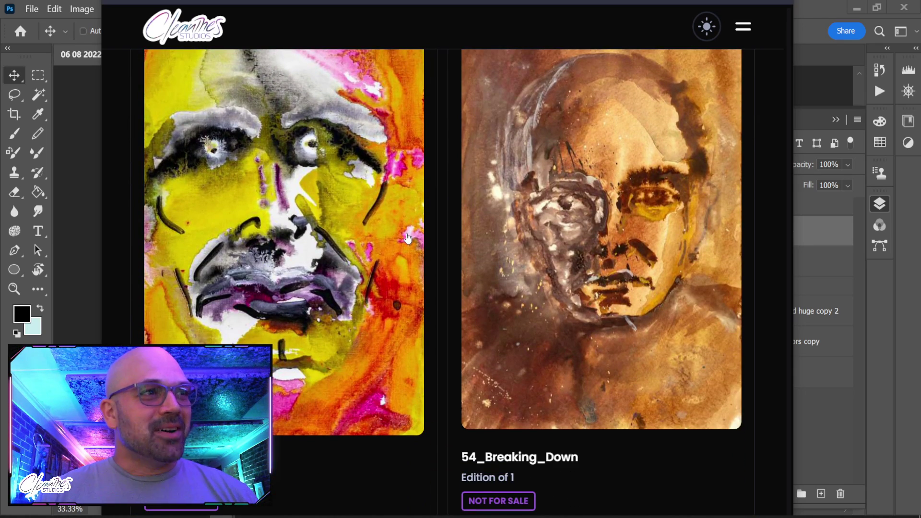
scroll(407, 238, down, 8)
scroll(410, 238, down, 10)
scroll(432, 251, down, 10)
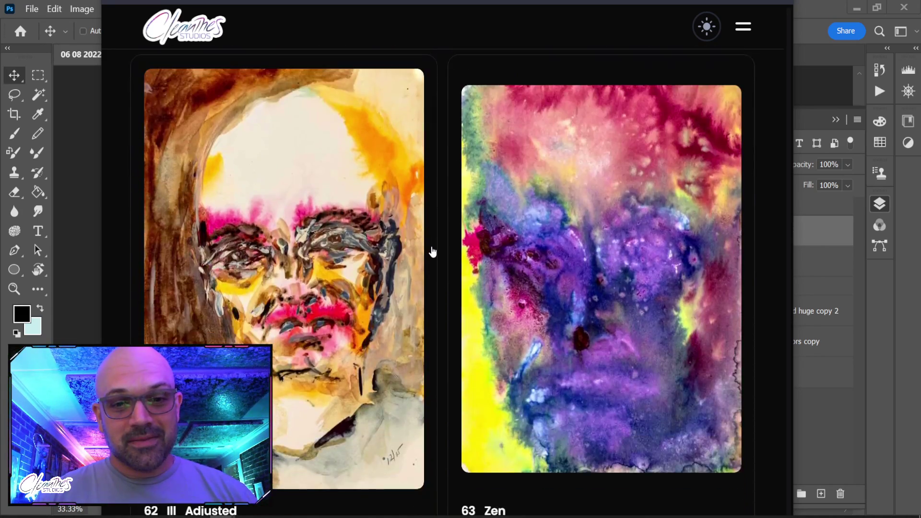
scroll(432, 252, down, 8)
scroll(432, 252, down, 2)
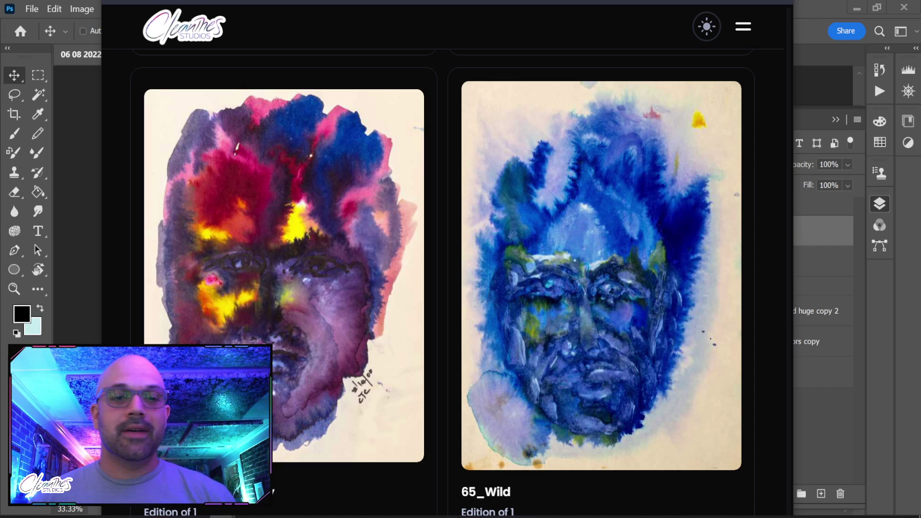
scroll(482, 176, down, 15)
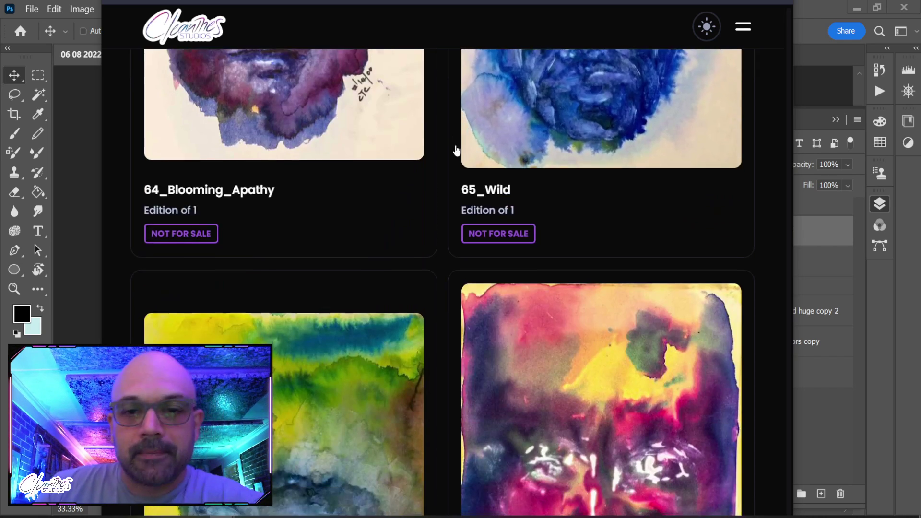
scroll(482, 176, down, 15)
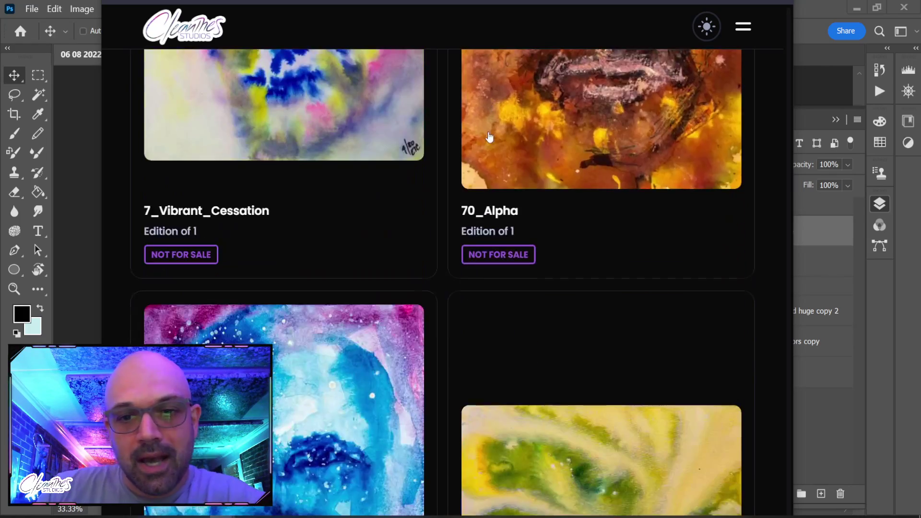
scroll(488, 129, down, 6)
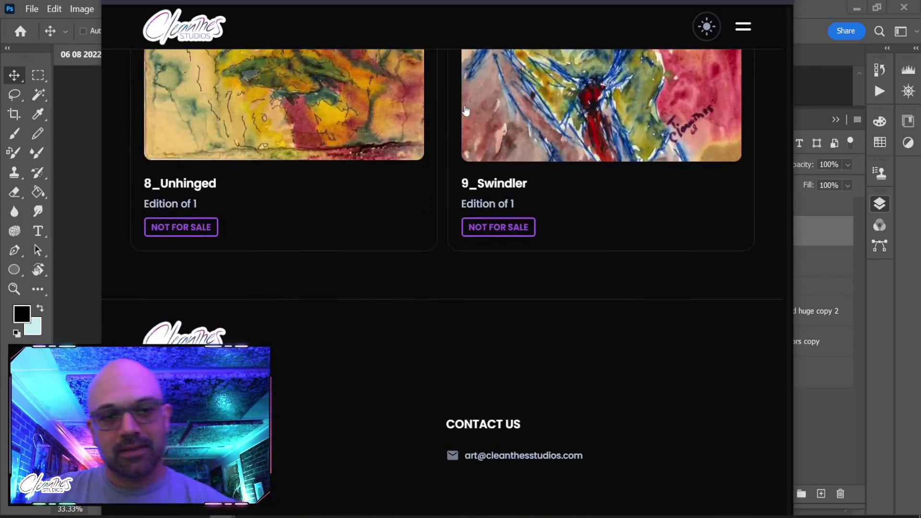
Examine the collection's artworks again from the page's end back up to its banner and description
scroll(423, 94, up, 5)
scroll(423, 97, up, 10)
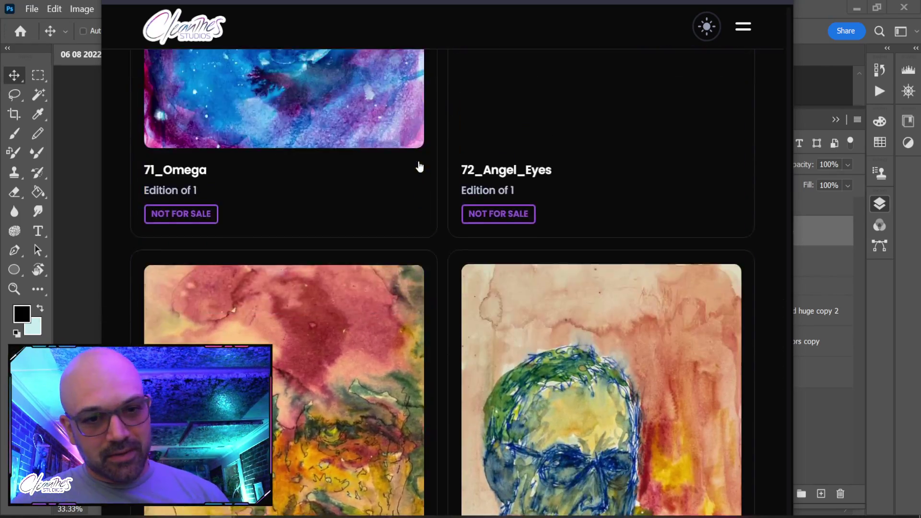
scroll(419, 161, up, 15)
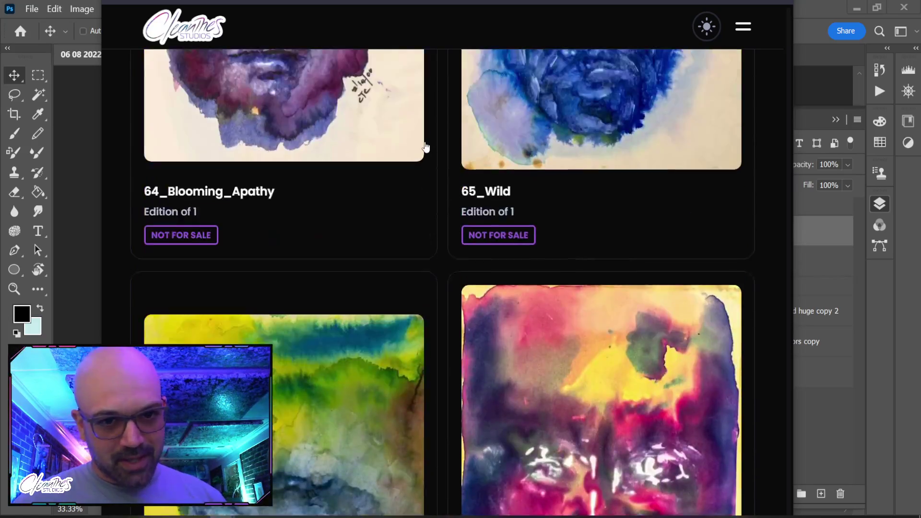
scroll(430, 135, up, 15)
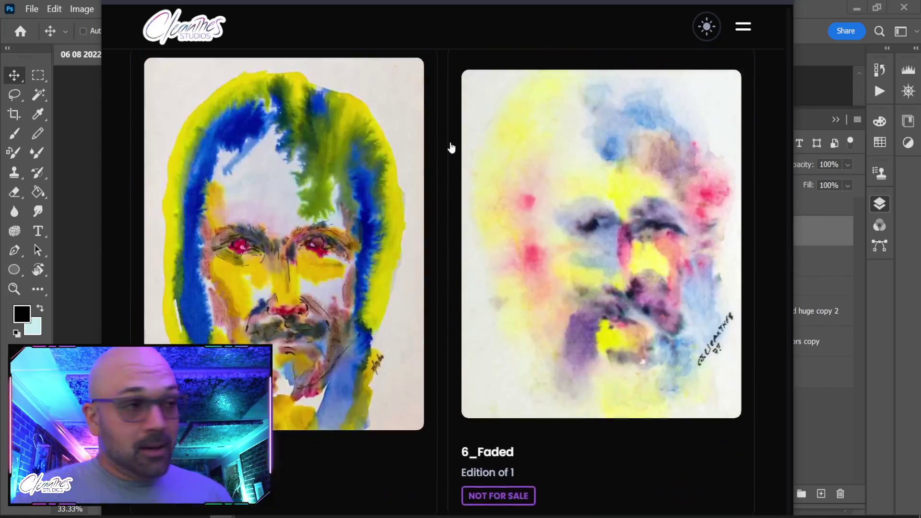
scroll(444, 132, up, 15)
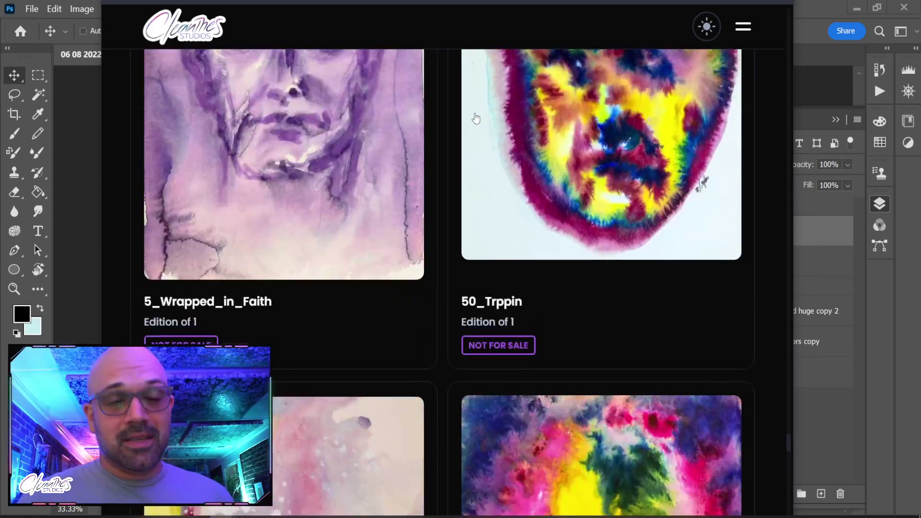
scroll(465, 157, up, 15)
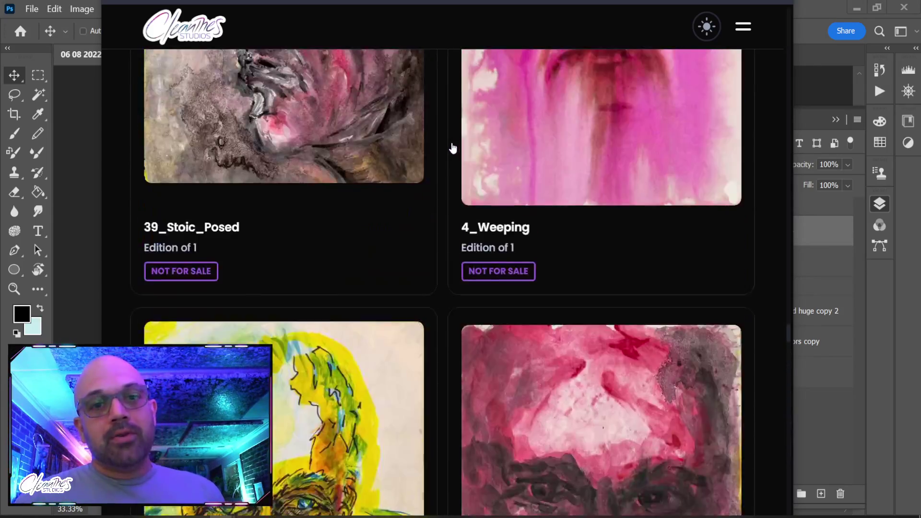
scroll(437, 125, up, 15)
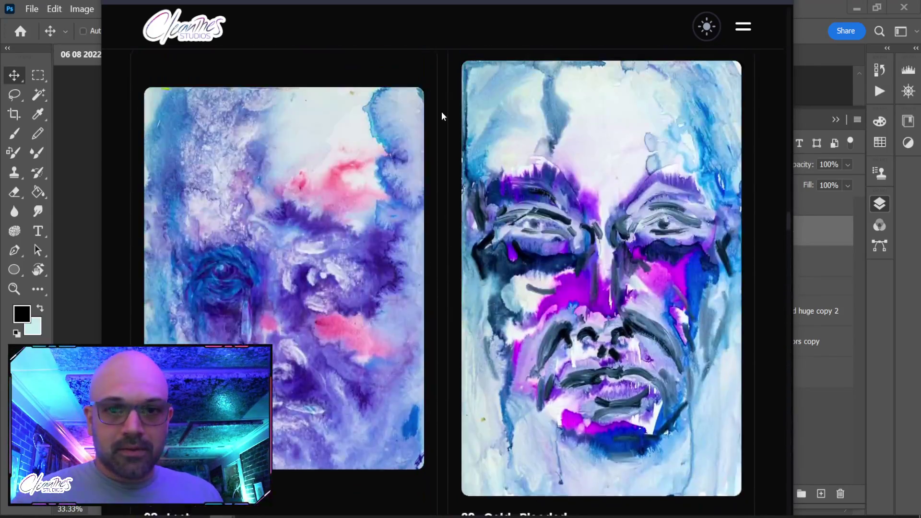
scroll(439, 96, up, 15)
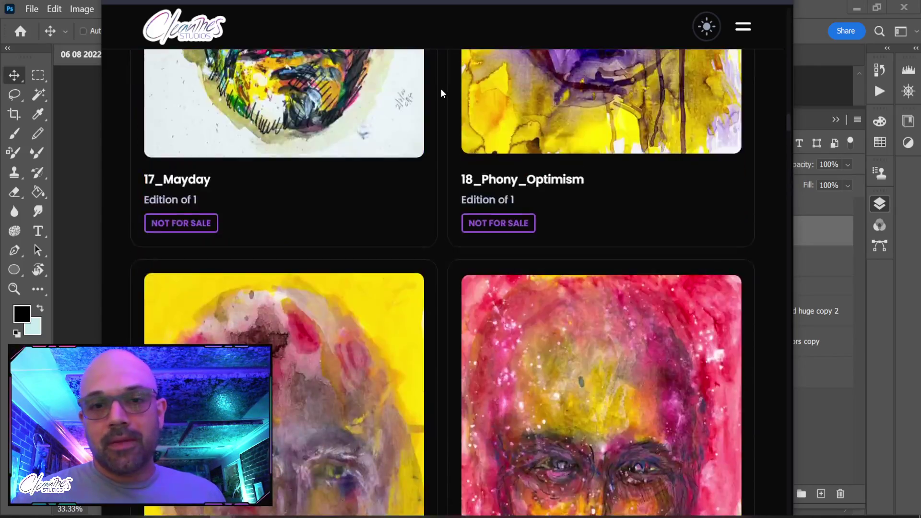
scroll(442, 86, up, 15)
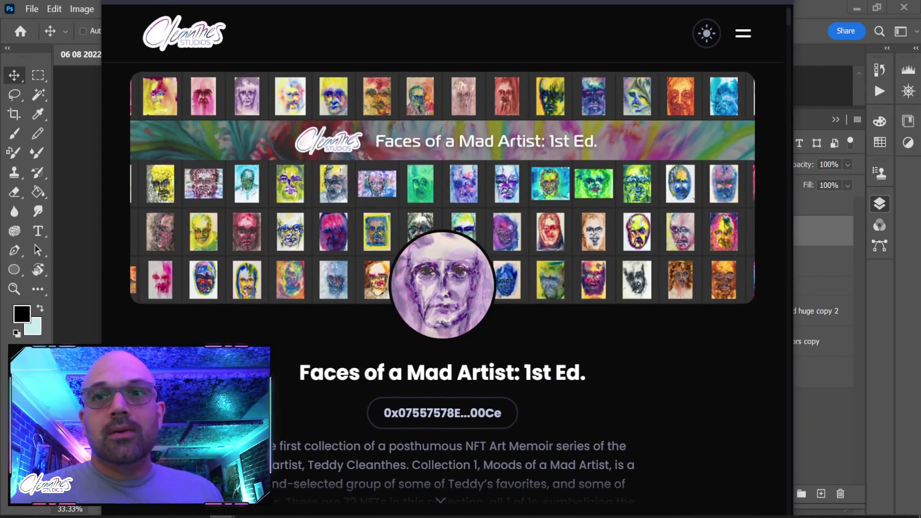
Switch to Photoshop and rasterize the face sketch layer 20220608_211345
key(alt+Tab)
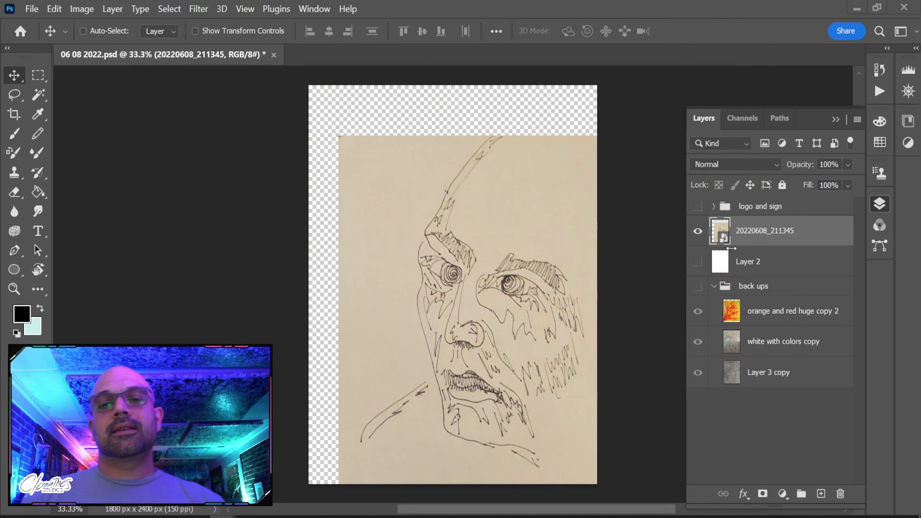
right_click(822, 227)
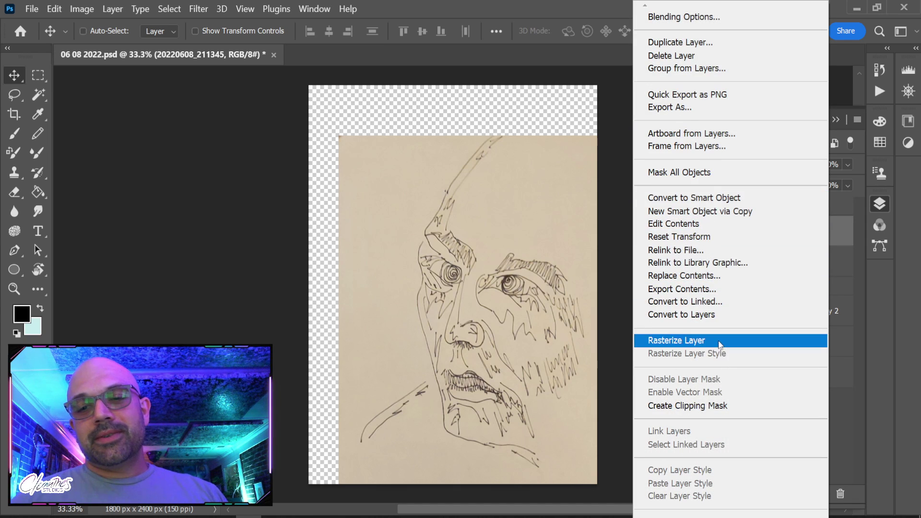
click(700, 340)
key(z)
drag(488, 264, 506, 205)
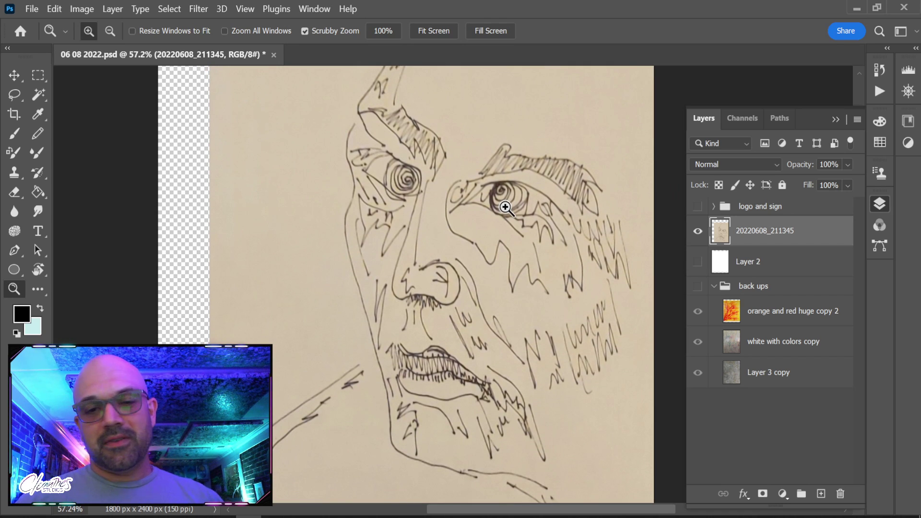
scroll(505, 207, down, 3)
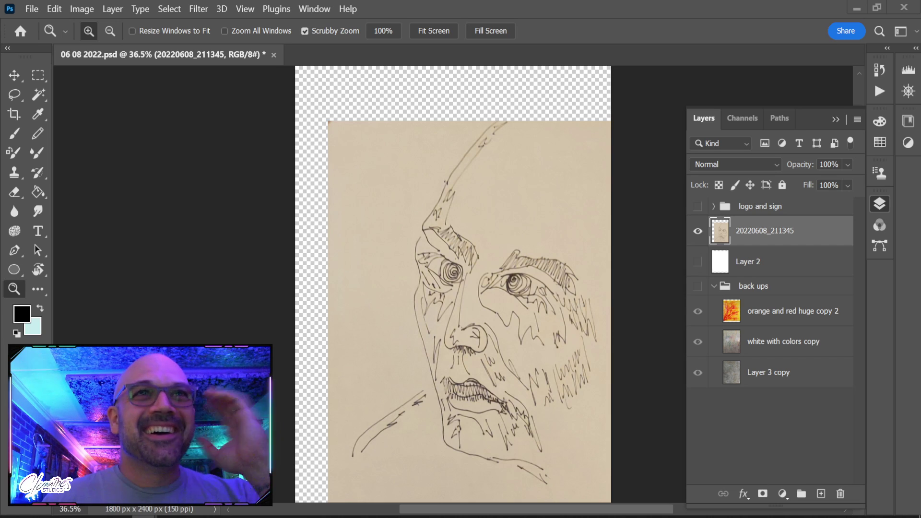
Place the paint-splatter image 18 over the sketch, rotated clockwise into portrait orientation and shifted slightly left on the canvas
drag(547, 322, 458, 309)
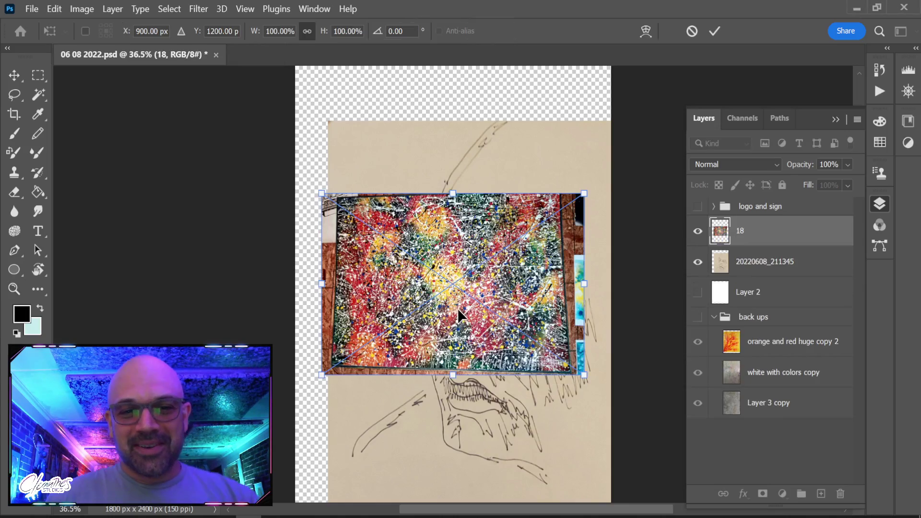
drag(585, 196, 549, 441)
key(Return)
key(z)
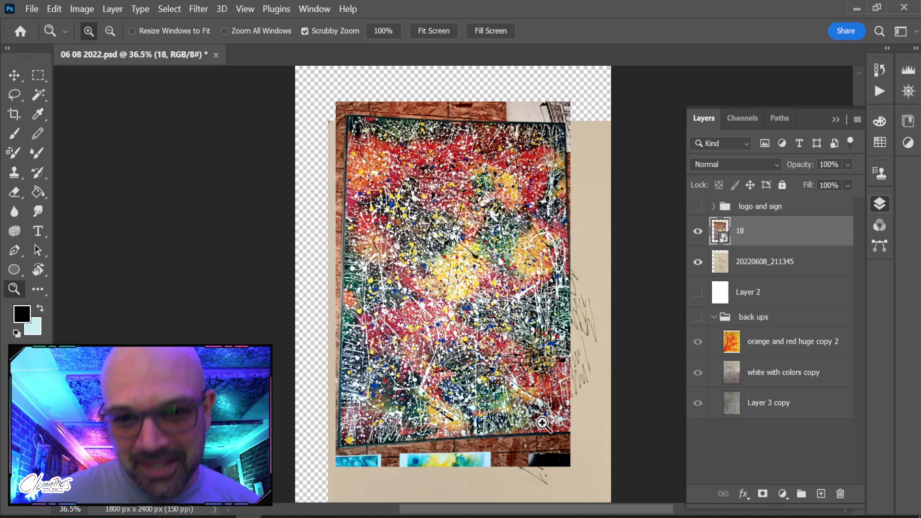
key(v)
mouse_move(462, 267)
mouse_down()
mouse_move(480, 272)
mouse_move(505, 263)
mouse_move(294, 321)
mouse_move(315, 234)
mouse_move(228, 163)
mouse_move(441, 261)
mouse_move(444, 269)
mouse_move(434, 268)
mouse_up()
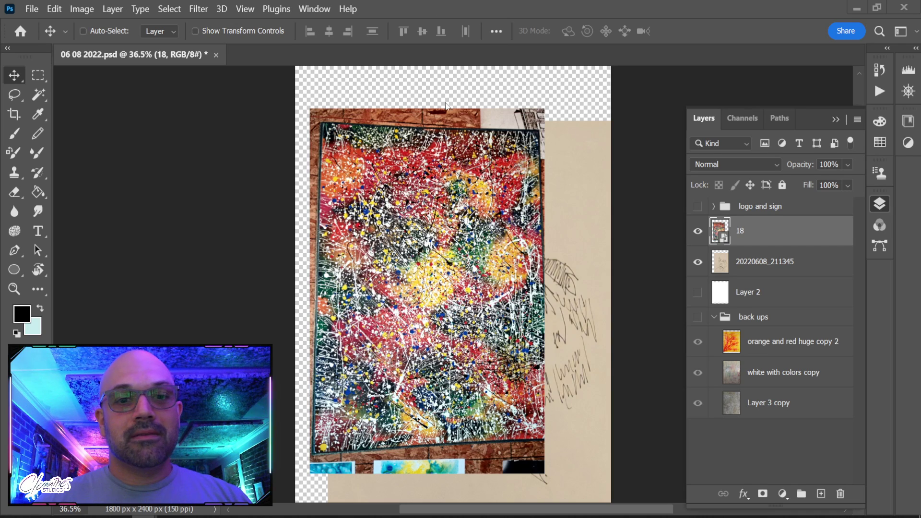
Place the watercolor images _S1R7936_1 and _S1R7942_1 at the centre of the canvas above image 18
drag(411, 3, 444, 239)
key(Return)
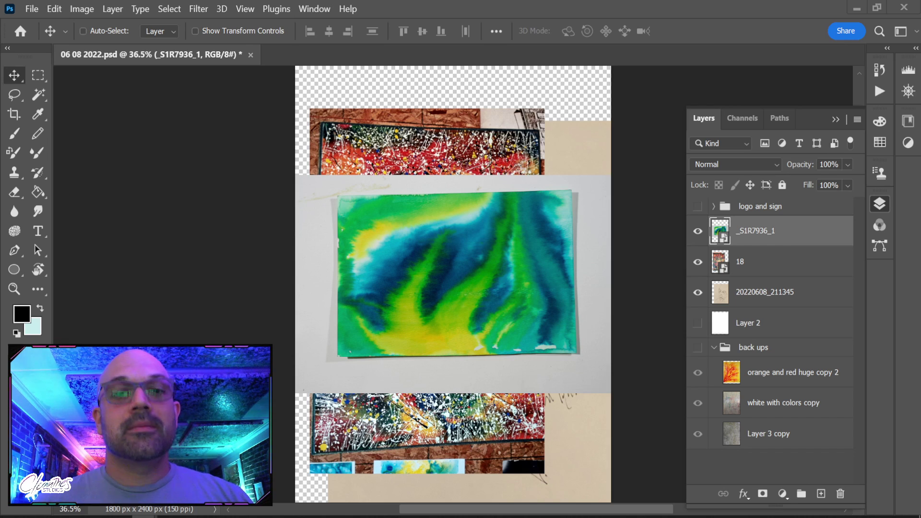
drag(479, 107, 481, 232)
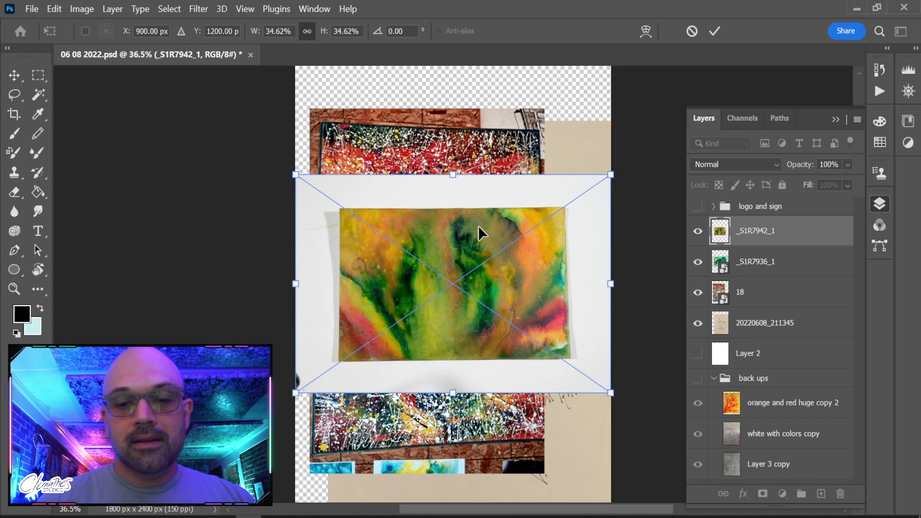
key(Return)
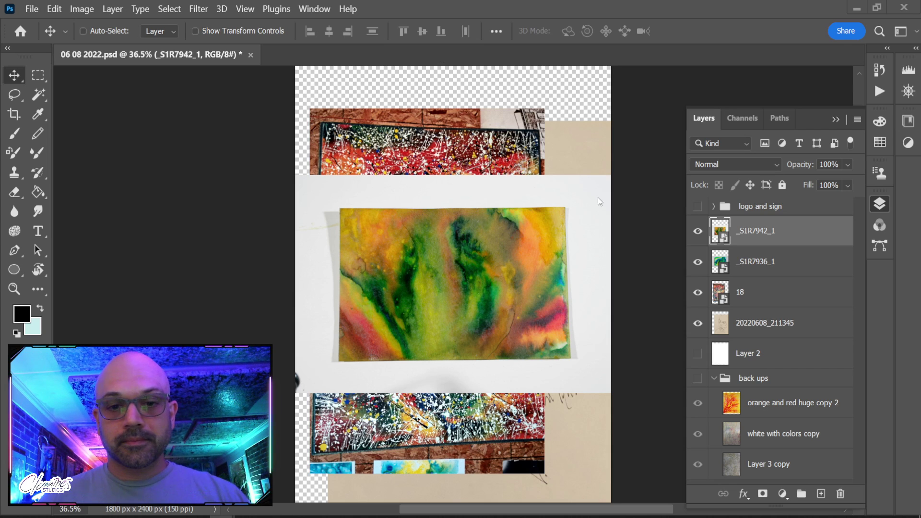
Move the face sketch layer 20220608_211345 to the front of the layer stack
scroll(539, 164, up, 2)
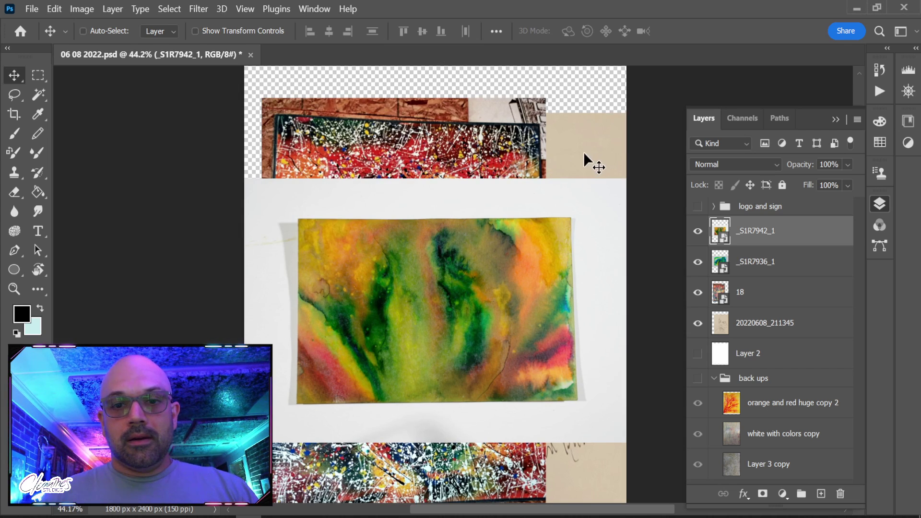
ctrl+click(592, 150)
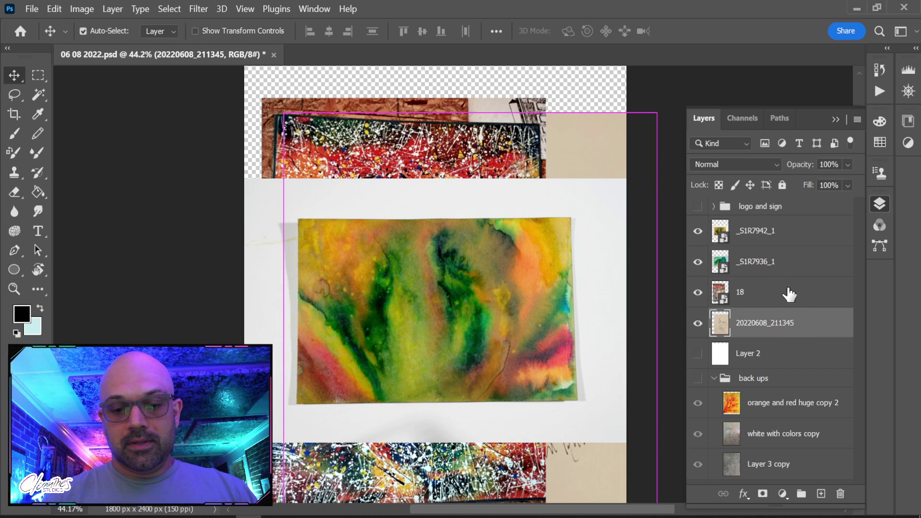
key(ctrl+shift+bracketright)
scroll(531, 329, down, 2)
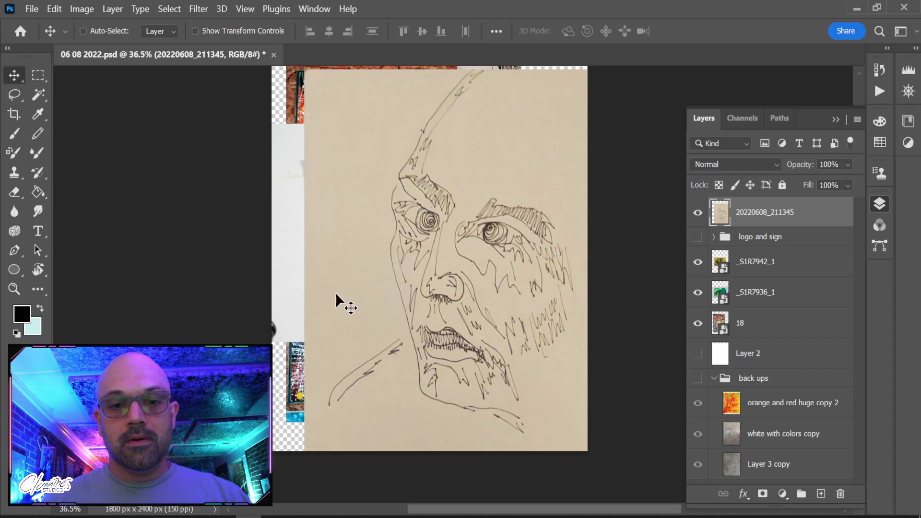
Try the Posterize adjustment on the face sketch layer, comparing different level settings
key(e)
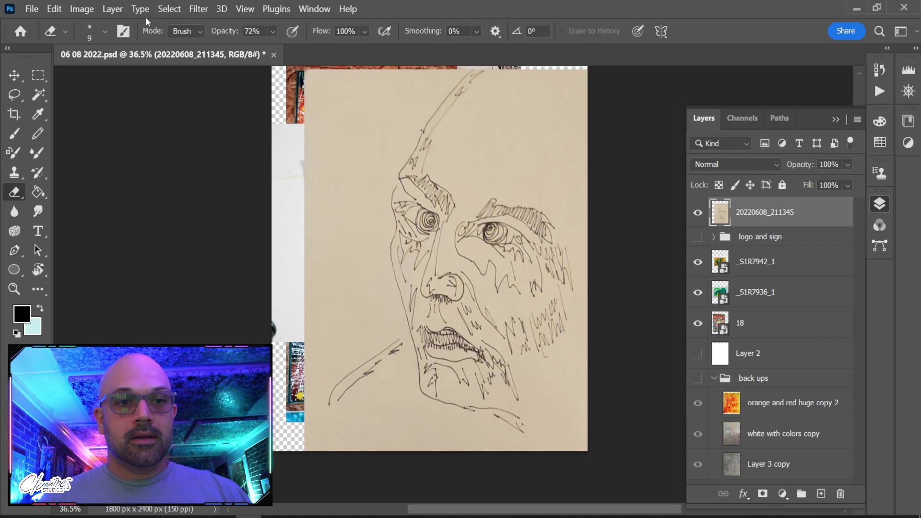
key(i)
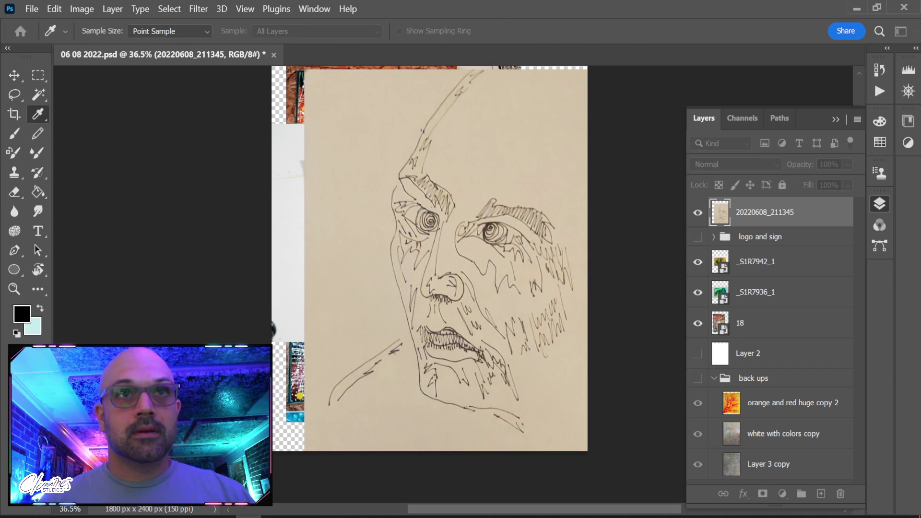
key(e)
click(81, 9)
mouse_move(119, 54)
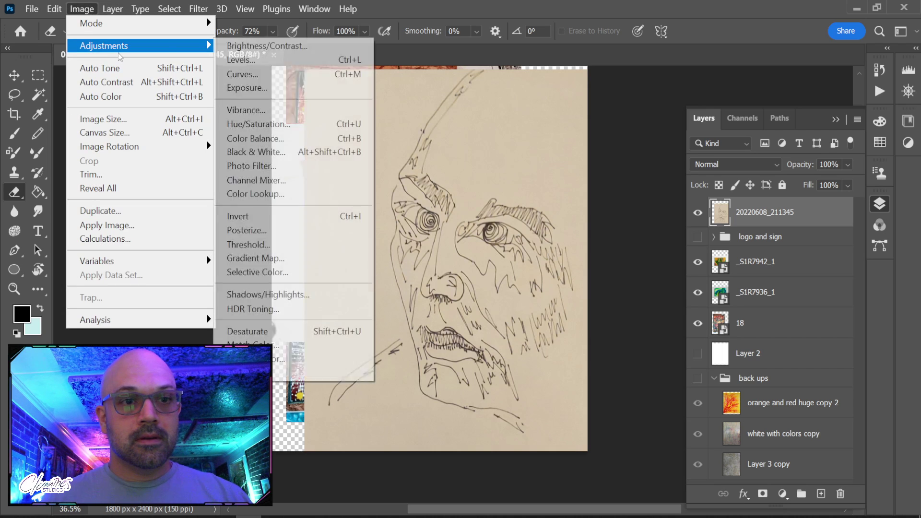
click(298, 235)
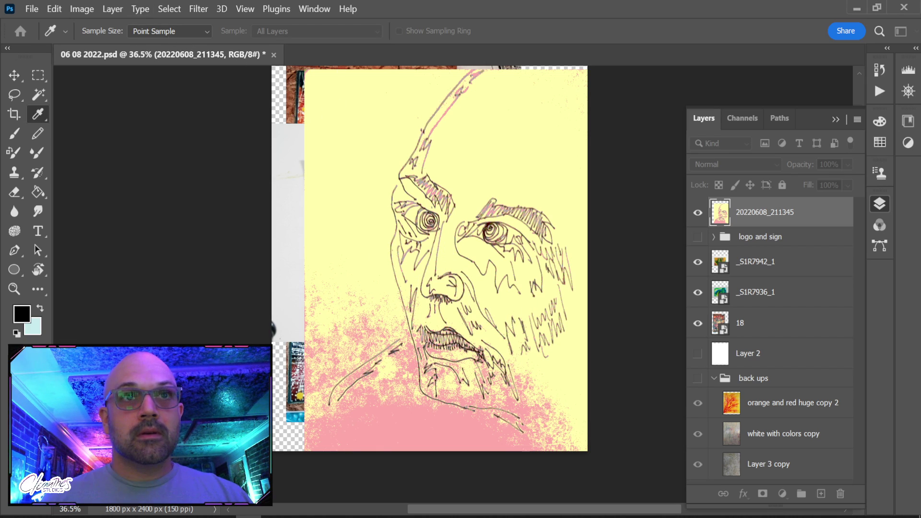
key(ctrl+z)
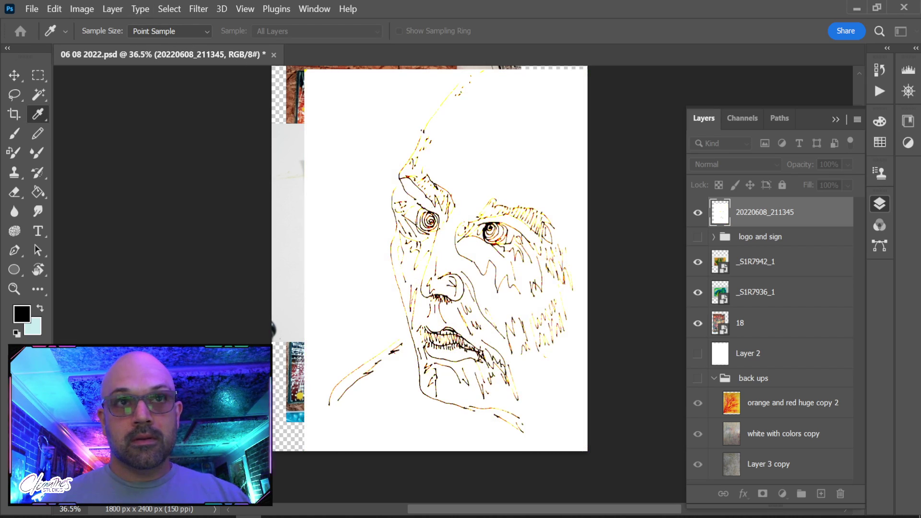
key(ctrl+shift+z)
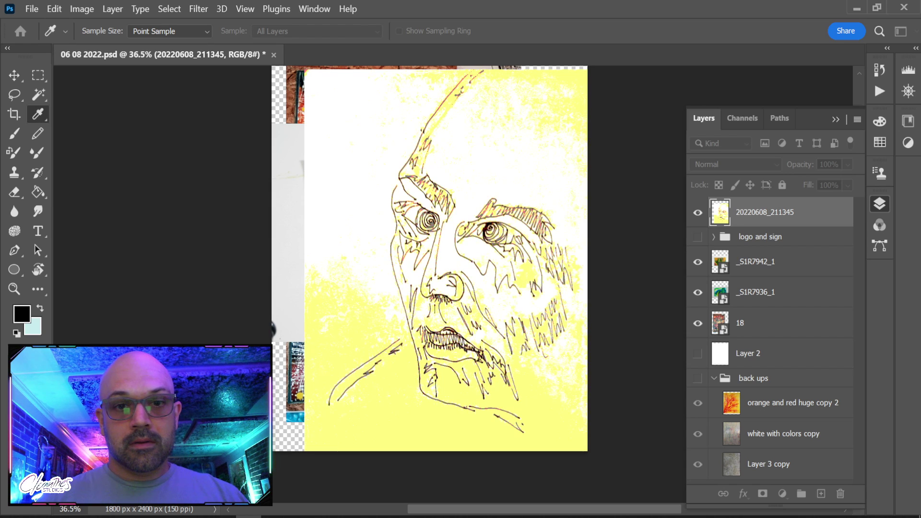
key(ctrl+shift+z)
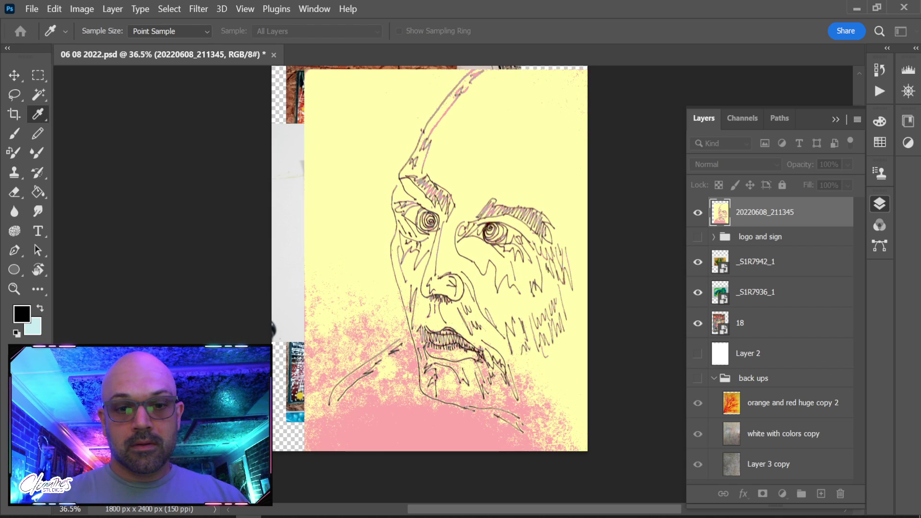
Try erasing the posterized sketch's yellow background with the Magic Eraser, and undo the erasure
key(e)
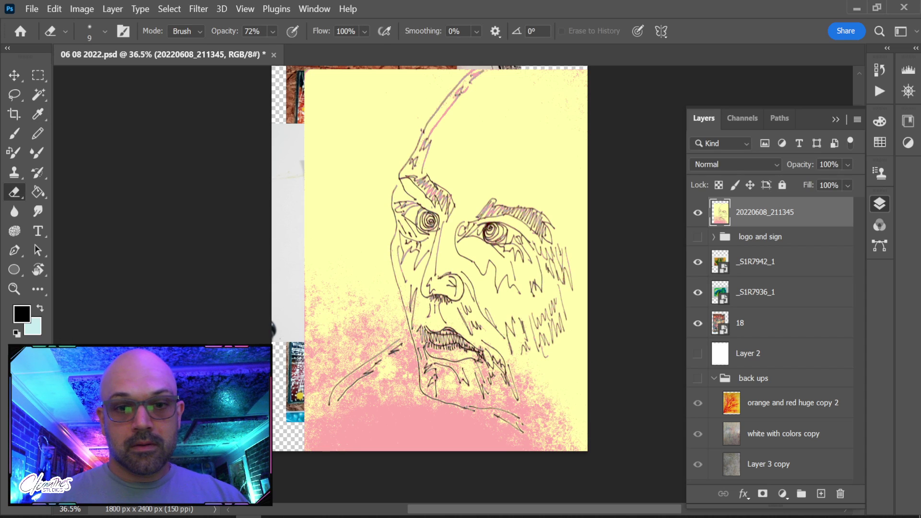
key(shift+e)
key(shift+e)
click(367, 132)
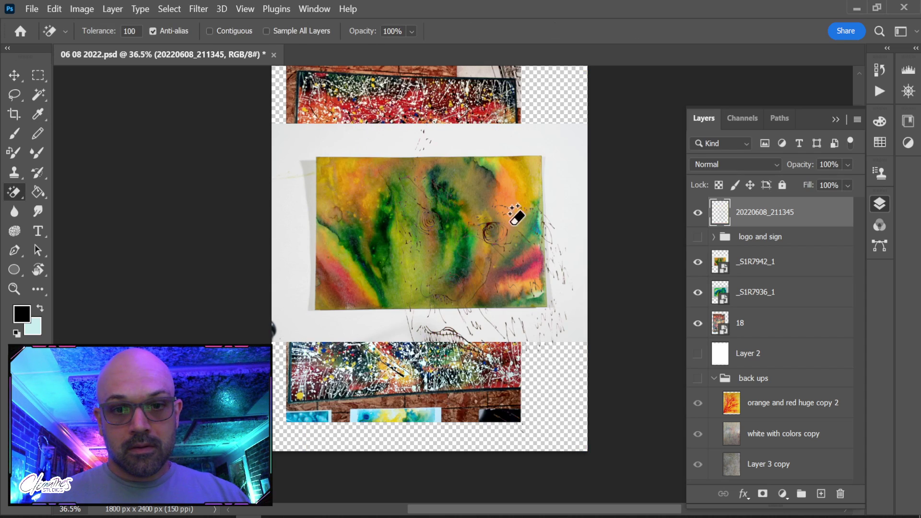
key(ctrl+z)
Undo the sketch layer's posterization and desaturate the layer to grey
scroll(484, 289, up, 5)
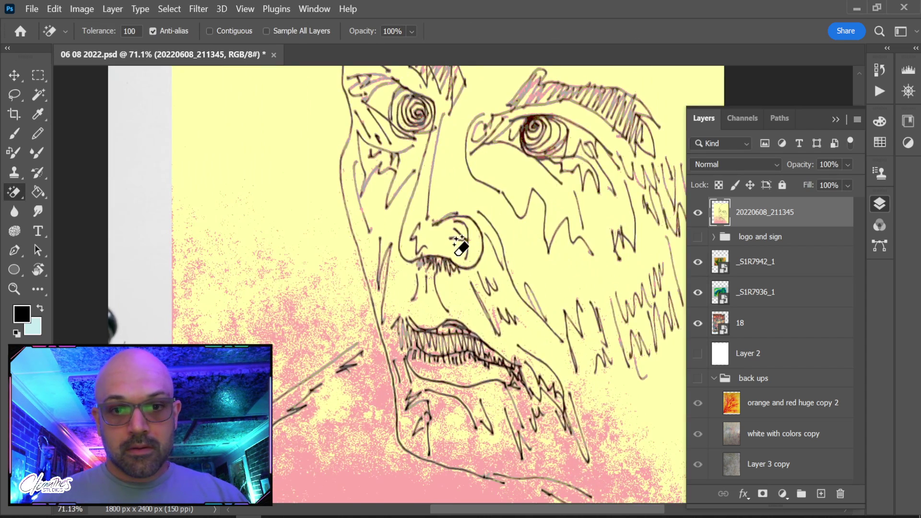
key(ctrl+z)
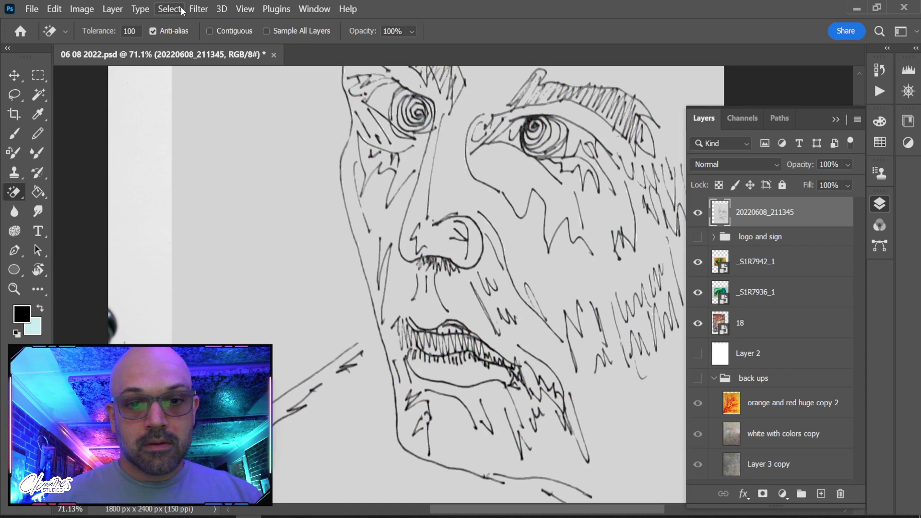
scroll(468, 200, down, 5)
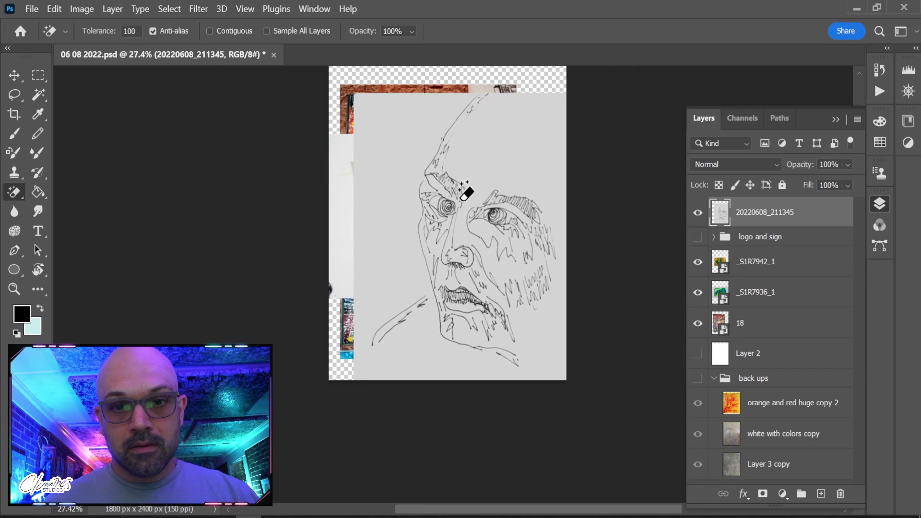
Lighten the grey paper of the face sketch layer to near white and darken its lines with a tonal adjustment
scroll(446, 178, up, 2)
key(i)
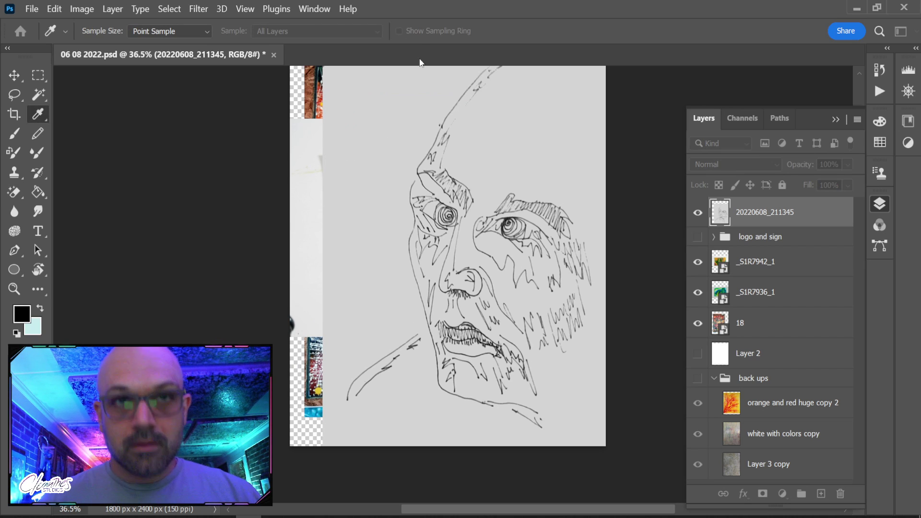
key(ctrl+shift+l)
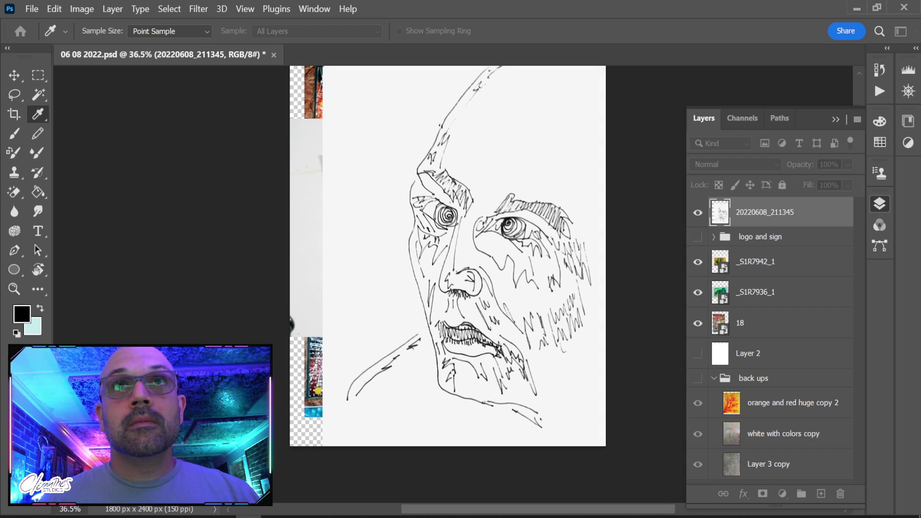
Try erasing the sketch's lightened background with the Magic Eraser at tolerance 100, and undo the erasure
key(e)
click(399, 138)
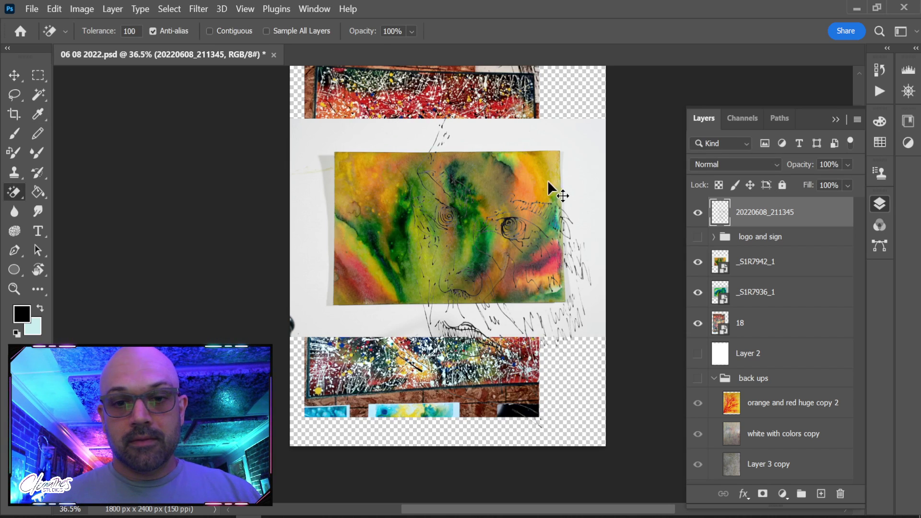
key(ctrl+z)
scroll(448, 246, up, 5)
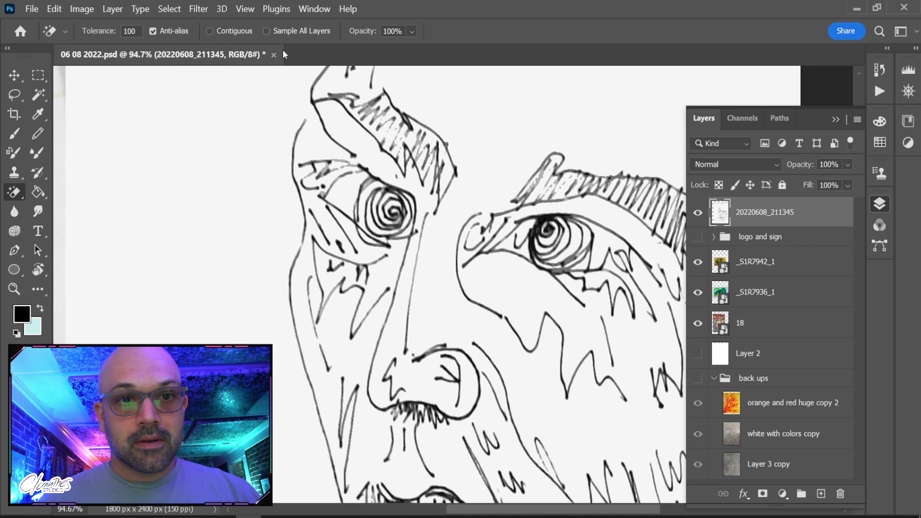
Strengthen the sketch layer further in two passes, making the paper pure white and the lines bold black
key(i)
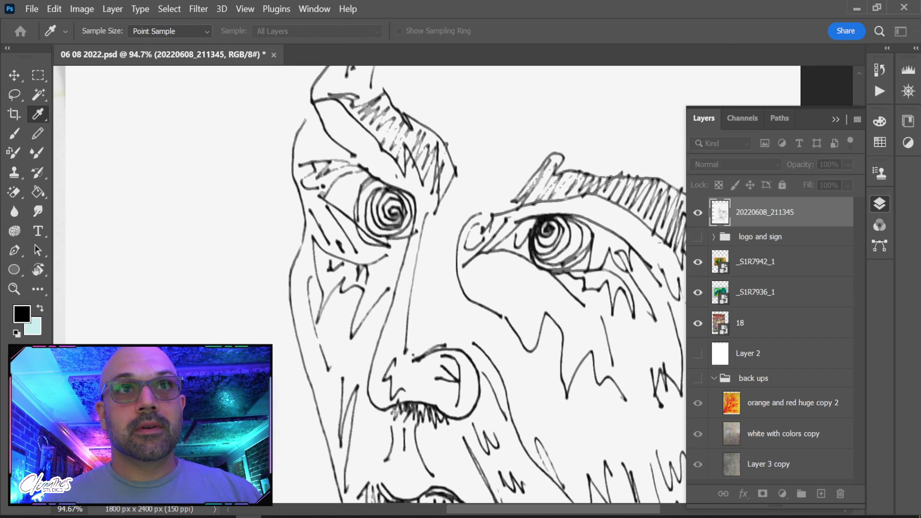
key(ctrl+alt+f)
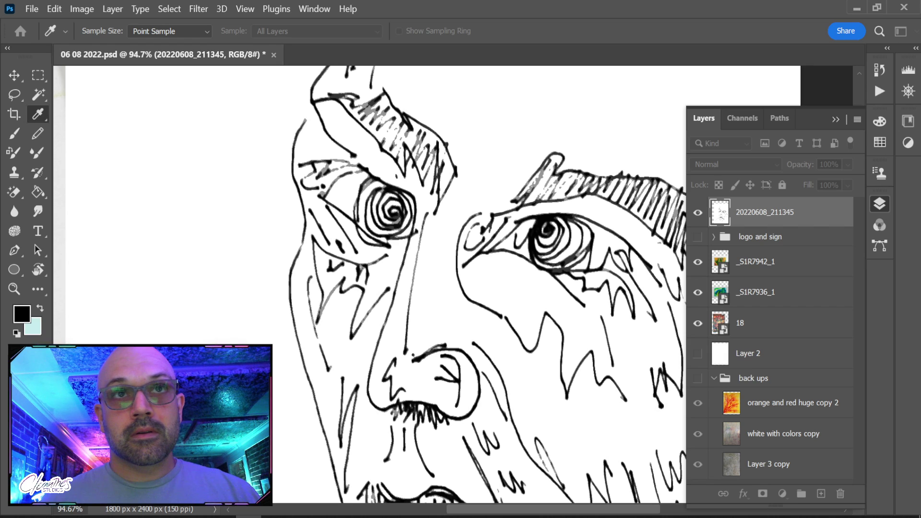
key(ctrl+alt+f)
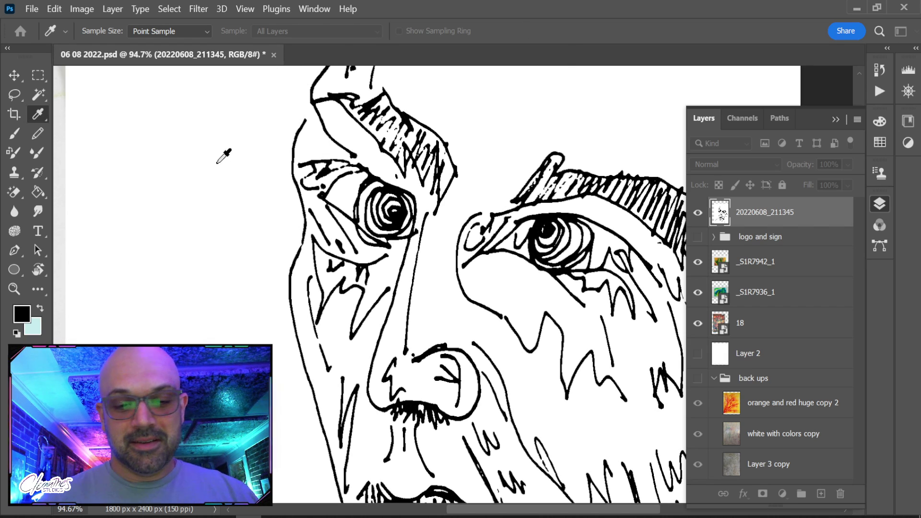
key(ctrl+0)
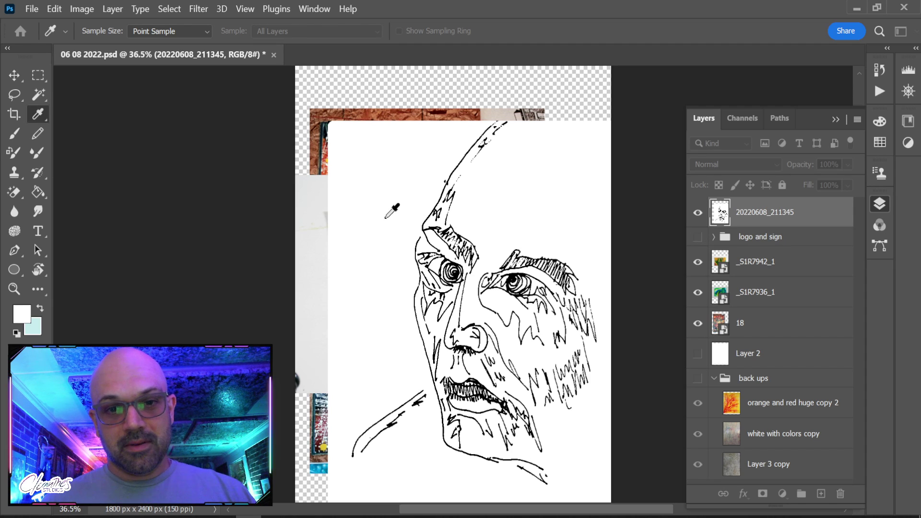
Erase the sketch's white background with the Magic Eraser and rename the layer "line art"
key(shift+e)
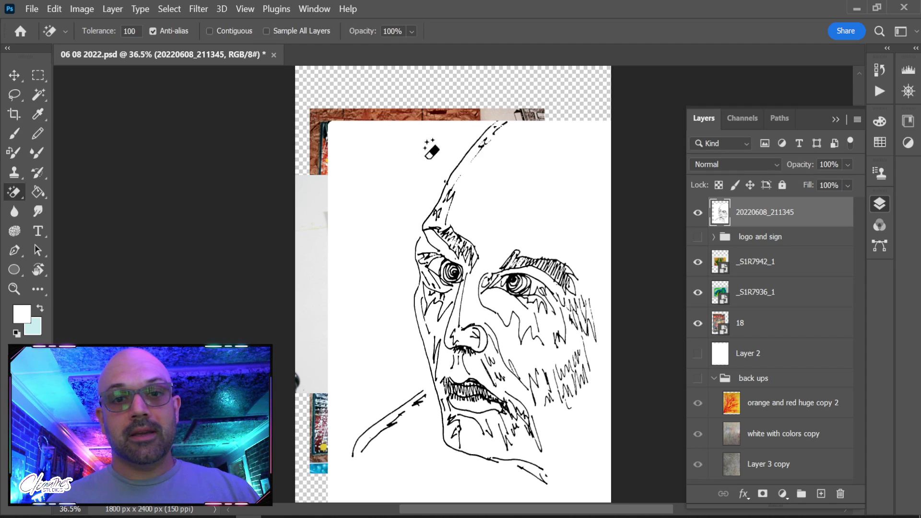
click(396, 166)
double_click(778, 214)
text(line art)
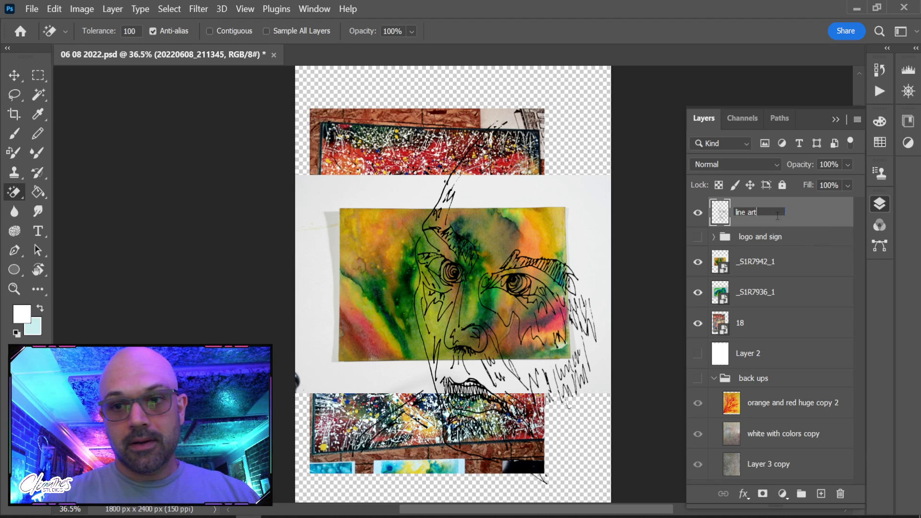
key(Return)
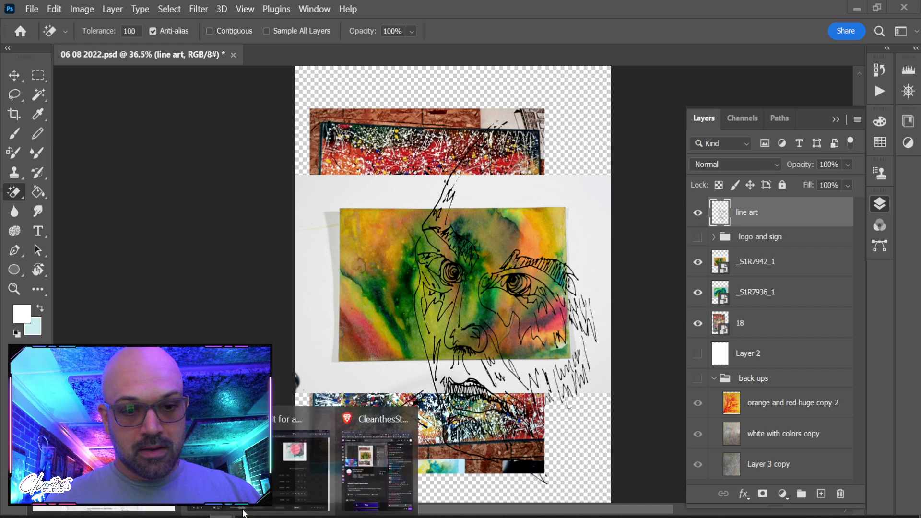
Select the _S1R7942_1 painting and move it up and to the left behind the face drawing
mouse_move(359, 484)
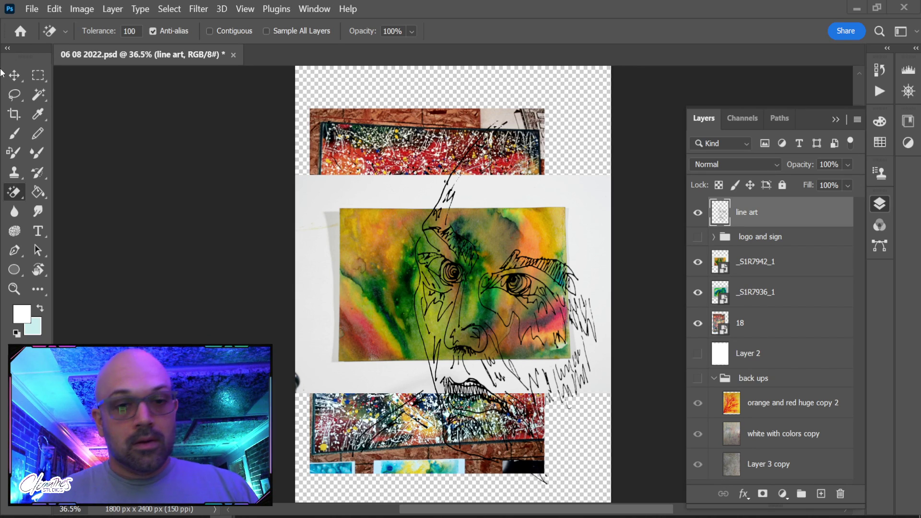
scroll(552, 347, up, 1)
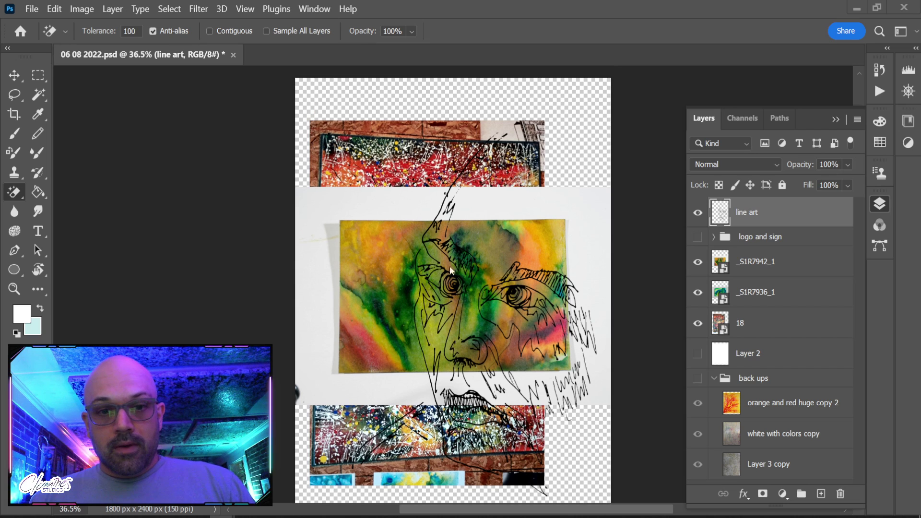
key(v)
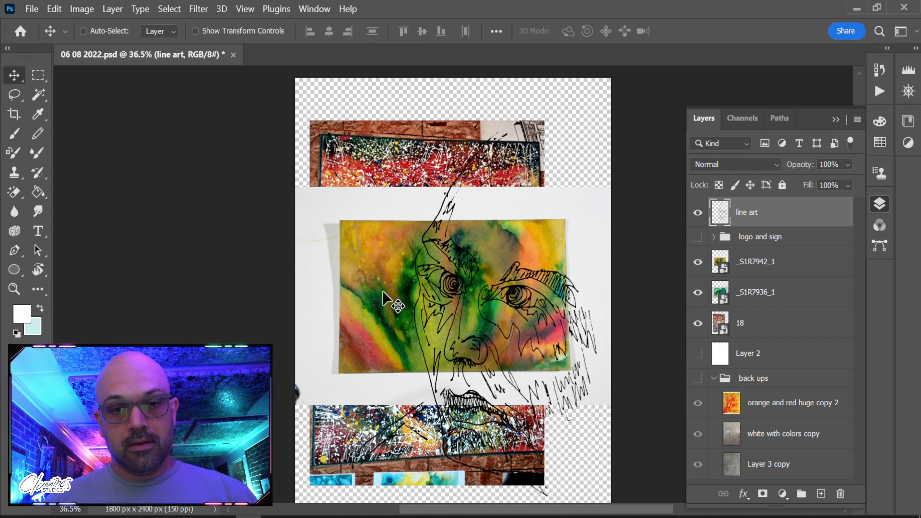
click(374, 315)
drag(372, 315, 345, 260)
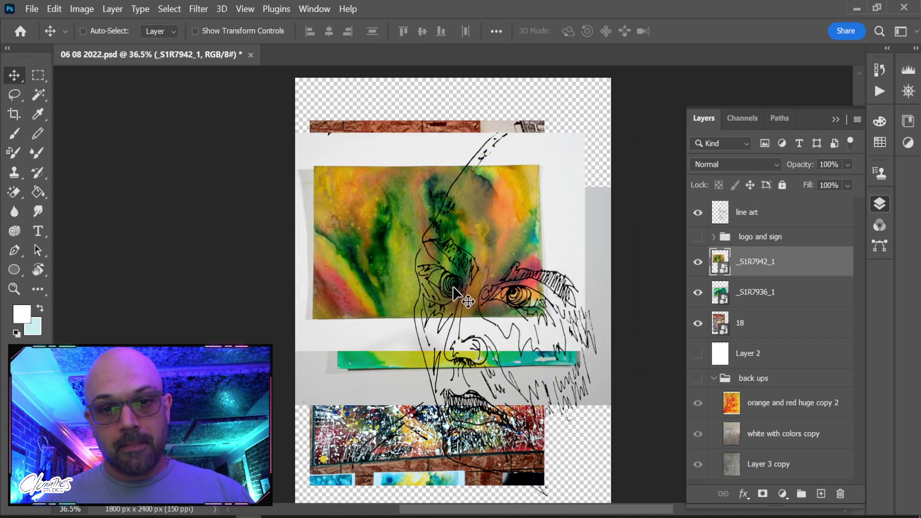
key(ctrl+t)
drag(584, 350, 571, 113)
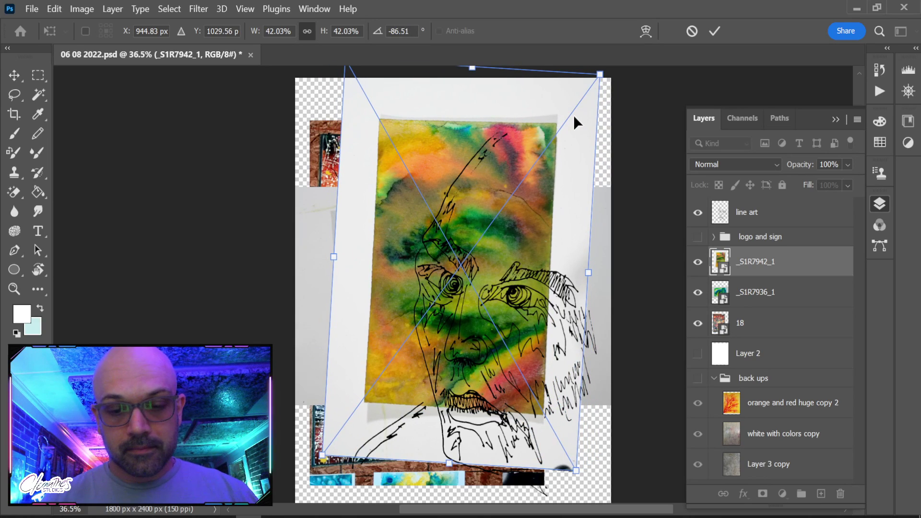
key(Escape)
scroll(632, 247, down, 2)
Rotate the _S1R7942_1 painting -90° into portrait orientation and move it down and right behind the face
key(t)
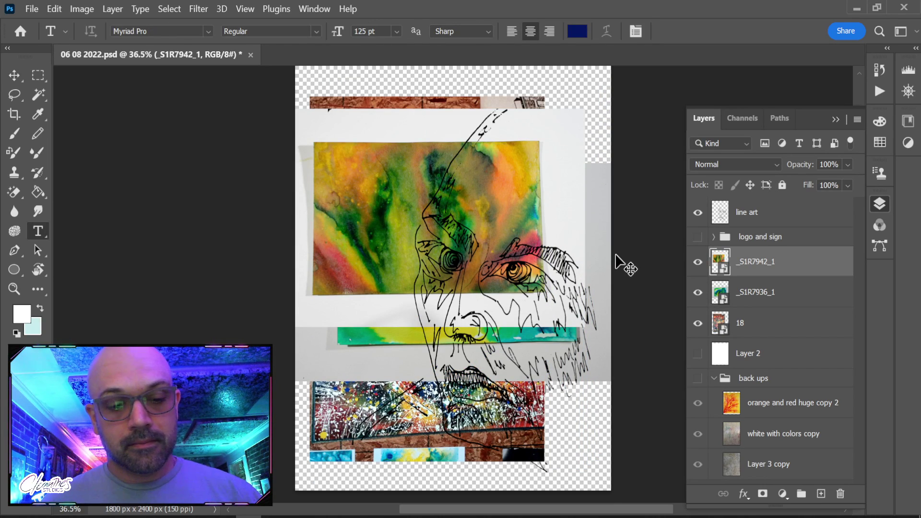
key(ctrl+t)
drag(604, 109, 349, 100)
key(Return)
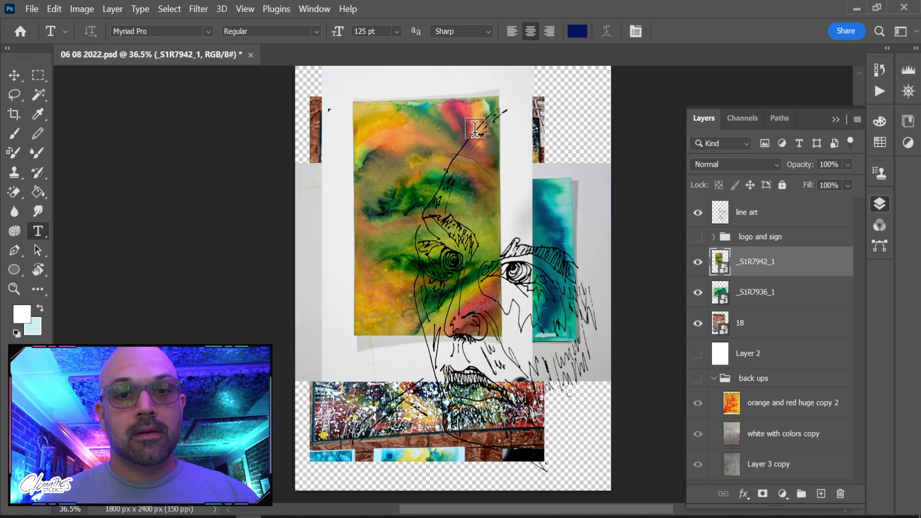
key(v)
drag(460, 150, 501, 229)
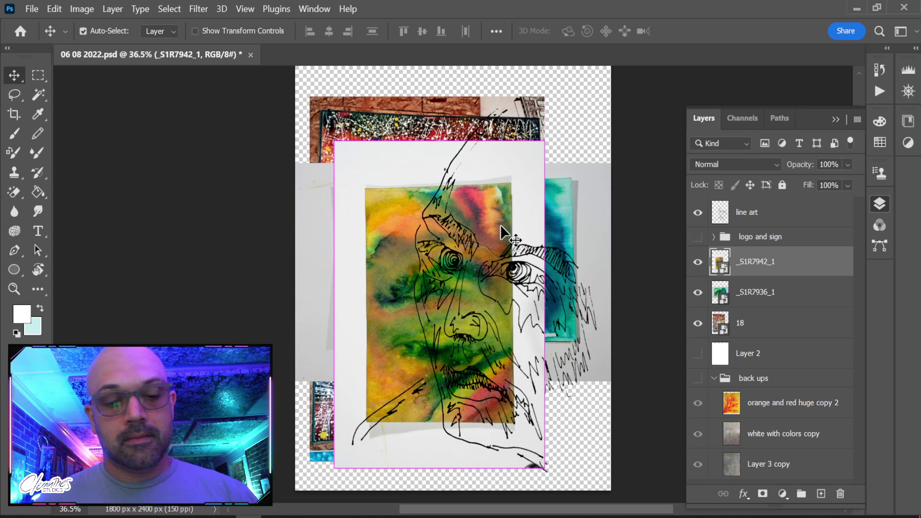
Enlarge the _S1R7942_1 painting to about 57.69% and position it so that its photo covers the whole canvas
key(ctrl+t)
drag(545, 142, 667, 99)
mouse_move(495, 212)
mouse_down()
mouse_move(508, 181)
mouse_move(492, 203)
mouse_move(491, 195)
mouse_up()
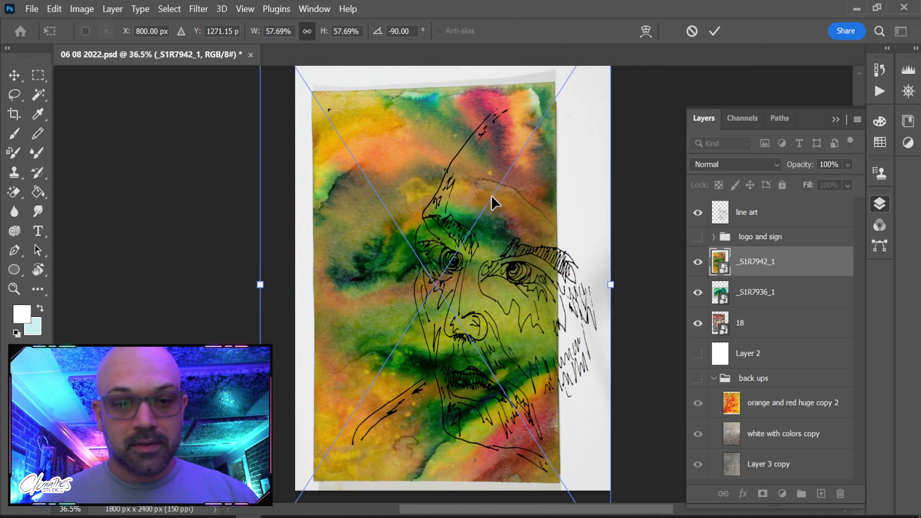
key(Return)
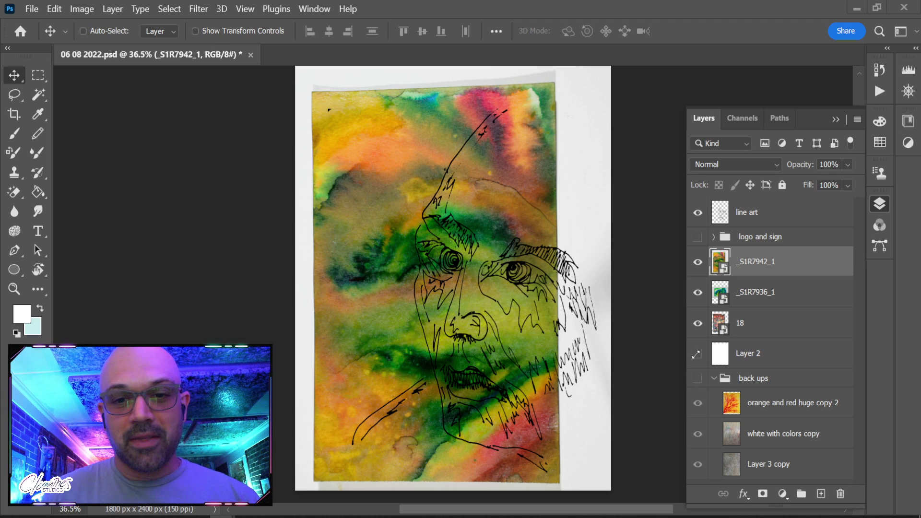
Move the line art layer below the logo and sign group in the layer stack
key(z)
drag(545, 157, 522, 165)
key(e)
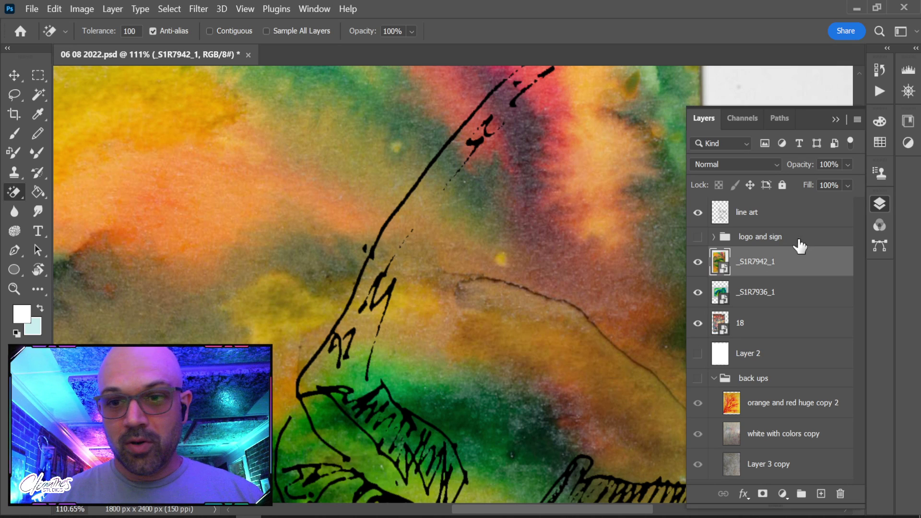
click(782, 358)
drag(790, 212, 756, 247)
scroll(232, 196, down, 4)
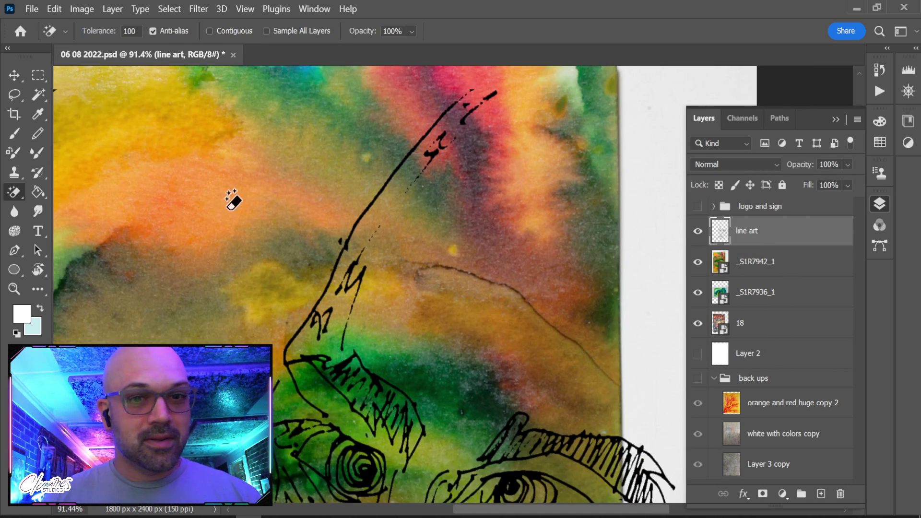
Erase the stray black mark near the painting's upper-left corner from the line art layer with the Background Eraser at size 80
scroll(236, 212, up, 1)
drag(236, 212, 363, 323)
key(shift+e)
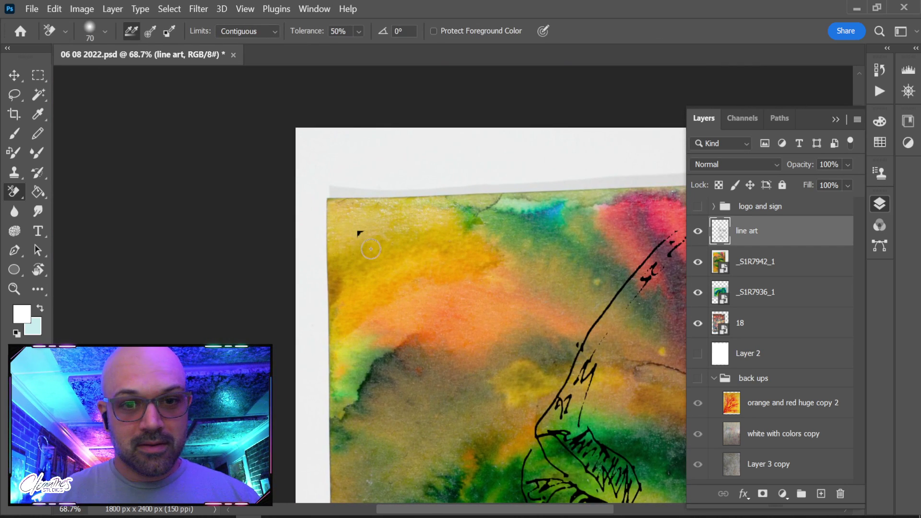
key(bracketright)
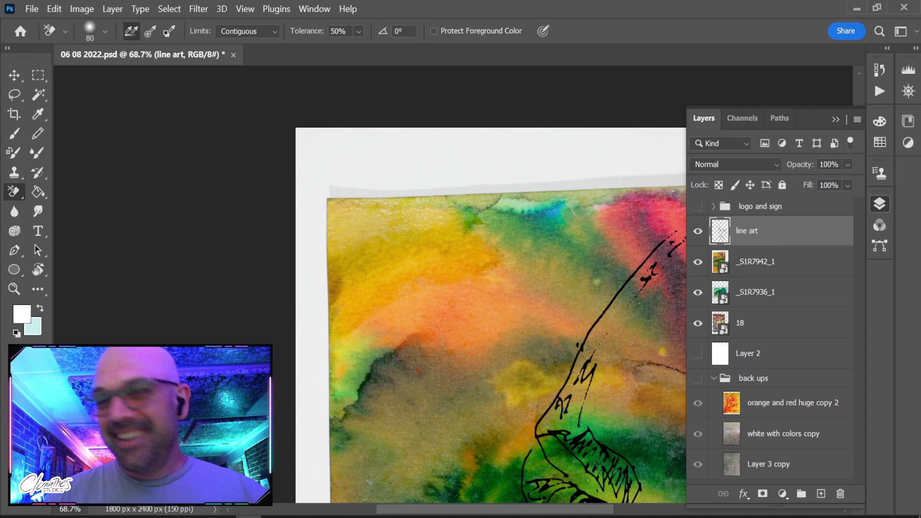
Duplicate the line art layer into the back ups group and rename the copy "back up"
scroll(370, 206, down, 3)
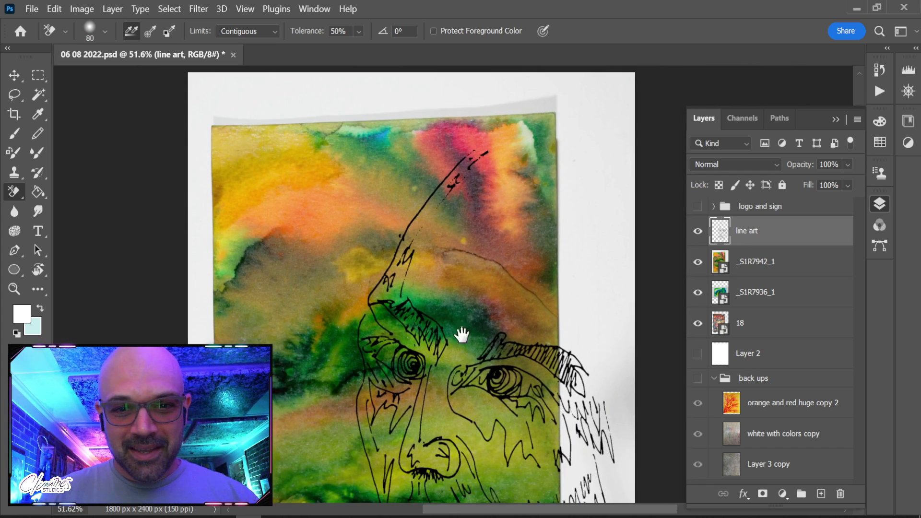
drag(461, 335, 427, 139)
mouse_move(789, 235)
mouse_down()
mouse_move(789, 293)
mouse_move(800, 240)
mouse_up()
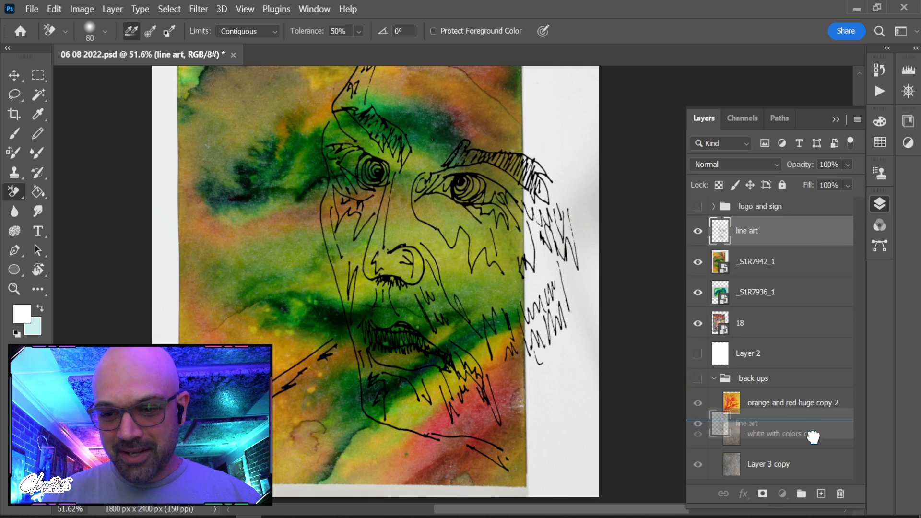
drag(817, 489, 817, 488)
drag(781, 230, 817, 422)
double_click(767, 402)
text(b)
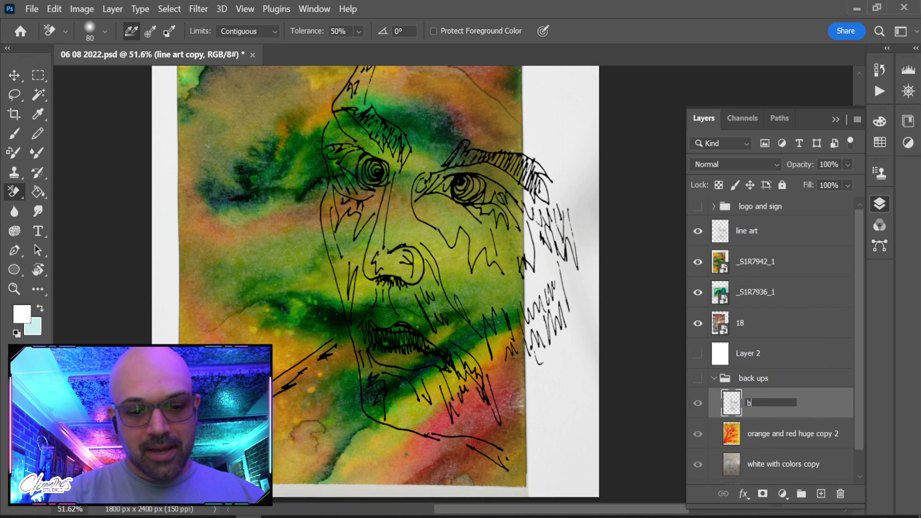
text(ack up)
key(Return)
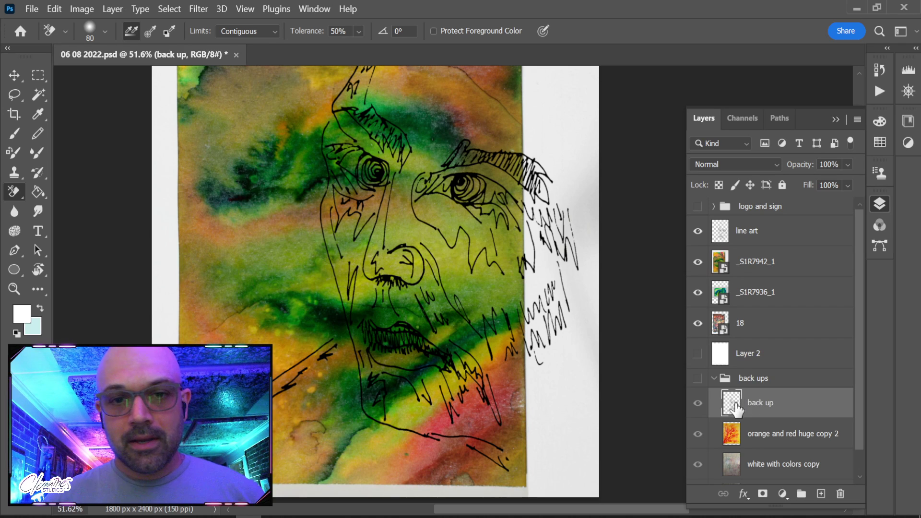
Select the _S1R7942_1 painting and move it slightly right and up behind the line art
key(v)
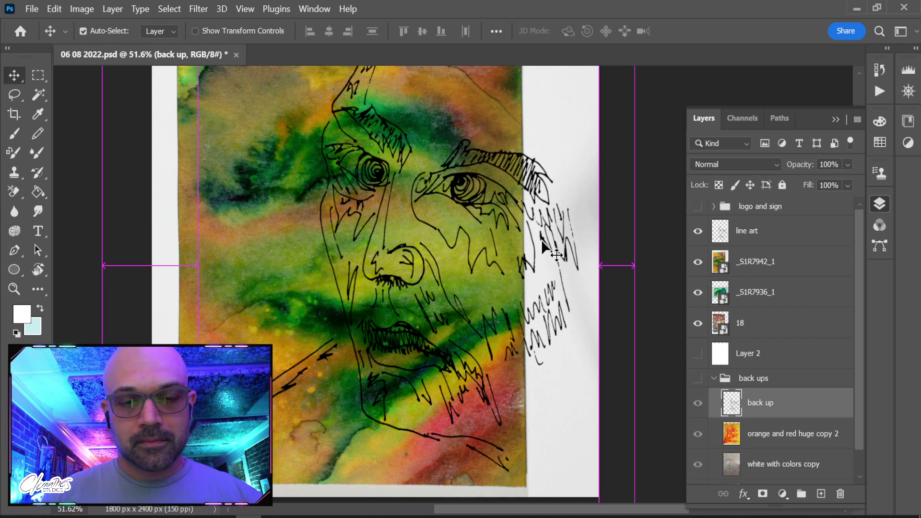
scroll(541, 243, down, 5)
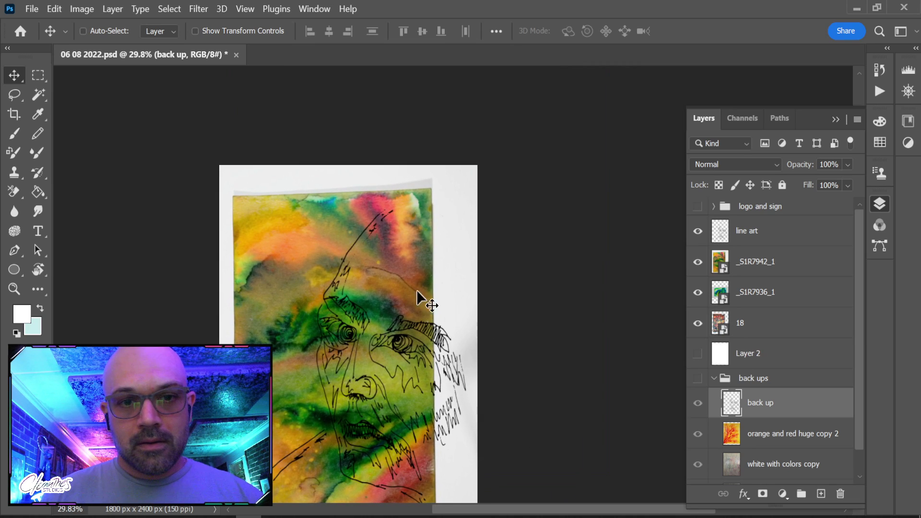
drag(307, 227, 293, 242)
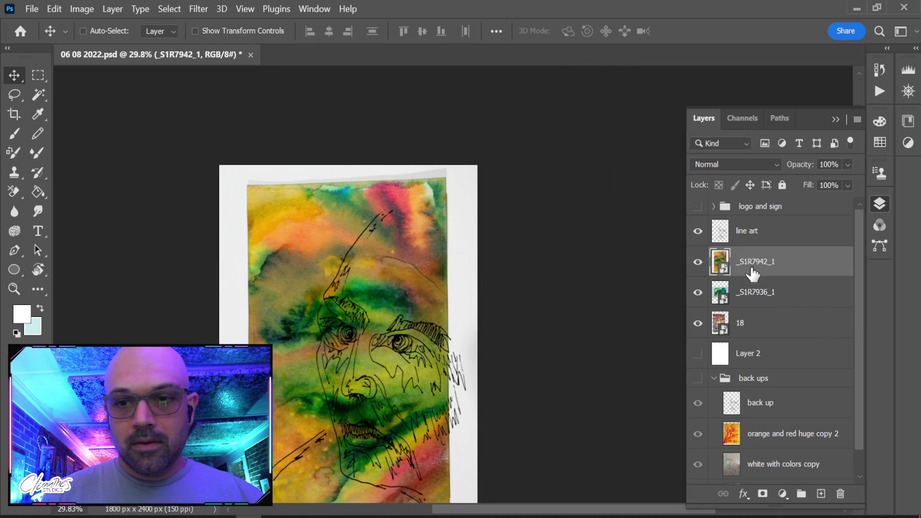
right_click(765, 274)
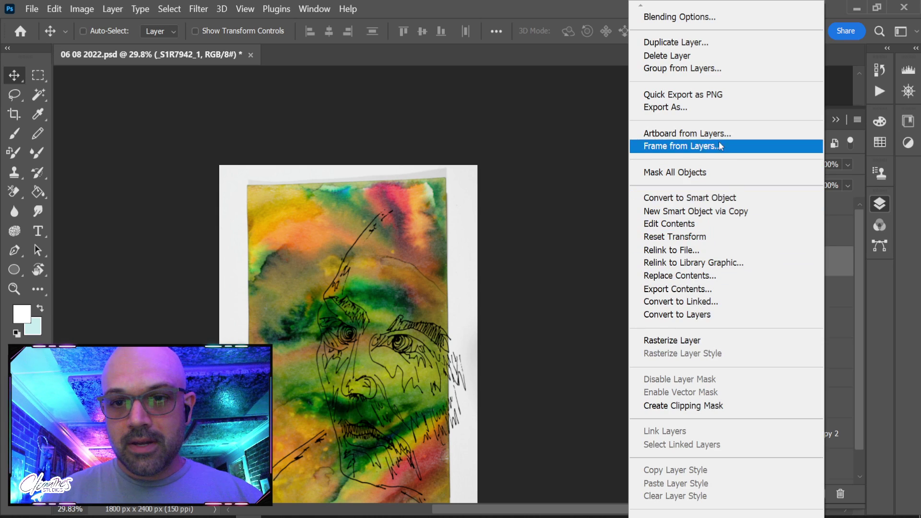
click(835, 256)
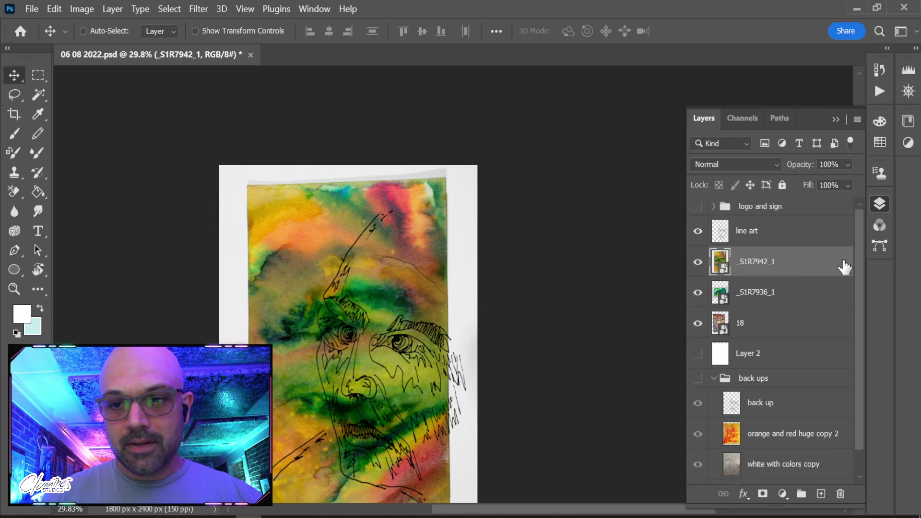
Scale the _S1R7942_1 painting down slightly around its centre
key(ctrl+t)
drag(491, 120, 473, 142)
key(Return)
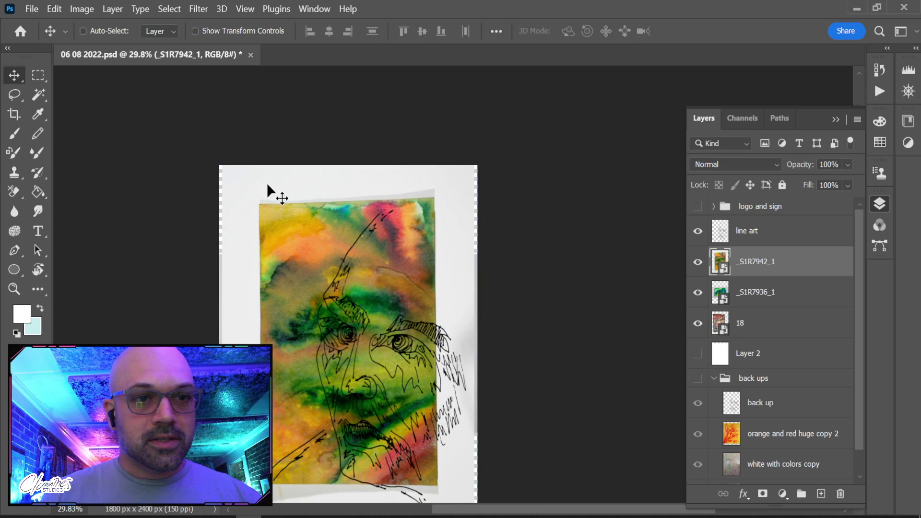
Select everything outside a rectangle drawn just inside the painting's edges and rasterize the _S1R7942_1 layer
click(38, 76)
drag(263, 207, 435, 481)
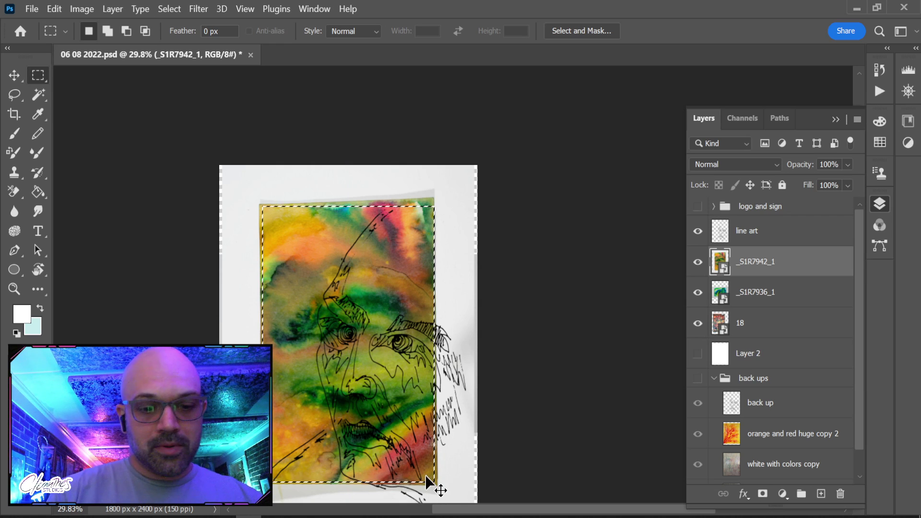
key(ctrl+shift+i)
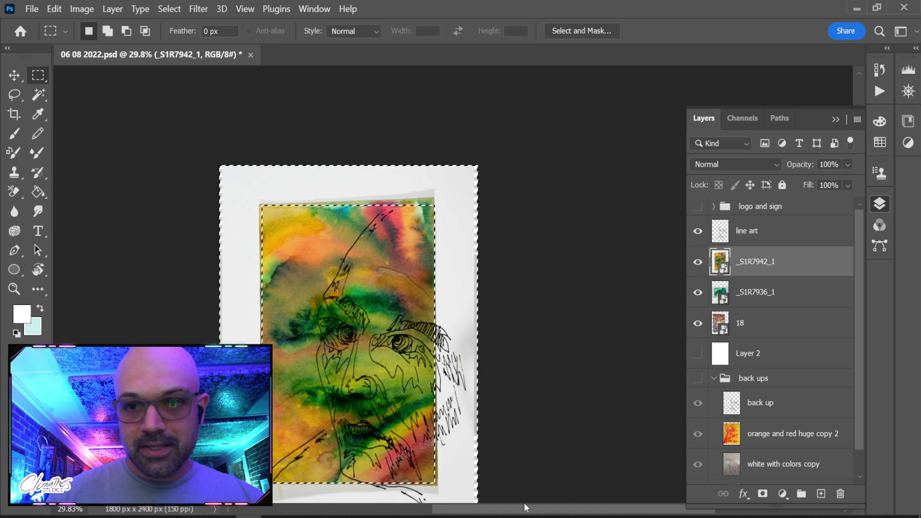
right_click(824, 264)
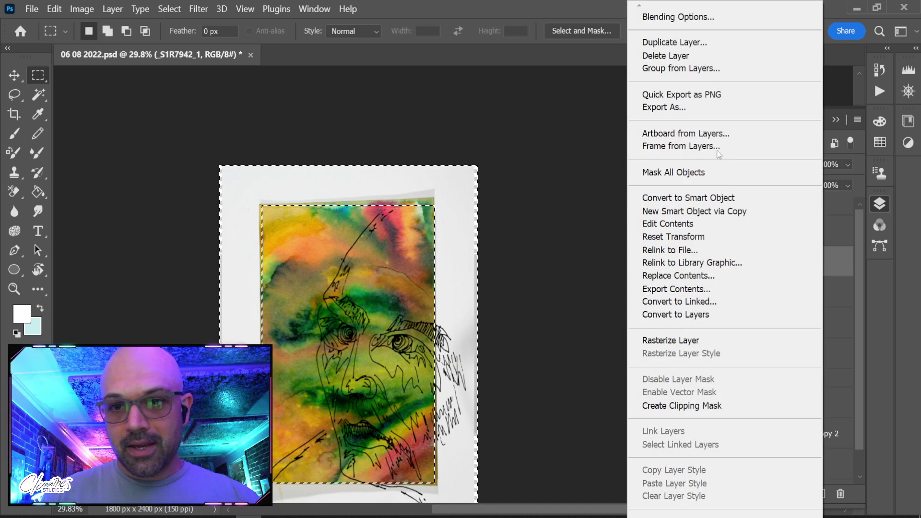
click(697, 340)
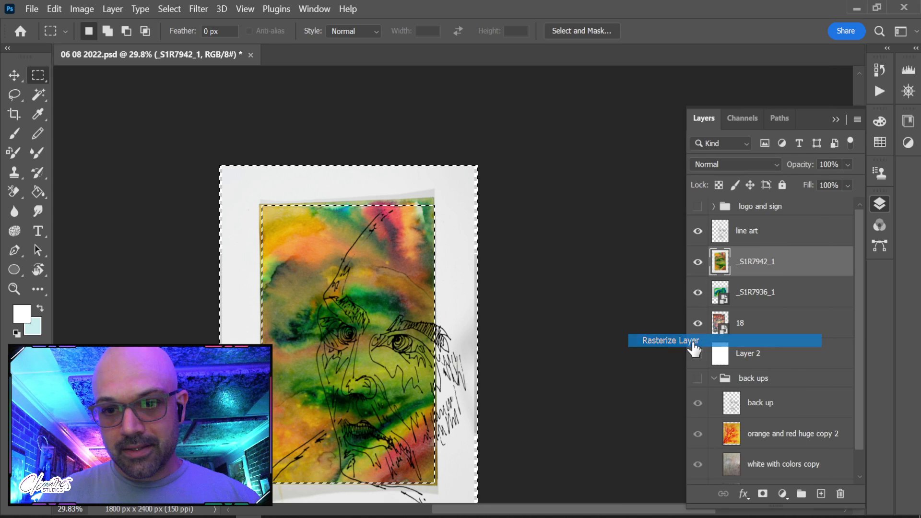
Fill the selected white border around the painting with Content-Aware at 100% opacity and clear the selection
key(shift+BackSpace)
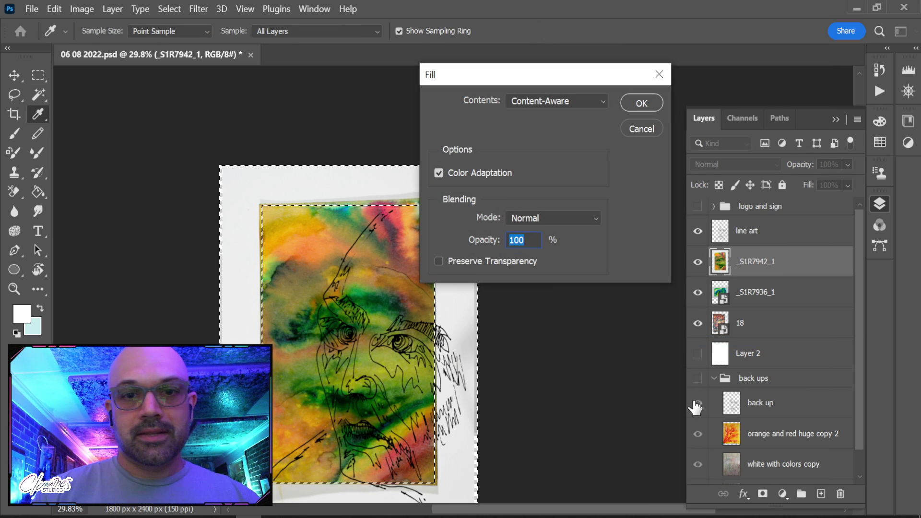
key(Return)
key(m)
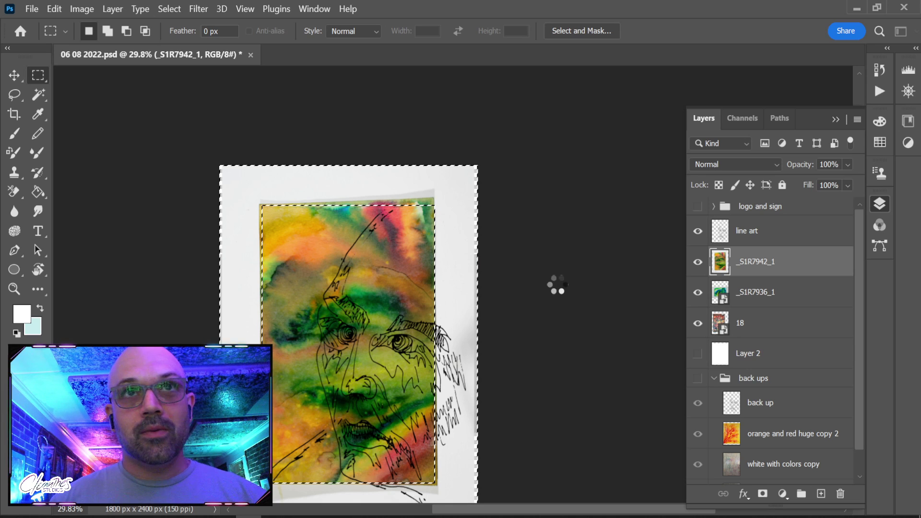
drag(562, 331, 559, 265)
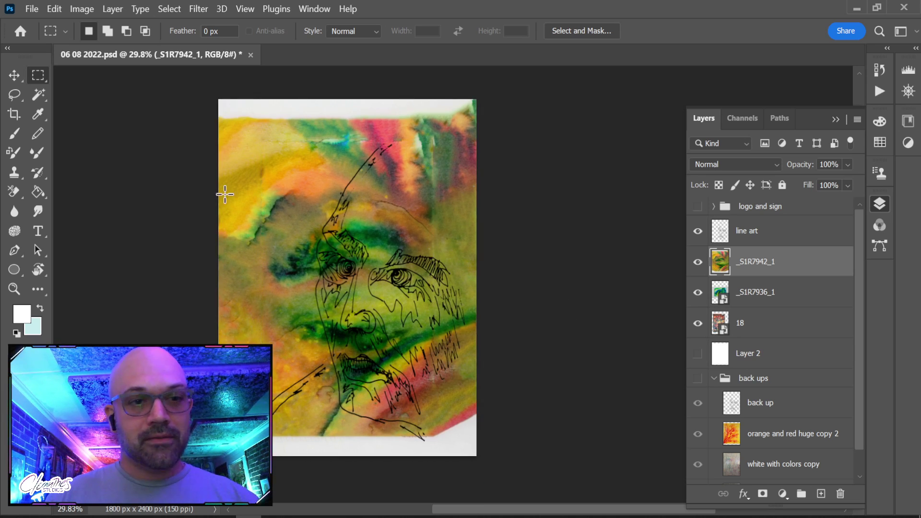
Select the remaining white strips along the canvas's lower and upper edges and fill them with Content-Aware
mouse_move(216, 418)
mouse_down()
mouse_move(431, 485)
mouse_move(596, 499)
mouse_move(566, 489)
mouse_up()
key(l)
drag(442, 454, 480, 408)
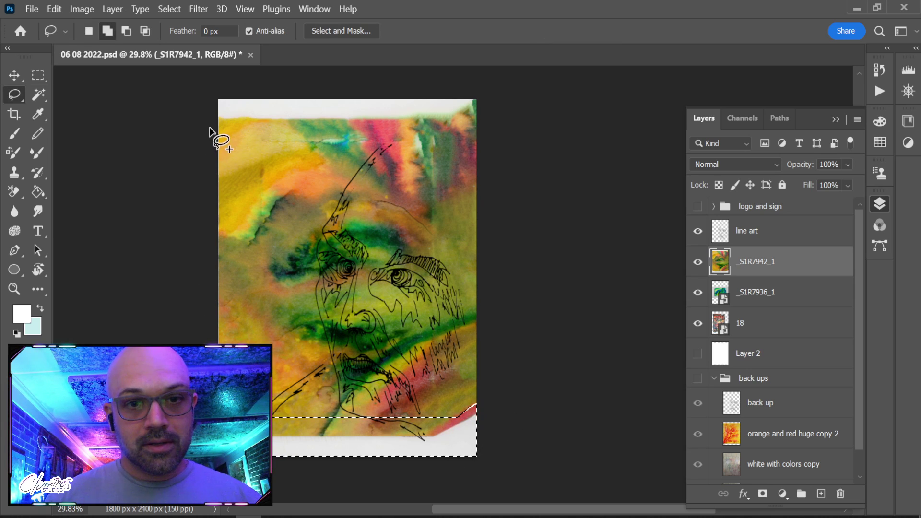
mouse_move(427, 117)
mouse_down()
mouse_move(482, 84)
mouse_move(191, 94)
mouse_up()
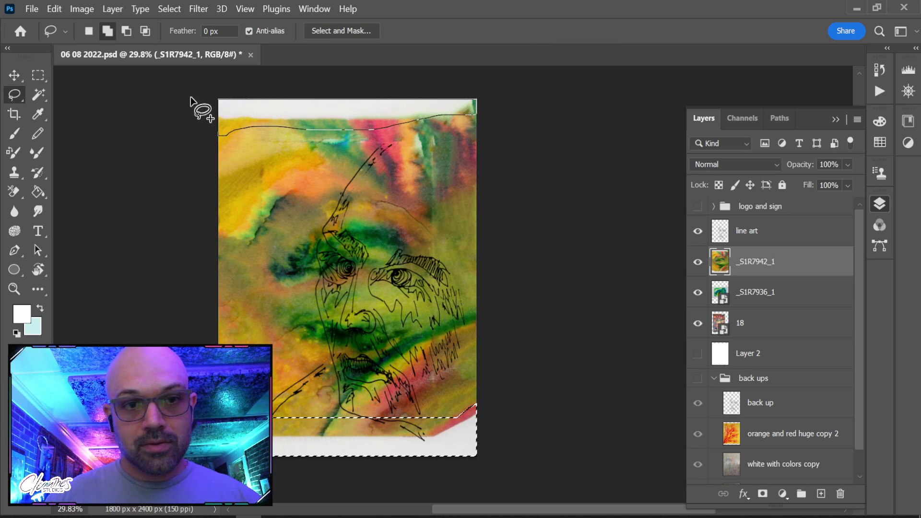
drag(223, 121, 224, 124)
key(shift+BackSpace)
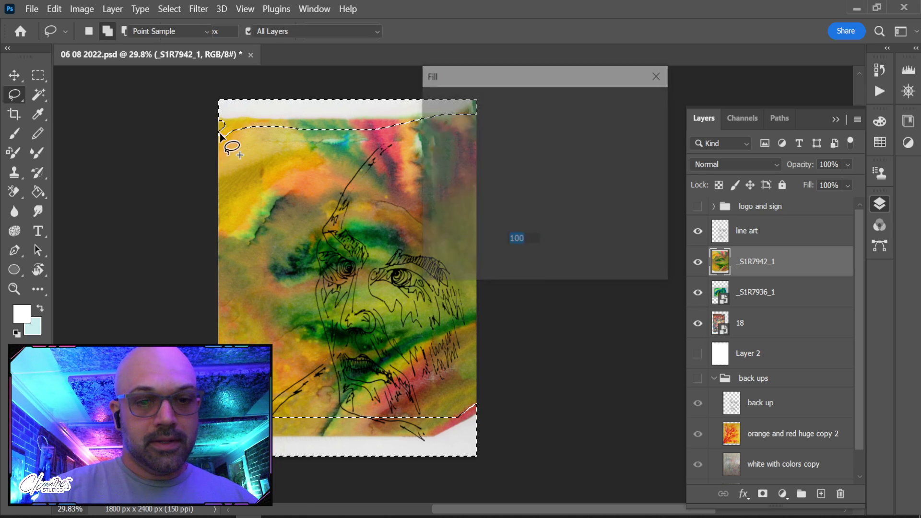
key(Return)
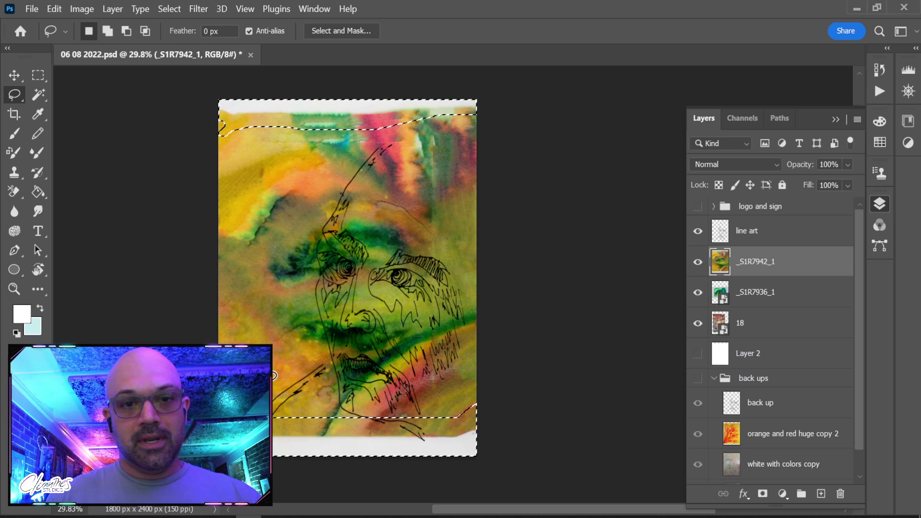
Trim both strip selections closer to the white edges, fill them again with Content-Aware and deselect
click(697, 262)
click(698, 262)
mouse_move(259, 121)
mouse_down()
mouse_move(214, 113)
mouse_move(485, 113)
mouse_move(137, 134)
mouse_up()
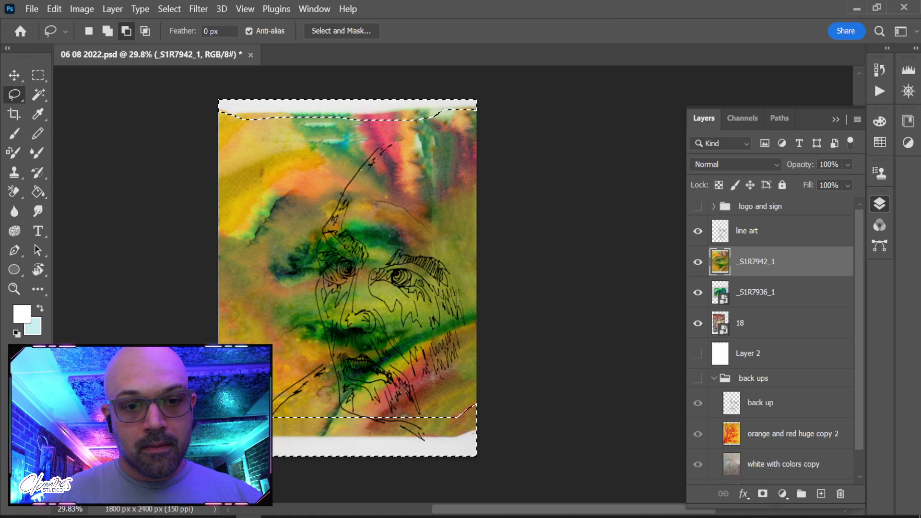
drag(436, 424, 399, 353)
key(shift+F5)
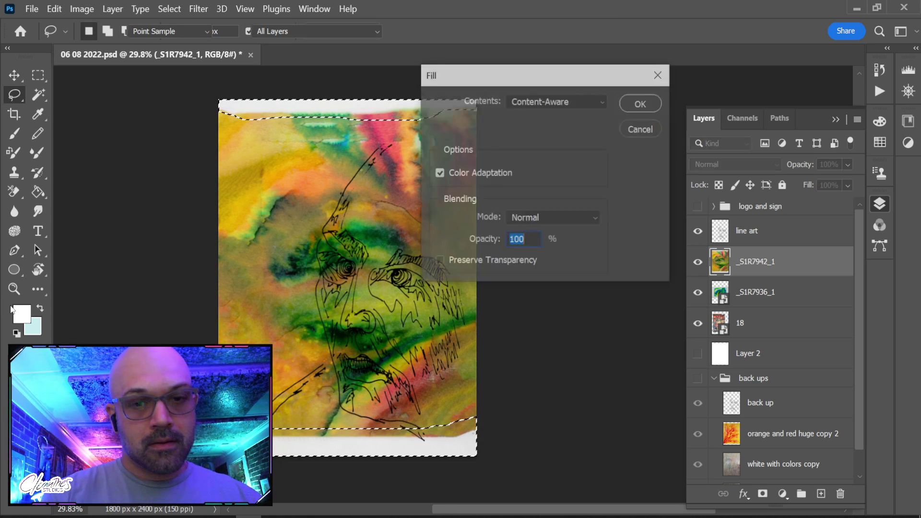
key(Escape)
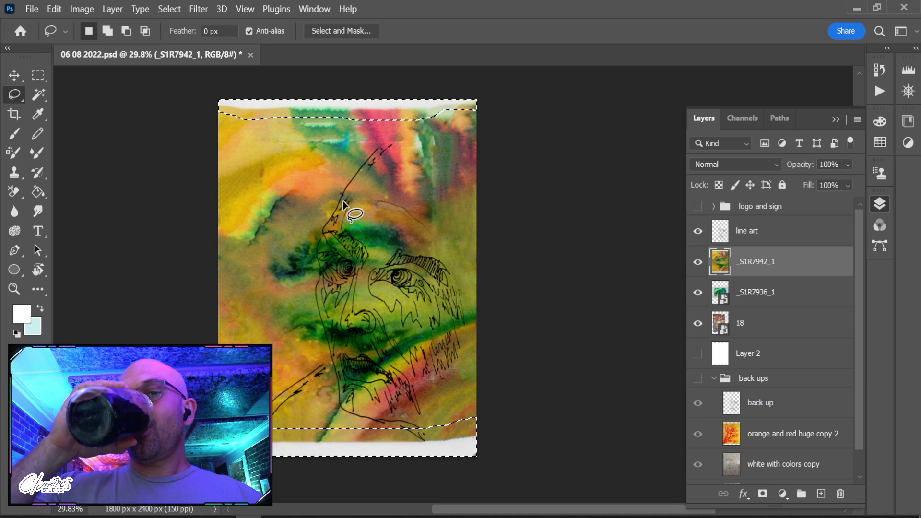
key(ctrl+d)
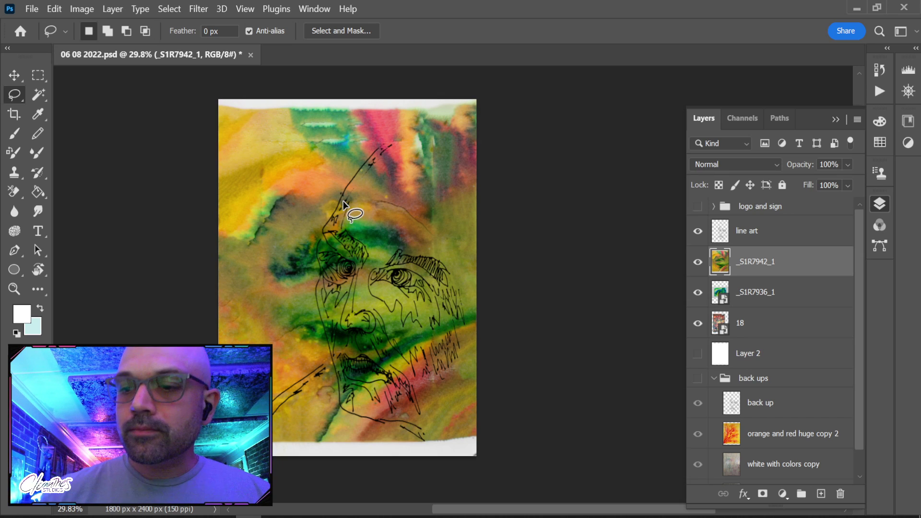
Try to heal the white strip along the canvas's upper edge with the Spot Healing Brush at size 300
key(j)
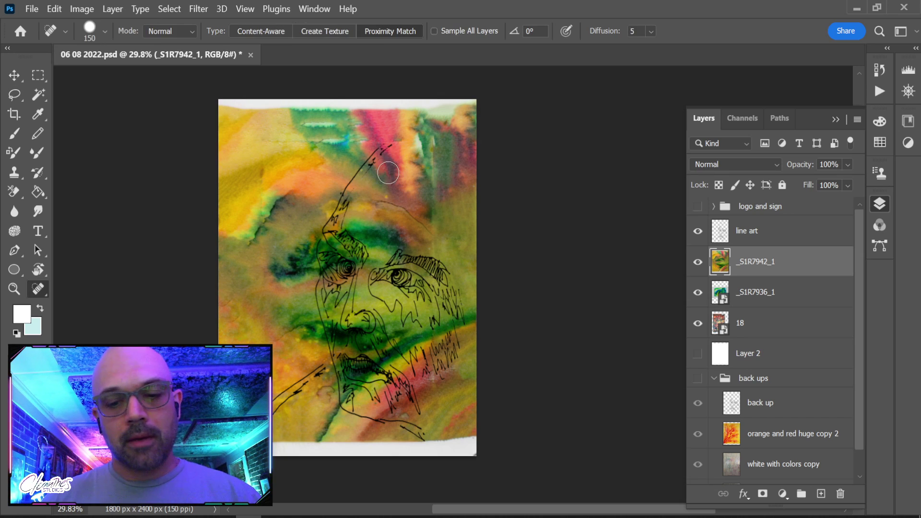
mouse_move(211, 98)
mouse_down()
mouse_move(438, 102)
mouse_move(559, 87)
mouse_up()
drag(240, 91, 606, 76)
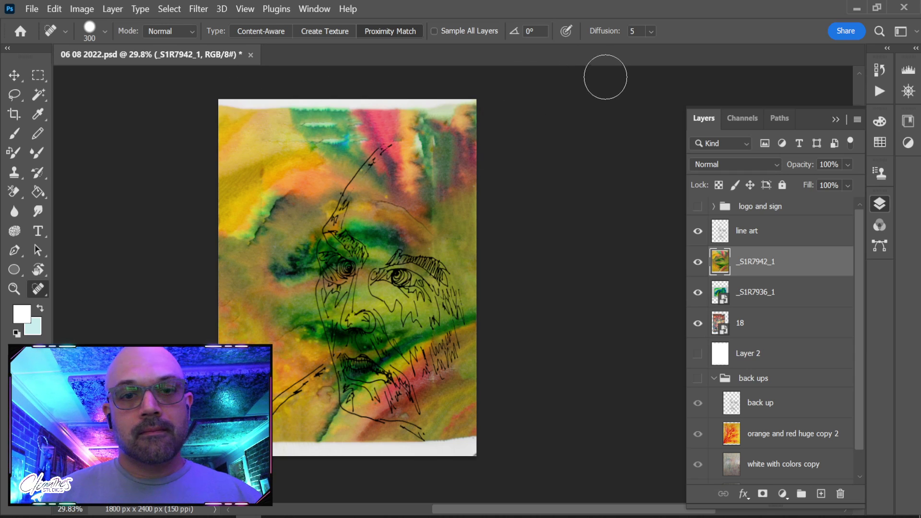
Select the leftover white with the Magic Wand, add a rectangle across the upper edge, and fill with Content-Aware
key(w)
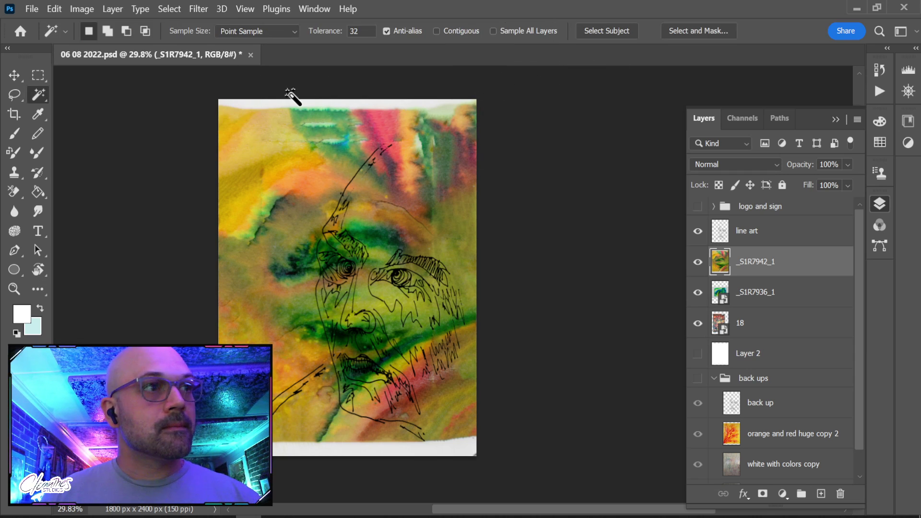
click(321, 104)
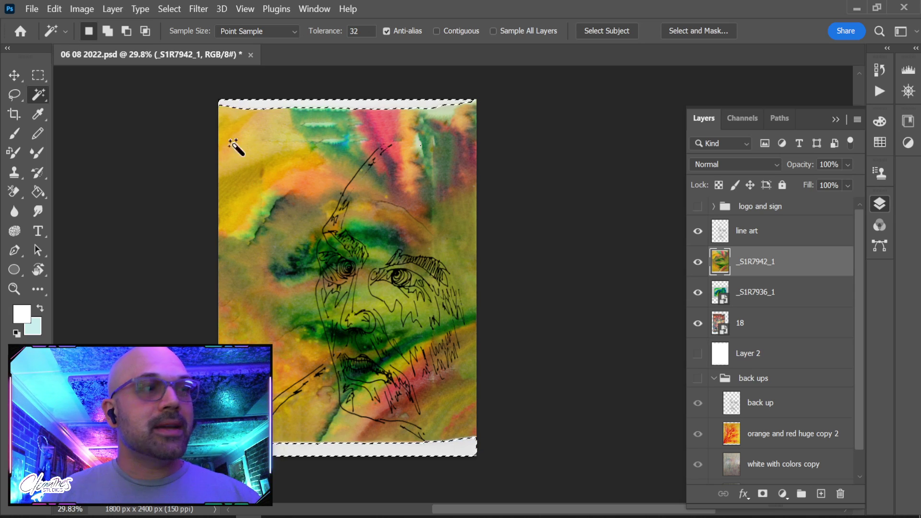
key(m)
drag(211, 94, 537, 113)
key(shift+F5)
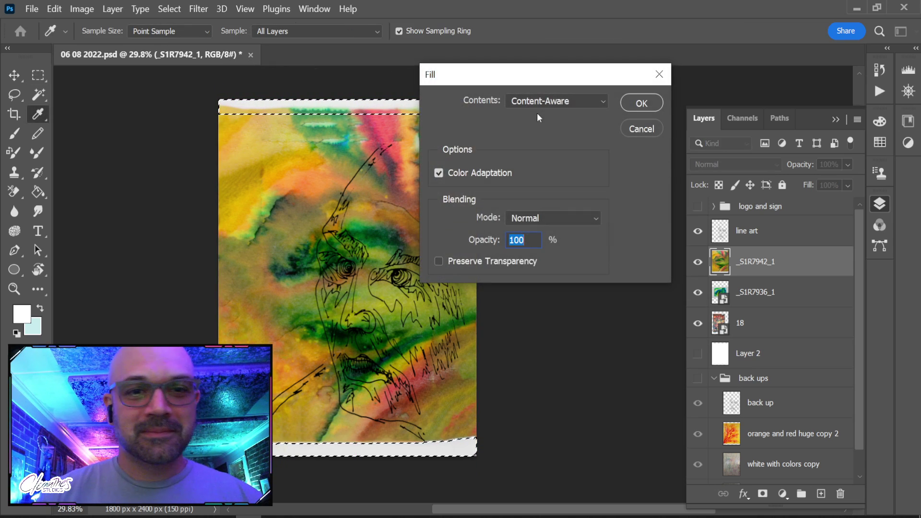
key(Return)
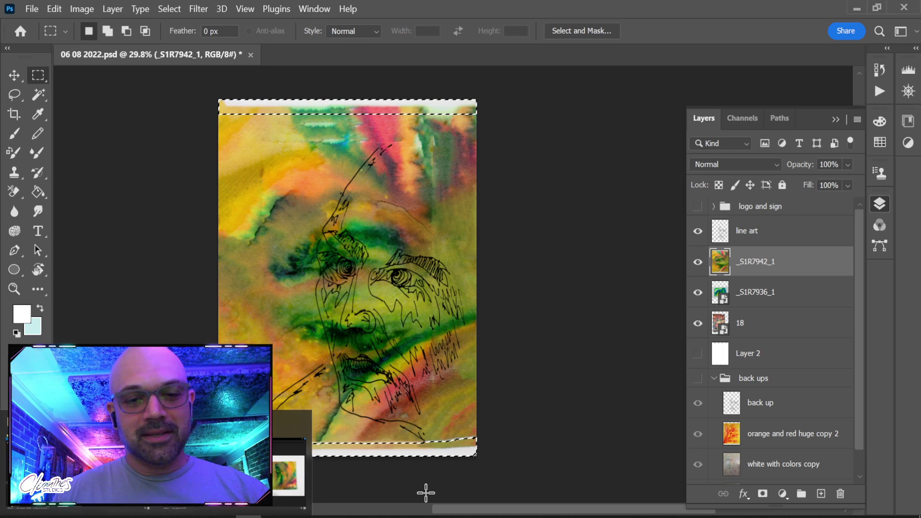
click(407, 477)
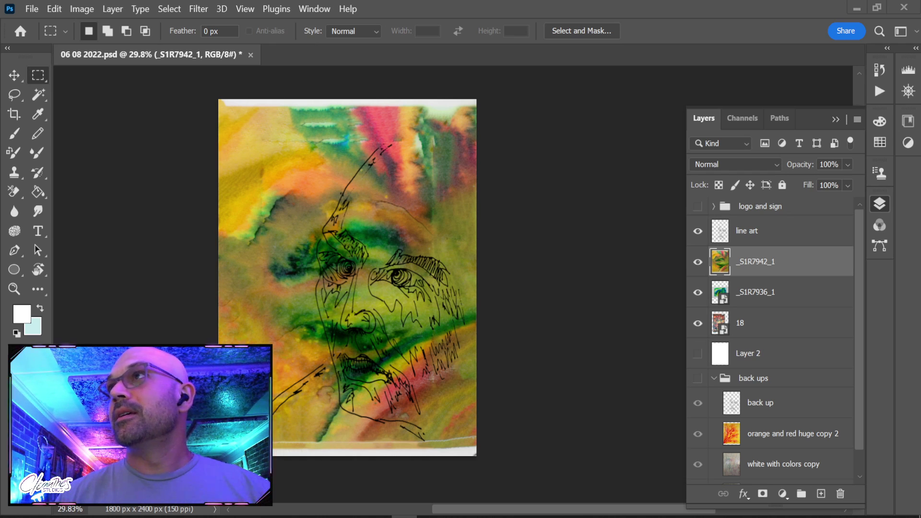
key(alt+Tab)
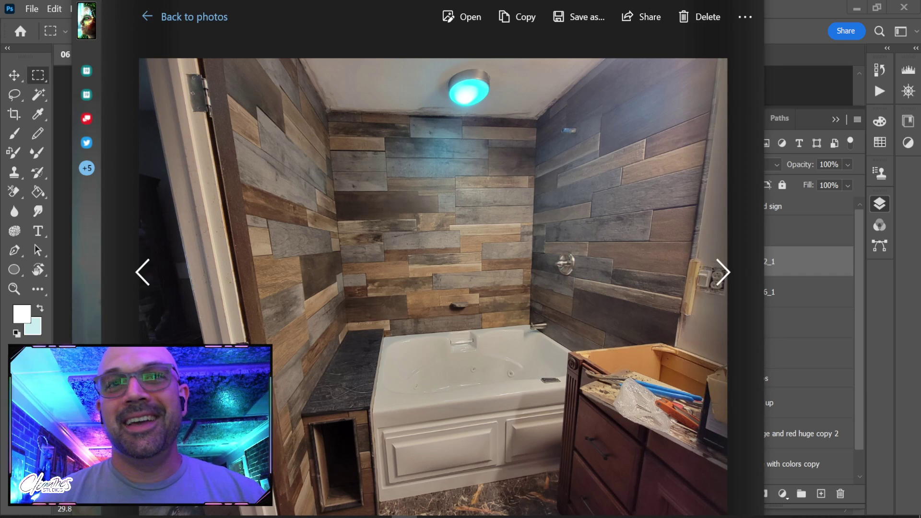
key(alt+Tab)
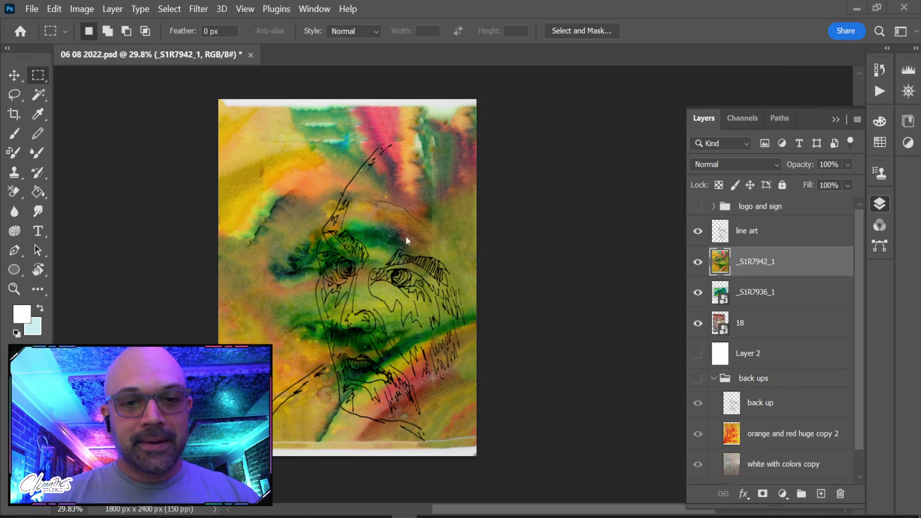
Create a new layer between line art and _S1R7942_1 and sample an orange from the painting for the Brush
key(z)
drag(353, 191, 398, 211)
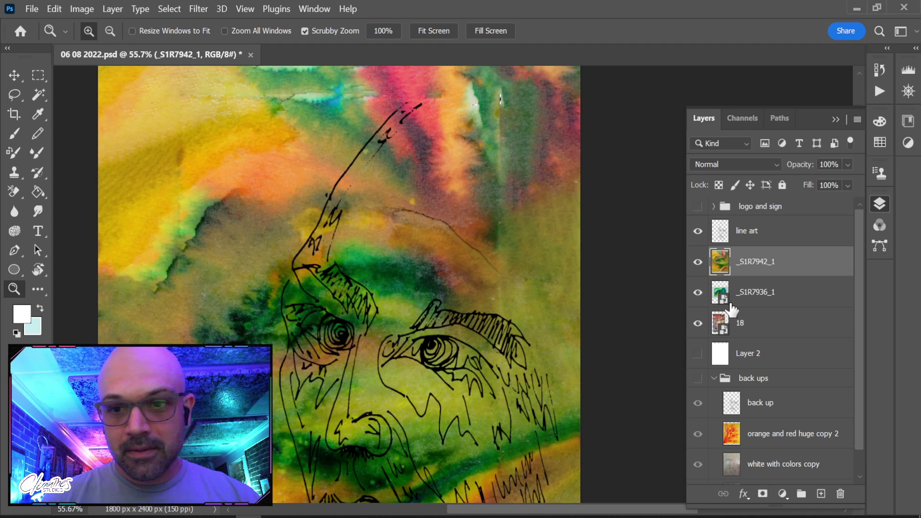
click(820, 494)
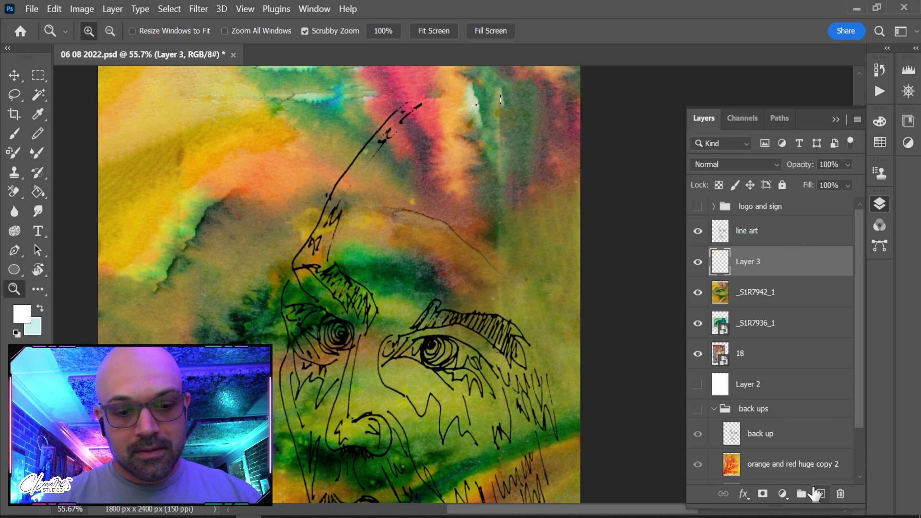
key(b)
scroll(422, 273, down, 4)
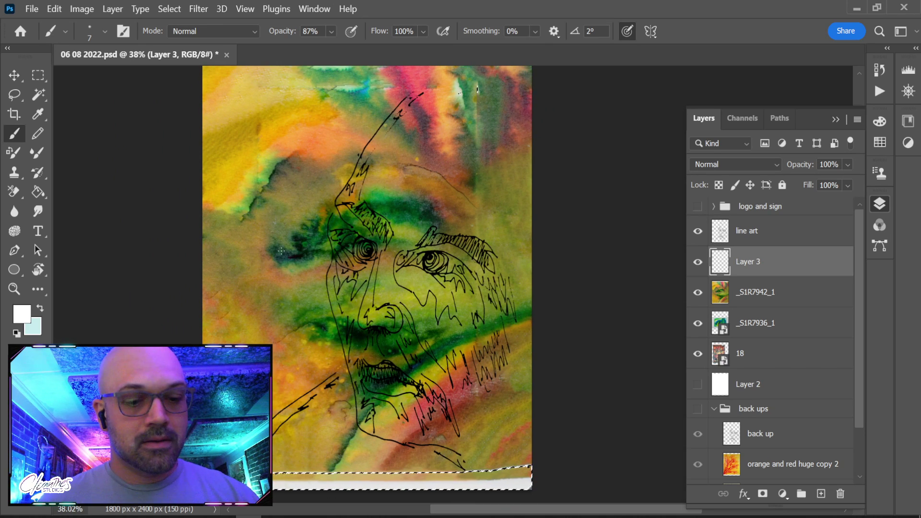
alt+click(297, 141)
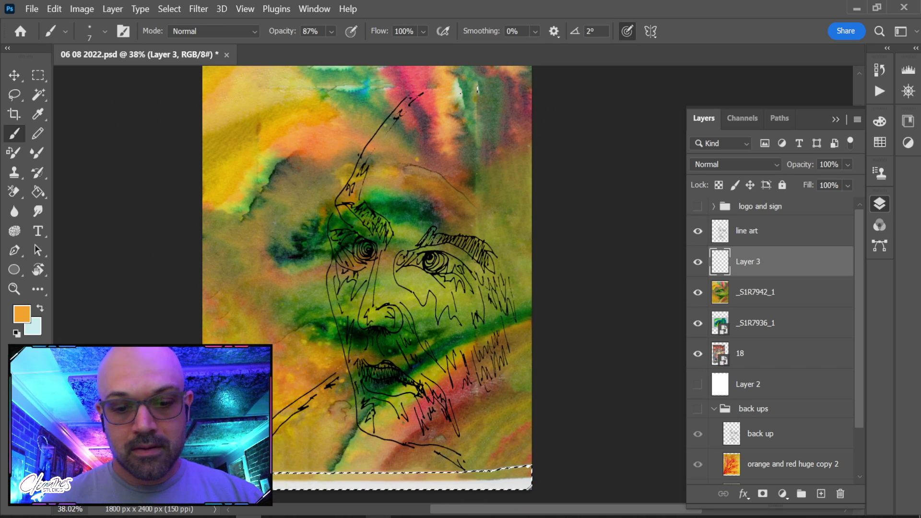
Set the Brush to size 100 with 100% opacity
key(bracketright)
key(bracketright)
key(bracketright)
key(bracketright)
key(bracketright)
key(bracketright)
key(bracketright)
key(bracketright)
key(bracketright)
key(bracketright)
key(bracketright)
key(bracketright)
key(bracketright)
key(bracketright)
key(bracketright)
key(bracketright)
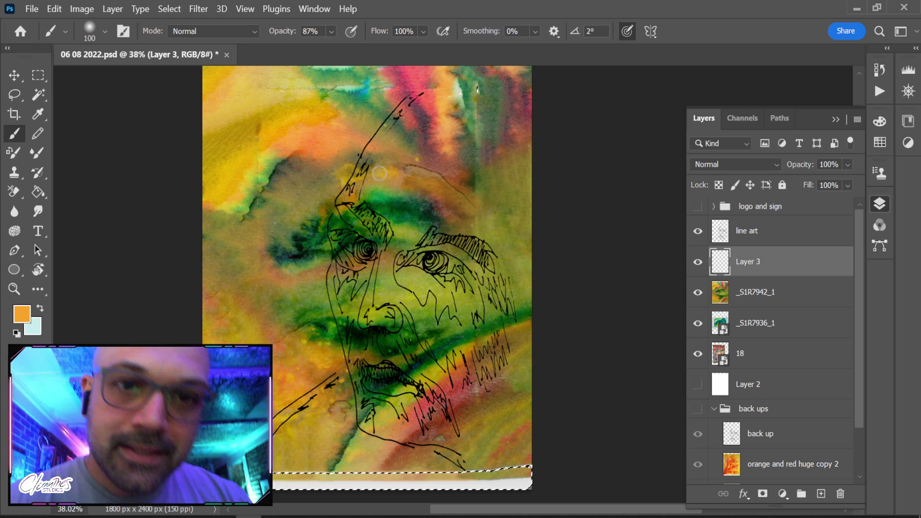
click(331, 32)
drag(353, 48, 379, 45)
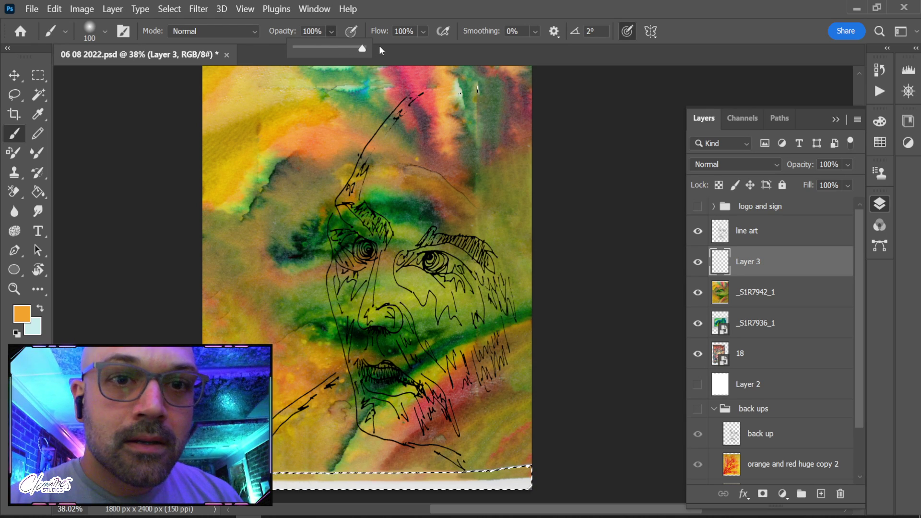
click(378, 45)
Paint a test orange stroke along the forehead line up to the canvas edge and undo it
mouse_move(374, 188)
mouse_down()
mouse_move(338, 209)
mouse_move(381, 133)
mouse_move(469, 65)
mouse_up()
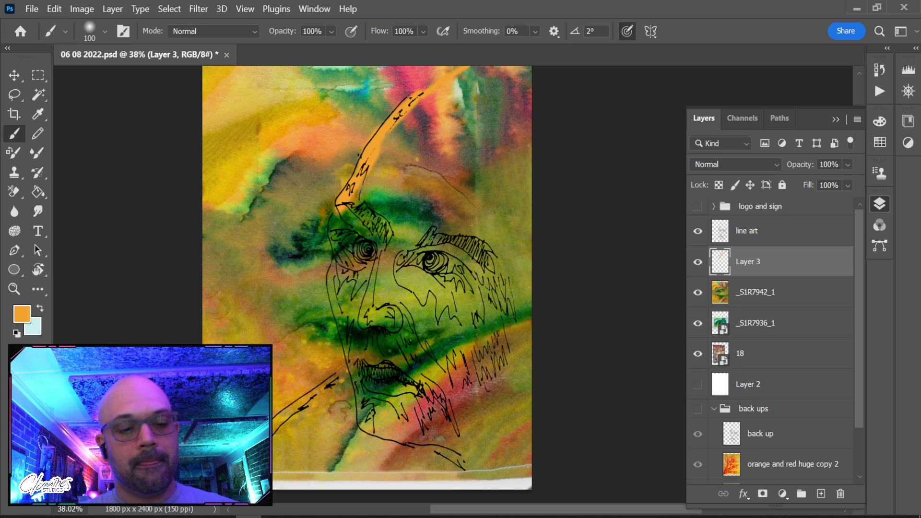
key(ctrl+z)
Enlarge the Brush to 600 and paint solid orange over the forehead, face, neck and background beside them on Layer 3
scroll(489, 220, down, 3)
mouse_move(641, 218)
mouse_down()
mouse_move(573, 255)
mouse_move(554, 256)
mouse_up()
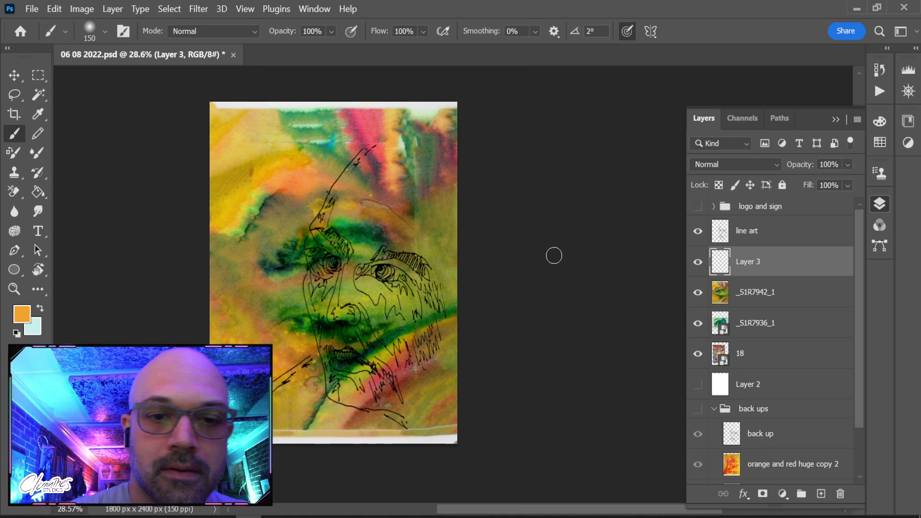
key(bracketright)
key(bracketright)
key(bracketright)
key(bracketright)
mouse_move(448, 279)
mouse_down()
mouse_move(447, 339)
mouse_move(458, 202)
mouse_move(411, 210)
mouse_move(401, 190)
mouse_move(373, 198)
mouse_move(340, 226)
mouse_move(415, 143)
mouse_move(460, 131)
mouse_move(340, 216)
mouse_move(459, 113)
mouse_move(360, 244)
mouse_move(383, 336)
mouse_move(418, 374)
mouse_move(408, 380)
mouse_move(433, 346)
mouse_move(443, 388)
mouse_up()
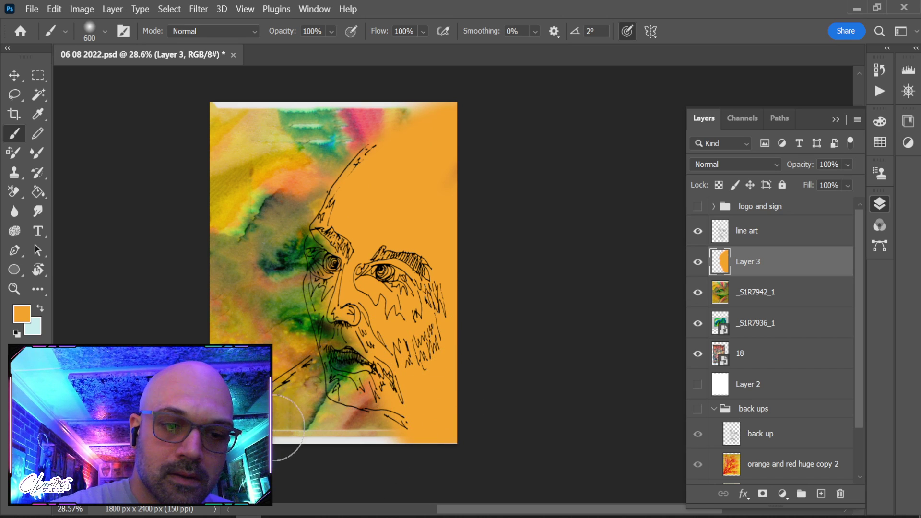
mouse_move(284, 403)
mouse_down()
mouse_move(344, 356)
mouse_move(296, 417)
mouse_move(344, 379)
mouse_move(364, 392)
mouse_move(383, 441)
mouse_move(442, 414)
mouse_up()
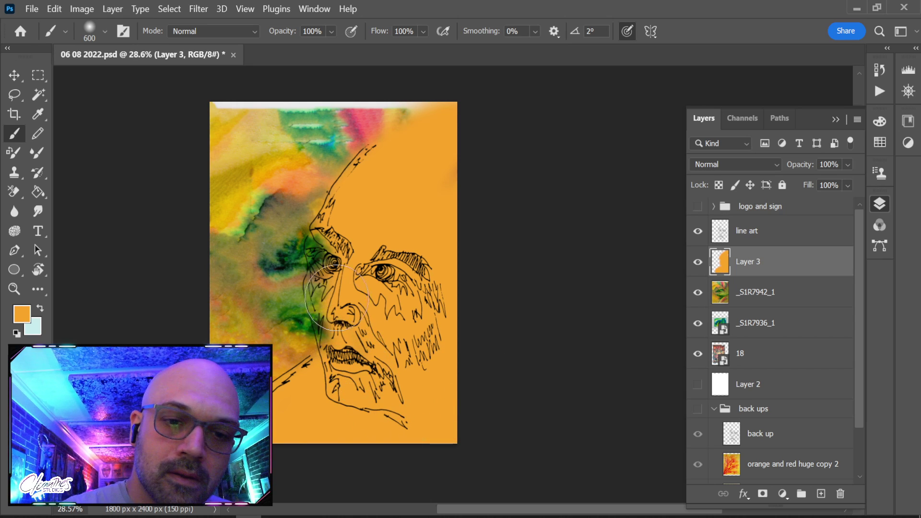
Paint orange up to the face's nose and forehead contour with a smaller Brush and undo the stroke spilling past the forehead
mouse_move(319, 291)
mouse_down()
mouse_move(321, 230)
mouse_move(340, 217)
mouse_move(304, 206)
mouse_move(331, 163)
mouse_up()
key(bracketleft)
key(bracketleft)
key(bracketleft)
key(bracketleft)
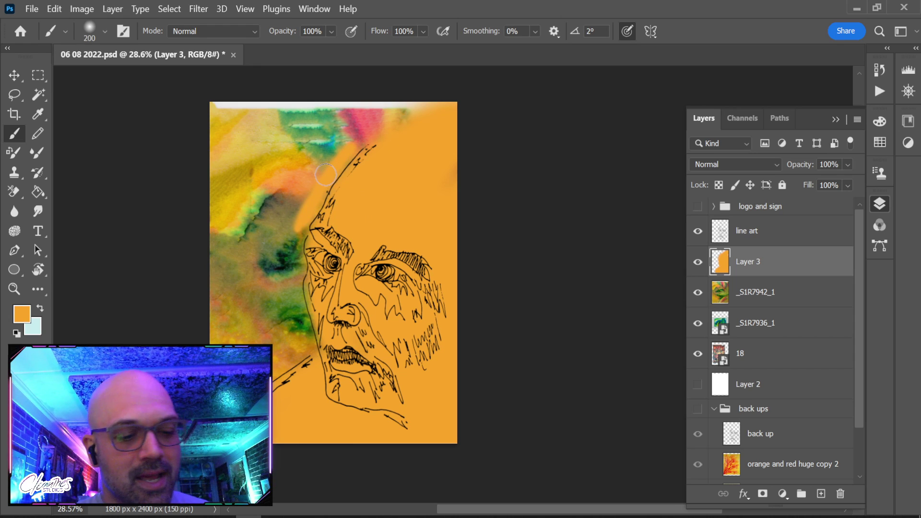
key(ctrl+z)
Paint an orange edge with a size 100 Brush from the forehead line's end up to the canvas top
key(e)
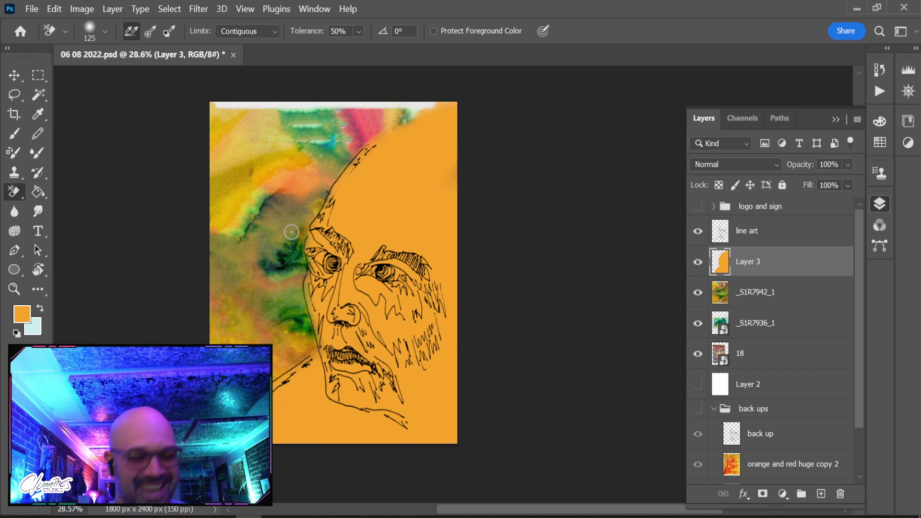
key(b)
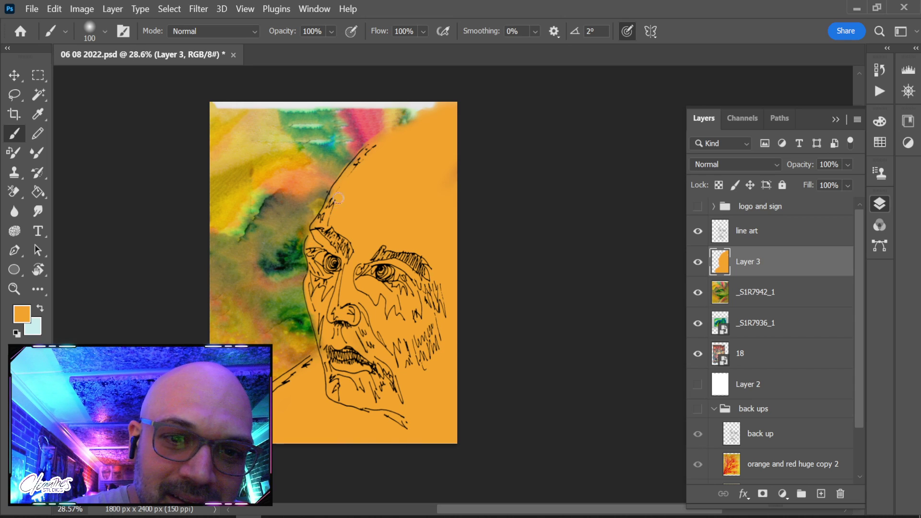
drag(384, 139, 459, 96)
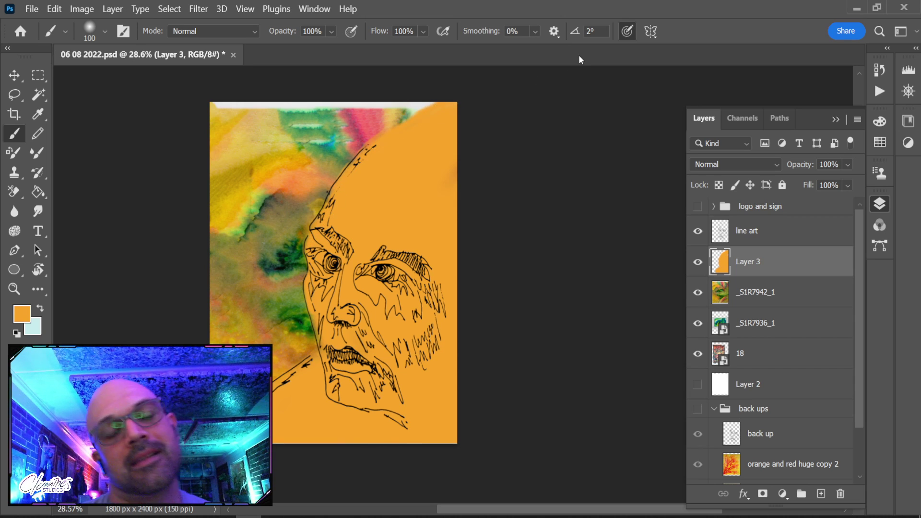
Erase the orange above the head near the canvas corner with the Background Eraser at 300 and the Eraser at 250
key(e)
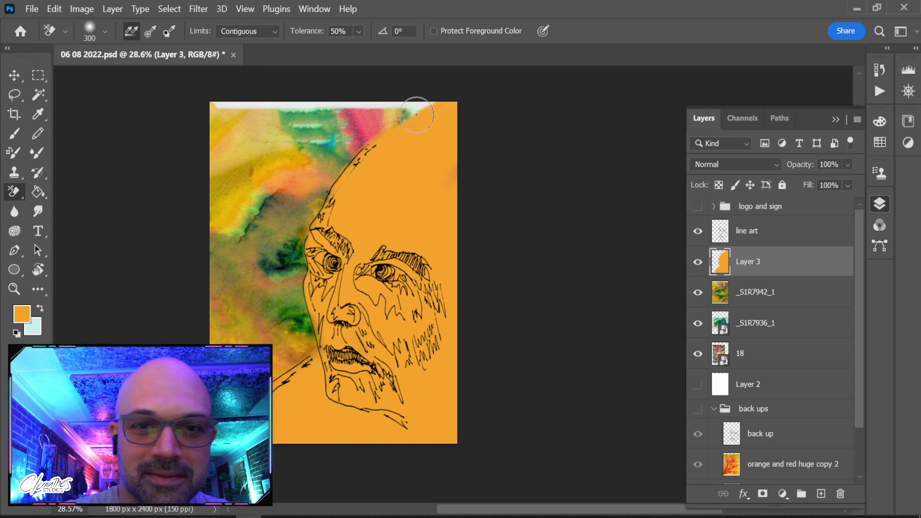
mouse_move(419, 127)
mouse_down()
mouse_move(421, 105)
mouse_move(434, 131)
mouse_move(483, 148)
mouse_up()
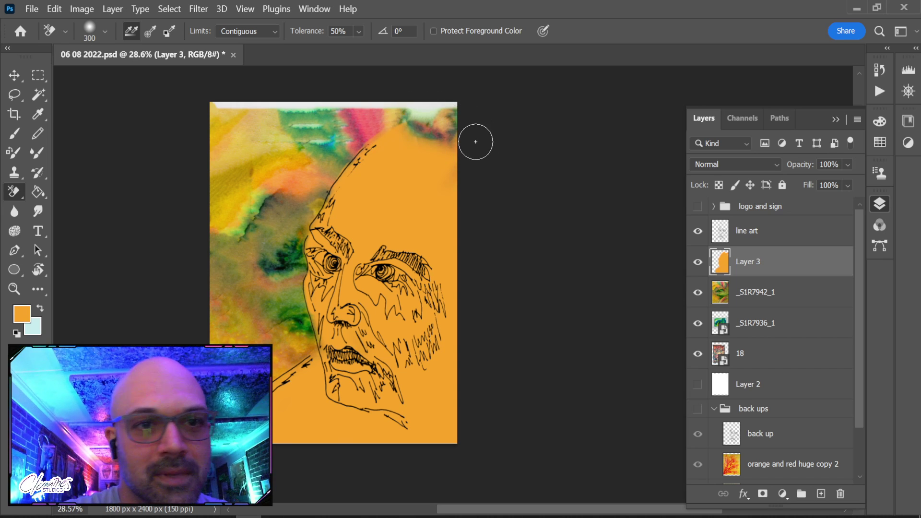
key(shift+e)
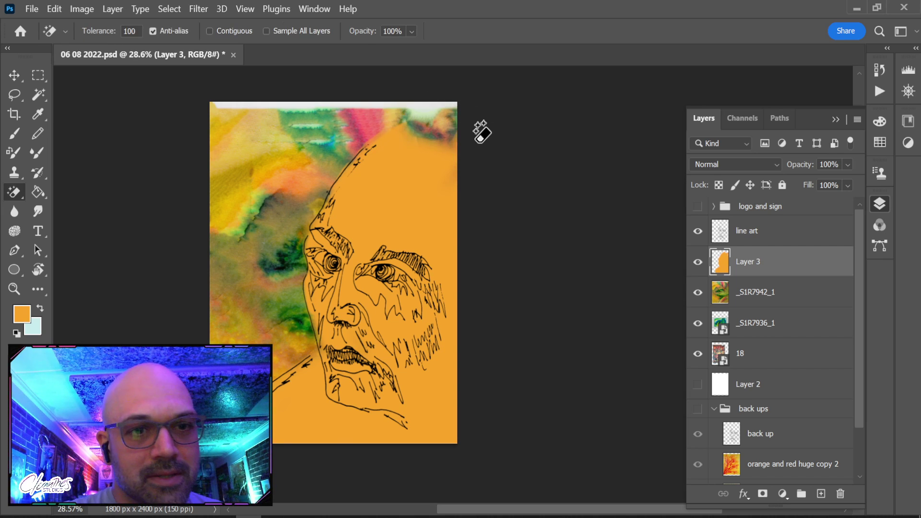
key(shift+e)
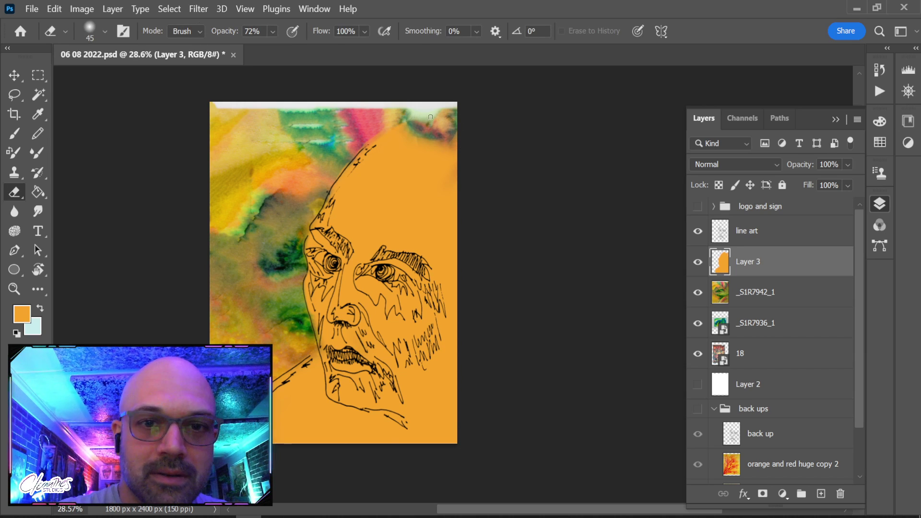
key(bracketright)
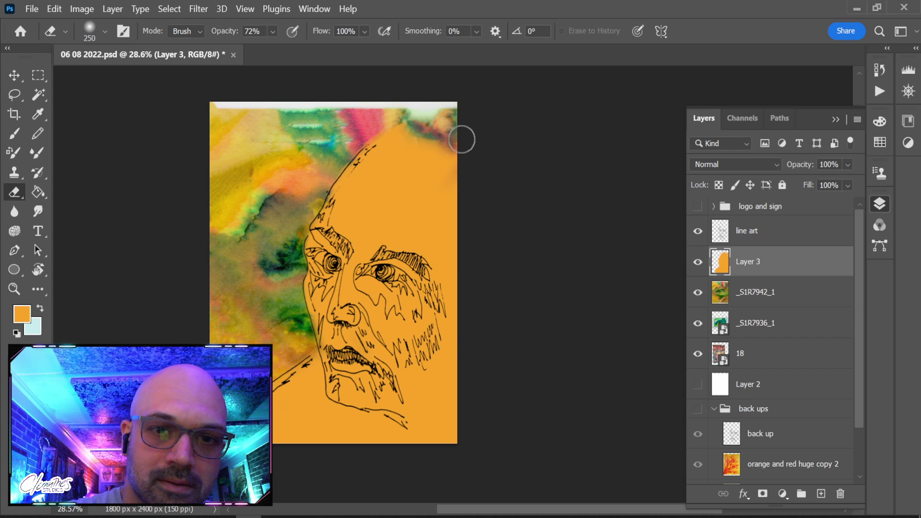
Repaint the crown of the head in orange on Layer 3 as a rounded edge continuing the forehead line
key(b)
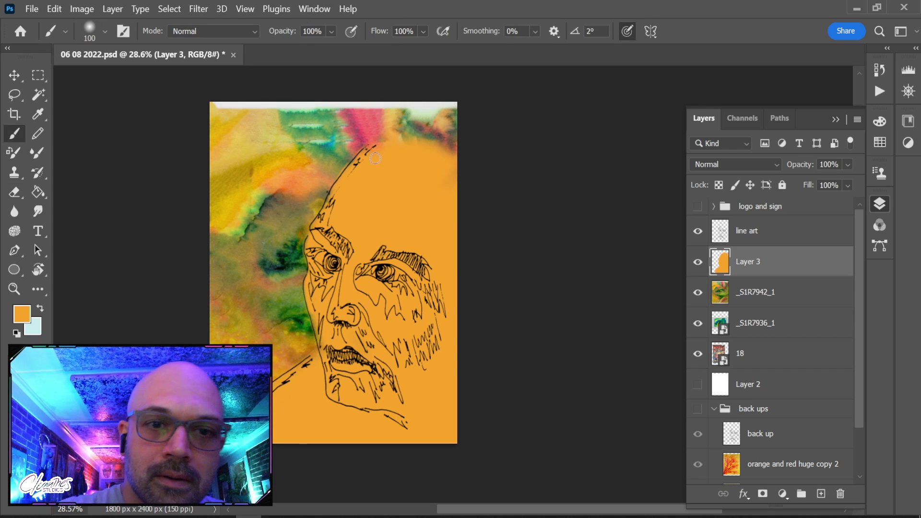
mouse_move(357, 160)
mouse_down()
mouse_move(432, 137)
mouse_move(401, 144)
mouse_move(454, 158)
mouse_up()
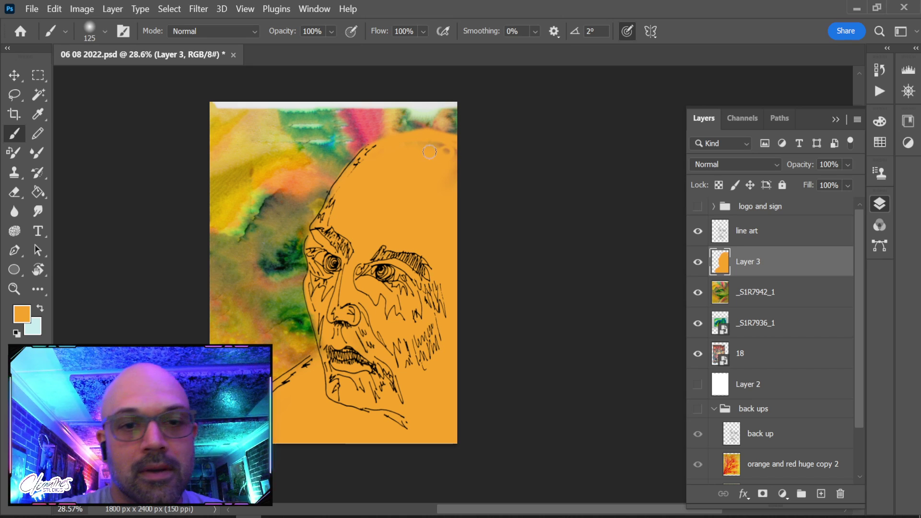
drag(412, 150, 441, 146)
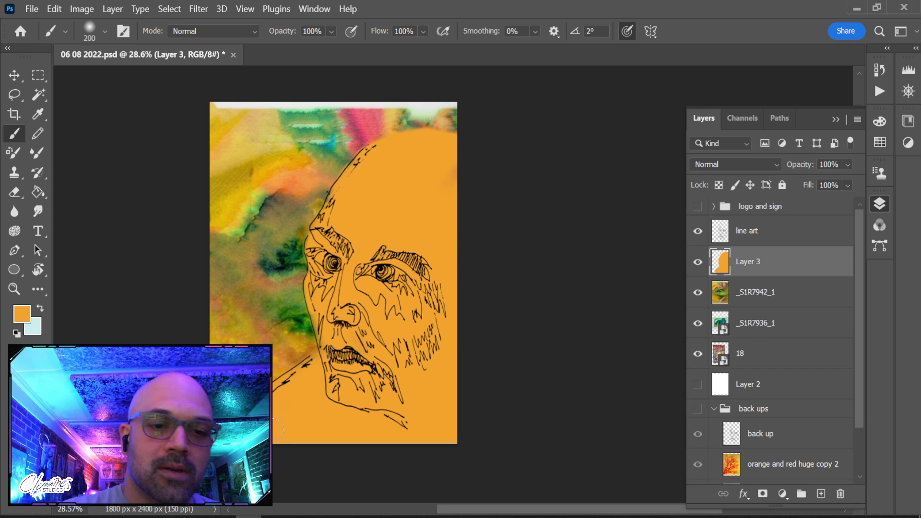
key(e)
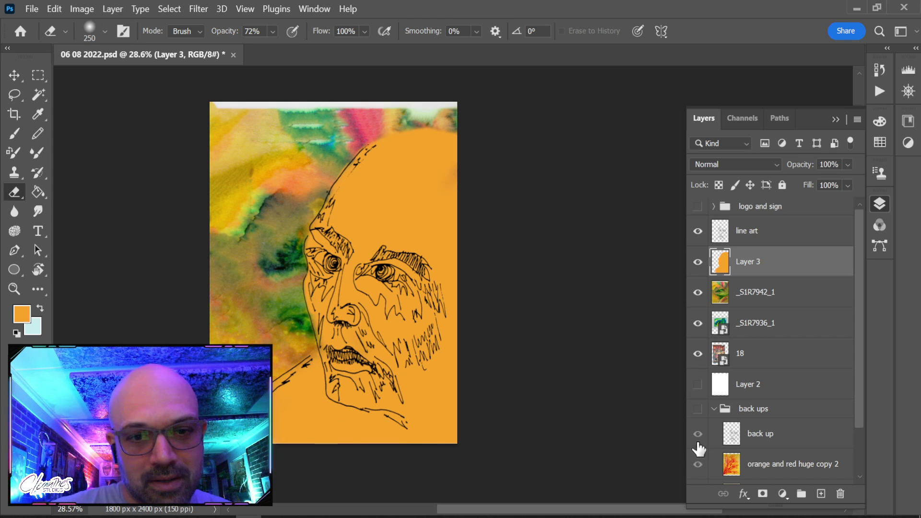
Scale the _S1R7942_1 painting layer down to 86.90% around its centre
scroll(259, 238, up, 3)
key(v)
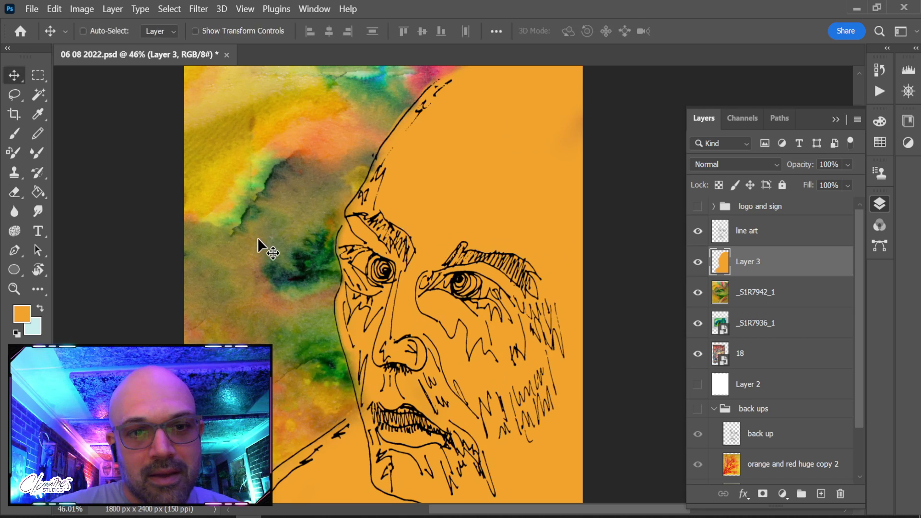
click(268, 237)
key(ctrl+t)
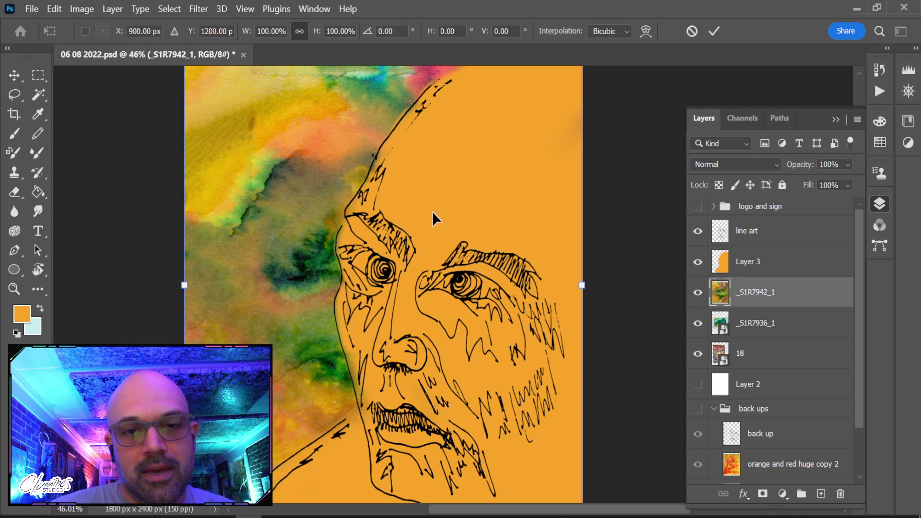
scroll(432, 202, down, 2)
drag(530, 183, 499, 364)
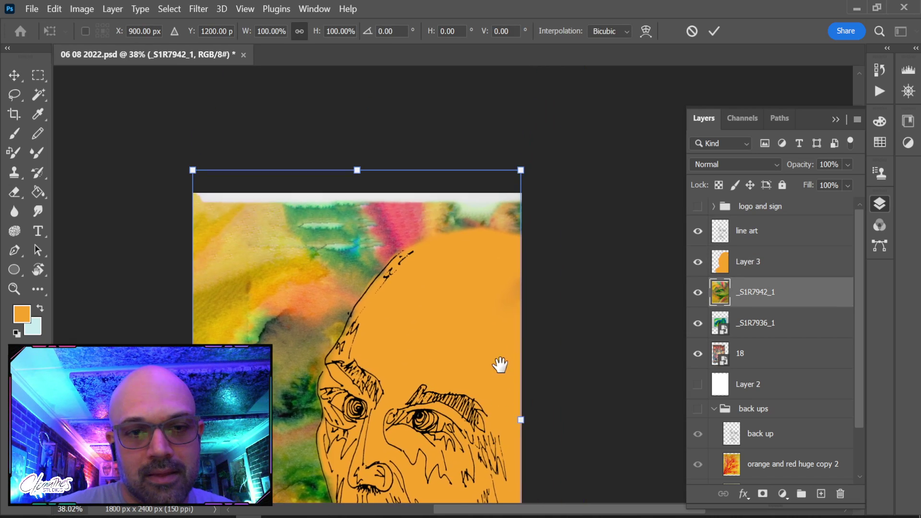
drag(520, 163, 499, 197)
drag(399, 296, 415, 93)
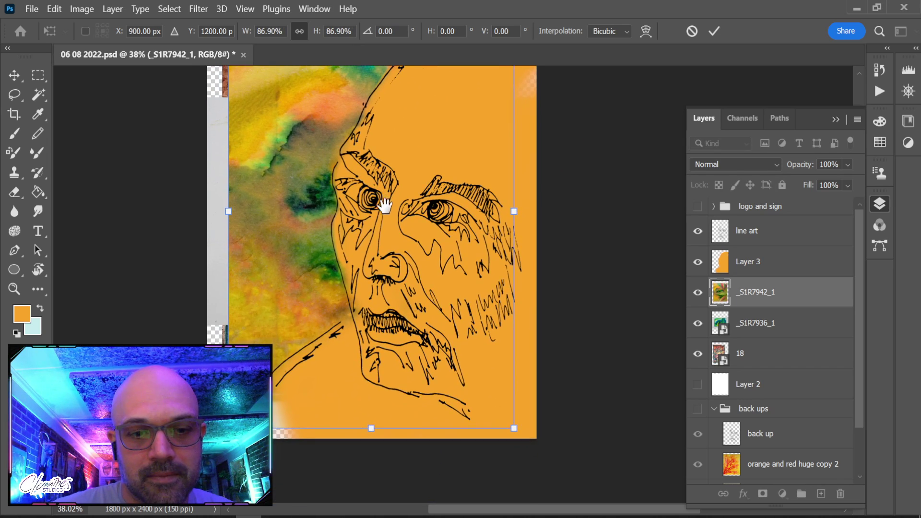
key(Return)
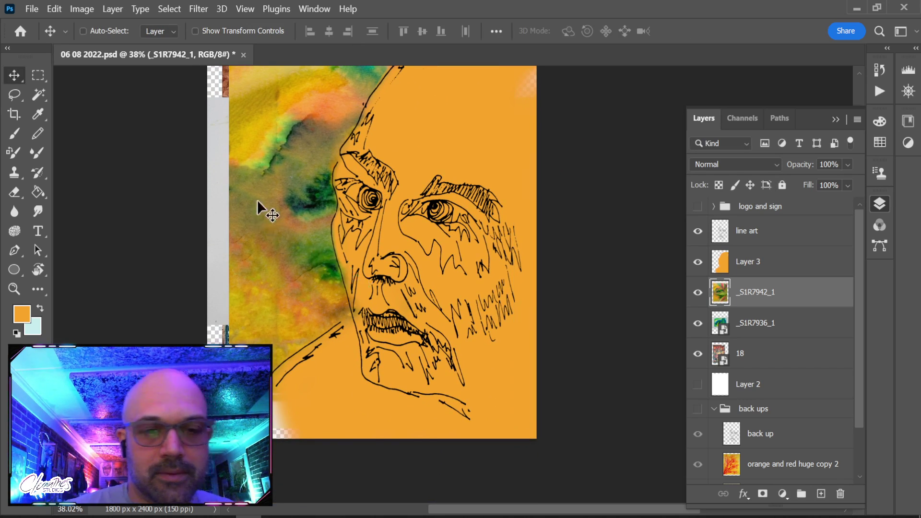
Select everything outside a rectangle inside the reduced painting, fill that border with generated painting texture, and deselect
scroll(284, 253, down, 3)
drag(289, 206, 254, 249)
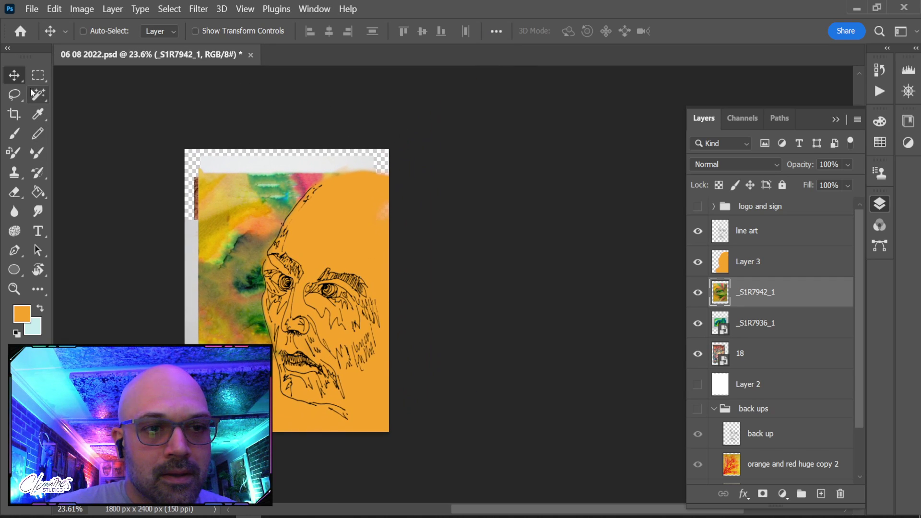
key(c)
click(44, 75)
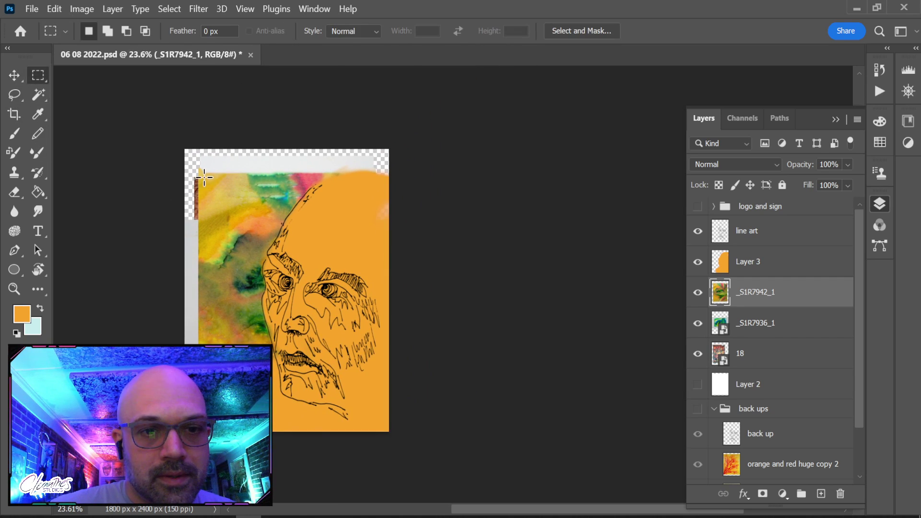
drag(199, 177, 373, 402)
key(ctrl+shift+i)
key(shift+BackSpace)
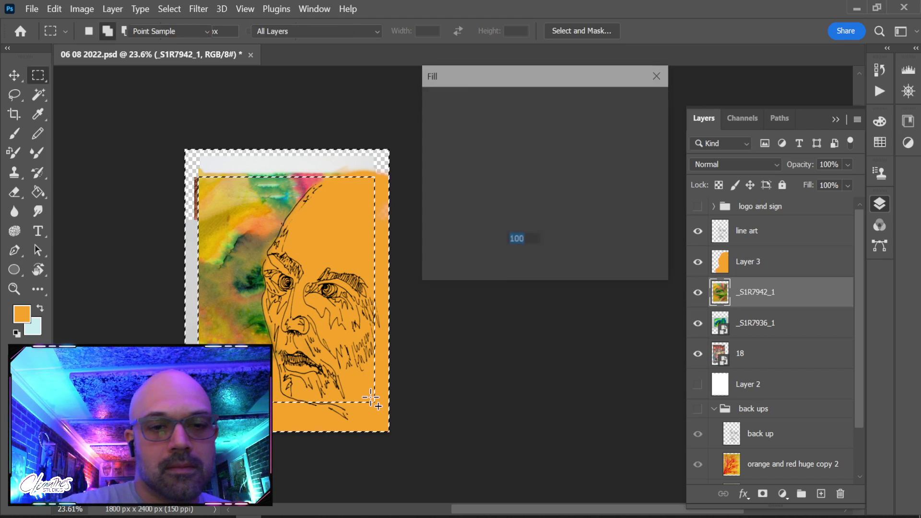
key(Return)
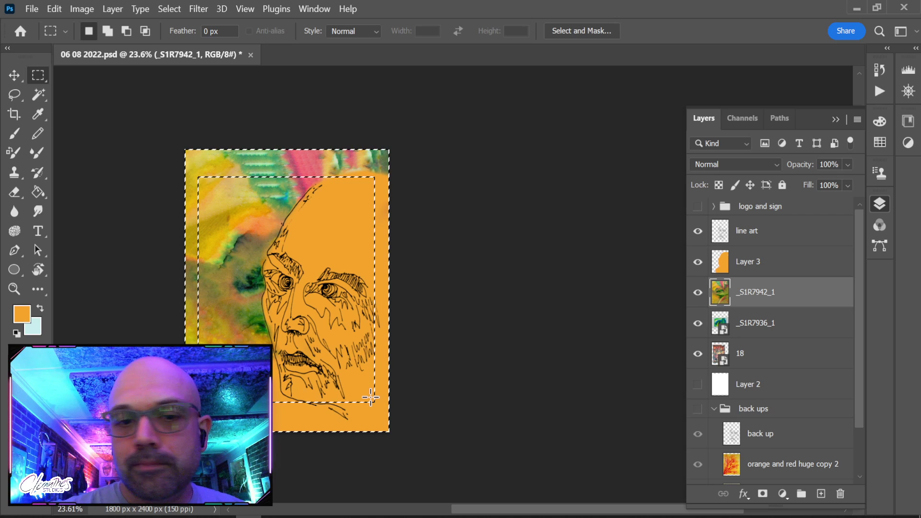
key(ctrl+d)
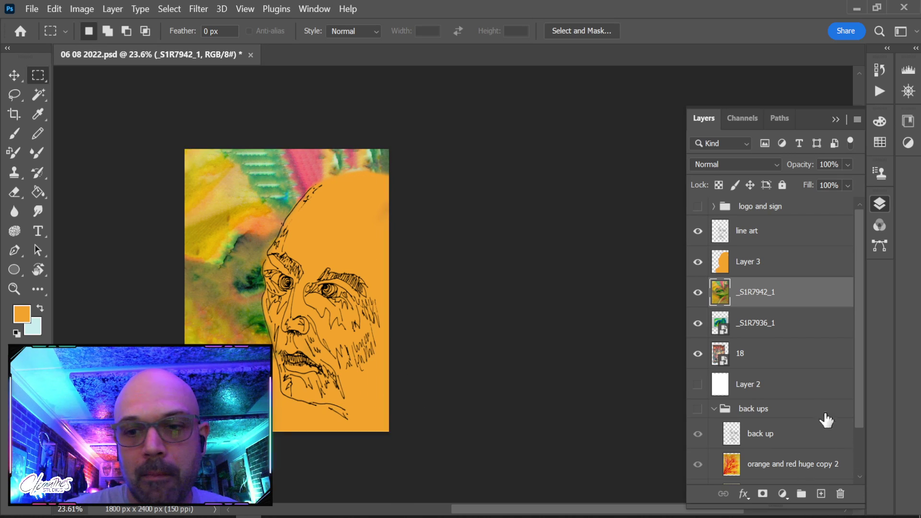
Hide Layer 3 and the line art layer so only the painting shows
click(755, 264)
click(698, 262)
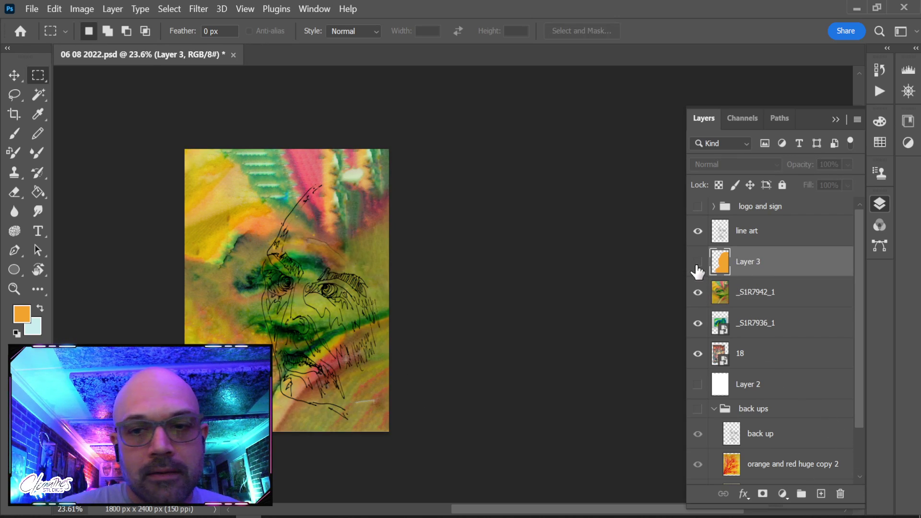
click(697, 231)
click(697, 261)
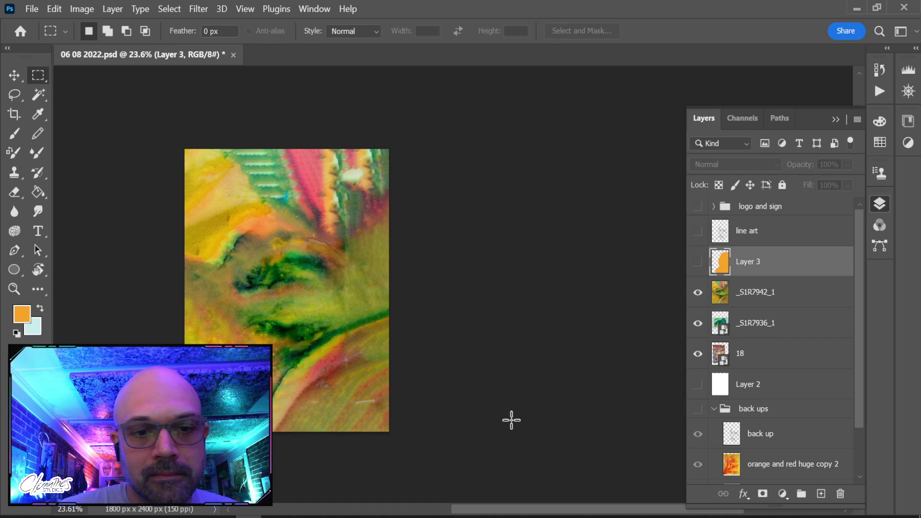
Heal white streaks in the upper green patch of _S1R7942_1 with a size 90 Spot Healing Brush in Proximity Match mode
key(j)
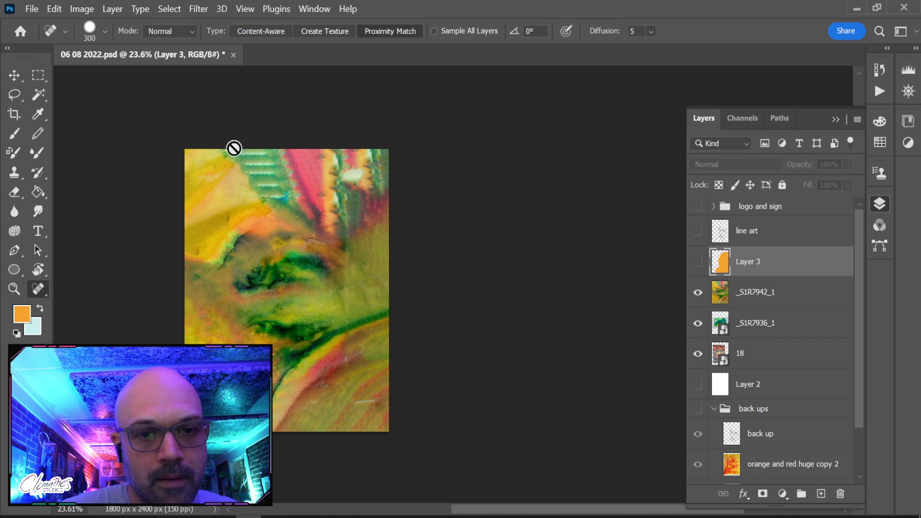
click(755, 302)
key(z)
drag(270, 215, 312, 278)
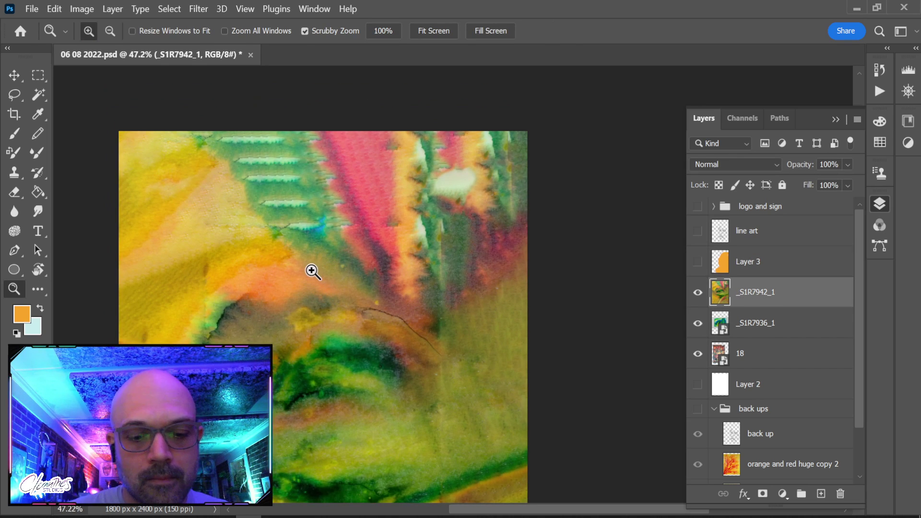
key(j)
key(bracketleft)
key(bracketleft)
key(bracketleft)
key(bracketleft)
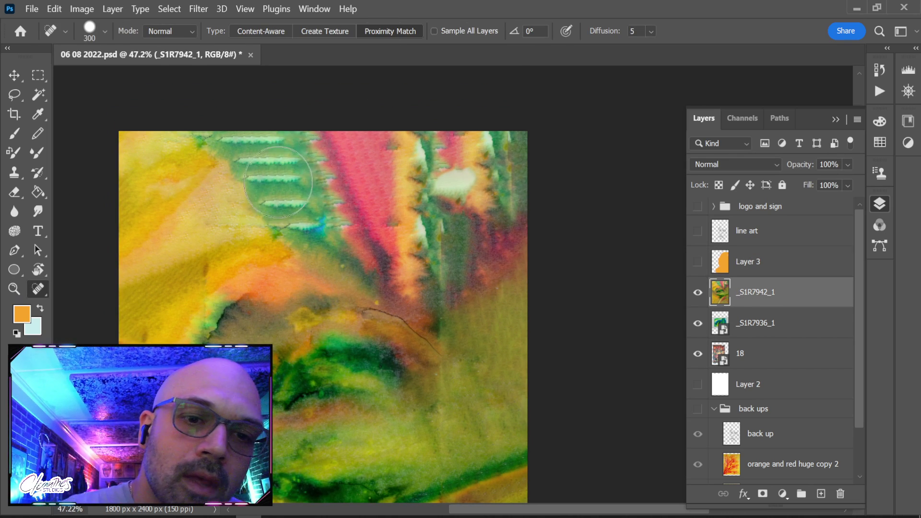
drag(254, 179, 297, 181)
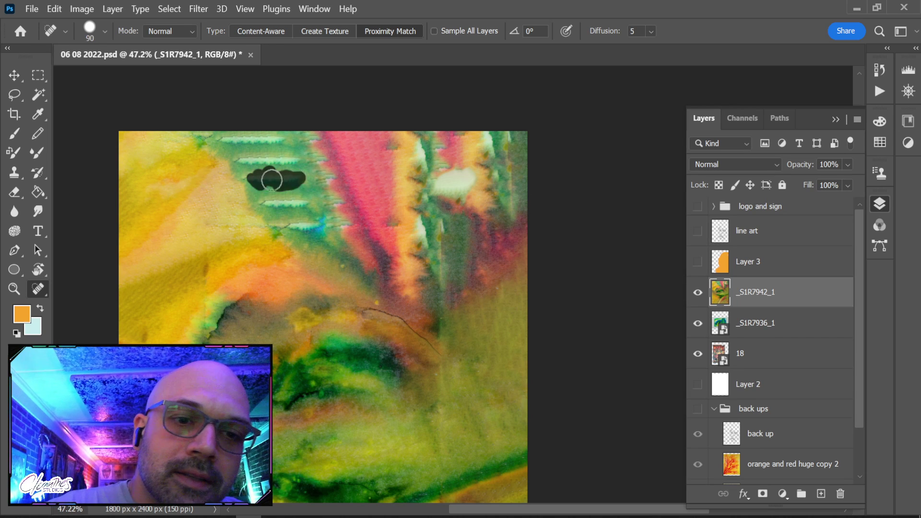
mouse_move(248, 165)
mouse_down()
mouse_move(271, 167)
mouse_move(257, 154)
mouse_up()
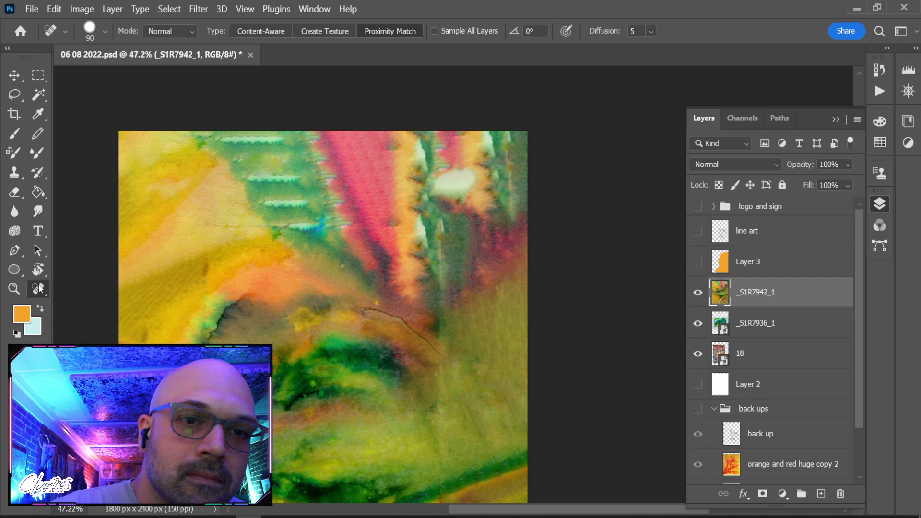
Try Create Texture, then use Content-Aware healing on the green patch's remaining white streaks and its border with the pink area
click(271, 31)
click(329, 30)
mouse_move(259, 171)
mouse_down()
mouse_move(288, 165)
mouse_move(252, 173)
mouse_move(302, 178)
mouse_move(278, 199)
mouse_move(310, 211)
mouse_move(293, 211)
mouse_up()
click(273, 32)
drag(295, 225, 311, 231)
drag(238, 147, 283, 142)
drag(232, 159, 252, 170)
mouse_move(312, 166)
mouse_down()
mouse_move(331, 216)
mouse_move(357, 240)
mouse_up()
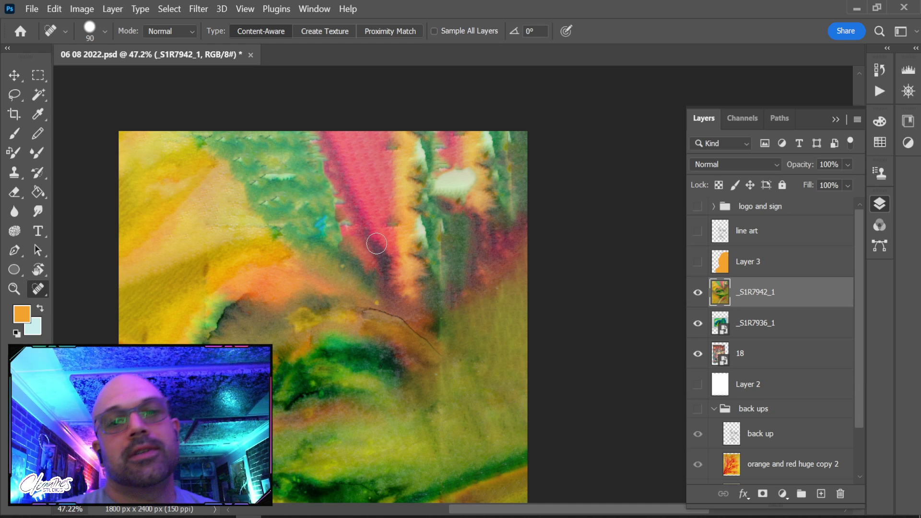
Heal the repeated marks in the stripes beside the pink area, the green patch's upper edge and the yellow area
drag(417, 148, 446, 191)
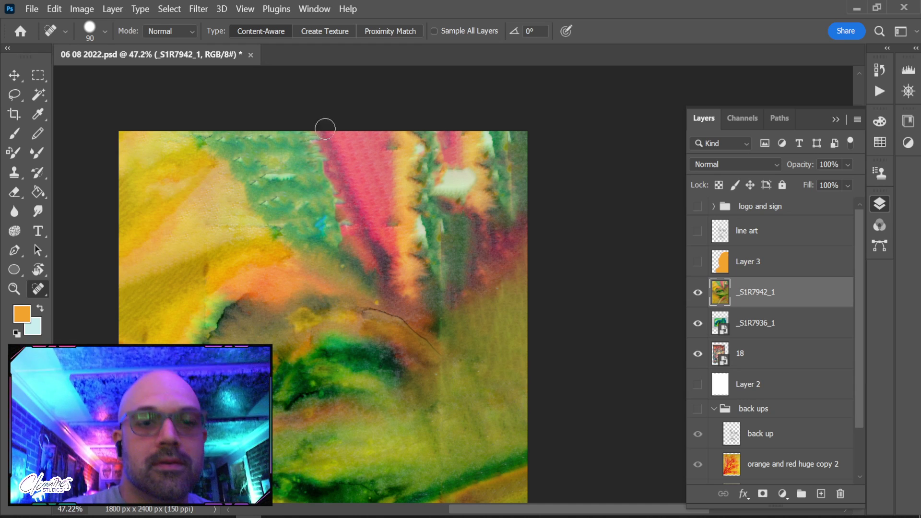
drag(247, 178, 254, 185)
drag(217, 140, 282, 140)
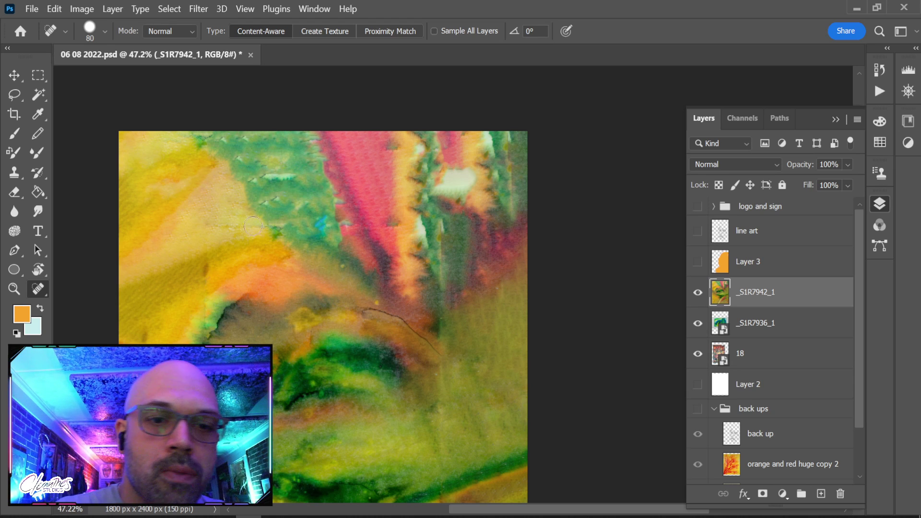
mouse_move(150, 277)
mouse_down()
mouse_move(201, 248)
mouse_move(224, 257)
mouse_up()
drag(205, 322, 217, 262)
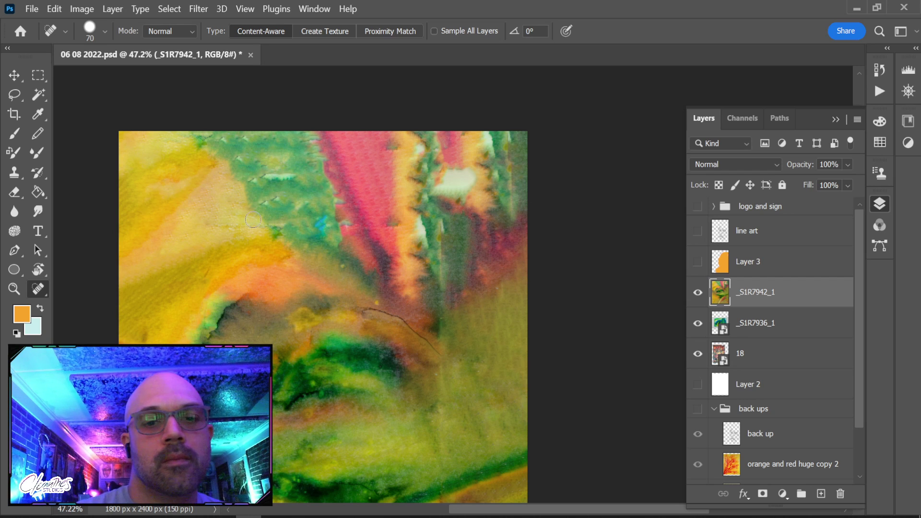
Heal the vertical seam below the stripes and the horizontal seam across the pale yellow area with a size 70 brush
mouse_move(453, 259)
mouse_down()
mouse_move(438, 240)
mouse_move(438, 293)
mouse_up()
drag(196, 226, 319, 224)
drag(445, 309, 448, 232)
mouse_move(448, 329)
mouse_down()
mouse_move(451, 276)
mouse_move(429, 364)
mouse_up()
Heal the marks in the lower yellow area and the white streak in the lower striped area with a size 100 brush
mouse_move(391, 410)
mouse_down()
mouse_move(405, 275)
mouse_move(230, 257)
mouse_move(232, 278)
mouse_up()
drag(280, 194, 254, 218)
drag(170, 211, 170, 242)
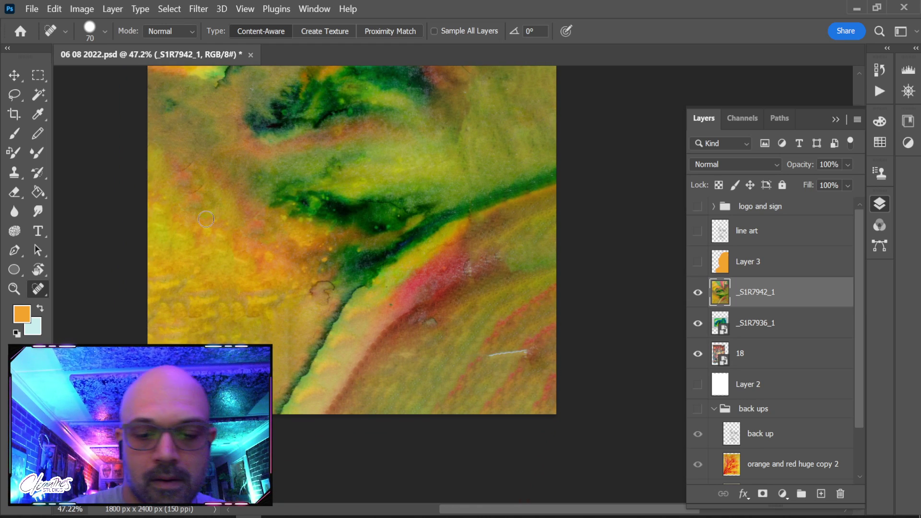
drag(266, 305, 285, 384)
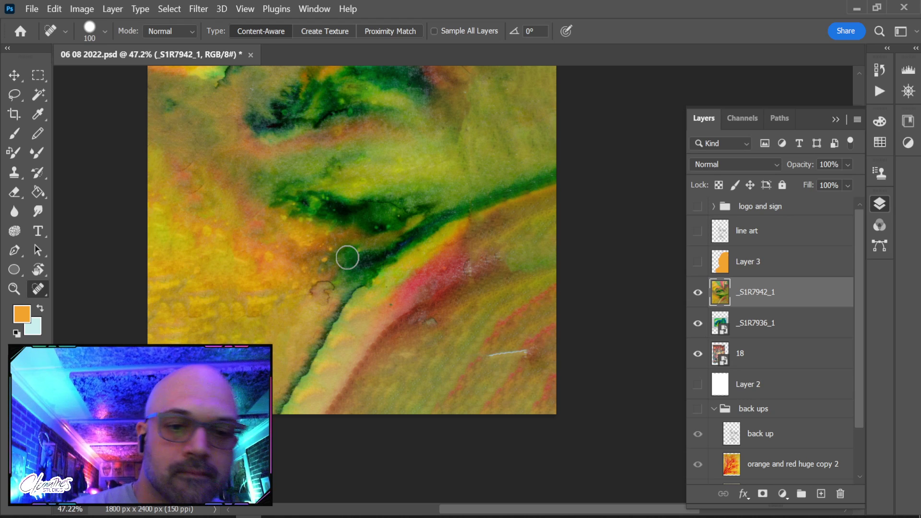
drag(490, 350, 539, 355)
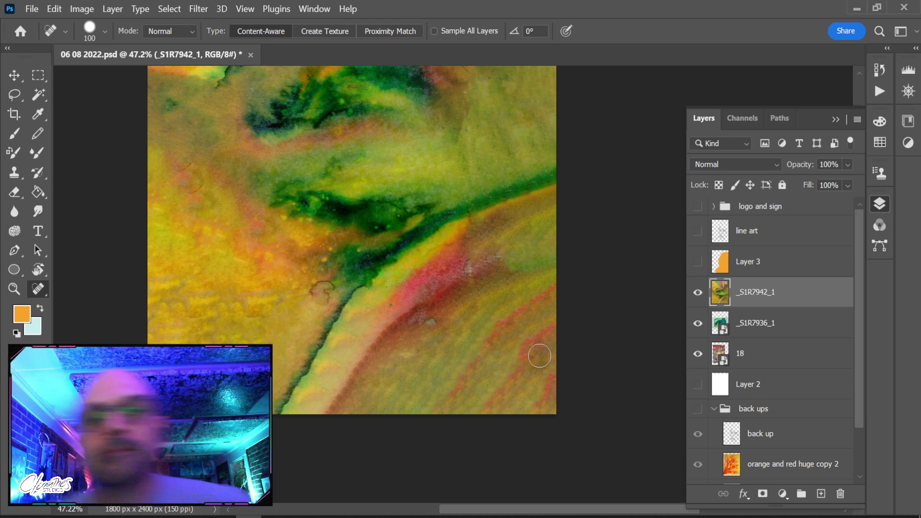
scroll(479, 336, down, 3)
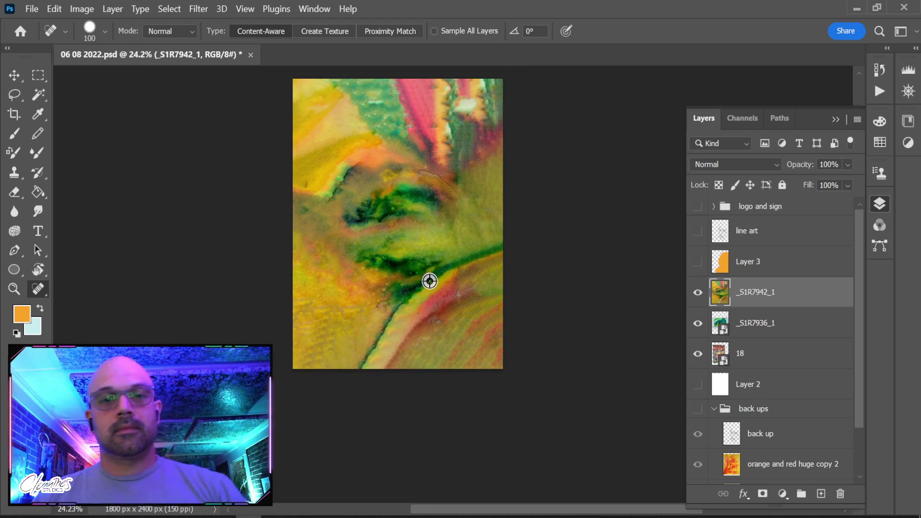
scroll(446, 212, up, 1)
drag(446, 211, 432, 294)
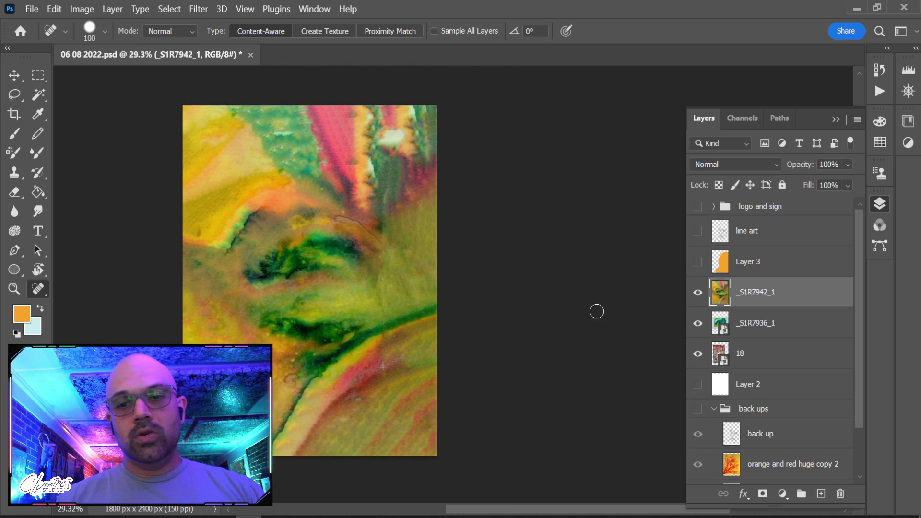
Show Layer 3 and the line art layer, and set Layer 3's blending mode to Normal
click(770, 262)
click(697, 262)
click(697, 231)
click(754, 166)
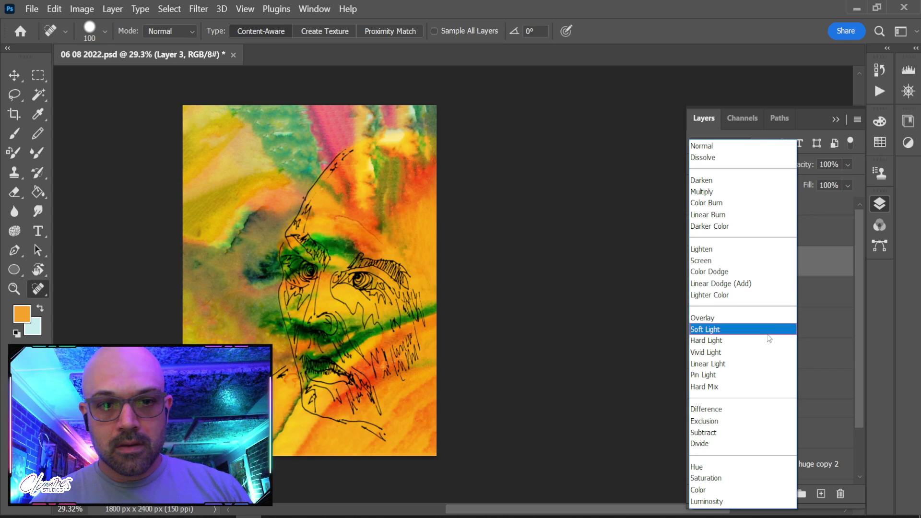
click(755, 146)
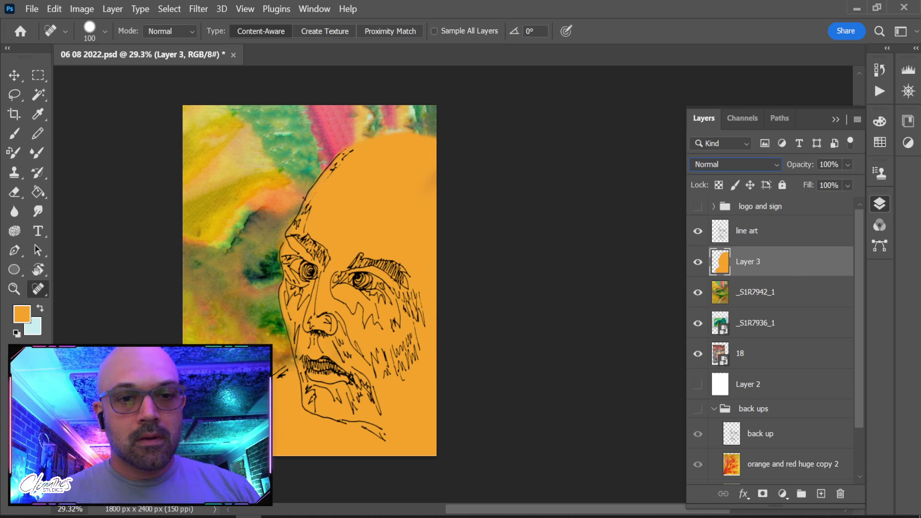
click(189, 32)
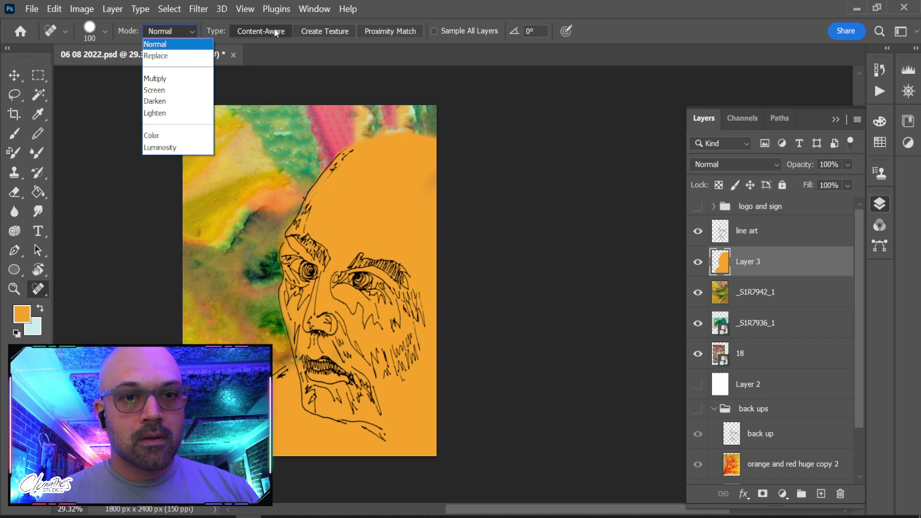
click(171, 44)
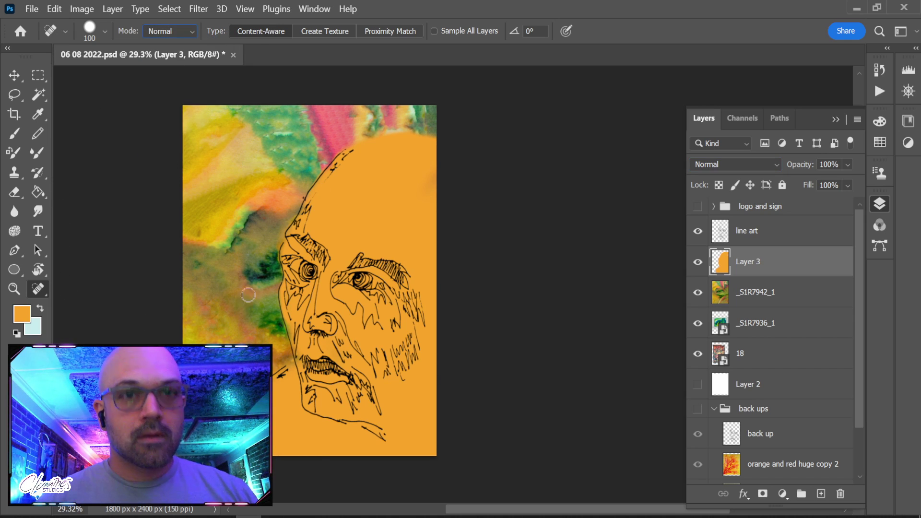
click(278, 274)
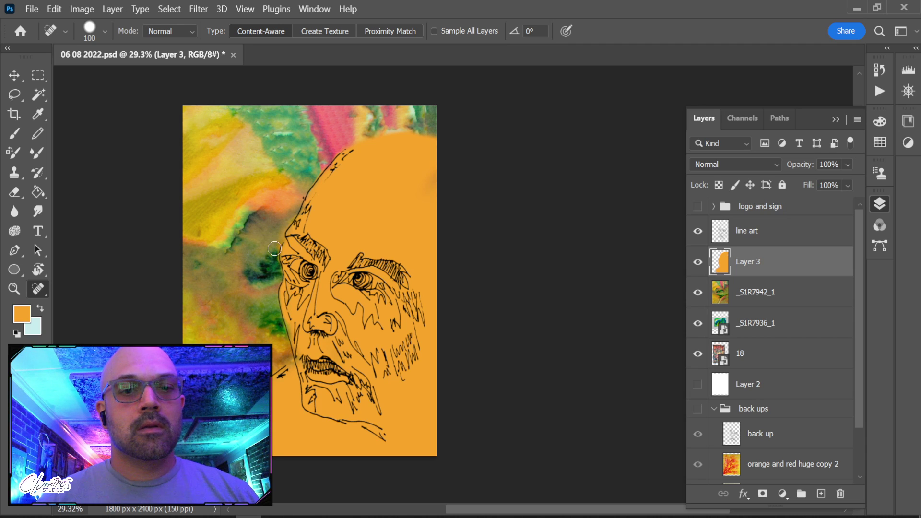
Partly erase the orange face fill on Layer 3 with a size 1300 Eraser at 39% opacity
key(e)
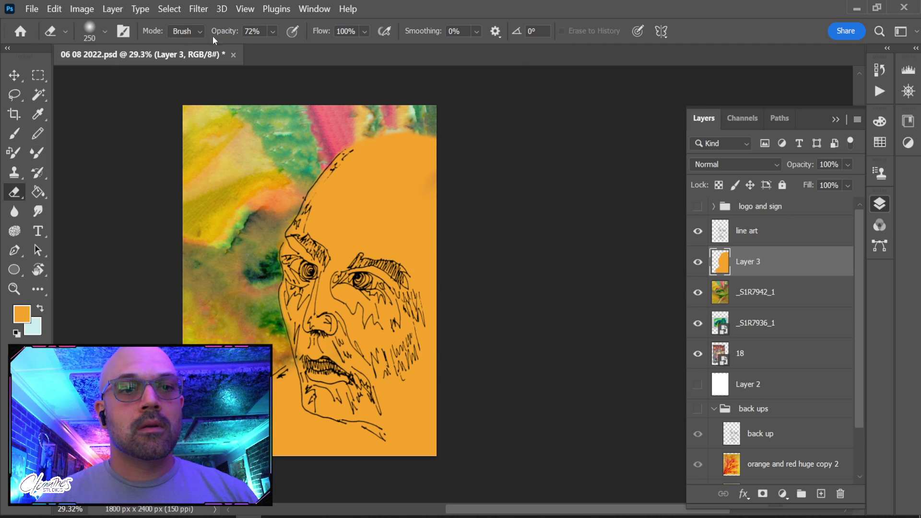
click(272, 31)
click(269, 48)
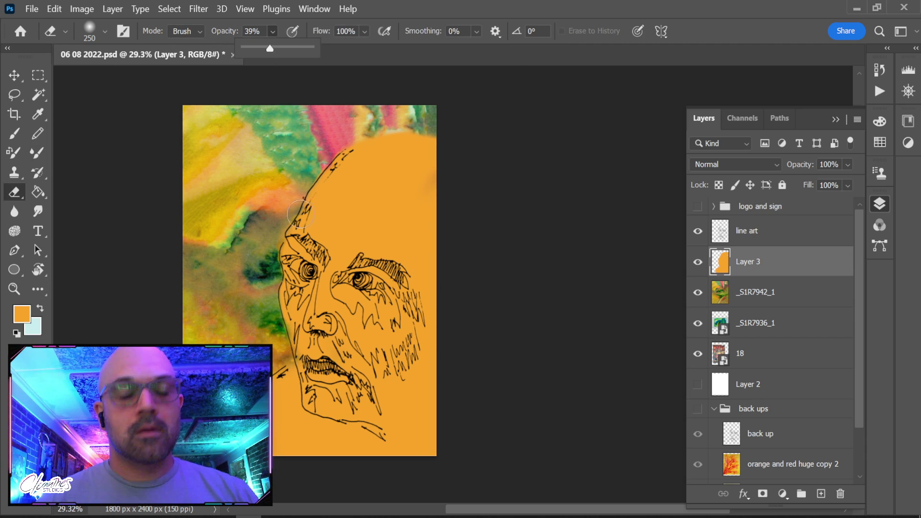
key(bracketright)
key(bracketright)
key(bracketright)
key(bracketright)
key(bracketright)
key(bracketright)
key(bracketright)
key(bracketright)
key(bracketright)
key(bracketright)
key(bracketright)
mouse_move(269, 374)
mouse_down()
mouse_move(442, 370)
mouse_move(288, 144)
mouse_move(298, 288)
mouse_up()
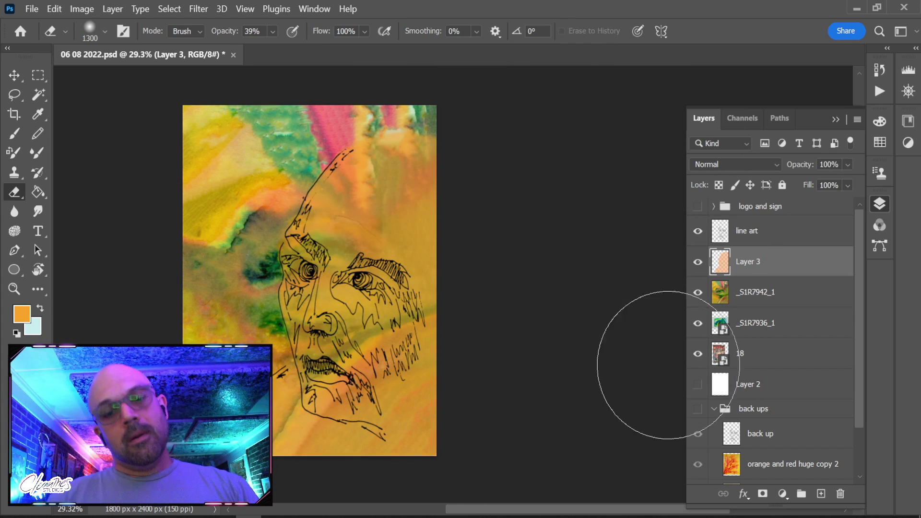
Sample a golden brown from the artwork beside the forehead line and set the Brush tool to Color Burn mode
key(b)
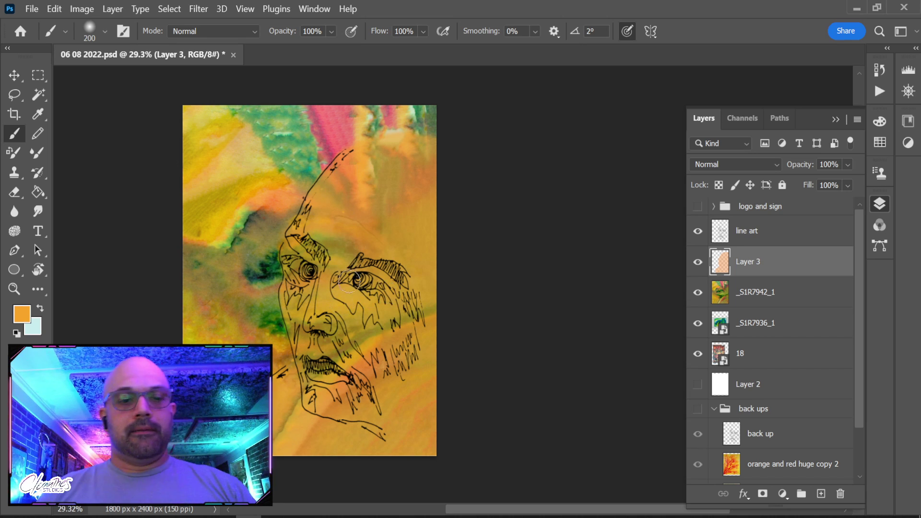
key(z)
drag(296, 229, 329, 245)
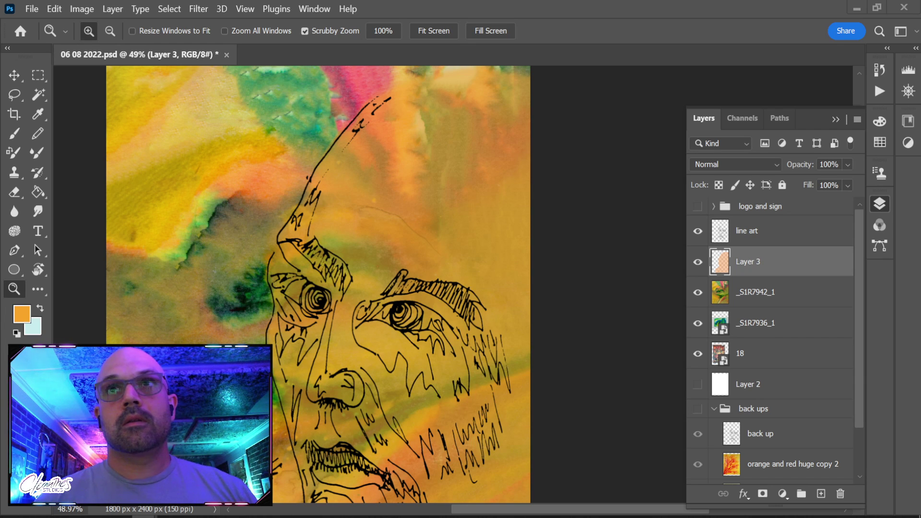
scroll(391, 149, down, 4)
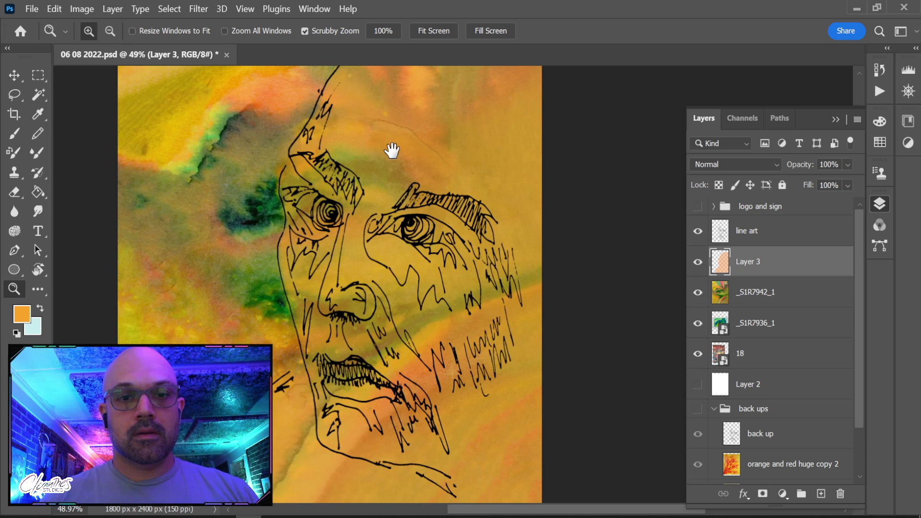
drag(416, 210, 442, 199)
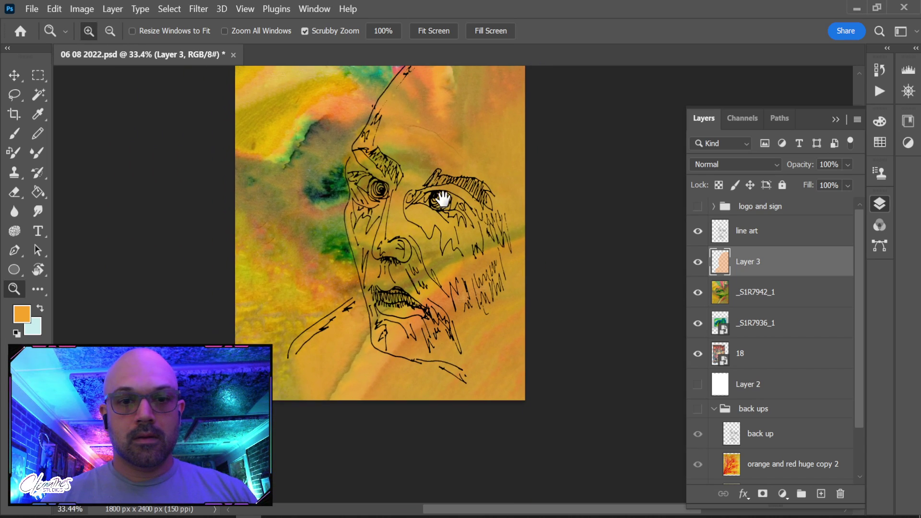
key(b)
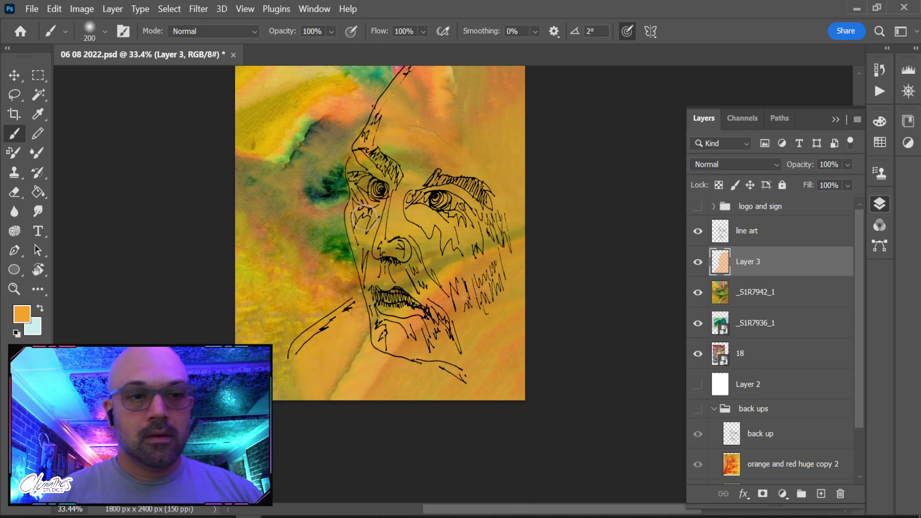
click(39, 214)
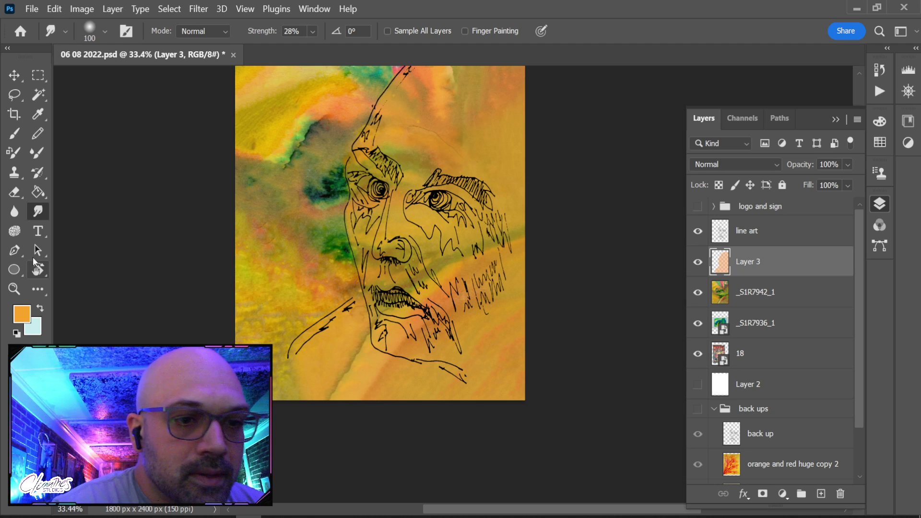
key(b)
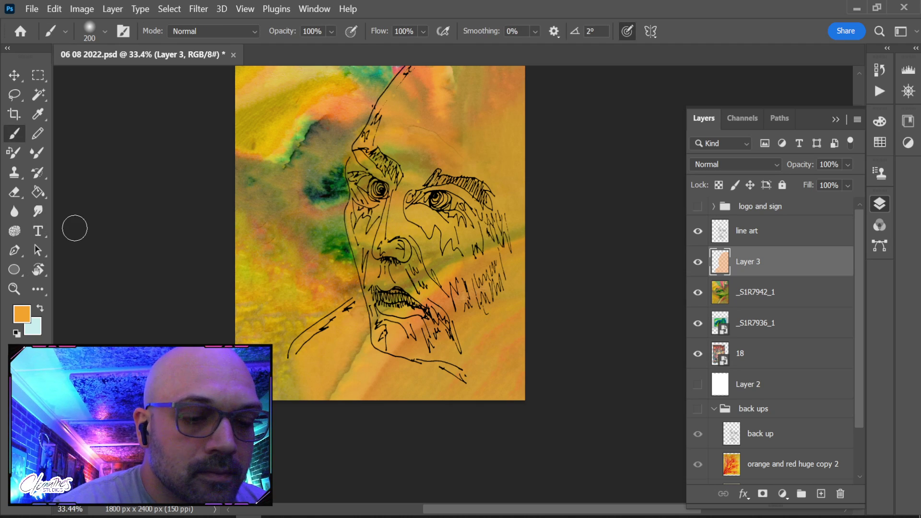
alt+click(406, 87)
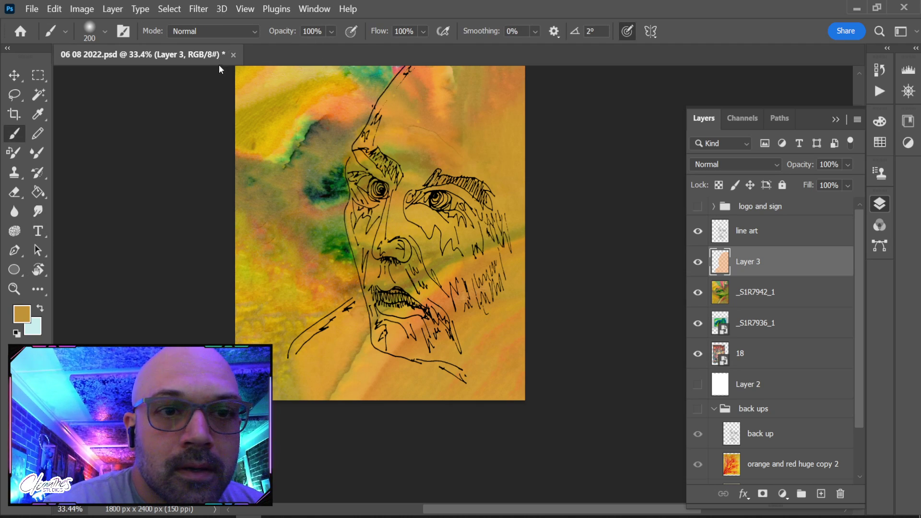
click(214, 30)
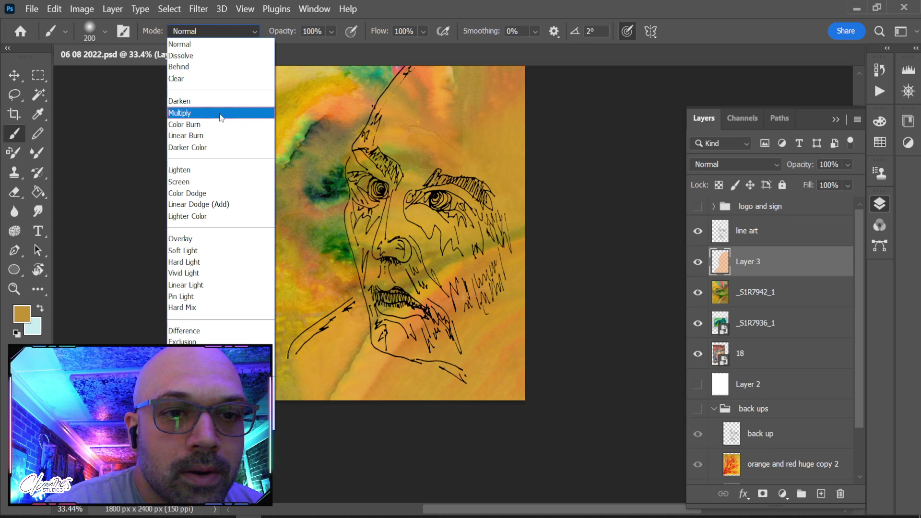
click(223, 124)
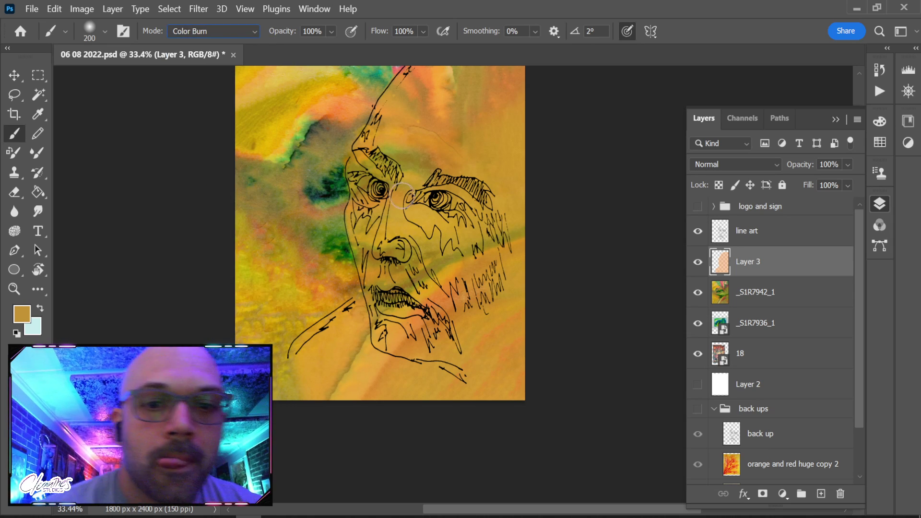
Paint Color Burn shading on Layer 3 around both eyes, beneath the brows, on the cheek below the eye and beside the nose
mouse_move(412, 210)
mouse_down()
mouse_move(400, 207)
mouse_move(428, 228)
mouse_up()
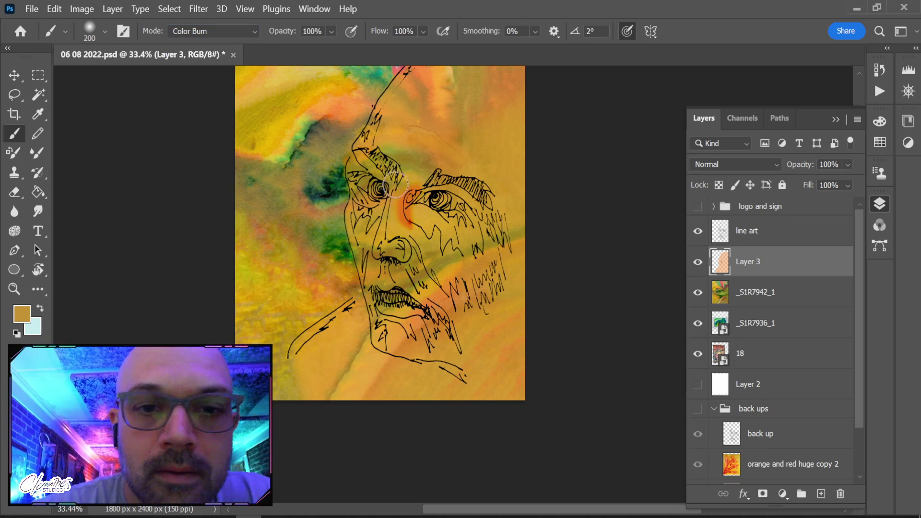
drag(357, 204, 376, 213)
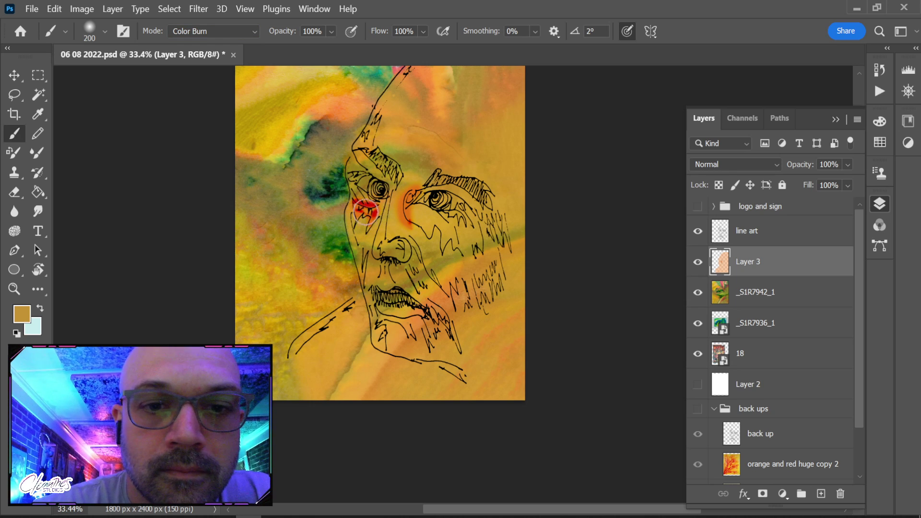
mouse_move(386, 172)
mouse_down()
mouse_move(360, 168)
mouse_move(378, 164)
mouse_move(354, 142)
mouse_up()
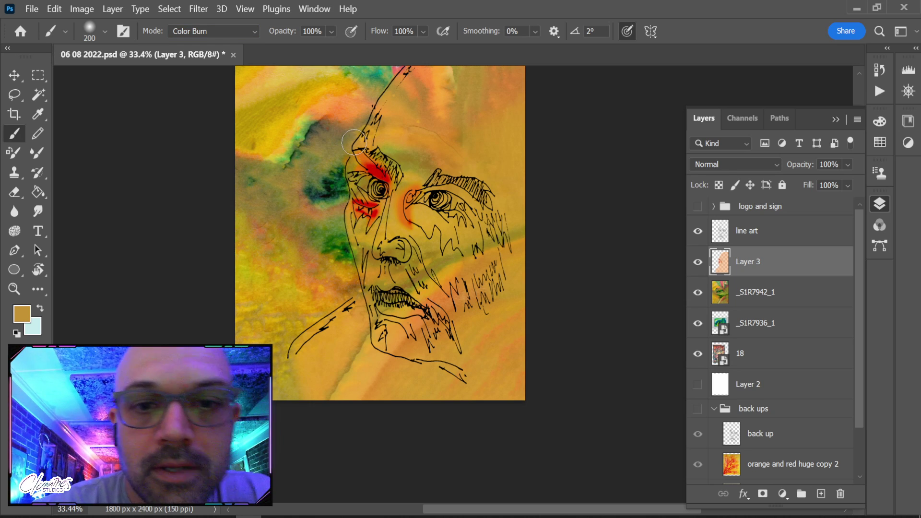
mouse_move(411, 219)
mouse_down()
mouse_move(435, 234)
mouse_move(412, 218)
mouse_move(413, 205)
mouse_move(464, 214)
mouse_move(447, 214)
mouse_move(463, 226)
mouse_move(467, 204)
mouse_move(422, 187)
mouse_move(461, 188)
mouse_move(482, 212)
mouse_move(499, 205)
mouse_move(496, 220)
mouse_move(486, 218)
mouse_move(498, 231)
mouse_move(476, 236)
mouse_move(469, 255)
mouse_up()
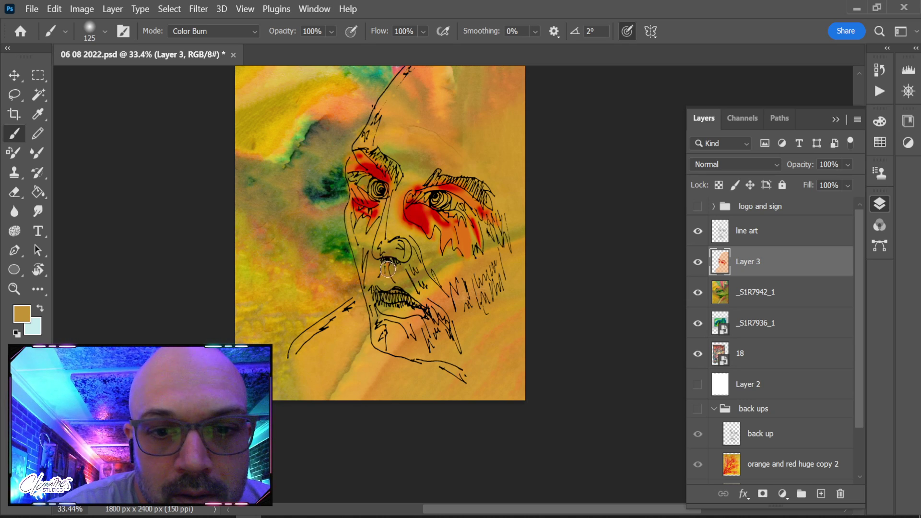
mouse_move(412, 254)
mouse_down()
mouse_move(393, 235)
mouse_move(403, 225)
mouse_move(396, 238)
mouse_move(396, 169)
mouse_up()
Shade the jawline, the mouth corner and the hatched cheek and temple areas with Color Burn strokes, reducing the brush to size 100
key(bracketright)
key(bracketright)
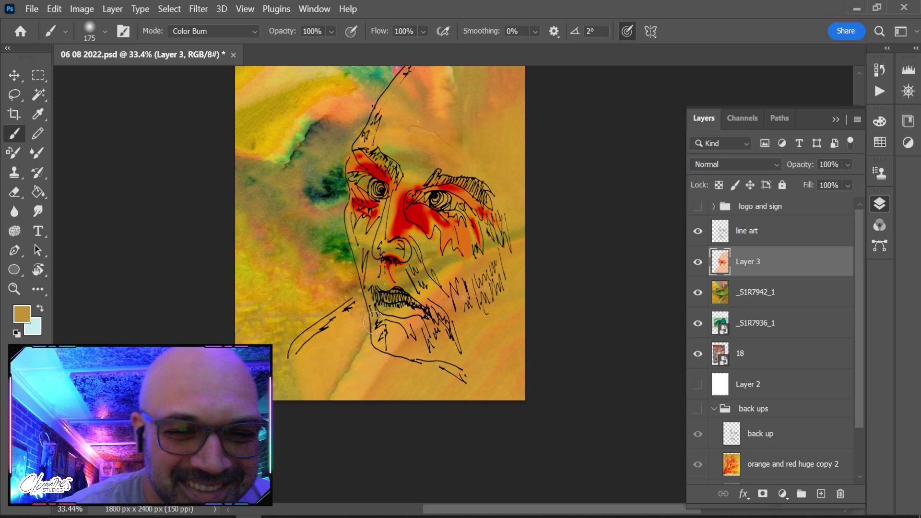
mouse_move(399, 355)
mouse_down()
mouse_move(465, 377)
mouse_move(459, 368)
mouse_move(482, 372)
mouse_move(374, 350)
mouse_move(486, 375)
mouse_up()
drag(498, 328, 513, 304)
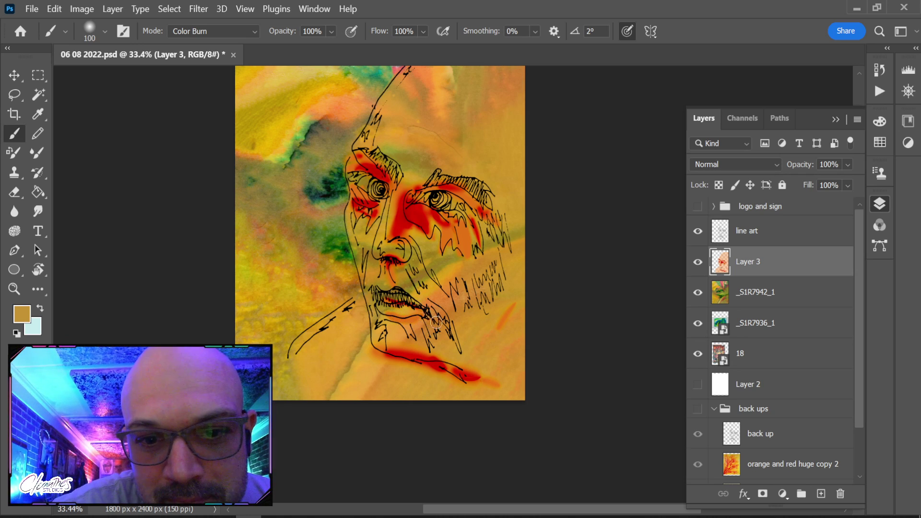
drag(430, 337, 455, 329)
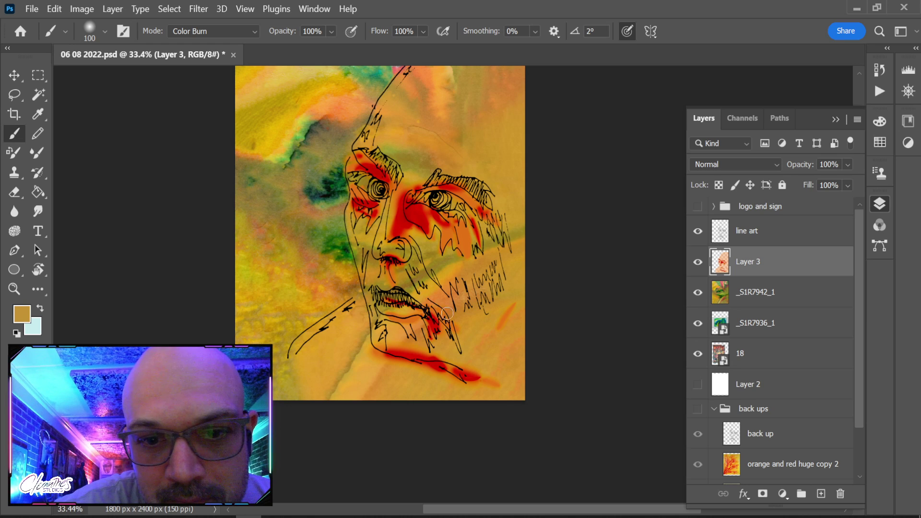
mouse_move(466, 294)
mouse_down()
mouse_move(494, 290)
mouse_move(456, 295)
mouse_move(489, 283)
mouse_move(517, 287)
mouse_up()
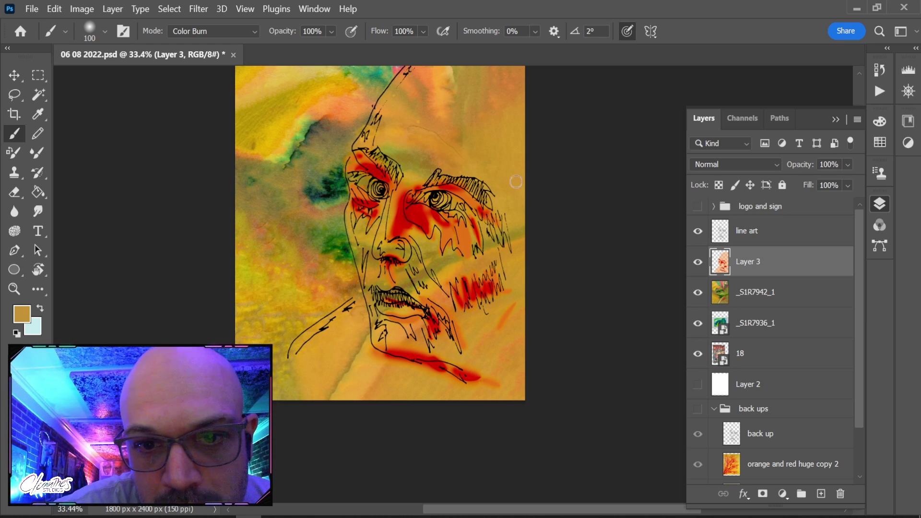
drag(501, 226, 501, 233)
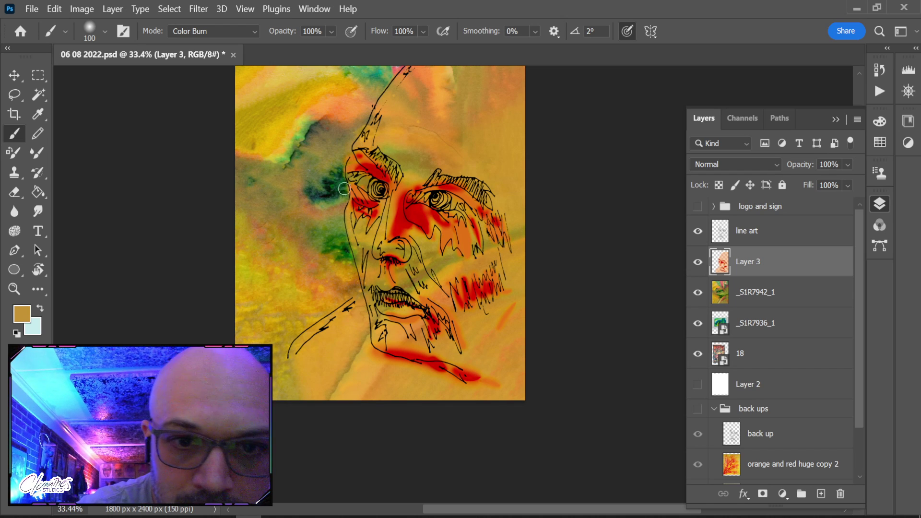
Paint jagged Color Burn strokes radiating from the outer eye across the painted background beside the face with the size 100 brush
mouse_move(346, 197)
mouse_down()
mouse_move(336, 173)
mouse_move(297, 191)
mouse_move(289, 166)
mouse_move(299, 196)
mouse_move(316, 170)
mouse_move(327, 195)
mouse_move(336, 182)
mouse_move(346, 198)
mouse_move(349, 174)
mouse_move(329, 194)
mouse_move(291, 171)
mouse_up()
mouse_move(280, 131)
mouse_down()
mouse_move(295, 187)
mouse_move(310, 184)
mouse_move(276, 147)
mouse_move(273, 87)
mouse_up()
mouse_move(346, 192)
mouse_down()
mouse_move(336, 153)
mouse_move(327, 157)
mouse_move(321, 137)
mouse_move(314, 142)
mouse_move(307, 119)
mouse_move(311, 83)
mouse_up()
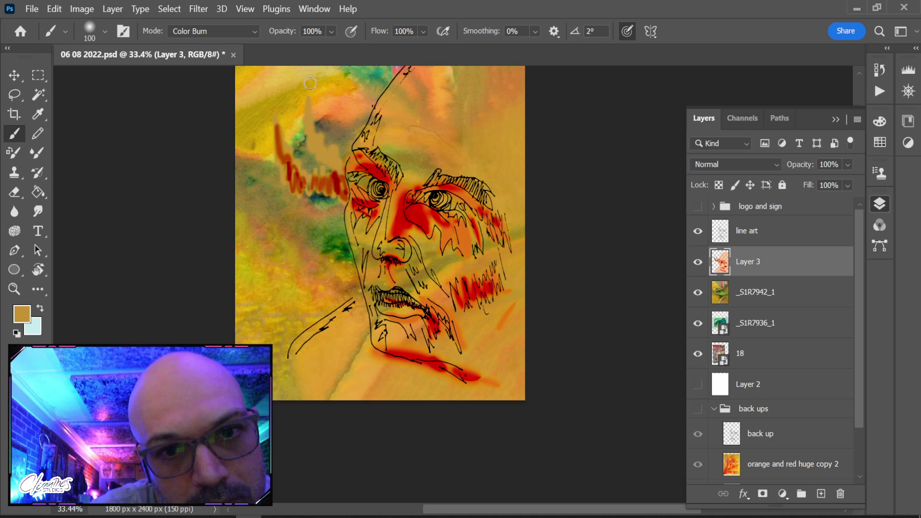
mouse_move(338, 158)
mouse_down()
mouse_move(308, 141)
mouse_move(304, 88)
mouse_up()
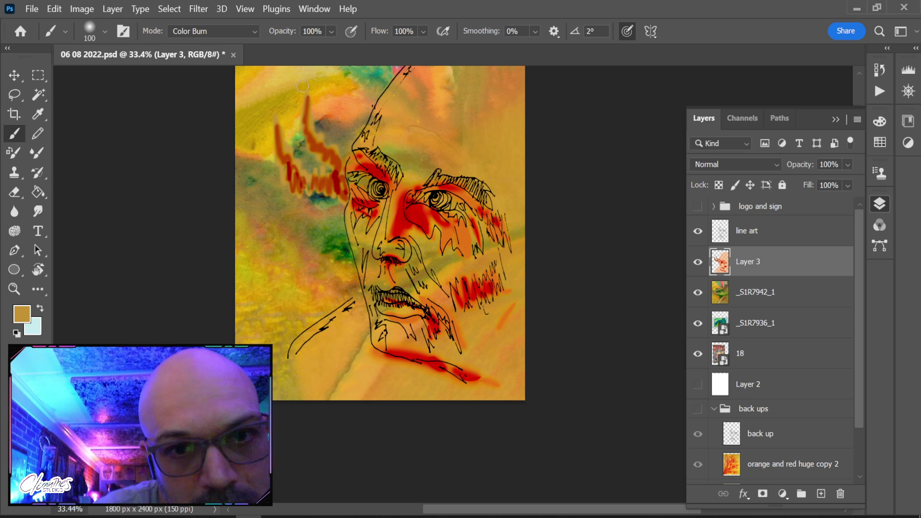
mouse_move(341, 204)
mouse_down()
mouse_move(275, 269)
mouse_move(315, 209)
mouse_move(345, 218)
mouse_up()
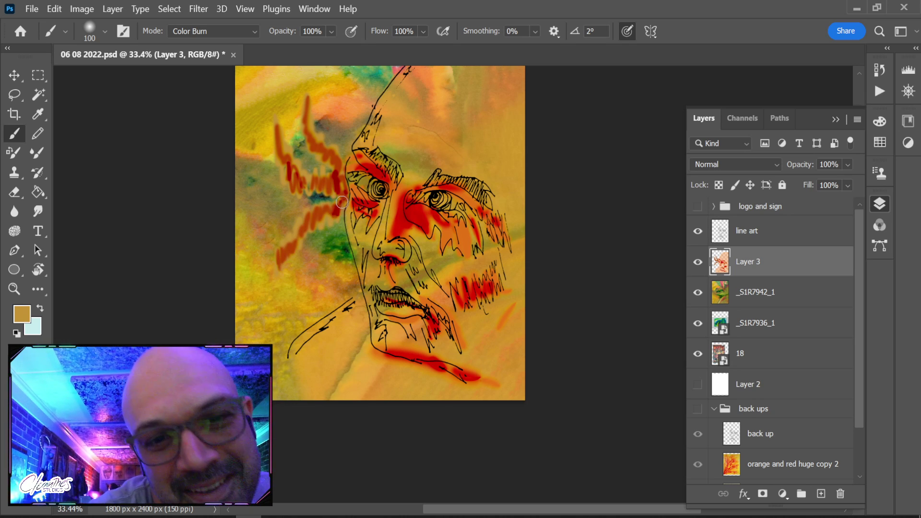
Check the line art layer by hiding and reshowing it, and paint a Color Burn stroke on it from the brow's outer end to the canvas edge
click(698, 231)
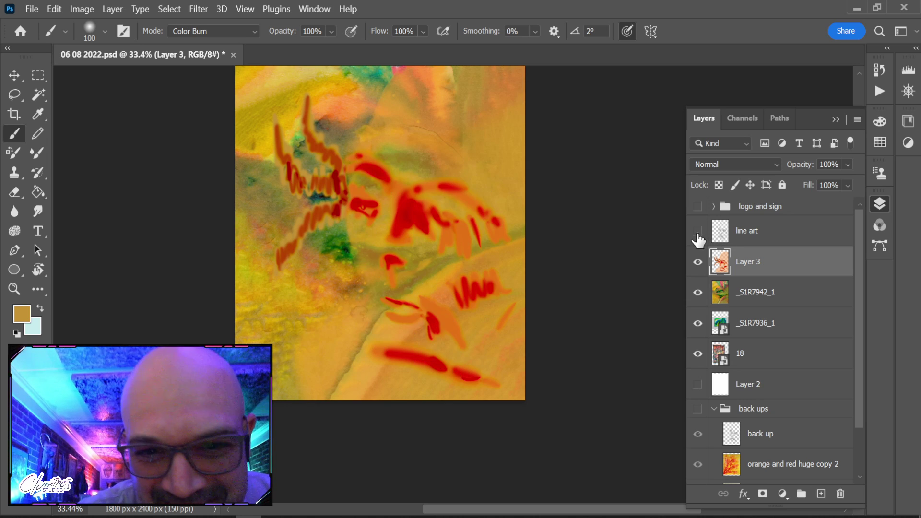
click(698, 231)
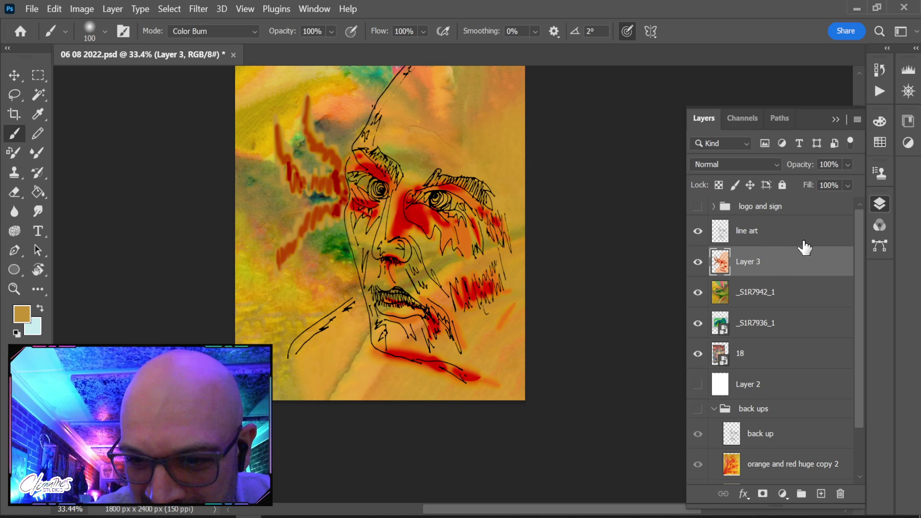
click(748, 238)
click(698, 232)
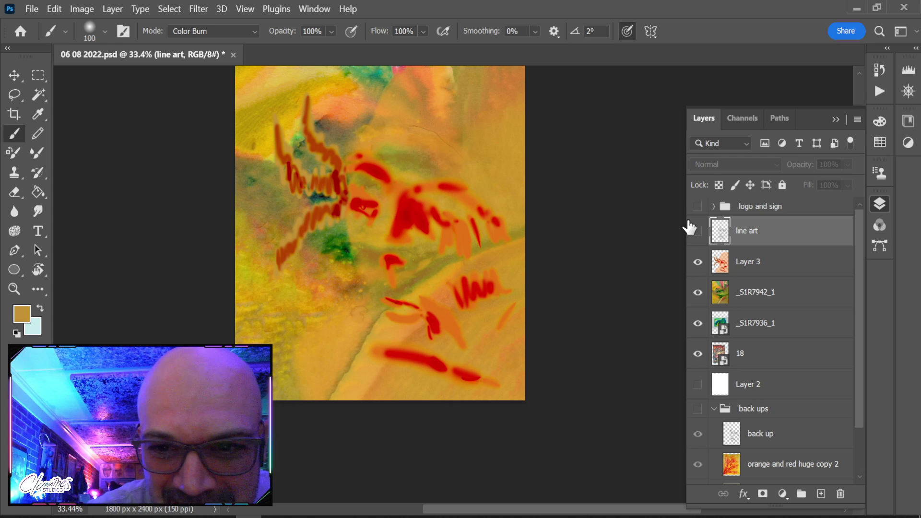
click(696, 231)
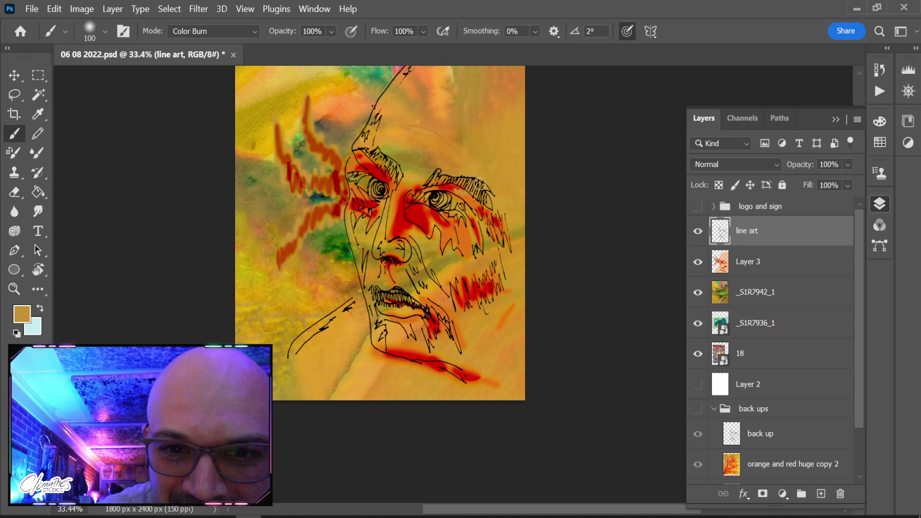
drag(465, 179, 509, 165)
mouse_move(460, 189)
mouse_down()
mouse_move(503, 174)
mouse_move(536, 137)
mouse_up()
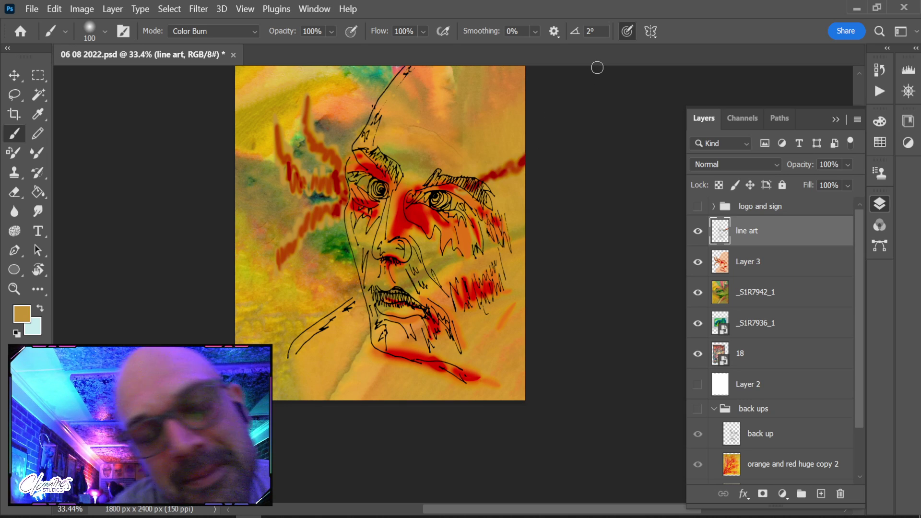
Set the brush mode to Color Dodge and paint glowing yellow highlights over the jagged background strokes and into the adjacent eye
click(250, 31)
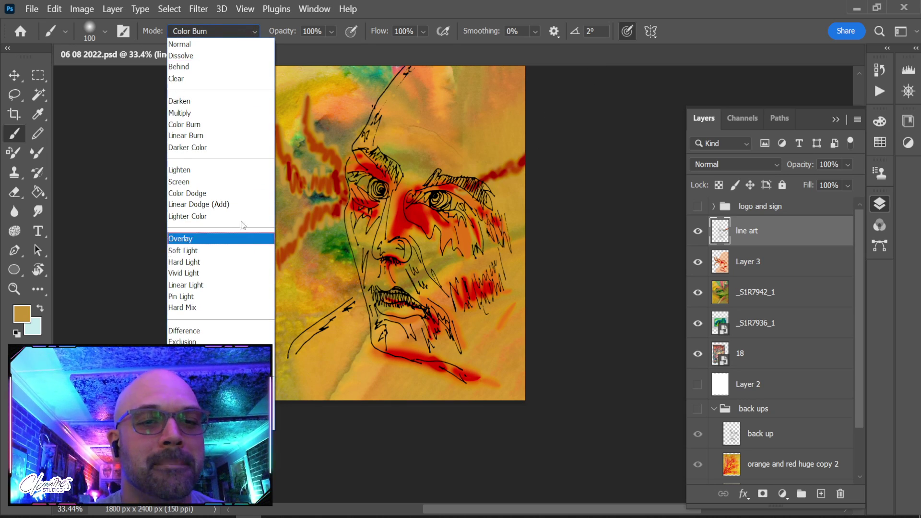
click(226, 193)
drag(311, 134, 334, 152)
mouse_move(311, 114)
mouse_down()
mouse_move(337, 153)
mouse_move(319, 180)
mouse_move(302, 170)
mouse_move(354, 164)
mouse_up()
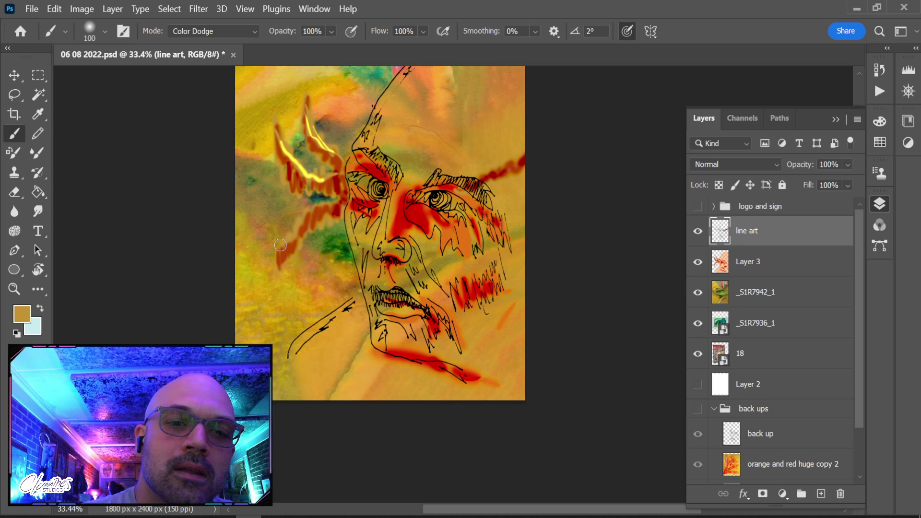
mouse_move(286, 234)
mouse_down()
mouse_move(316, 201)
mouse_move(311, 207)
mouse_move(350, 200)
mouse_up()
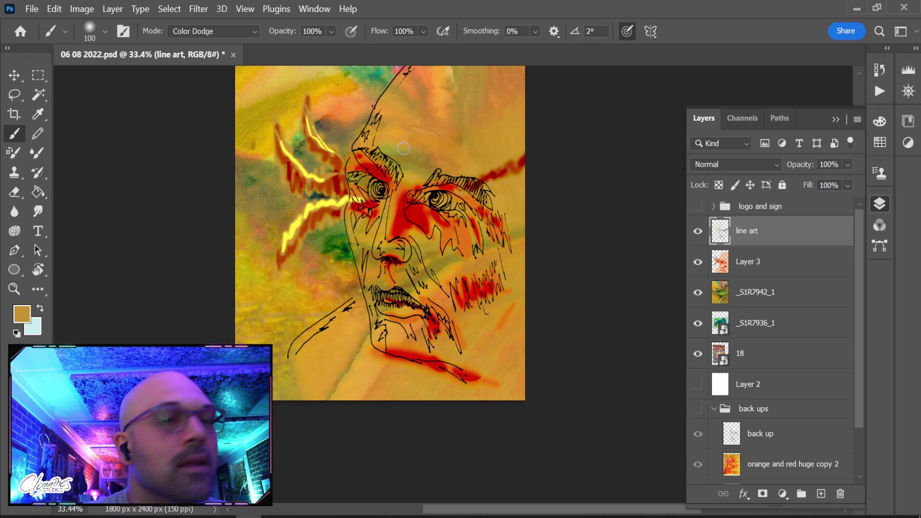
mouse_move(331, 176)
mouse_down()
mouse_move(384, 166)
mouse_move(335, 151)
mouse_move(370, 175)
mouse_move(402, 160)
mouse_move(373, 190)
mouse_move(381, 191)
mouse_move(375, 185)
mouse_move(387, 185)
mouse_move(361, 169)
mouse_up()
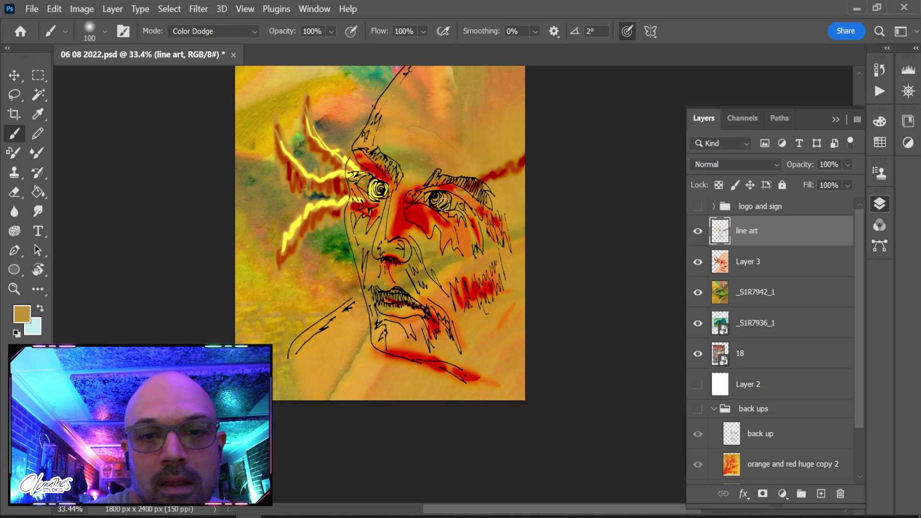
Paint Color Dodge highlights through the other eye, along its upper lid and outward stroke, and beside the nose bridge
mouse_move(437, 204)
mouse_down()
mouse_move(442, 188)
mouse_move(543, 151)
mouse_up()
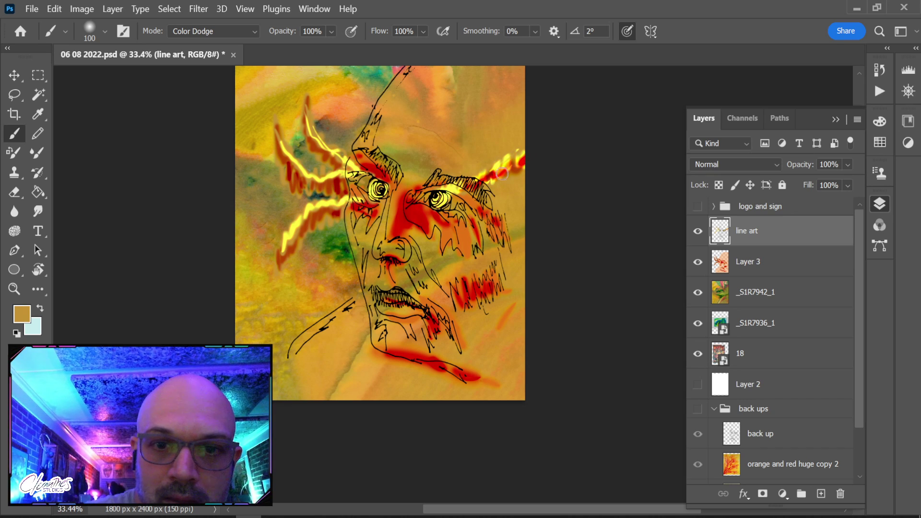
drag(449, 198, 501, 212)
mouse_move(429, 194)
mouse_down()
mouse_move(400, 210)
mouse_move(402, 201)
mouse_move(391, 224)
mouse_move(387, 214)
mouse_move(414, 196)
mouse_move(445, 188)
mouse_move(431, 195)
mouse_move(399, 161)
mouse_up()
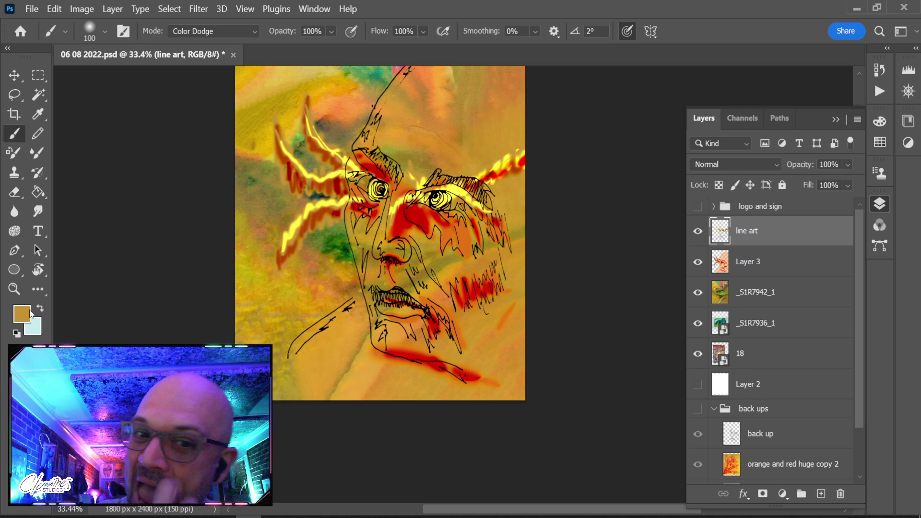
Return the brush mode to Normal and swap the foreground and background colors
click(213, 31)
click(215, 38)
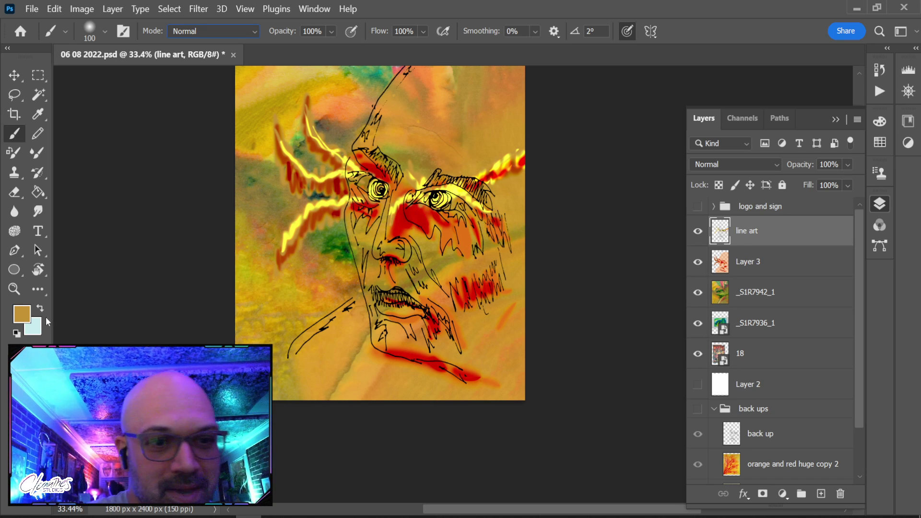
key(x)
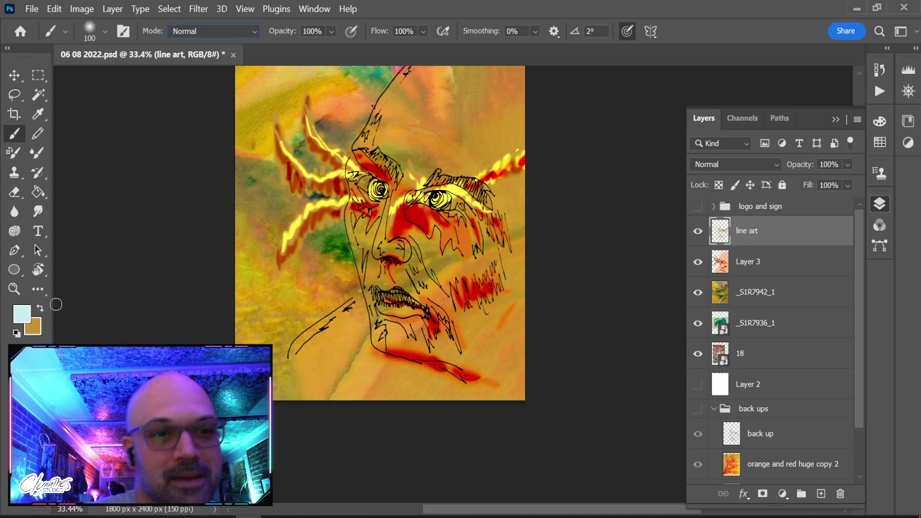
Select Layer 3 and toggle the line art layer's visibility to examine which strokes it holds
click(754, 264)
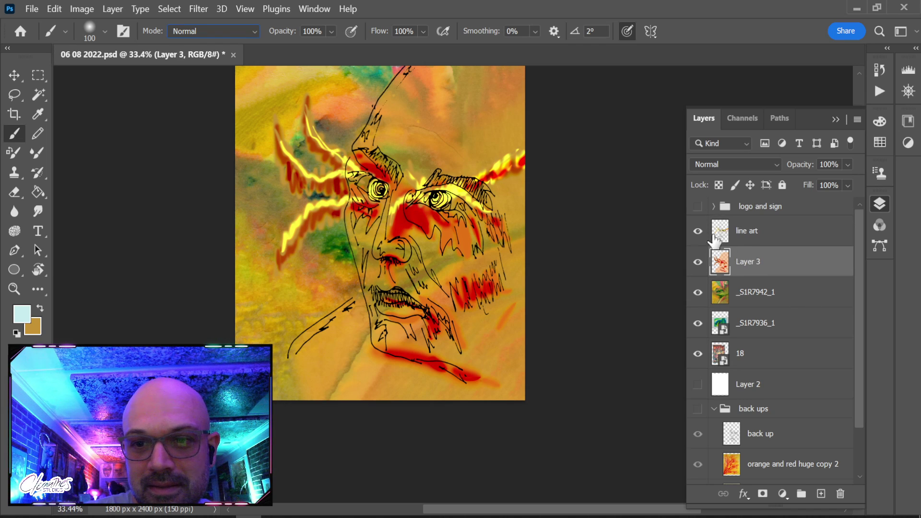
click(697, 231)
click(698, 232)
click(698, 232)
click(697, 232)
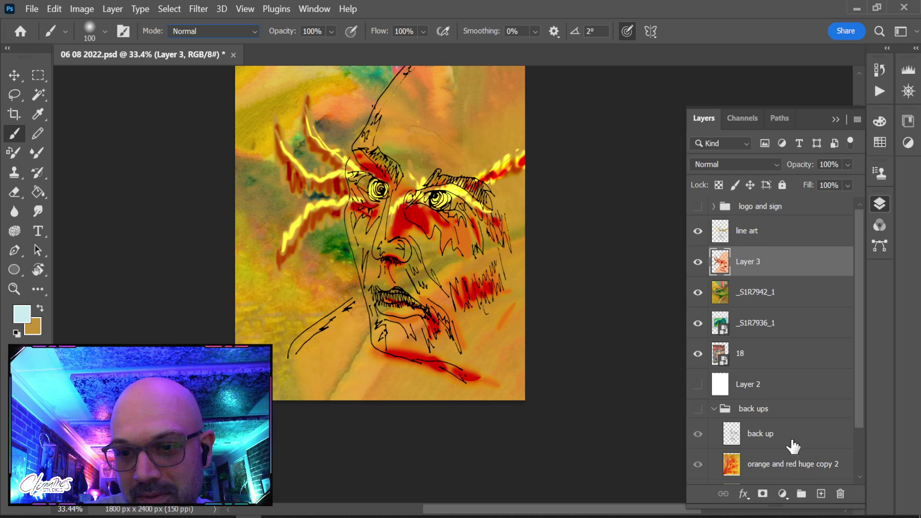
Move the back up layer out of its group to above line art, and delete the line art layer
drag(760, 434, 773, 227)
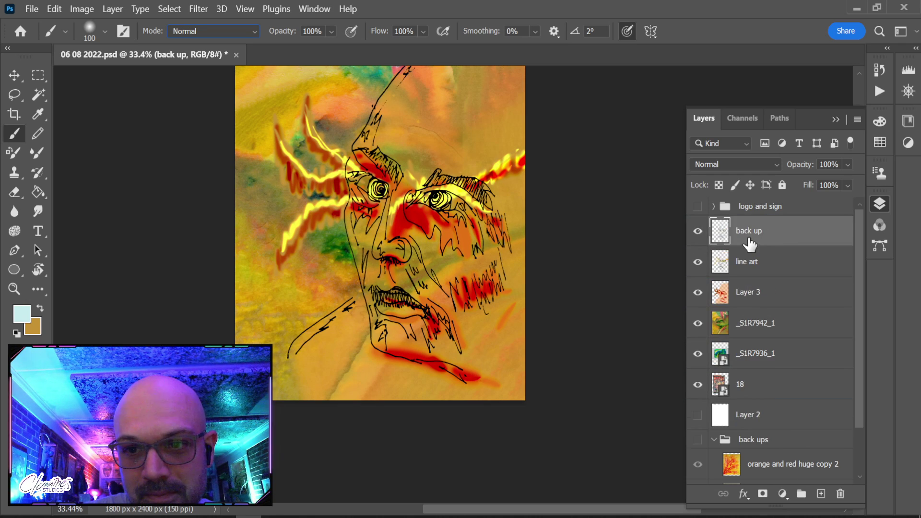
click(755, 266)
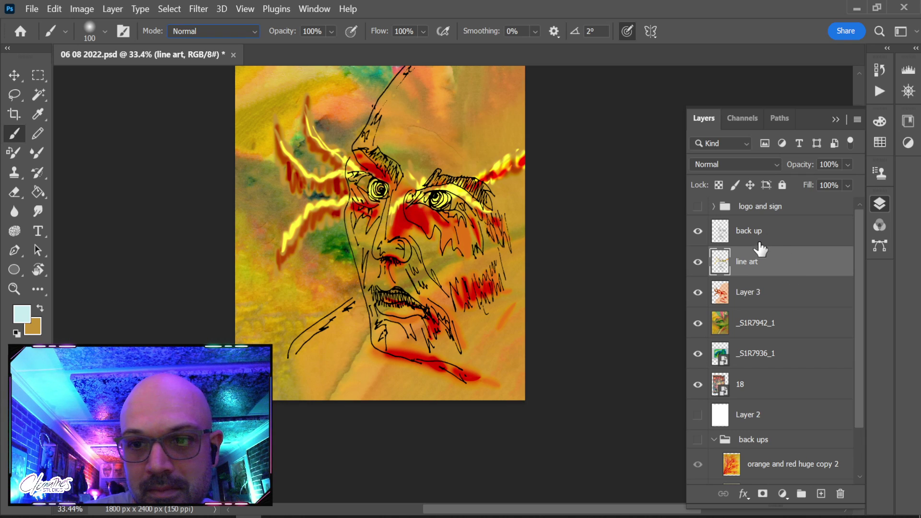
click(698, 261)
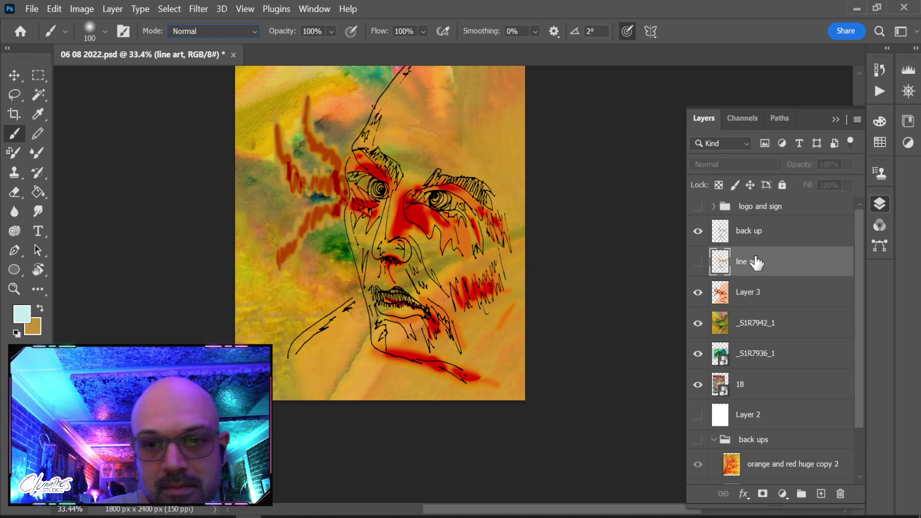
drag(756, 263, 840, 493)
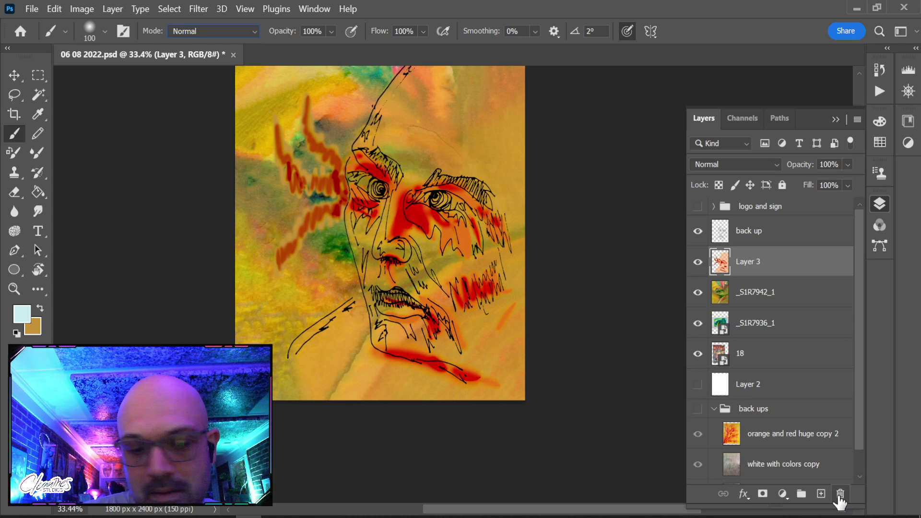
Rename the back up layer as line art
click(748, 237)
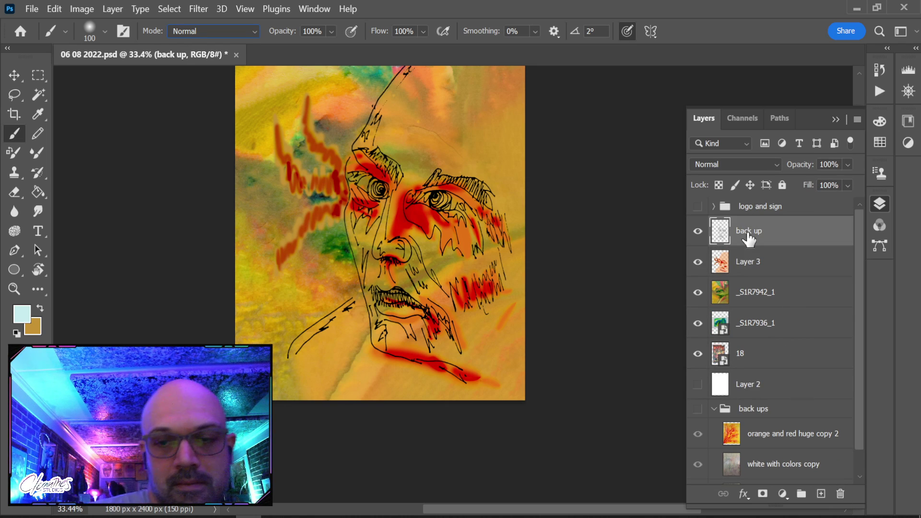
key(space)
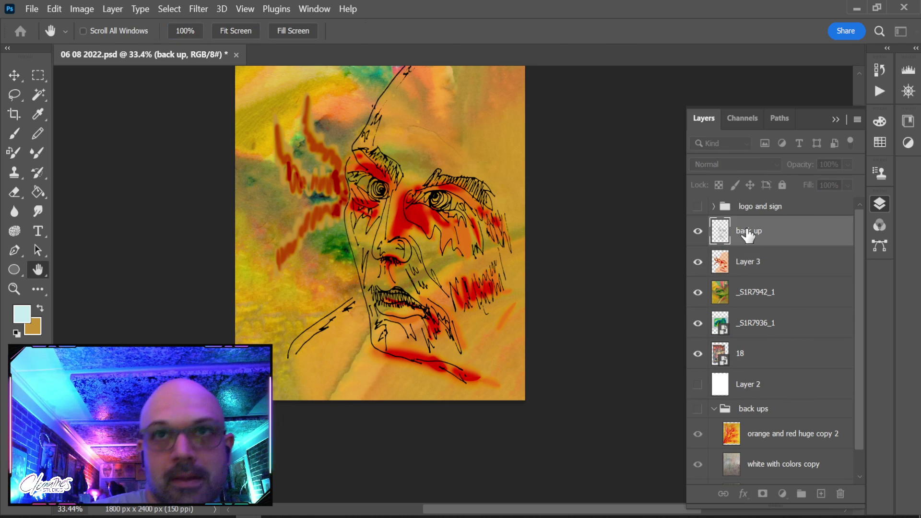
double_click(755, 233)
text(line art)
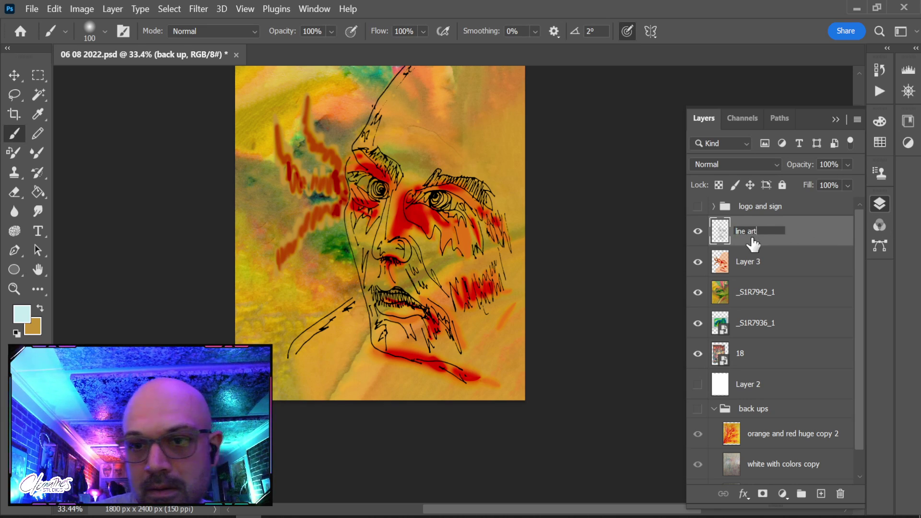
click(800, 267)
Undo the layer rename, the line art deletion and the move of the back up layer
key(ctrl+z)
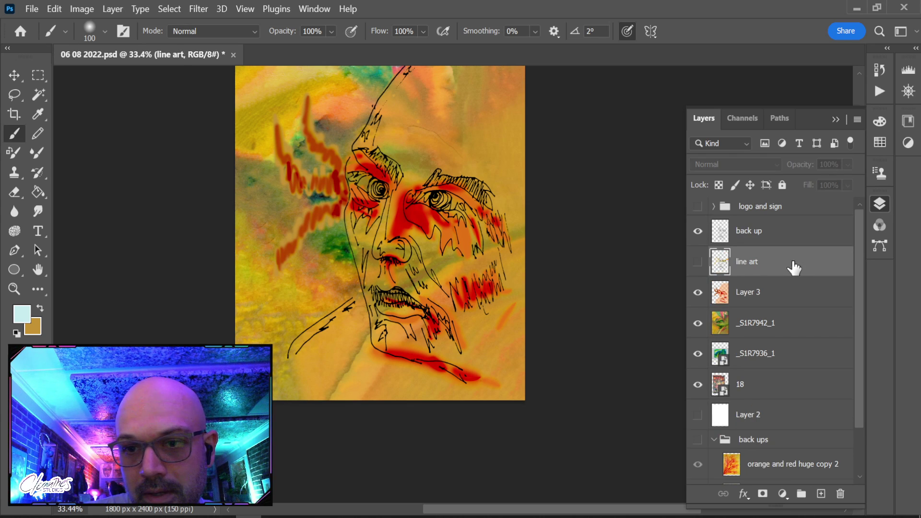
key(ctrl+z)
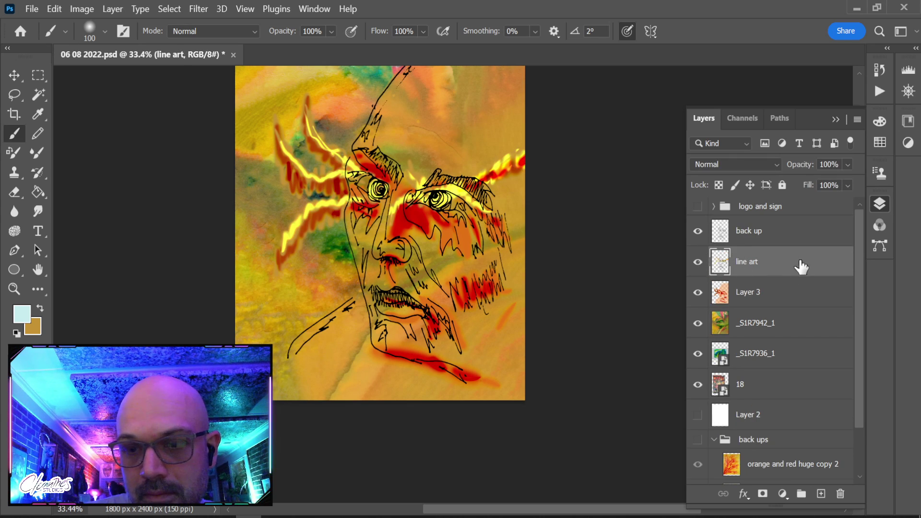
key(ctrl+shift+z)
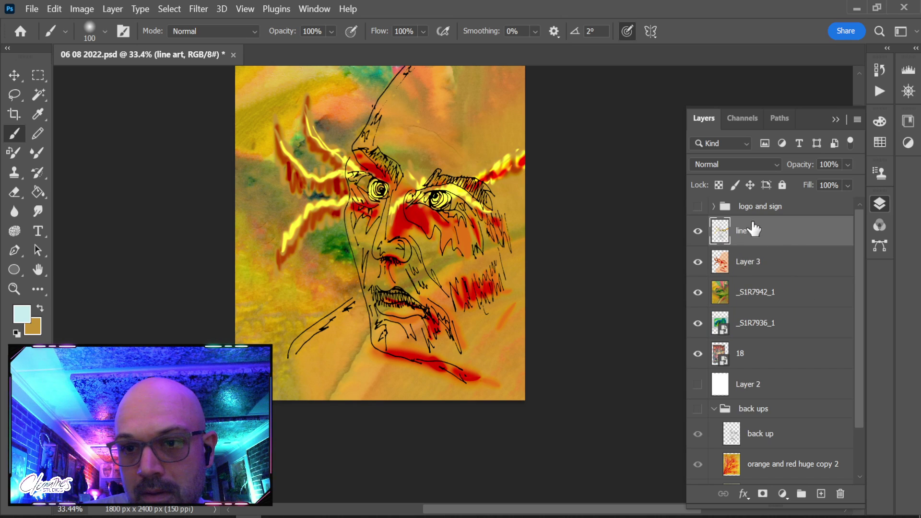
Merge the line art layer into Layer 3 and check the merged layer by toggling its visibility
key(ctrl+z)
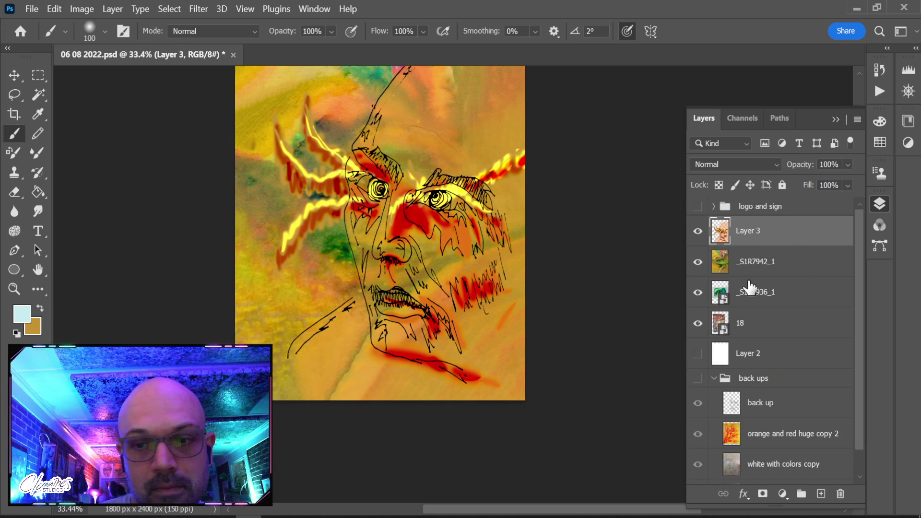
click(698, 231)
click(697, 232)
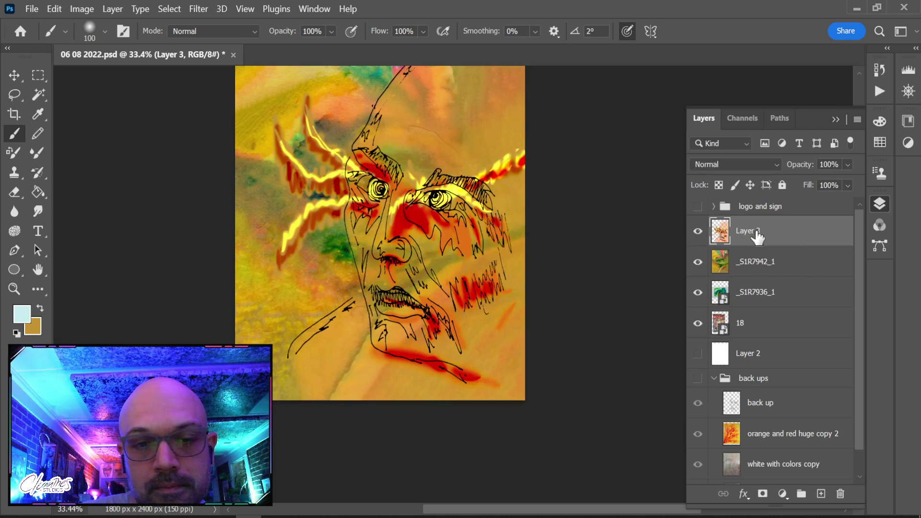
Bring the _S1R7936_1 layer to the top of the layer stack and keep it visible
click(767, 301)
click(698, 292)
key(v)
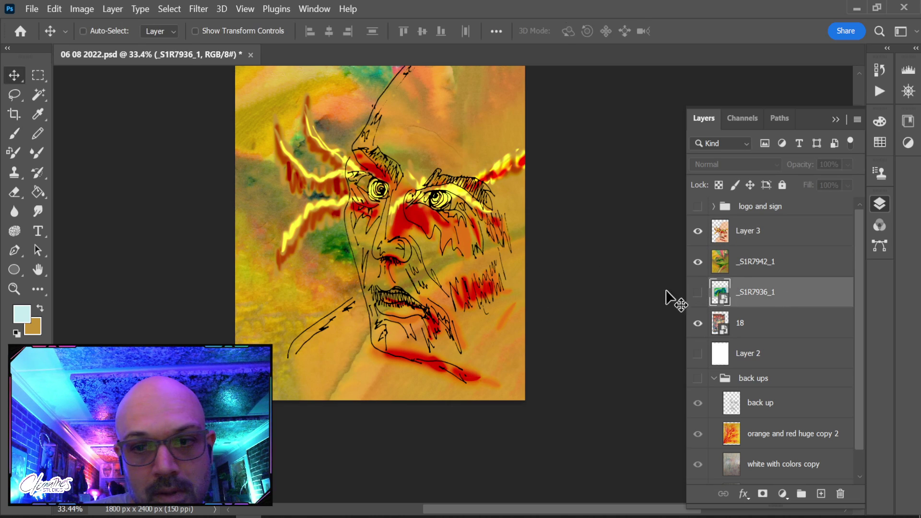
drag(756, 285, 767, 246)
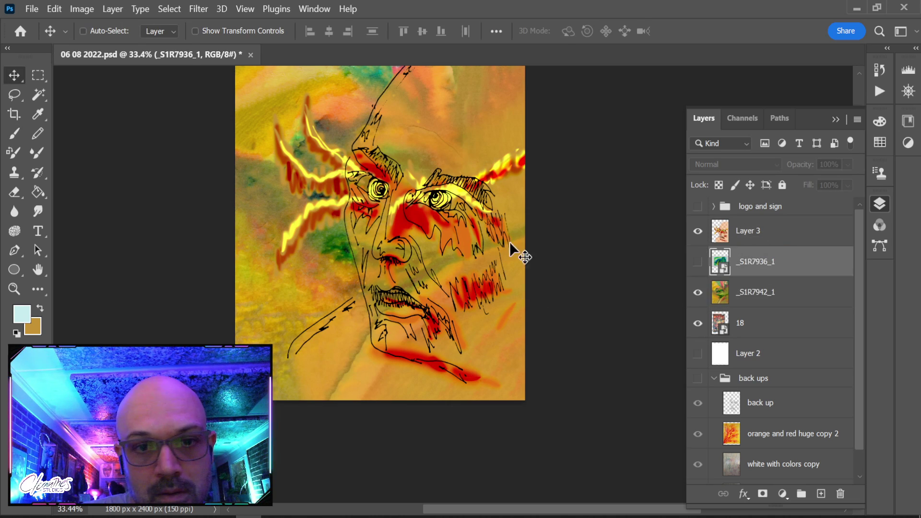
click(698, 262)
drag(429, 247, 397, 230)
key(ctrl+shift+bracketright)
Enlarge the _S1R7936_1 painting with Free Transform until its photo edges extend past the canvas sides
key(ctrl+t)
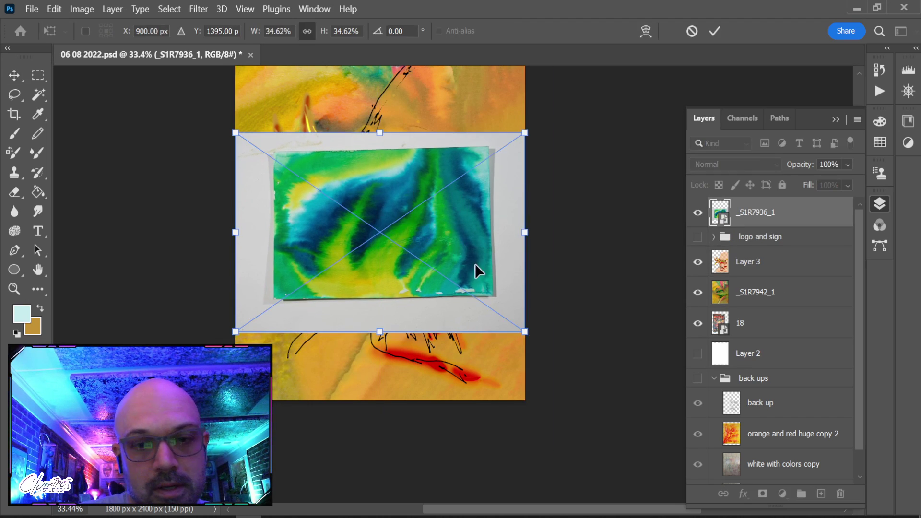
drag(525, 331, 490, 335)
key(Return)
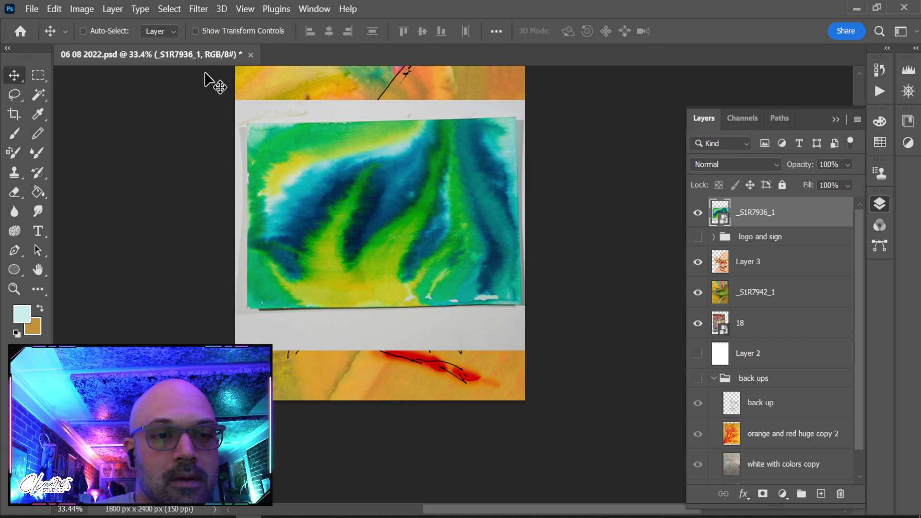
Select a rectangle just inside the green and blue painting's edges, invert the selection and try to delete the surroundings
click(38, 75)
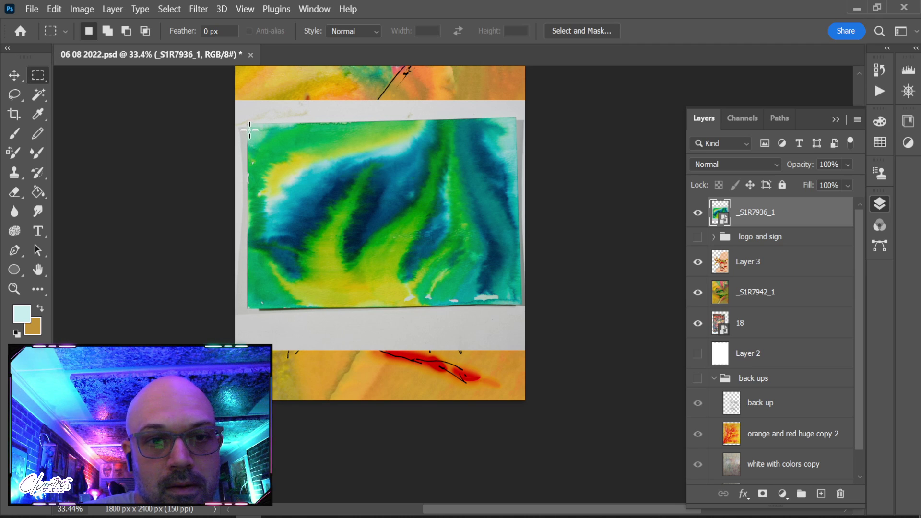
mouse_move(250, 126)
mouse_down()
mouse_move(517, 306)
mouse_move(511, 301)
mouse_up()
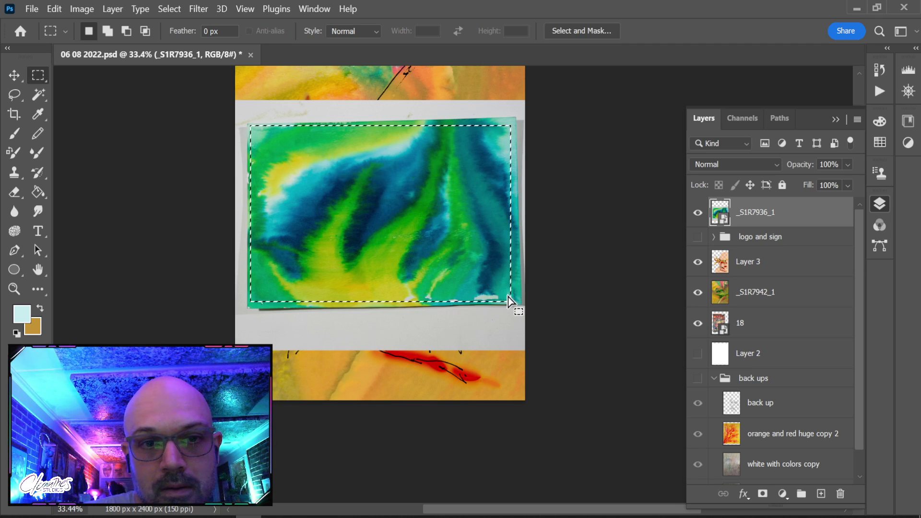
key(ctrl+shift+i)
key(Delete)
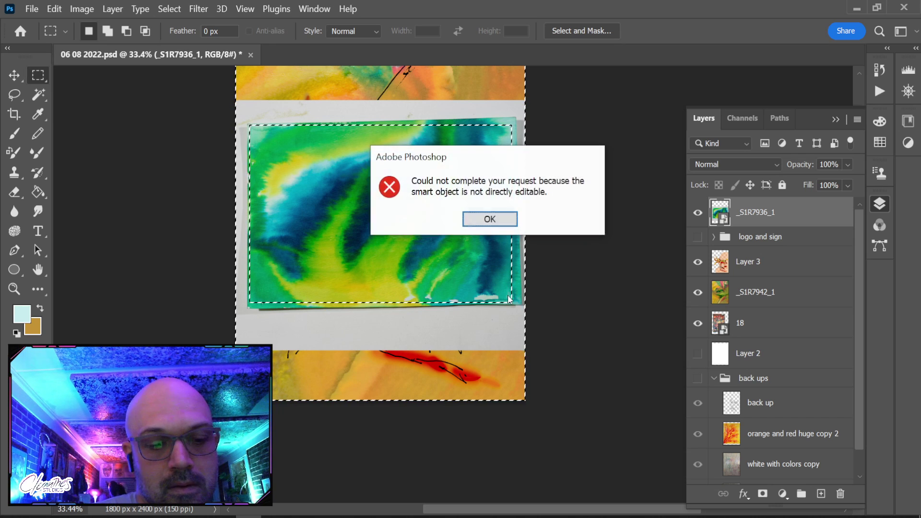
key(Return)
Rasterize the _S1R7936_1 layer and place it below the logo and sign group
right_click(815, 214)
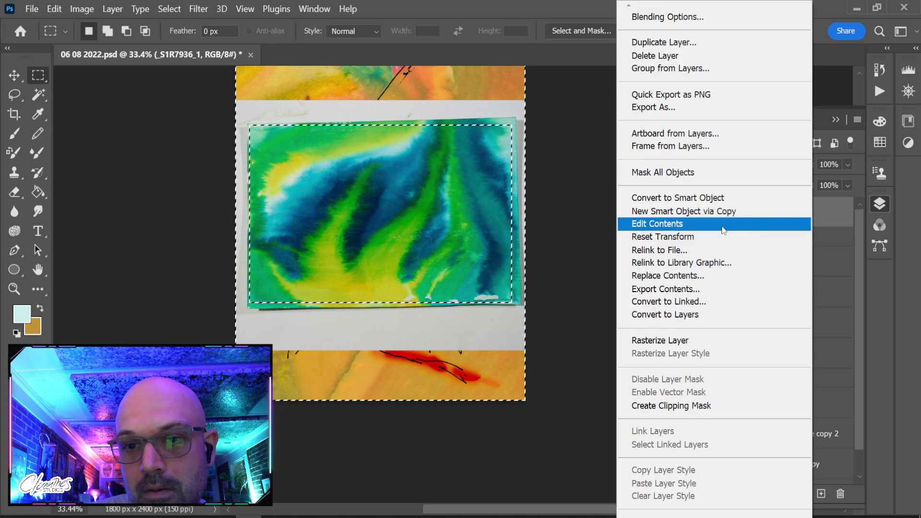
click(721, 340)
drag(822, 214, 833, 258)
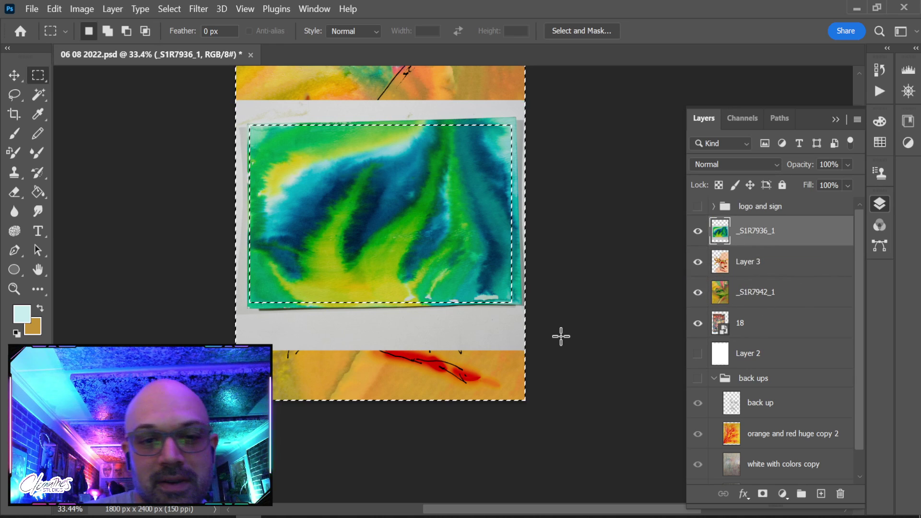
Delete the photo surroundings outside the green and blue painting and clear the selection
key(Delete)
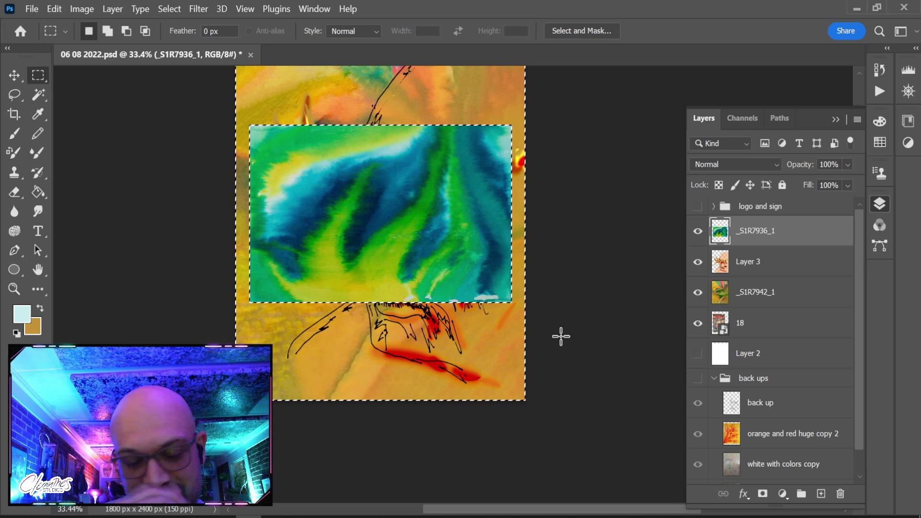
key(ctrl+d)
key(v)
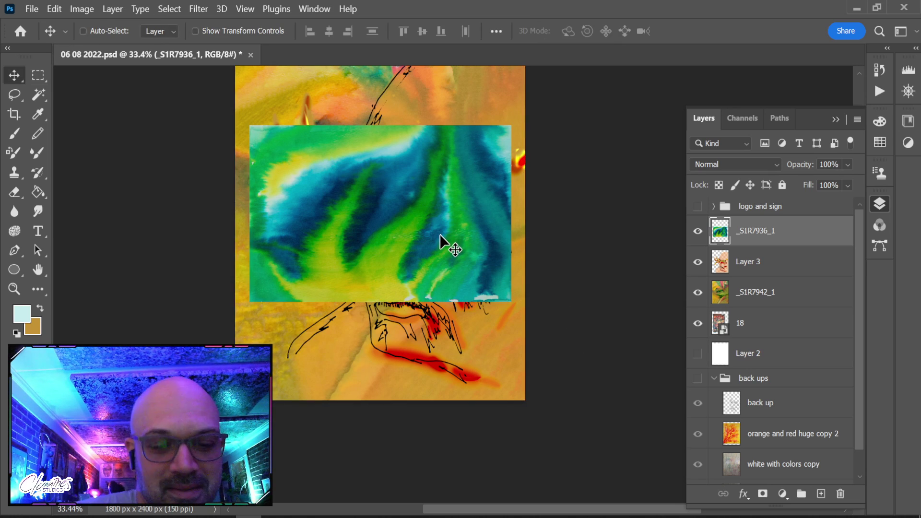
key(ctrl+t)
key(Escape)
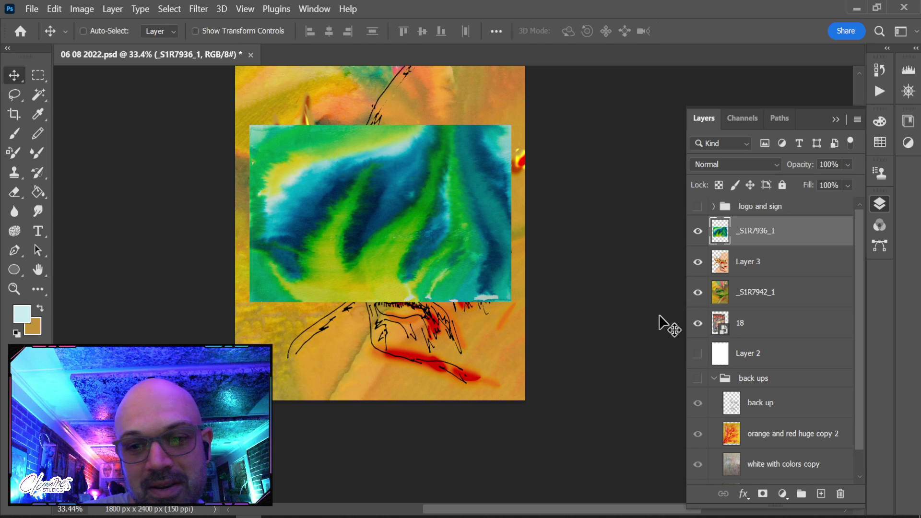
Cut the trimmed painting to a new layer with a rectangular selection around it and delete the emptied _S1R7936_1 layer
key(m)
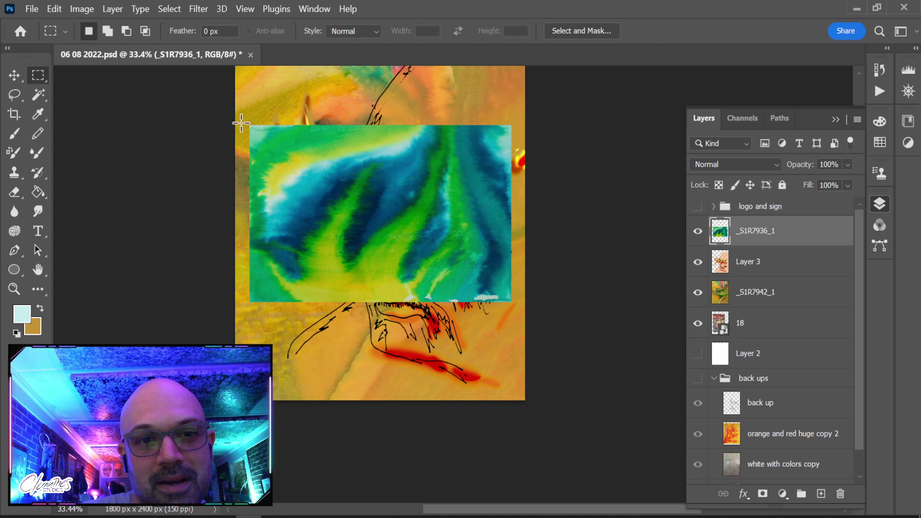
drag(244, 118, 516, 304)
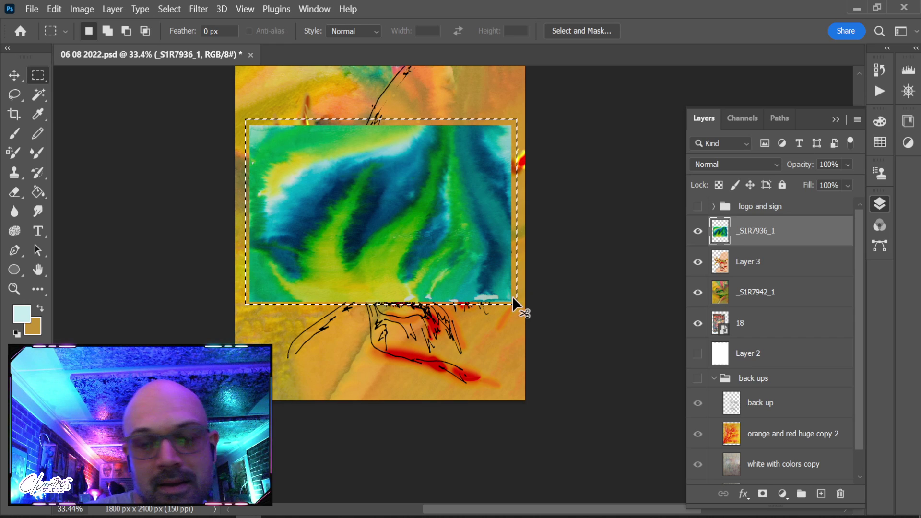
key(ctrl+shift+j)
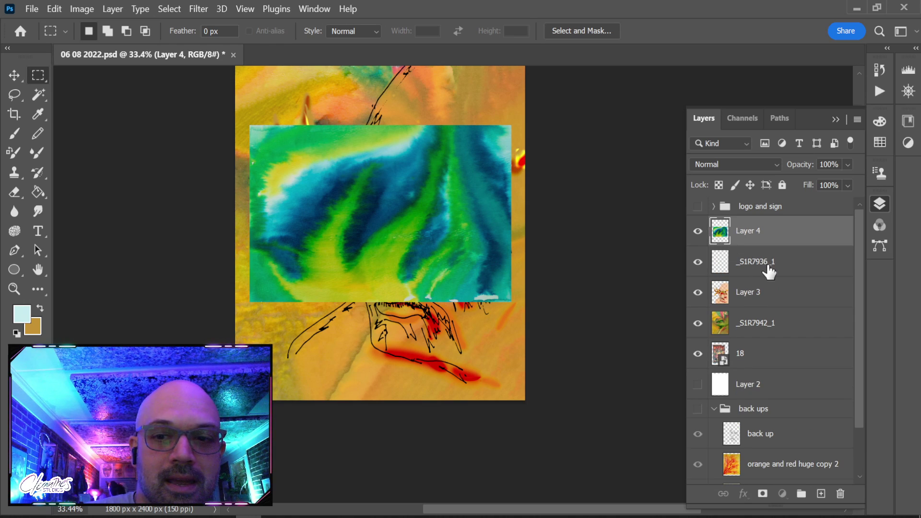
click(767, 269)
key(Delete)
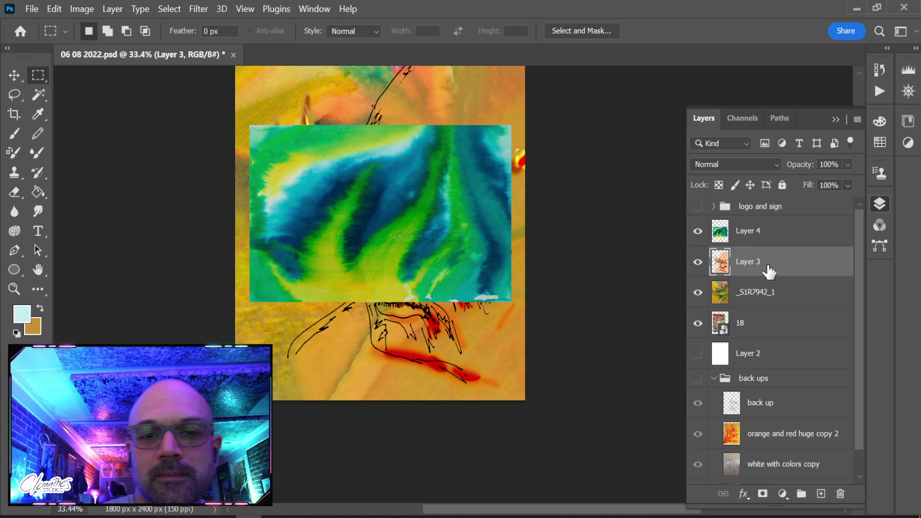
Move the green and blue painting slightly up on the canvas and place Layer 4 beneath Layer 3
key(v)
mouse_move(473, 241)
mouse_down()
mouse_move(452, 249)
mouse_move(430, 235)
mouse_move(458, 245)
mouse_move(387, 156)
mouse_move(462, 231)
mouse_up()
scroll(419, 249, down, 2)
drag(467, 265, 397, 211)
key(ctrl)
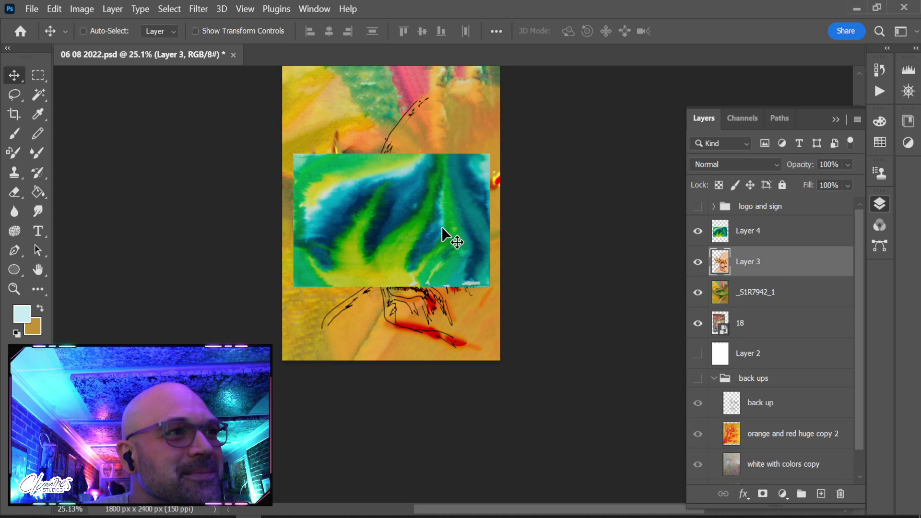
key(ctrl)
drag(440, 246, 447, 257)
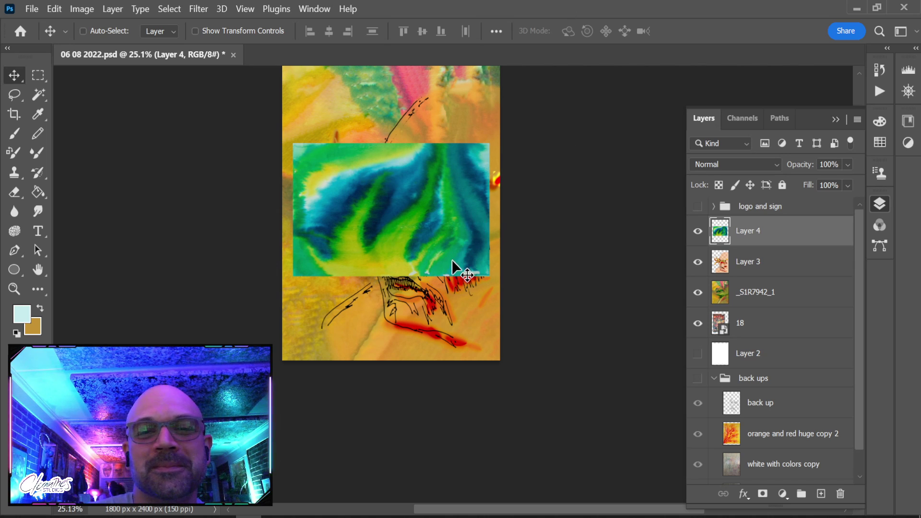
mouse_move(734, 233)
mouse_down()
mouse_move(765, 261)
mouse_move(748, 277)
mouse_up()
Rotate the Layer 4 painting to about 89 degrees and position it behind the face's left side, overlapping the canvas edge
key(ctrl+t)
drag(531, 304, 435, 138)
drag(446, 175, 415, 182)
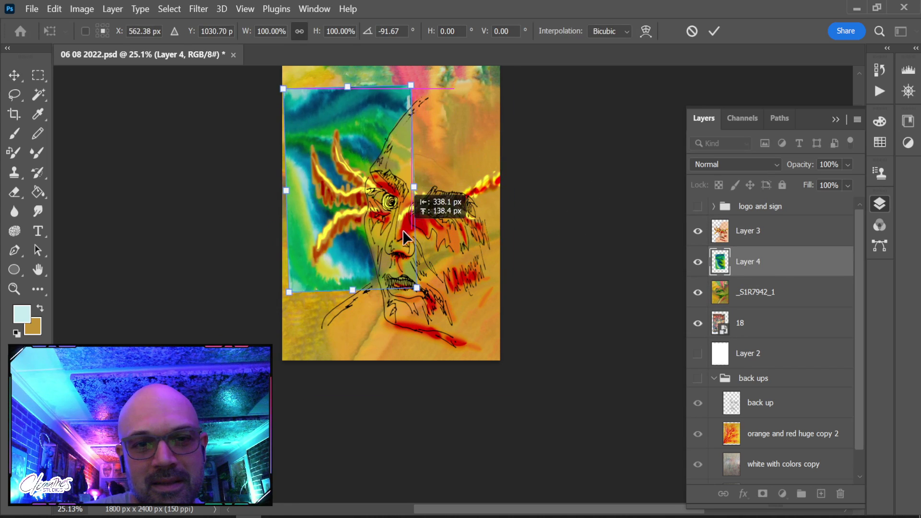
drag(453, 318, 288, 131)
mouse_move(387, 134)
mouse_down()
mouse_move(356, 123)
mouse_move(355, 103)
mouse_move(370, 133)
mouse_up()
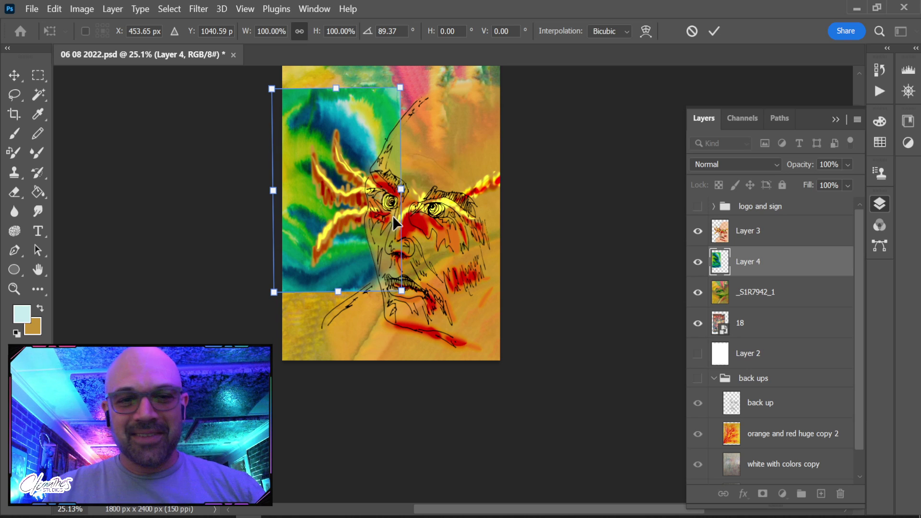
Select the three flame strokes extending left of the face on Layer 3 with a freehand lasso outline
click(768, 231)
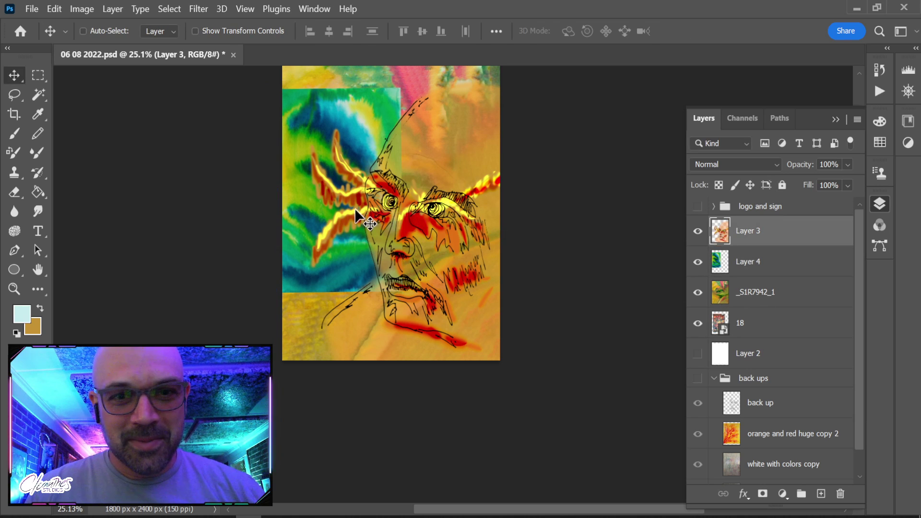
key(z)
drag(353, 181, 376, 198)
key(l)
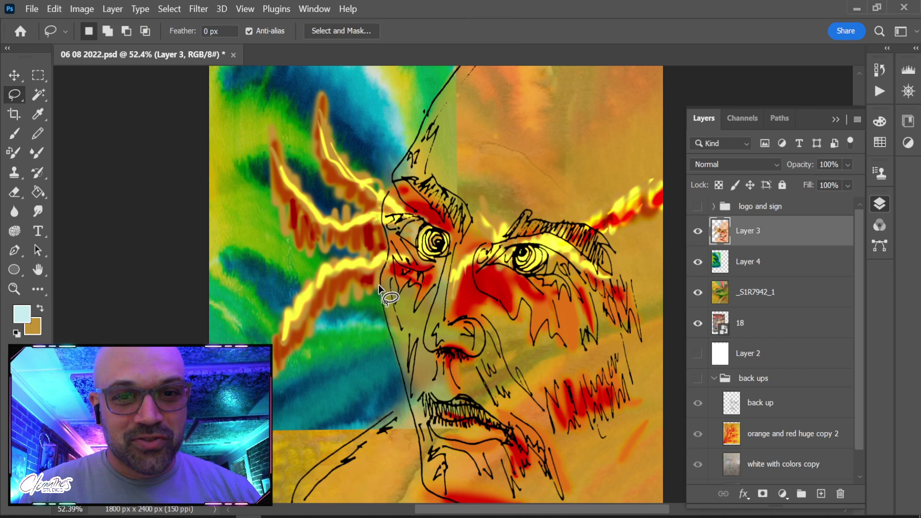
mouse_move(337, 78)
mouse_down()
mouse_move(270, 89)
mouse_move(224, 191)
mouse_up()
drag(379, 303, 380, 301)
key(ctrl+t)
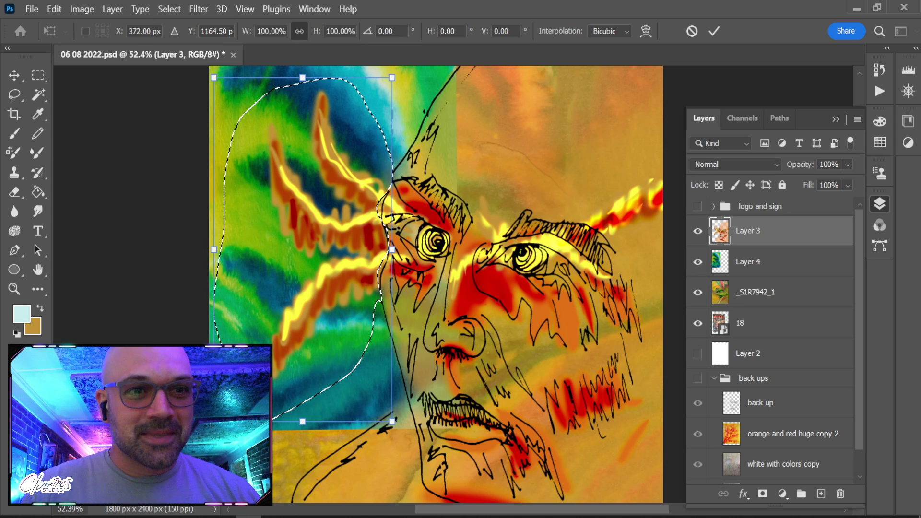
key(Escape)
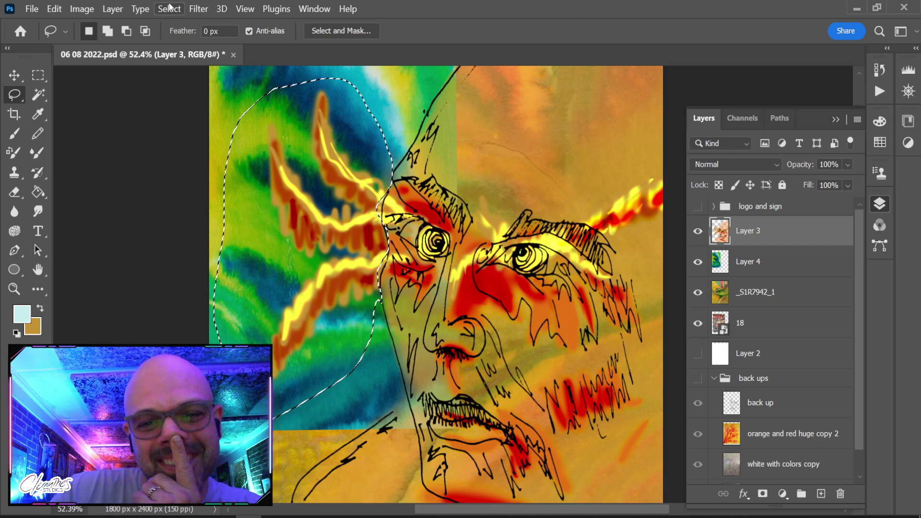
Start Puppet Warp on the selected strokes, pin the middle flame and bend its tip outward and down
click(56, 9)
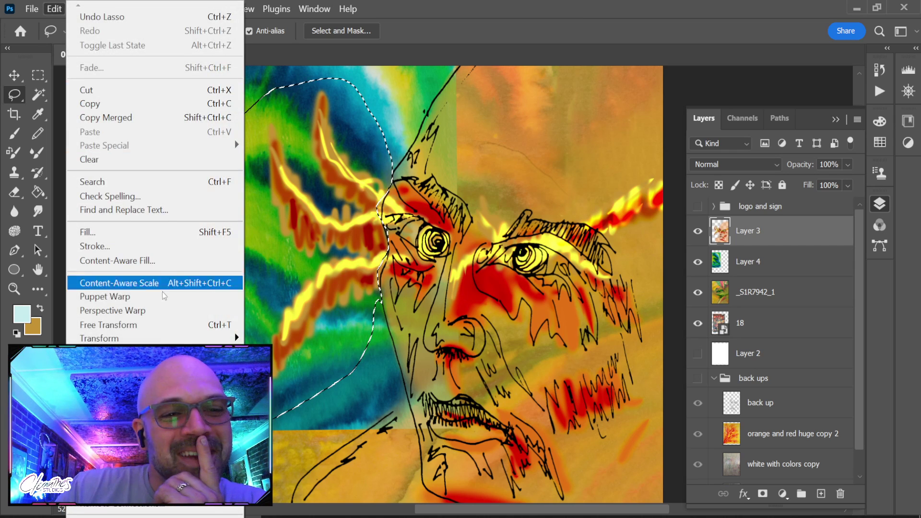
click(192, 297)
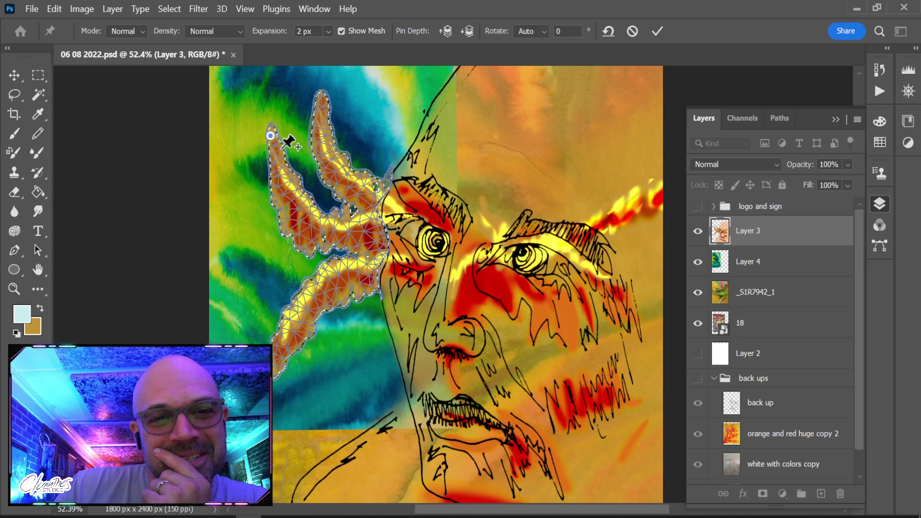
click(318, 229)
click(372, 233)
drag(271, 136, 221, 183)
click(318, 230)
drag(320, 229, 307, 241)
Pin the upper flame stroke along its length and bend its tip outward into a curved arc
click(361, 201)
click(338, 168)
drag(337, 169, 232, 128)
click(243, 125)
drag(297, 147, 297, 132)
drag(239, 127, 231, 129)
Pin the lower flame stroke and bend it down and outward into a hooked curve below the middle flame
click(370, 274)
drag(350, 306, 365, 315)
click(384, 344)
drag(419, 392, 283, 384)
drag(383, 344, 377, 324)
drag(294, 391, 271, 384)
drag(356, 344, 334, 352)
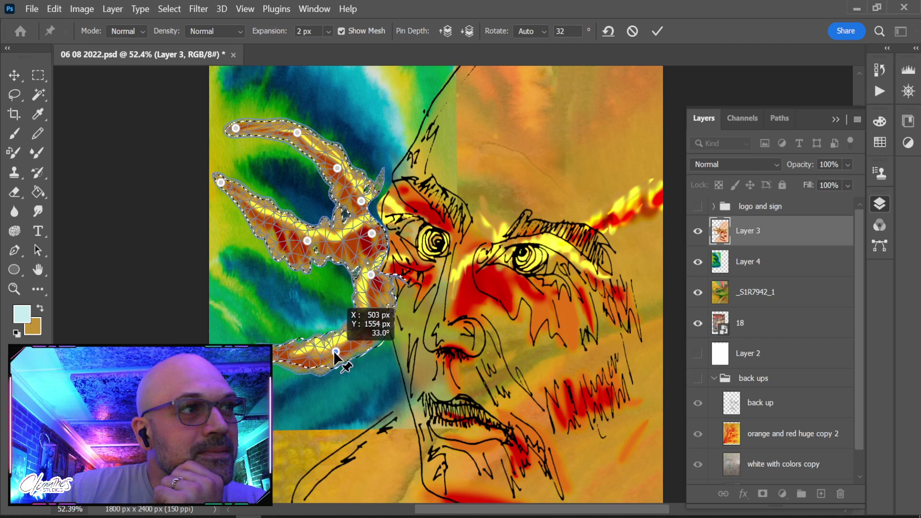
mouse_move(376, 329)
mouse_down()
mouse_move(376, 294)
mouse_move(376, 332)
mouse_up()
drag(267, 348, 265, 325)
drag(331, 353, 328, 351)
Fine-tune the pins of the middle and upper flames near the face and apply the Puppet Warp
drag(307, 240, 309, 251)
mouse_move(372, 233)
mouse_down()
mouse_move(361, 200)
mouse_move(375, 246)
mouse_up()
mouse_move(361, 201)
mouse_down()
mouse_move(373, 198)
mouse_move(366, 193)
mouse_up()
key(Return)
key(l)
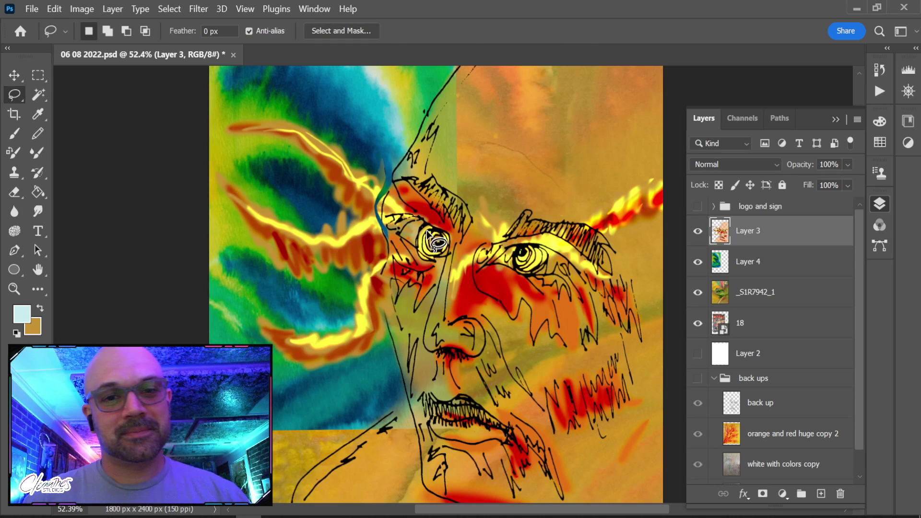
Smudge across the blue gap between the warped flames and the face at 28% strength on Layer 3
scroll(428, 235, up, 5)
mouse_move(311, 260)
mouse_down()
mouse_move(350, 246)
mouse_move(370, 255)
mouse_up()
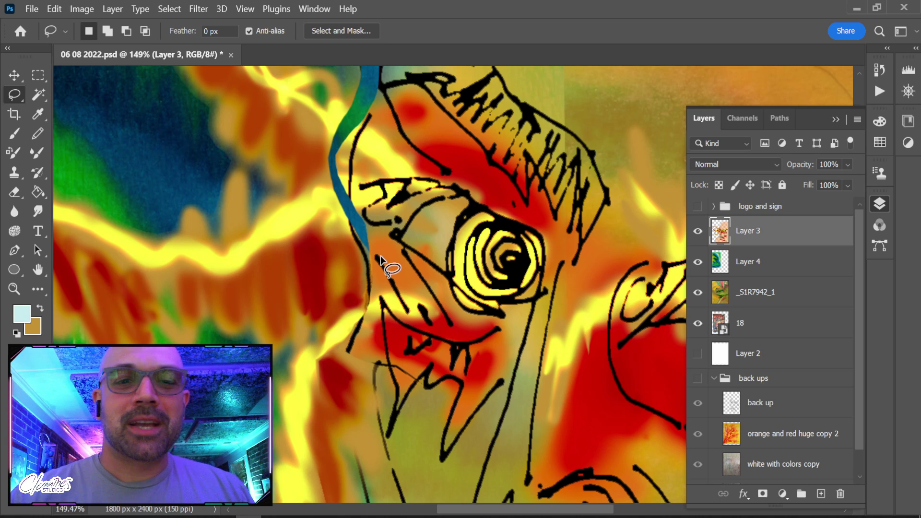
key(s)
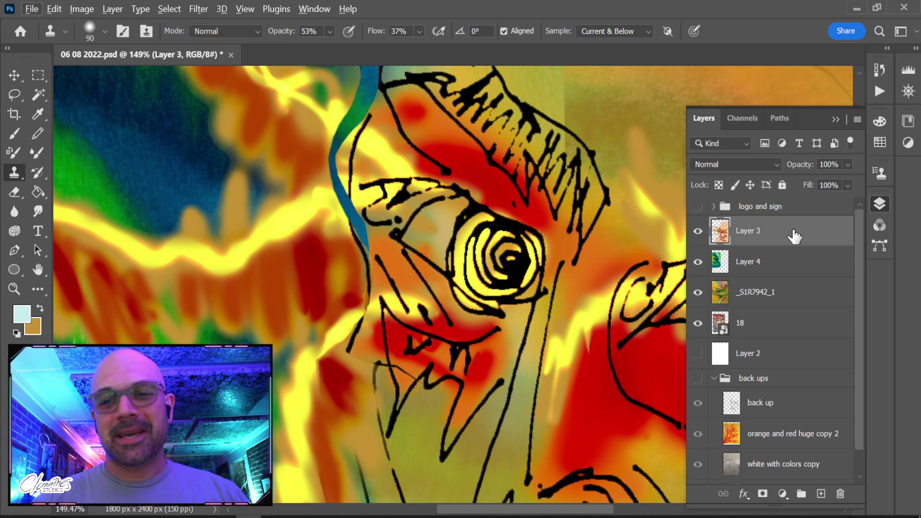
scroll(319, 217, up, 3)
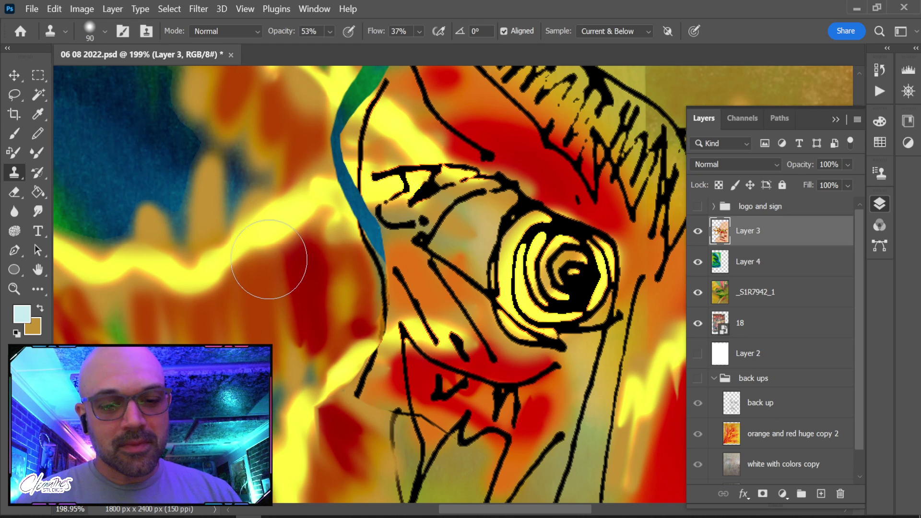
key(r)
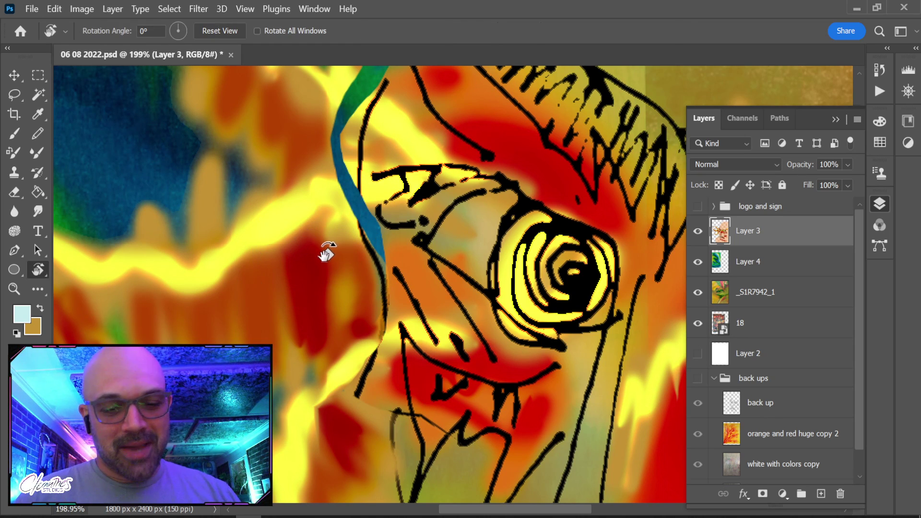
key(l)
click(39, 211)
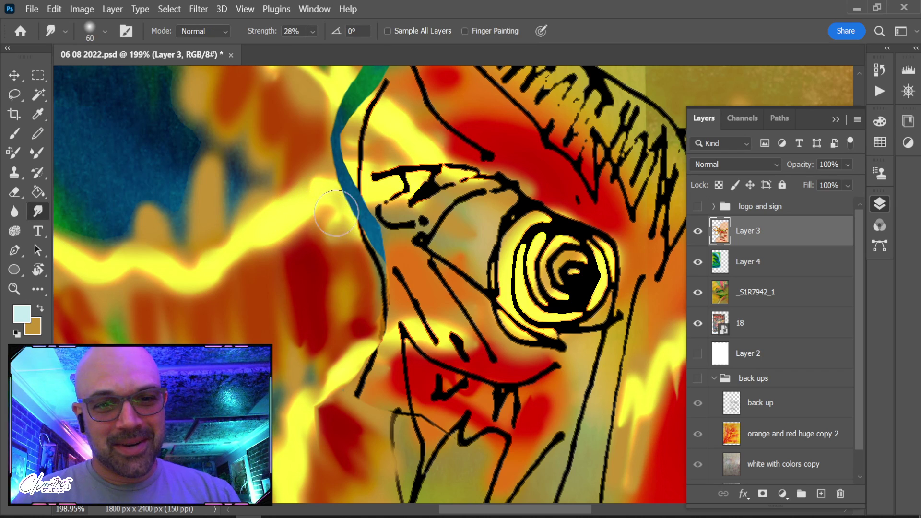
key(bracketleft)
key(bracketleft)
drag(367, 202, 355, 258)
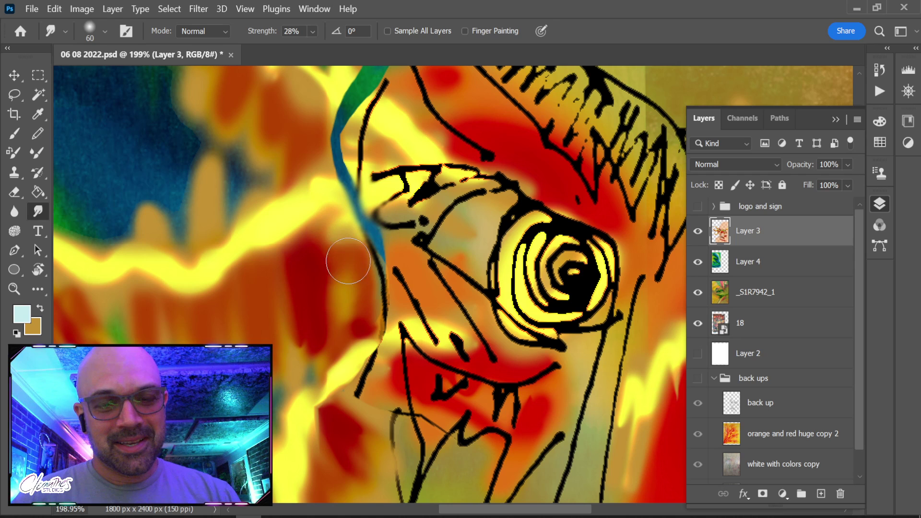
Cover the blue gap between the flames and the face with content-aware Spot Healing Brush strokes
key(j)
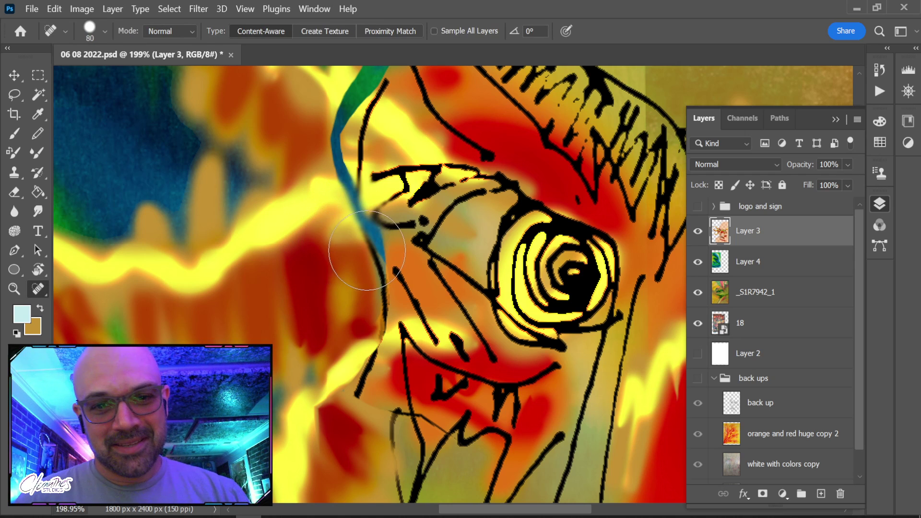
mouse_move(362, 216)
mouse_down()
mouse_move(348, 176)
mouse_move(345, 188)
mouse_move(341, 120)
mouse_up()
scroll(355, 139, up, 2)
drag(355, 190, 368, 141)
scroll(379, 115, up, 4)
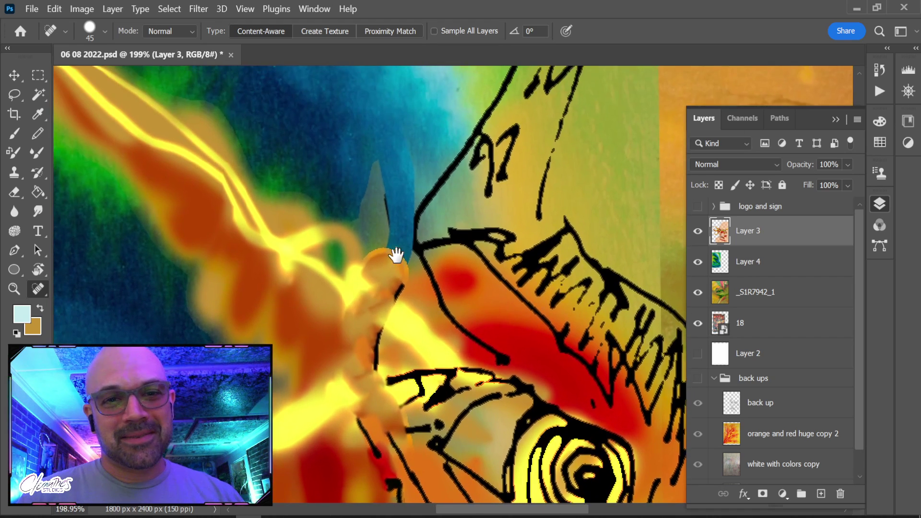
Erase the grey spike above the upper flame's base using the Background Eraser at size 80 and 50% tolerance
key(e)
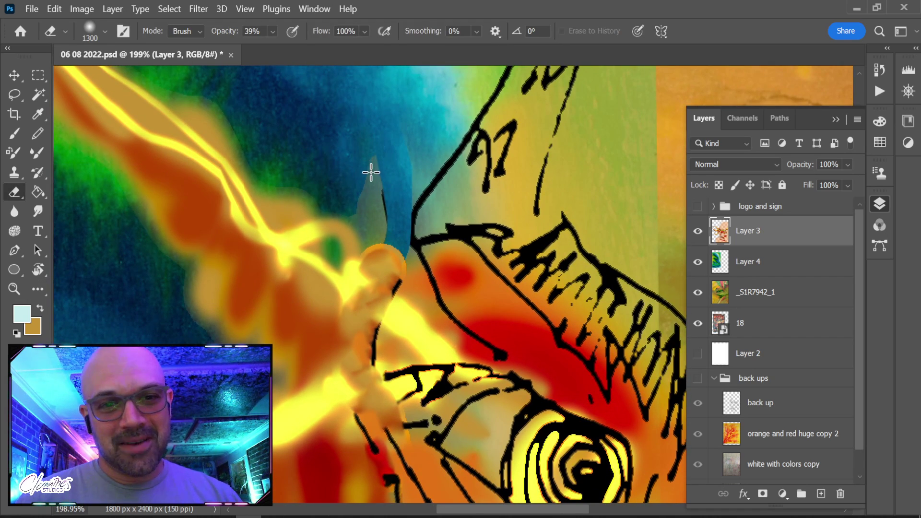
key(shift+e)
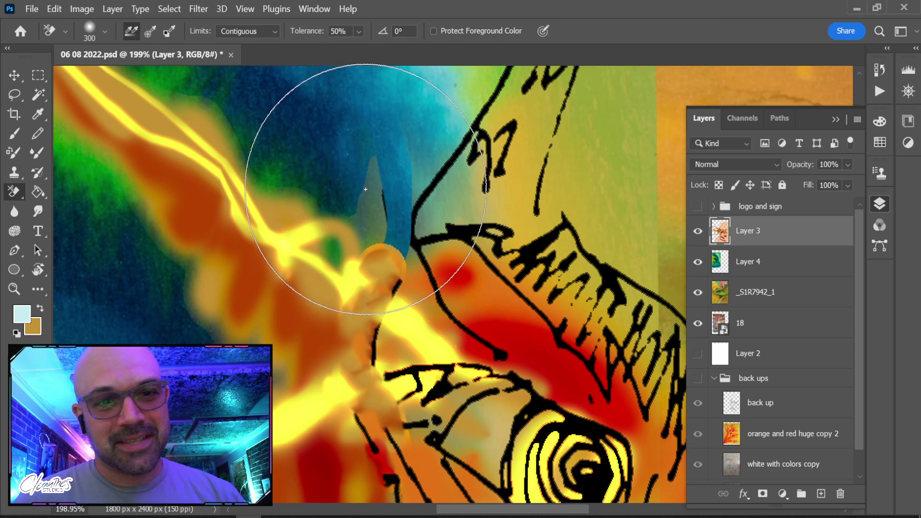
key(bracketleft)
key(bracketleft)
mouse_move(368, 169)
mouse_down()
mouse_move(376, 178)
mouse_move(360, 200)
mouse_move(374, 189)
mouse_move(386, 207)
mouse_move(385, 278)
mouse_up()
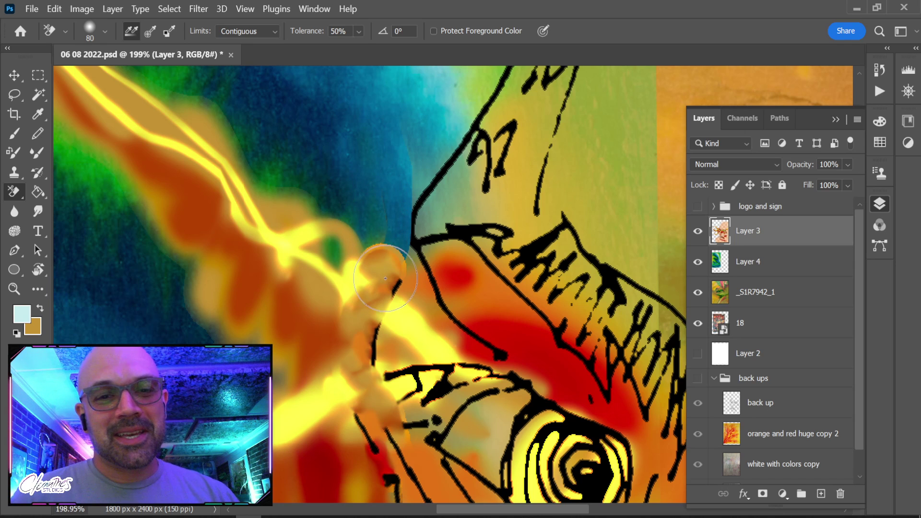
scroll(388, 313, down, 5)
scroll(431, 381, down, 2)
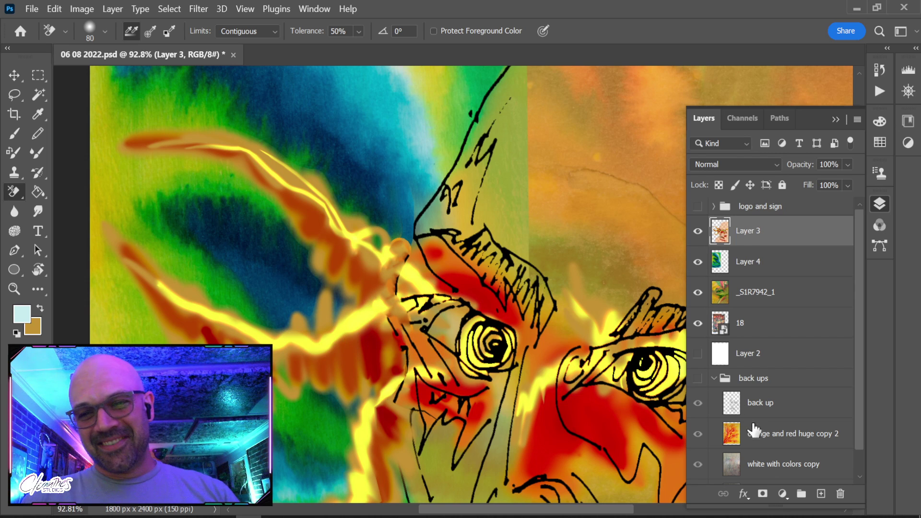
click(40, 212)
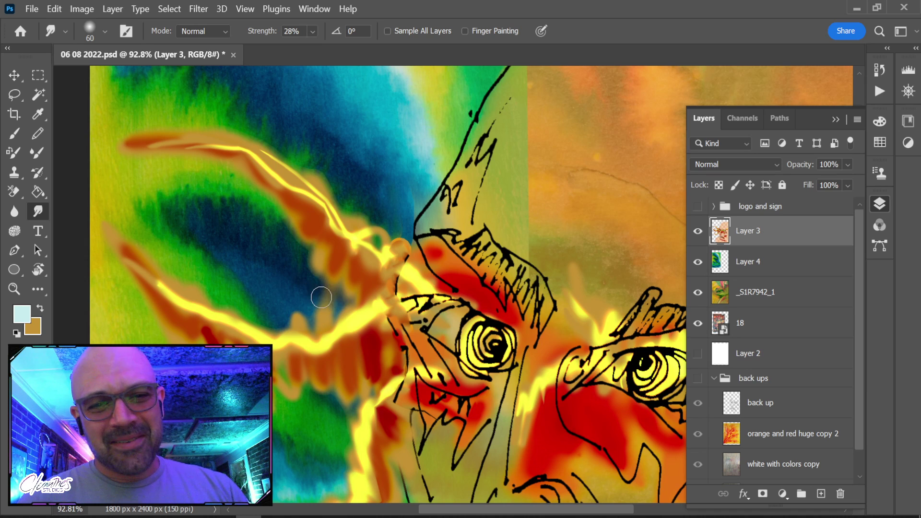
key(e)
key(shift+e)
key(shift+e)
key(shift+e)
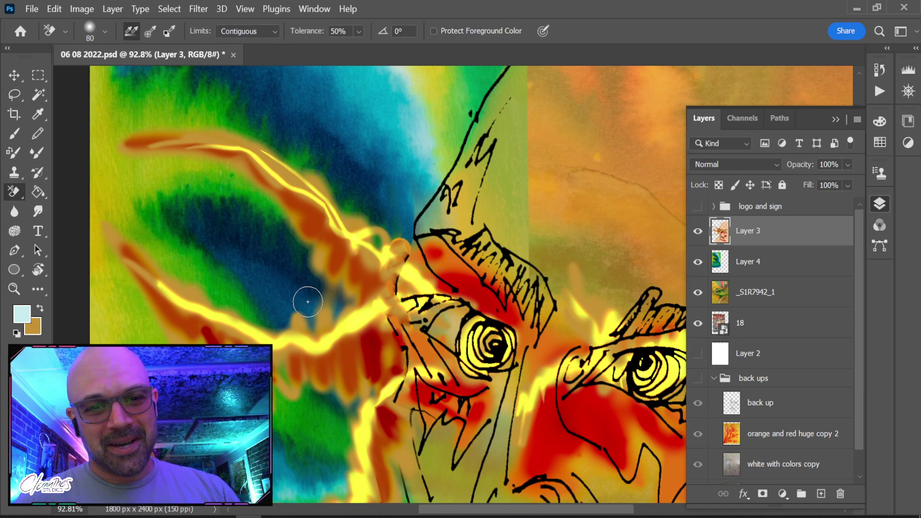
Shrink the Background Eraser brush to size 45, set its limits to Discontiguous, and switch to the standard Eraser
key(bracketleft)
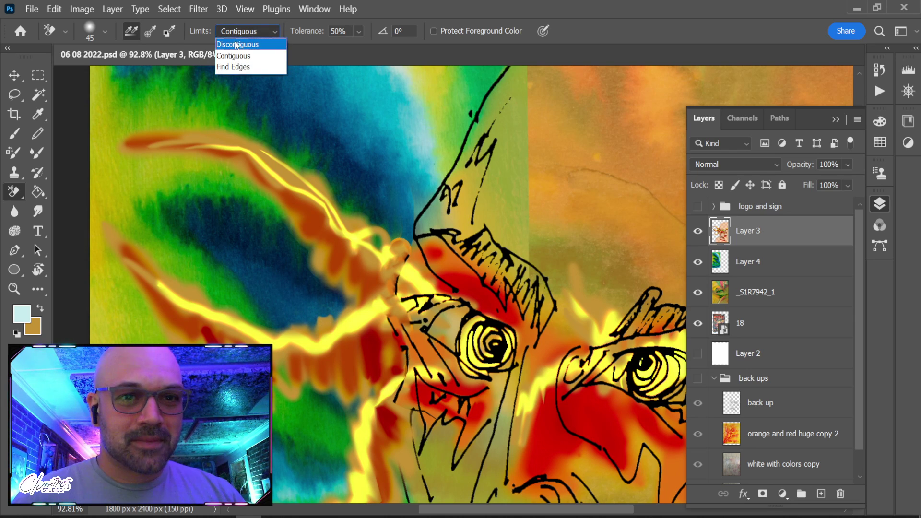
click(233, 43)
key(shift+e)
key(shift+e)
key(shift+e)
key(shift+e)
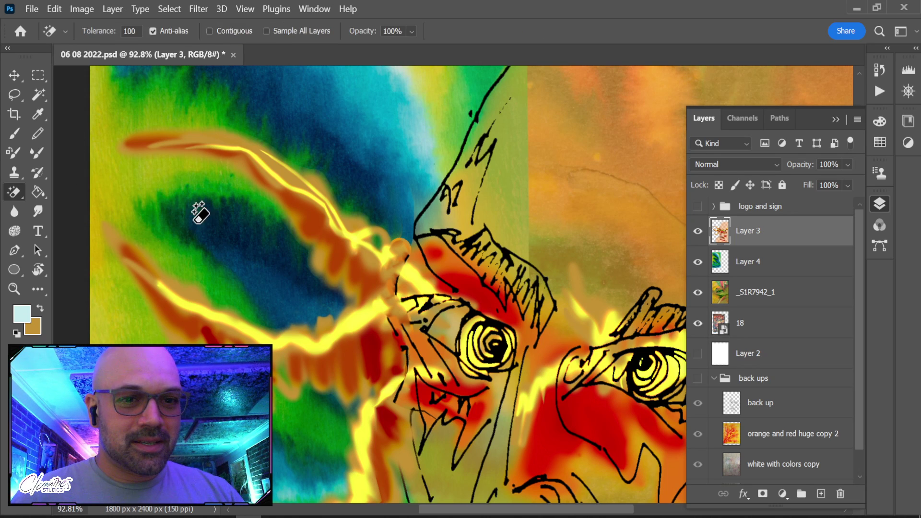
key(shift+e)
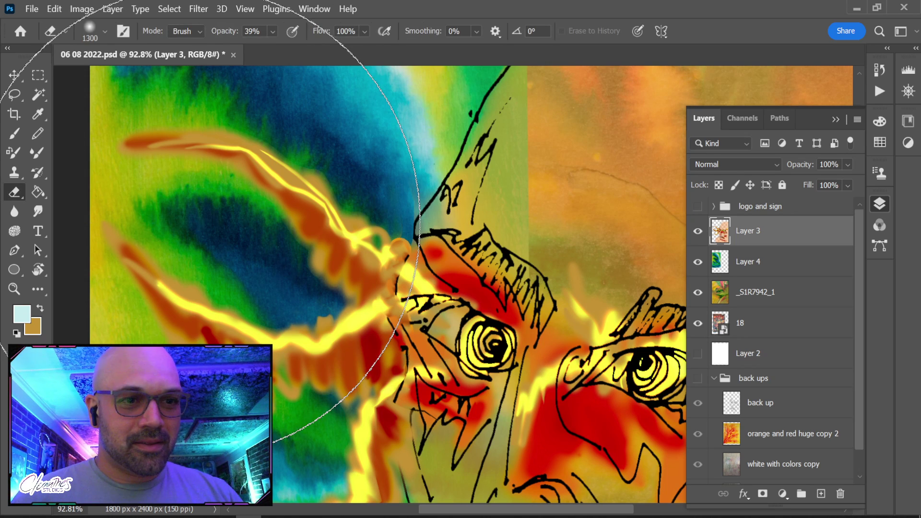
key(shift+e)
key(shift+e)
key(shift+e)
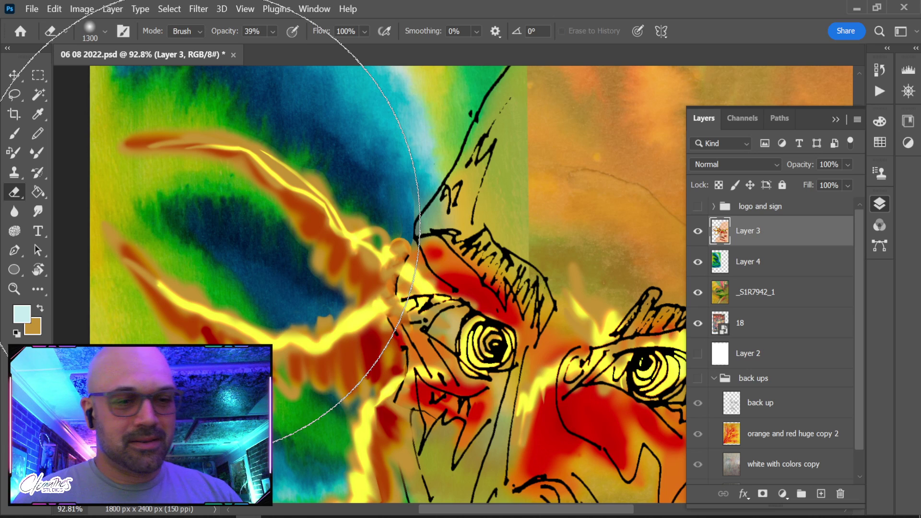
Reduce the standard Eraser brush to size 80 and switch to the Smudge tool
key(bracketleft)
key(bracketleft)
key(bracketleft)
key(bracketleft)
key(bracketleft)
key(bracketleft)
key(bracketleft)
key(bracketleft)
key(bracketleft)
key(bracketleft)
key(bracketleft)
key(bracketleft)
key(bracketleft)
key(bracketleft)
key(bracketleft)
key(bracketleft)
key(bracketleft)
key(bracketleft)
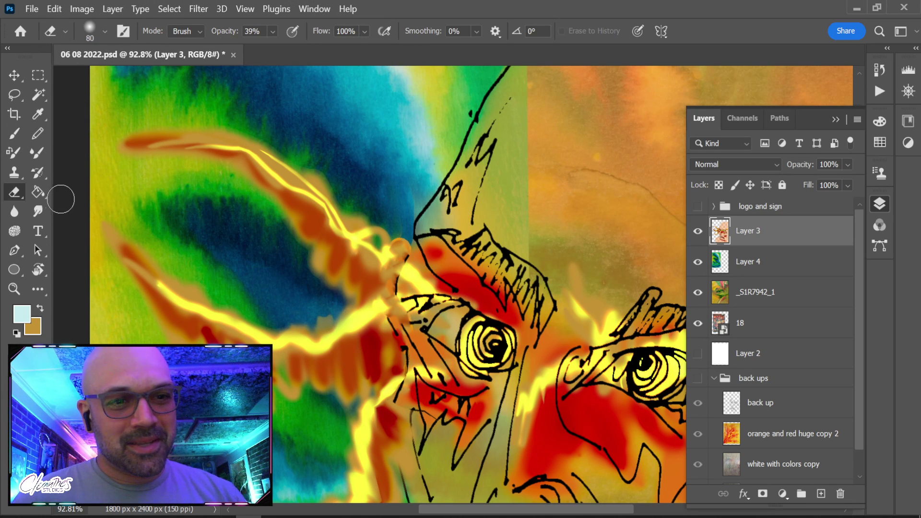
click(38, 212)
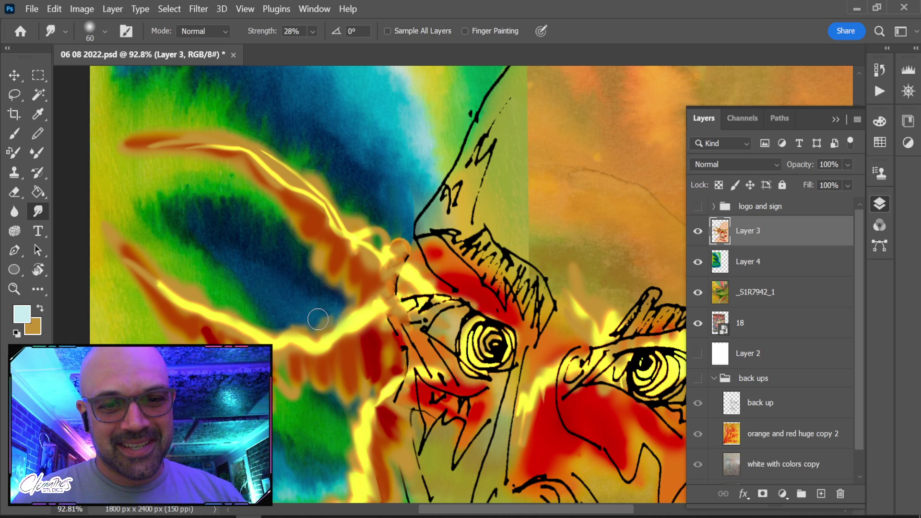
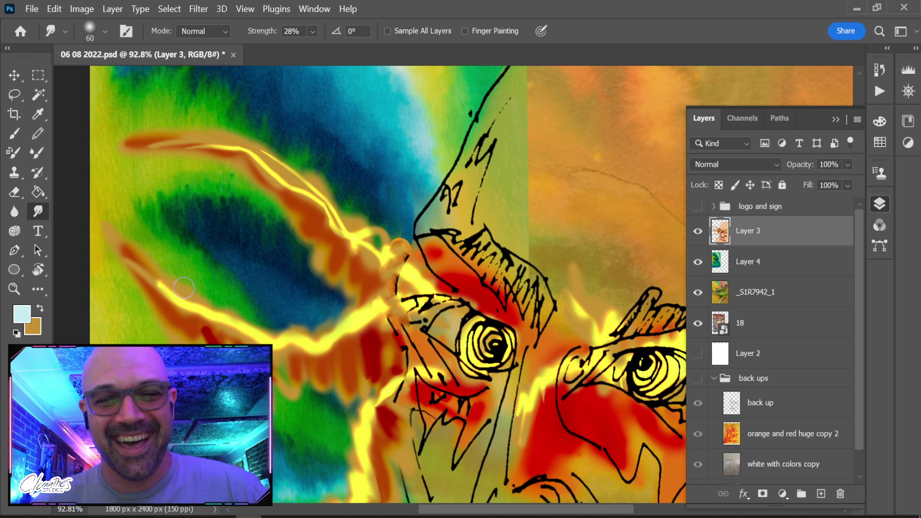
Examine how the warped flames join the face and how the blue-green painting's edges sit in the whole composition
scroll(541, 294, down, 5)
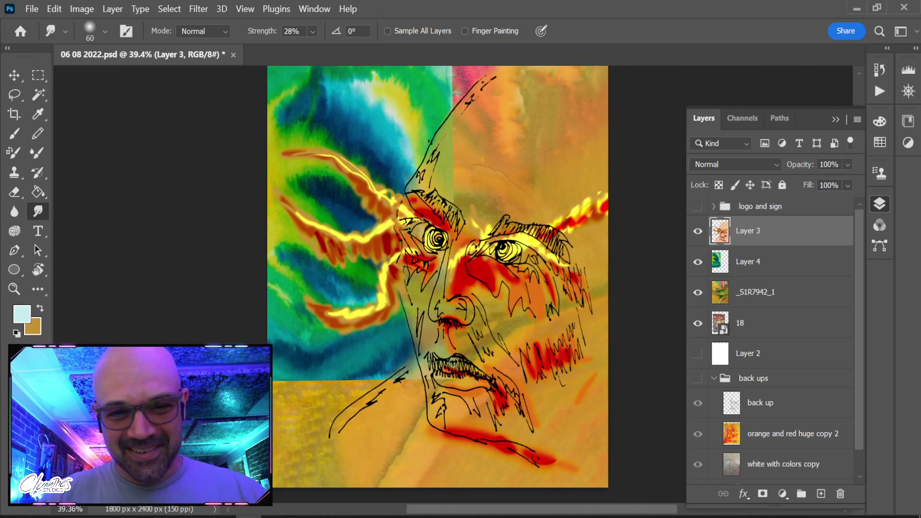
scroll(453, 363, up, 4)
mouse_move(421, 304)
mouse_down()
mouse_move(602, 344)
mouse_move(538, 310)
mouse_move(413, 302)
mouse_up()
scroll(550, 232, down, 4)
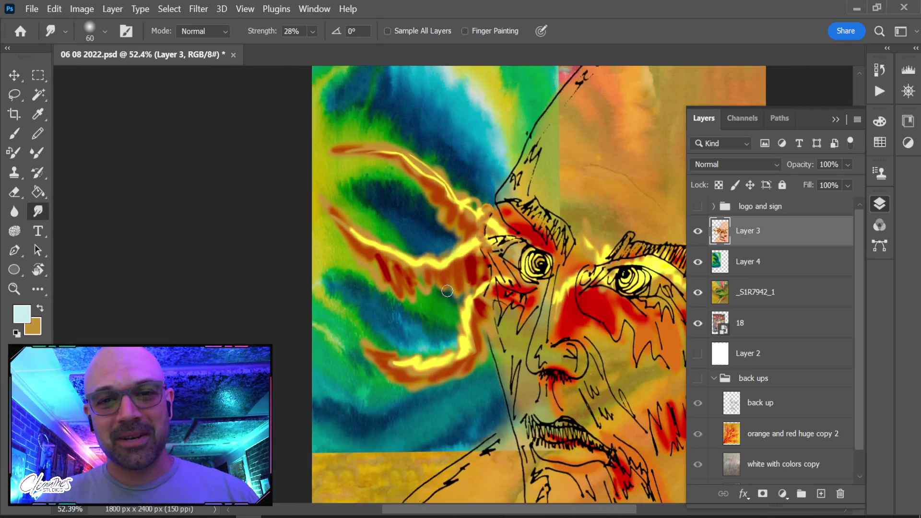
drag(551, 232, 486, 262)
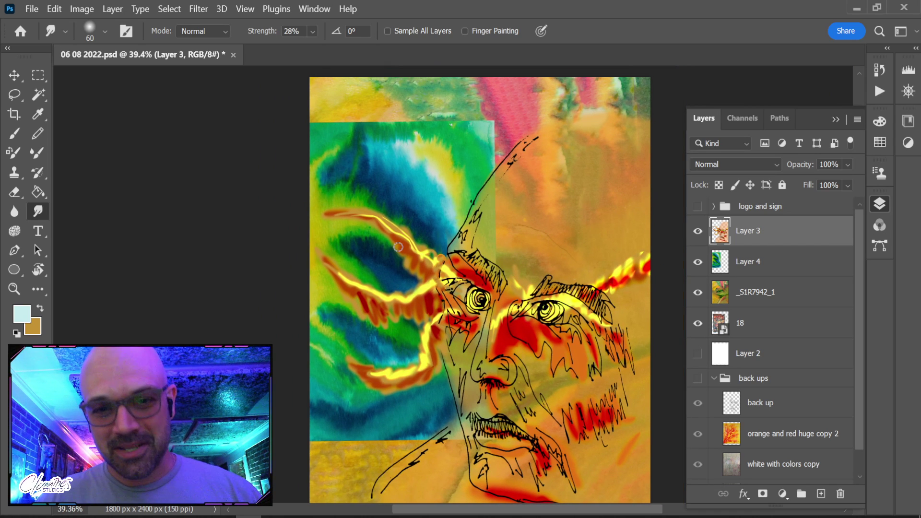
scroll(398, 247, up, 3)
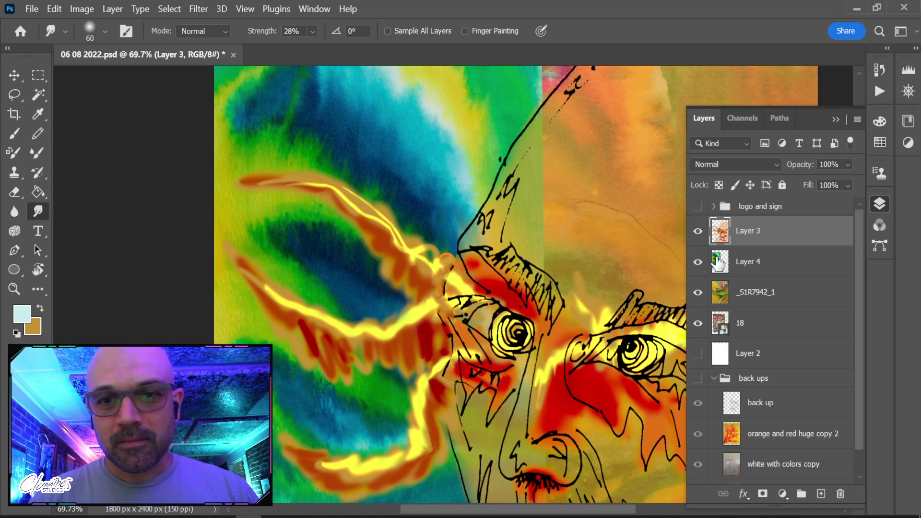
scroll(576, 218, down, 5)
drag(533, 213, 497, 221)
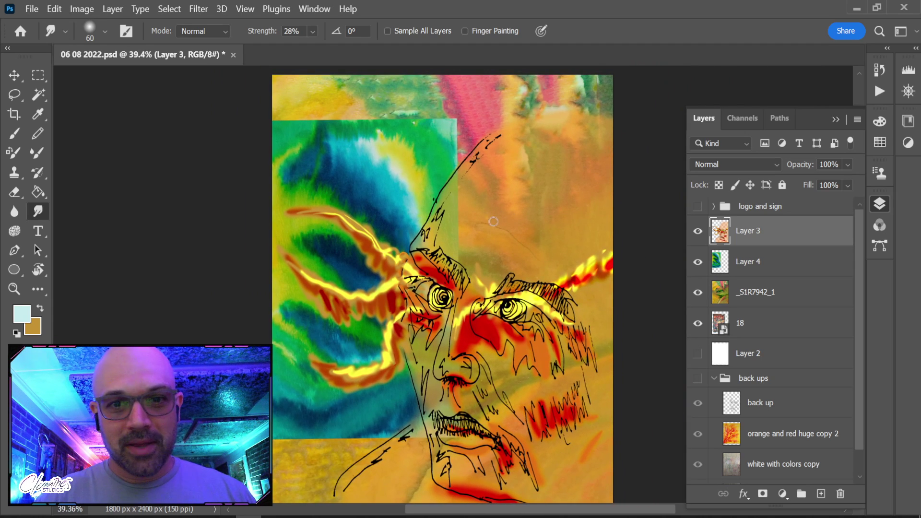
Enlarge the standard Eraser brush to size 150 and make Layer 4 the active layer
key(e)
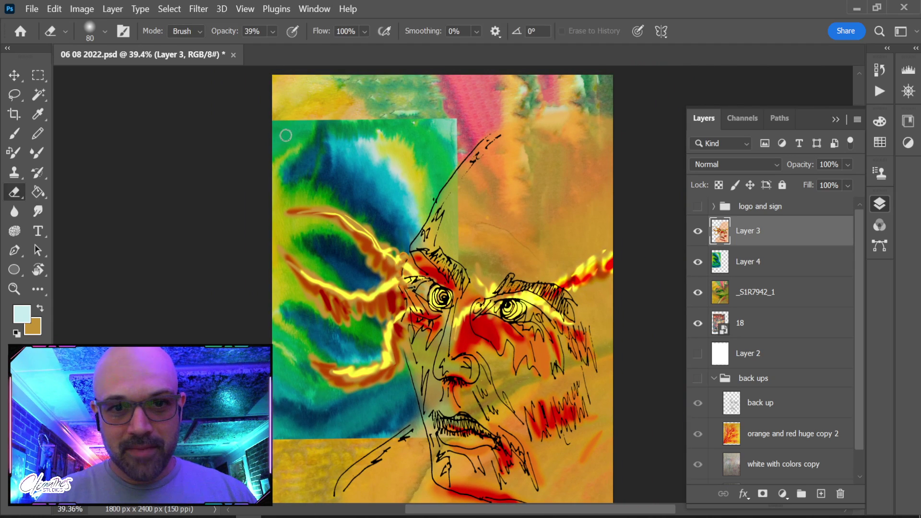
key(bracketright)
key(bracketright)
key(bracketright)
key(bracketright)
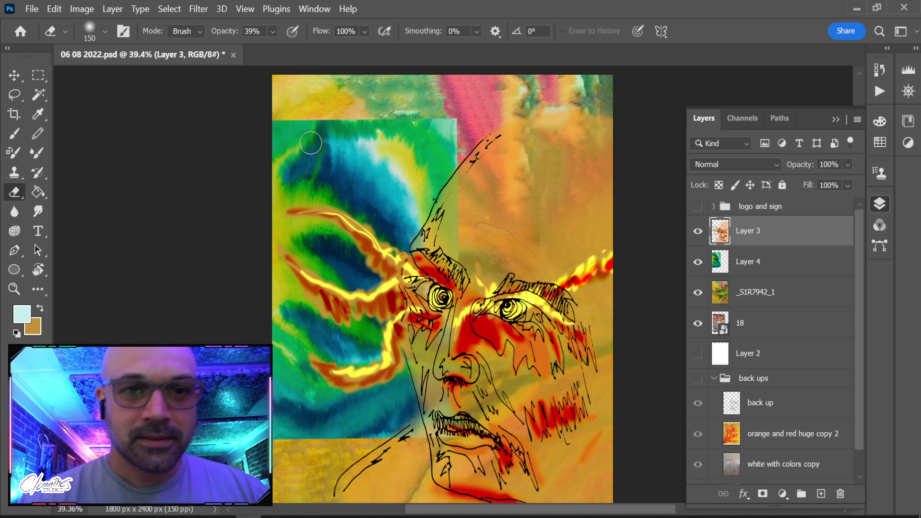
click(756, 261)
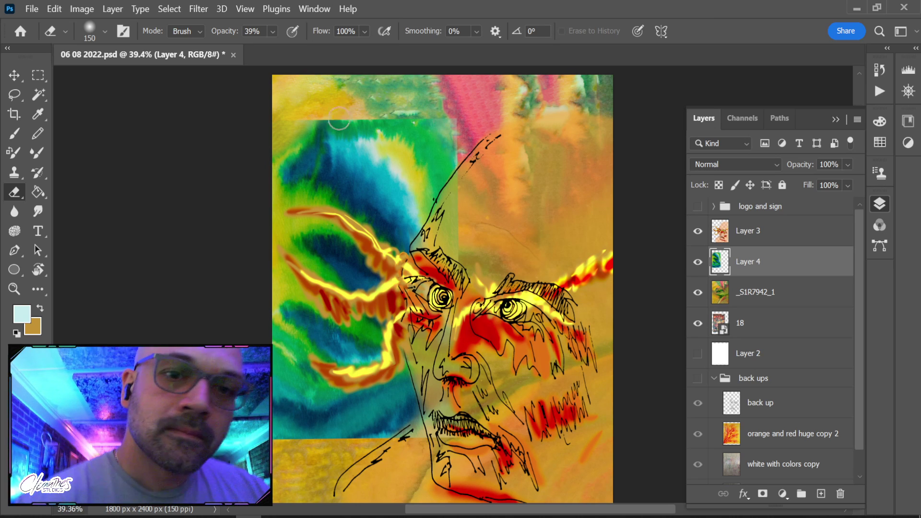
Try to soften the upper edge of the Layer 4 painting by clone stamping and erasing across it
key(s)
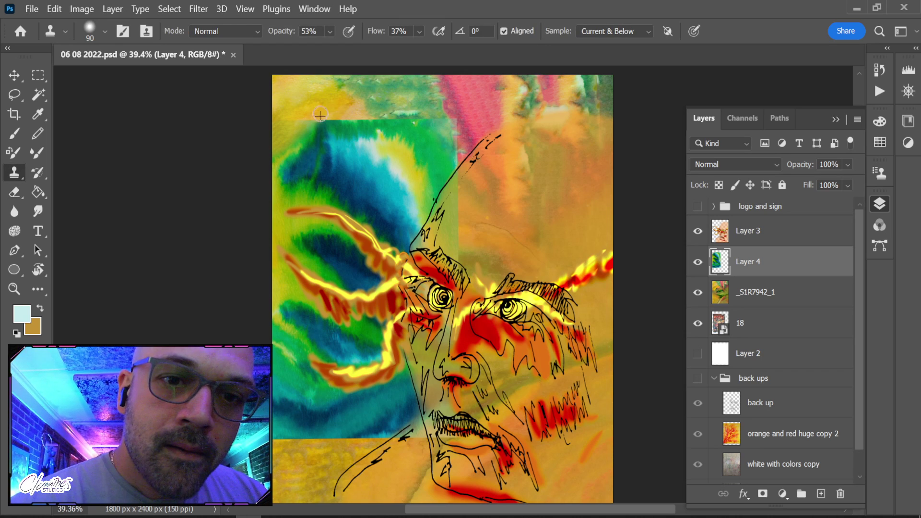
alt+click(315, 125)
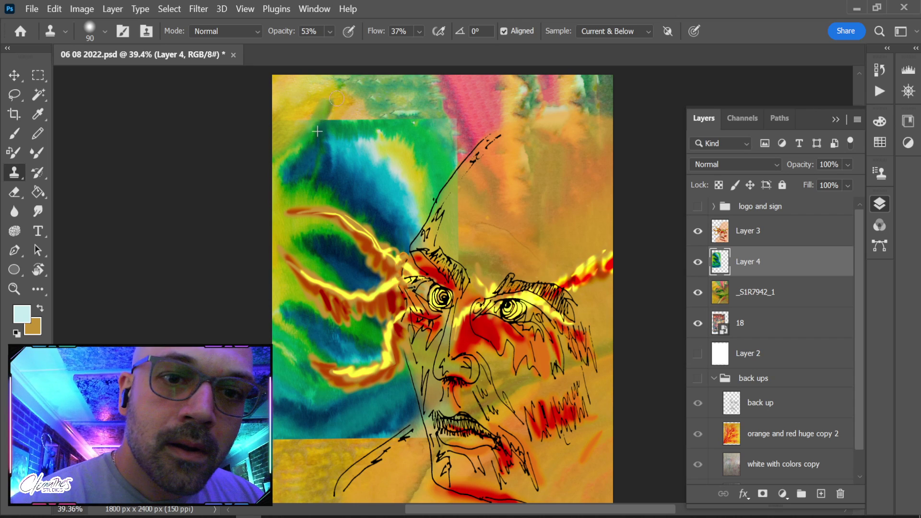
key(e)
mouse_move(312, 112)
mouse_down()
mouse_move(309, 126)
mouse_move(322, 96)
mouse_up()
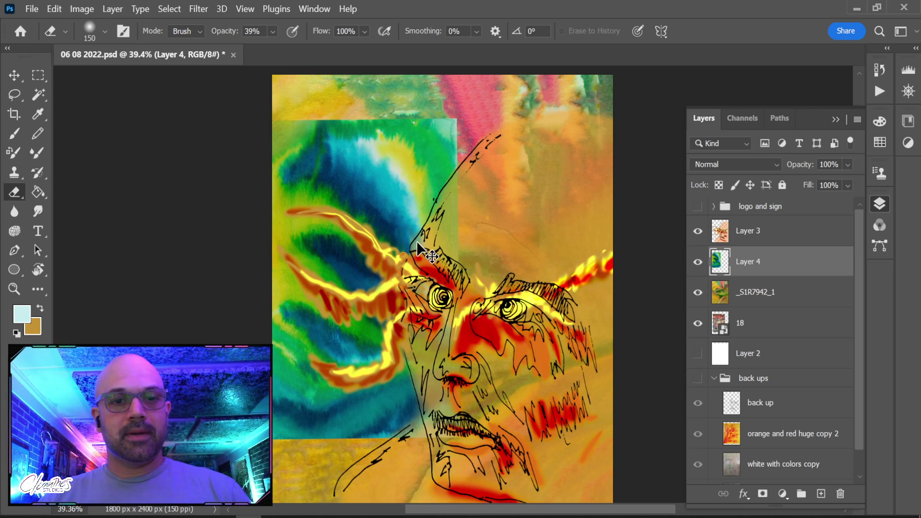
Duplicate Layer 4 directly above the original
drag(801, 269, 821, 494)
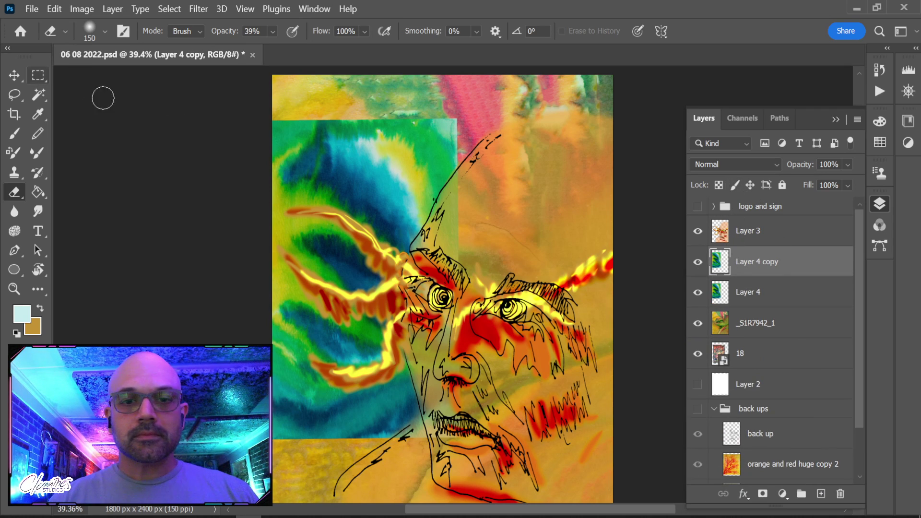
scroll(359, 197, down, 3)
drag(359, 197, 359, 153)
scroll(359, 154, up, 3)
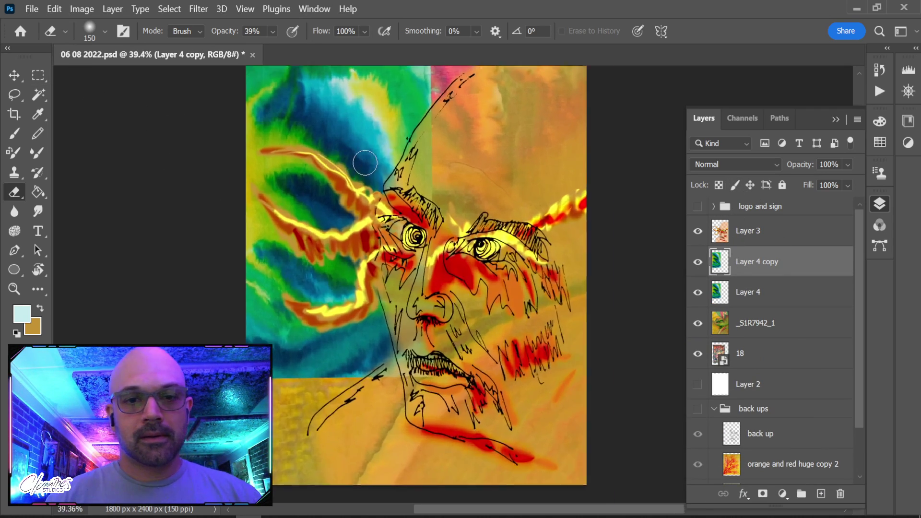
drag(475, 196, 454, 222)
drag(372, 120, 335, 189)
Load the outline of Layer 4 copy as a selection, subtract Layer 3's artwork from it, and invert the selection
ctrl+click(719, 262)
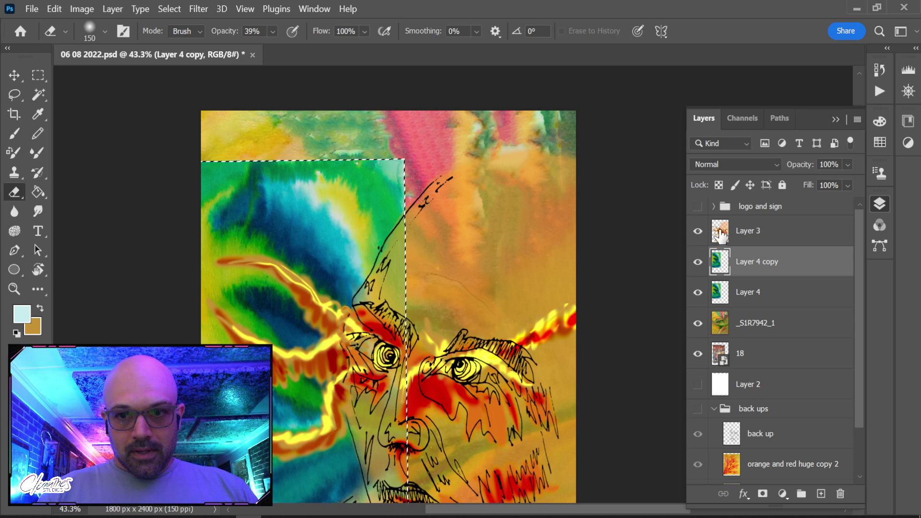
ctrl+alt+click(721, 233)
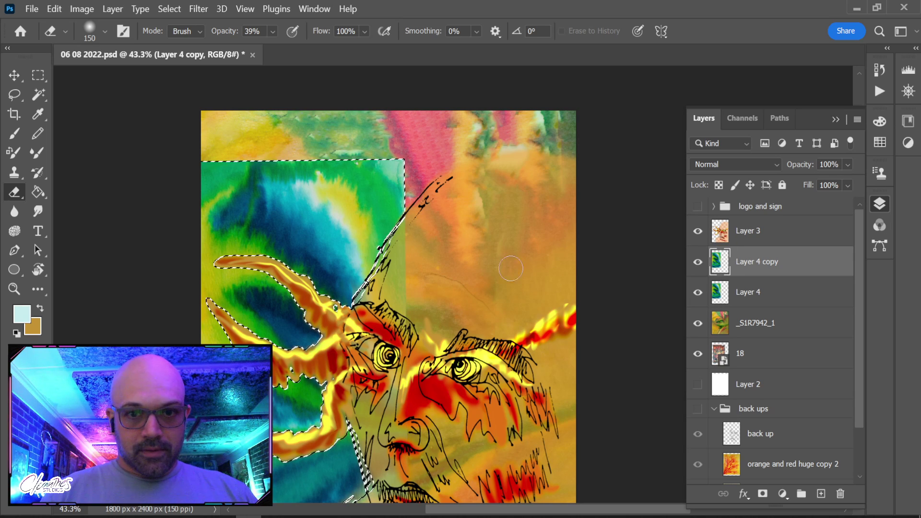
key(ctrl+shift+i)
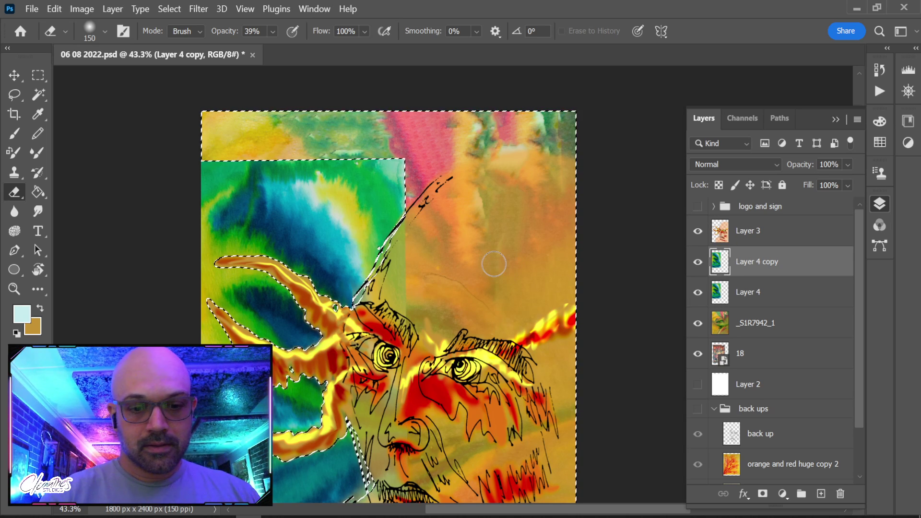
Content-aware fill the selected area on Layer 4 copy to extend the painting across the canvas, and deselect
key(shift+BackSpace)
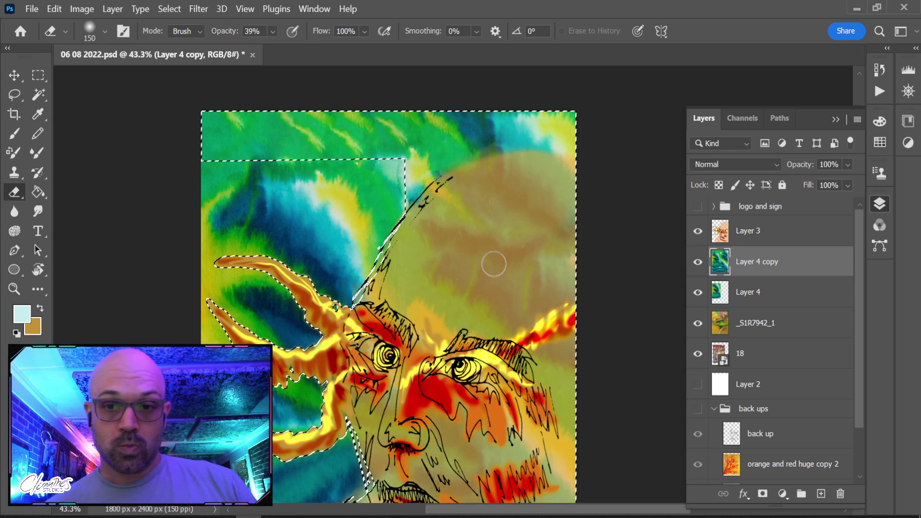
scroll(494, 264, down, 2)
drag(526, 327, 523, 260)
key(ctrl+d)
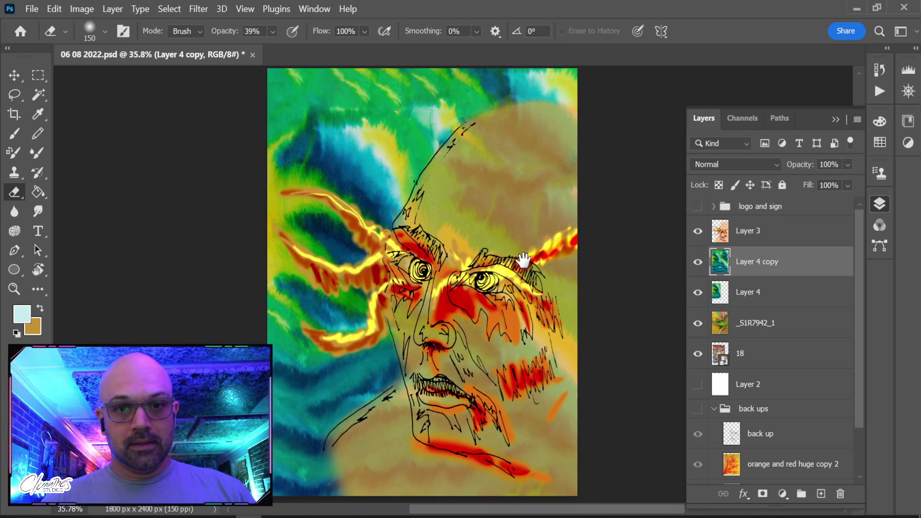
Hide the original Layer 4 and keep Layer 4 copy visible
click(698, 262)
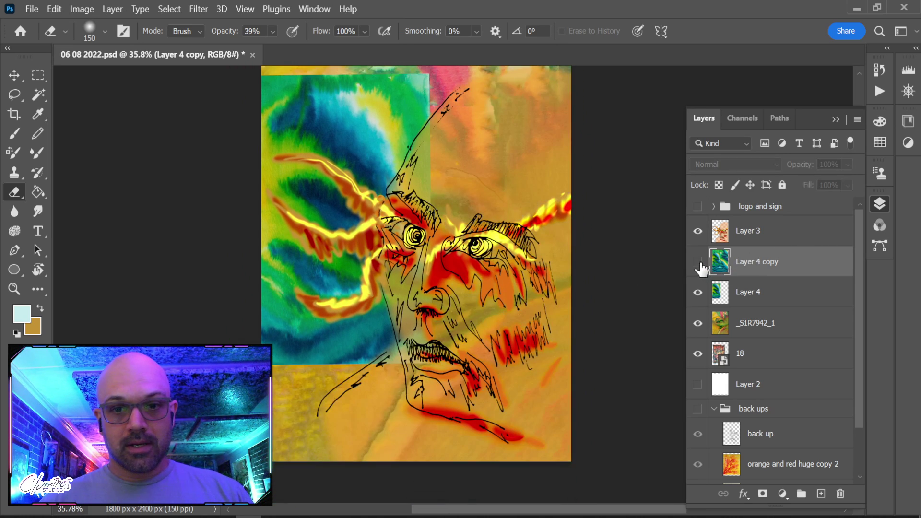
click(697, 292)
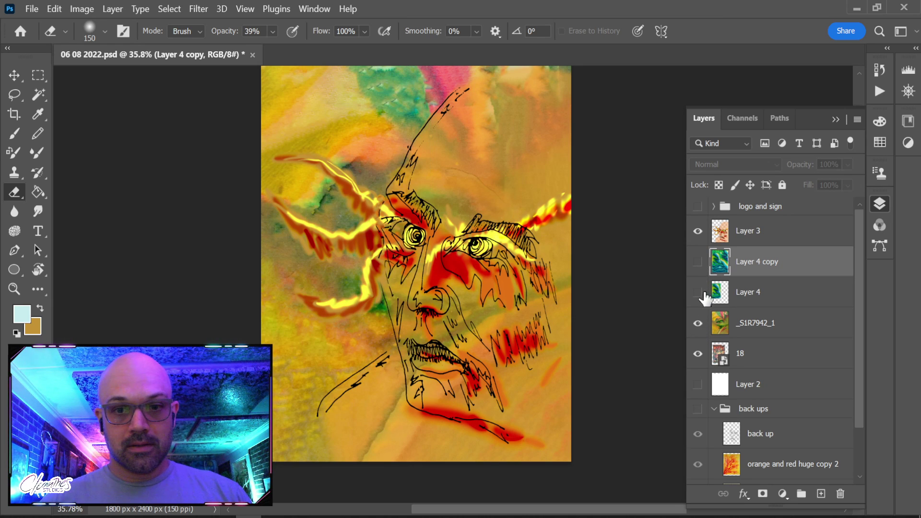
click(697, 261)
Preview blend modes on Layer 4 copy, set it to Difference, and compare the artwork with and without the change
click(744, 165)
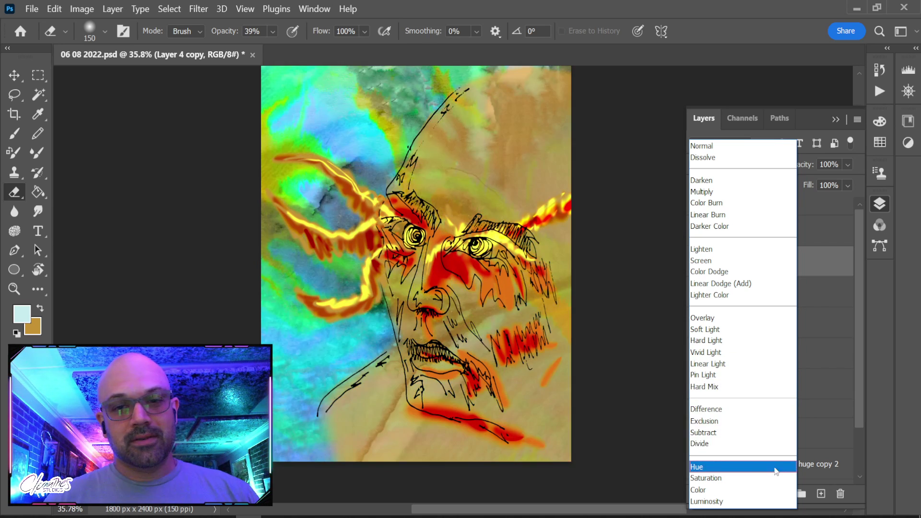
click(835, 355)
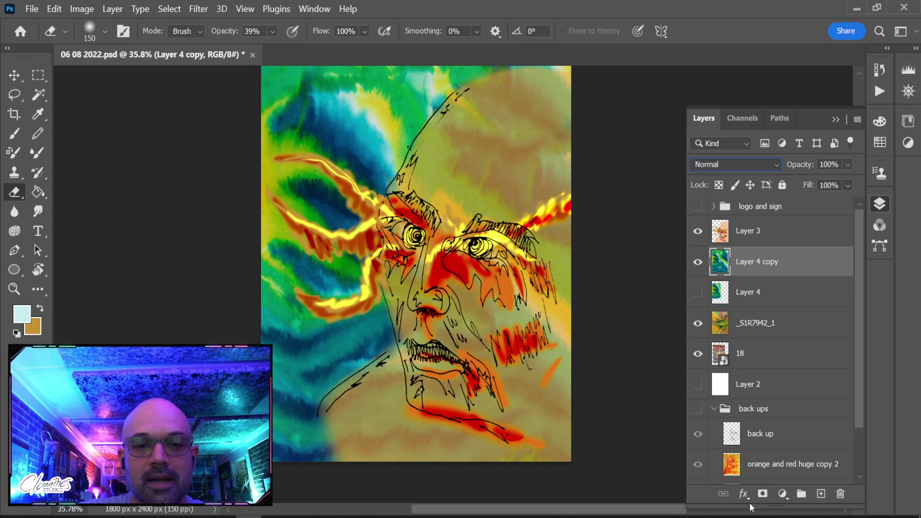
key(alt+shift+e)
mouse_move(585, 211)
mouse_down()
mouse_move(513, 225)
mouse_move(551, 251)
mouse_move(566, 246)
mouse_up()
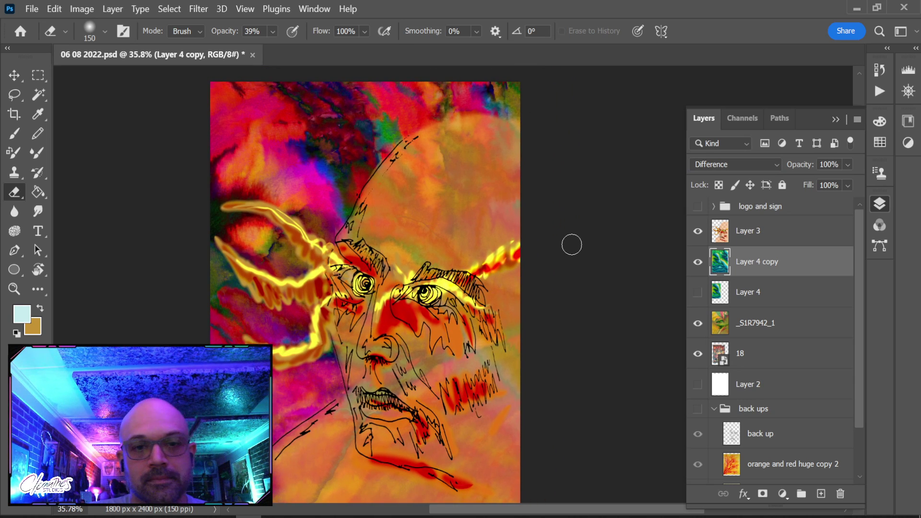
key(ctrl+z)
key(ctrl+shift+z)
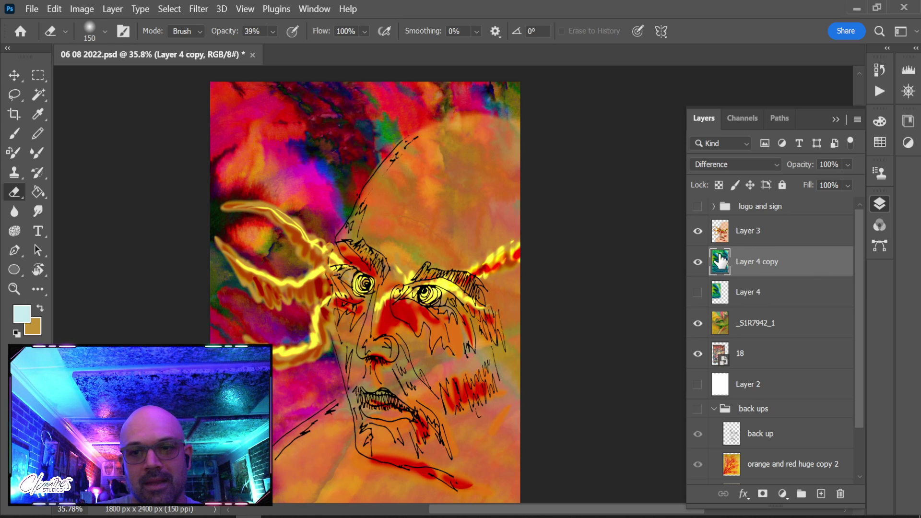
Try lowering the opacity of Layer 4 copy to 45%
click(847, 165)
click(818, 181)
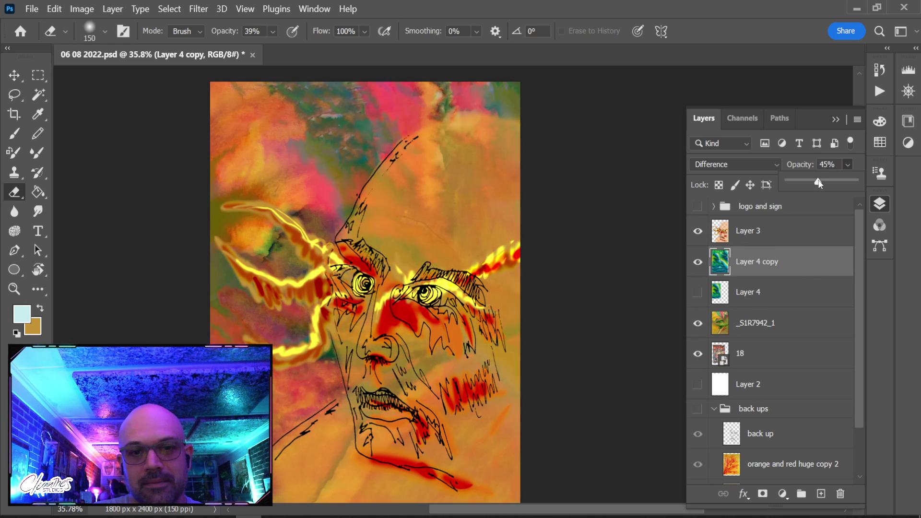
key(ctrl+z)
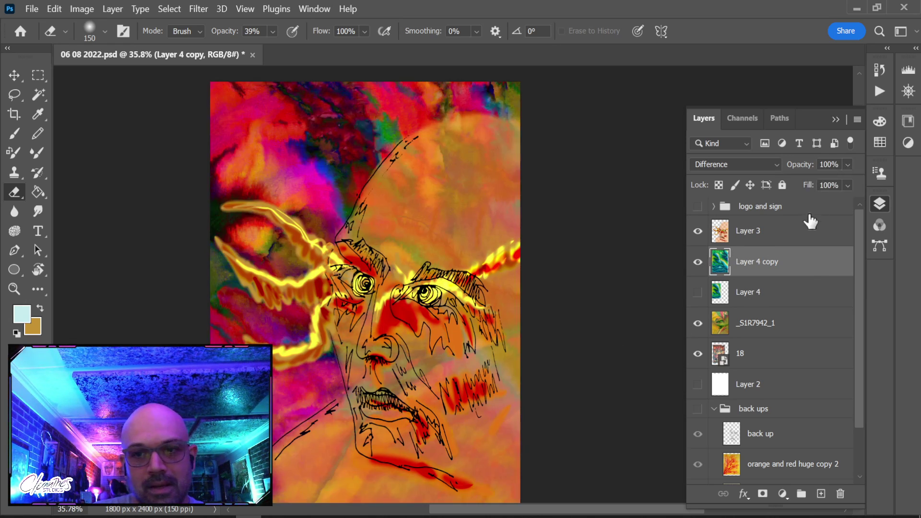
Undo the last change to Layer 4 copy, hide that layer and make Layer 3 active
key(ctrl+z)
click(698, 262)
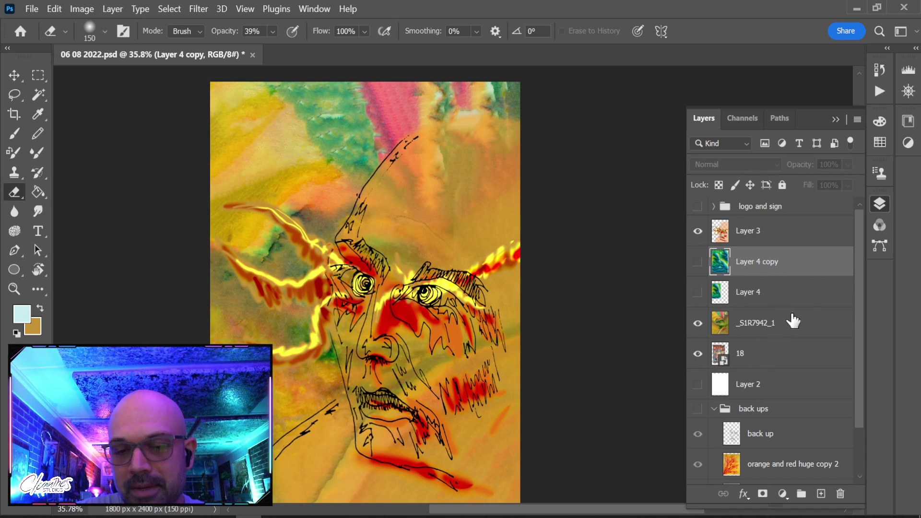
click(767, 232)
drag(581, 225, 536, 260)
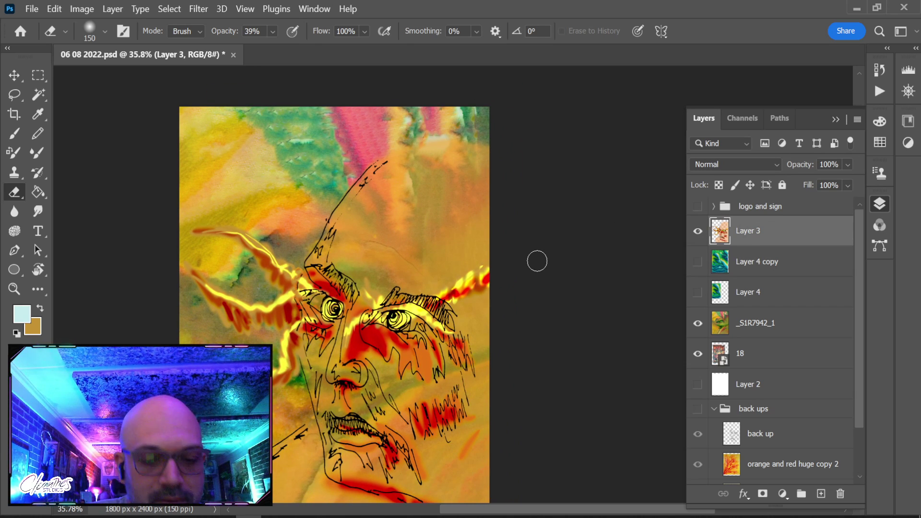
Set up a 200-pixel brush with the pink sampled from the upper background and undo the test stroke on the forehead edge
key(b)
alt+click(370, 134)
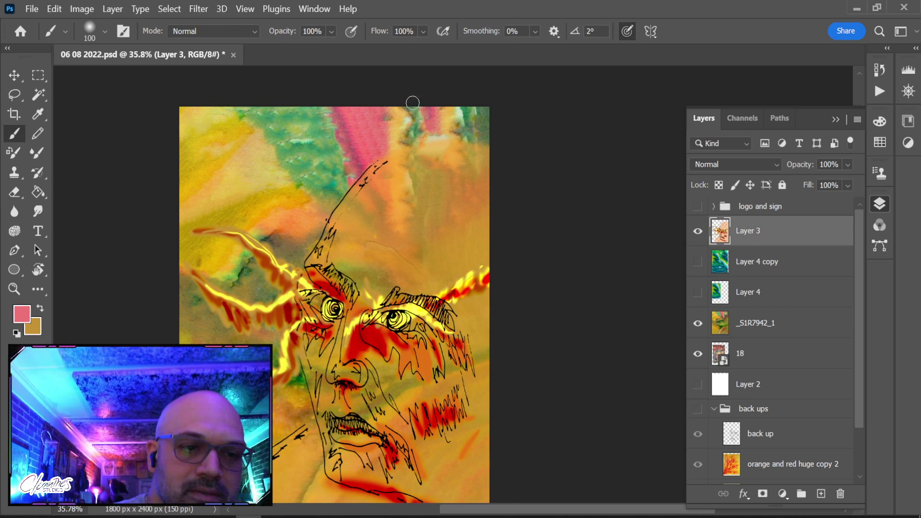
key(bracketright)
key(bracketright)
key(bracketright)
key(bracketright)
key(bracketright)
key(bracketright)
key(bracketright)
key(bracketright)
key(bracketright)
key(bracketright)
mouse_move(331, 230)
mouse_down()
mouse_move(321, 248)
mouse_move(340, 217)
mouse_up()
key(ctrl+z)
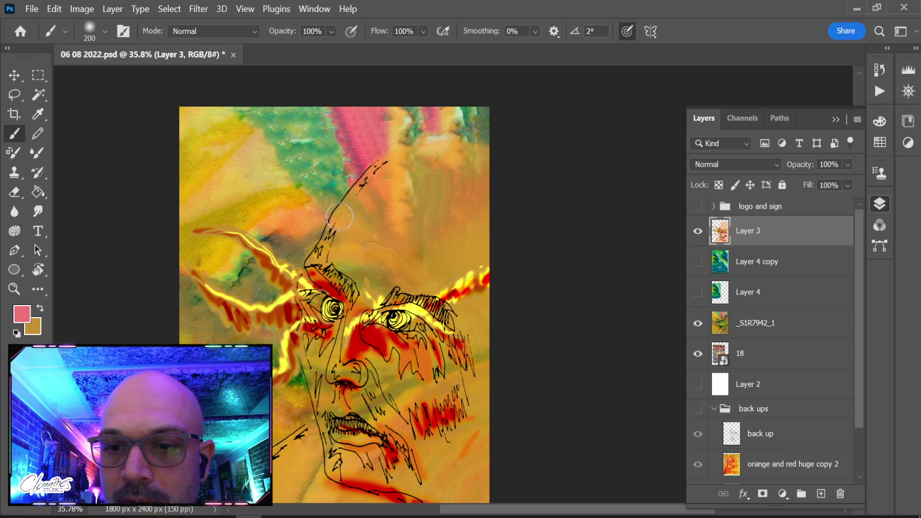
Set the brush mode to Color and tint the forehead's outline and the area around the eyes pink
click(205, 32)
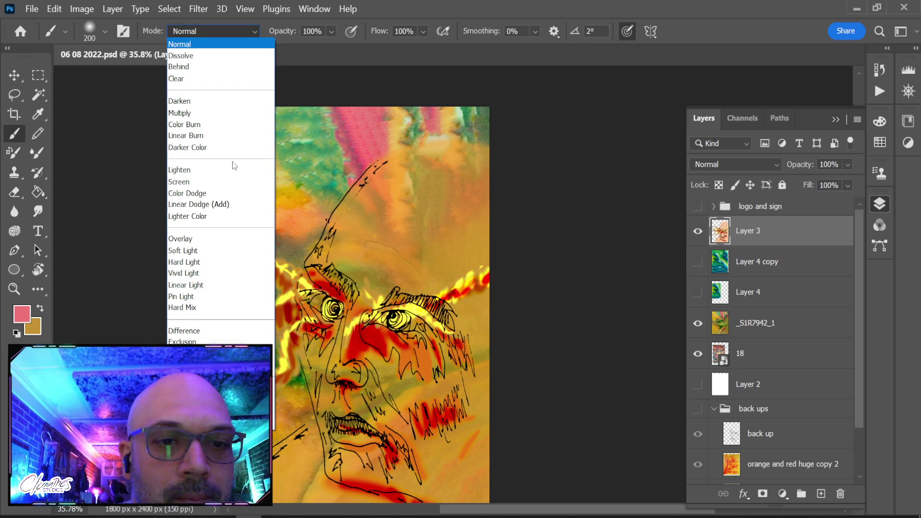
click(182, 410)
mouse_move(336, 247)
mouse_down()
mouse_move(309, 257)
mouse_move(325, 249)
mouse_move(362, 185)
mouse_move(354, 201)
mouse_up()
drag(395, 288, 388, 284)
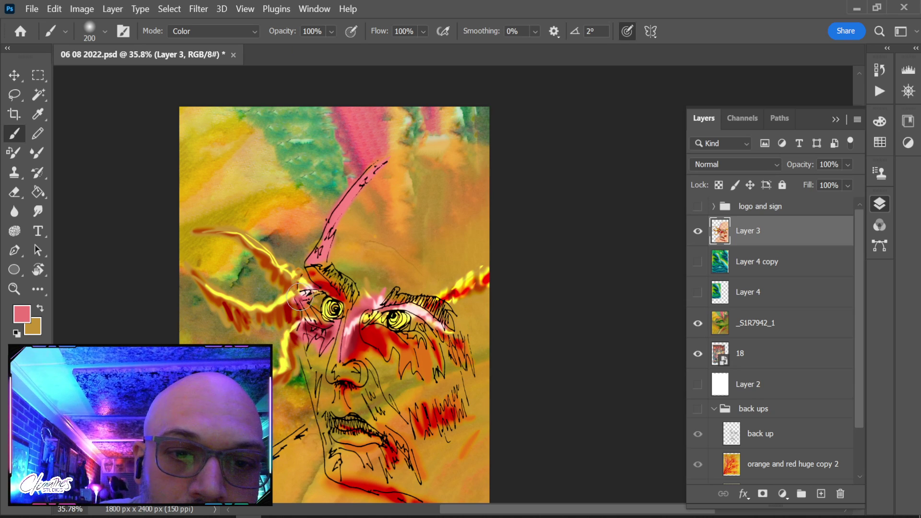
Tint the far cheek, the jaw area, the near side of the face and the skin around the mouth pink
mouse_move(444, 364)
mouse_down()
mouse_move(478, 353)
mouse_move(447, 376)
mouse_move(456, 405)
mouse_move(453, 397)
mouse_move(436, 430)
mouse_move(417, 417)
mouse_move(442, 433)
mouse_up()
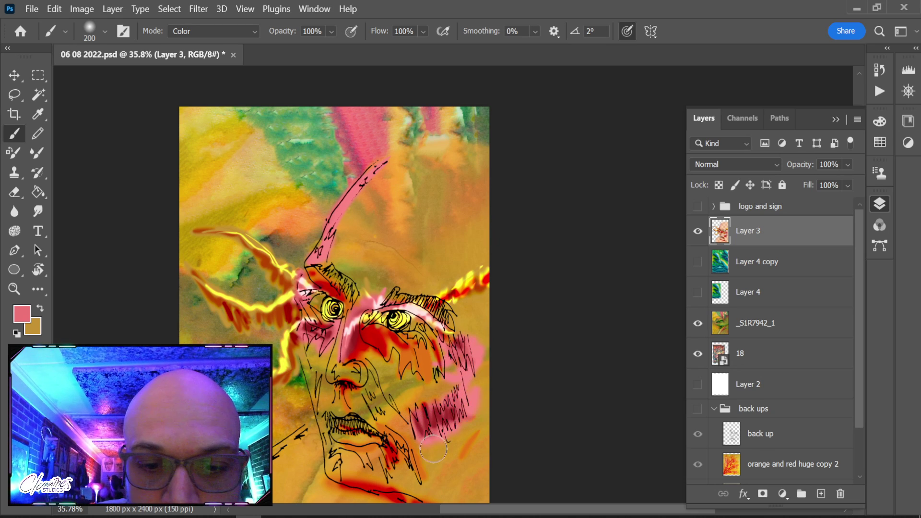
mouse_move(365, 485)
mouse_down()
mouse_move(434, 506)
mouse_move(471, 433)
mouse_up()
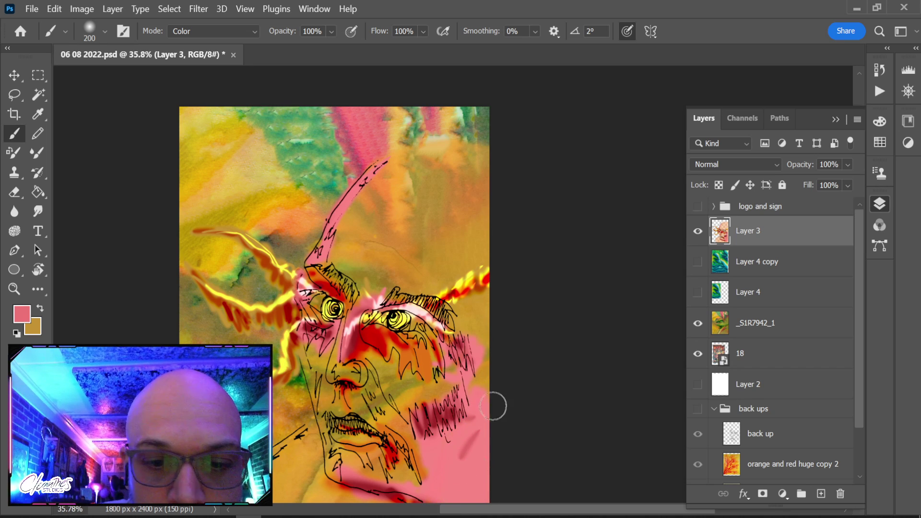
mouse_move(322, 463)
mouse_down()
mouse_move(315, 403)
mouse_move(336, 406)
mouse_move(337, 380)
mouse_move(338, 400)
mouse_move(321, 392)
mouse_move(324, 381)
mouse_move(315, 407)
mouse_move(309, 379)
mouse_move(322, 364)
mouse_up()
mouse_move(388, 392)
mouse_down()
mouse_move(370, 377)
mouse_move(402, 433)
mouse_move(374, 397)
mouse_move(372, 409)
mouse_move(370, 395)
mouse_move(410, 450)
mouse_move(336, 395)
mouse_move(337, 416)
mouse_up()
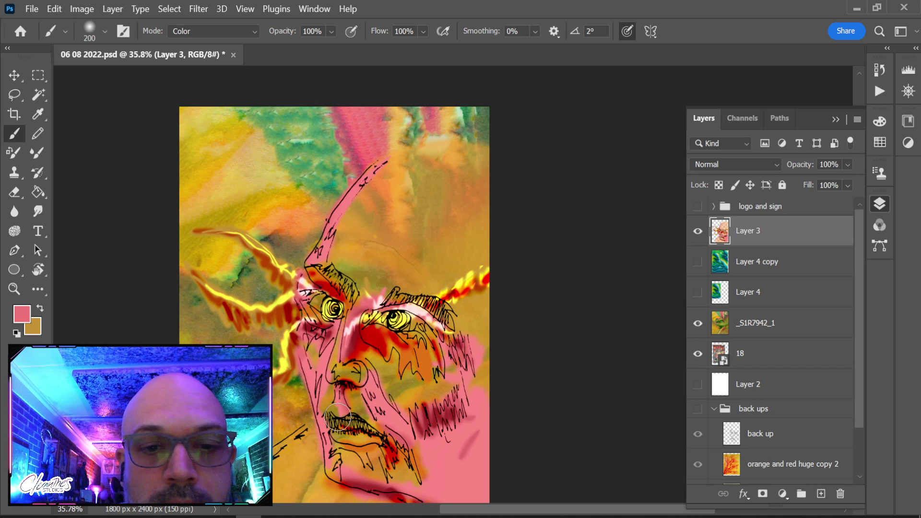
Sample the bright yellow of the tendrils and tint the nose, upper lip, brows, upper tendril and streaks beside the brows with it
alt+click(286, 298)
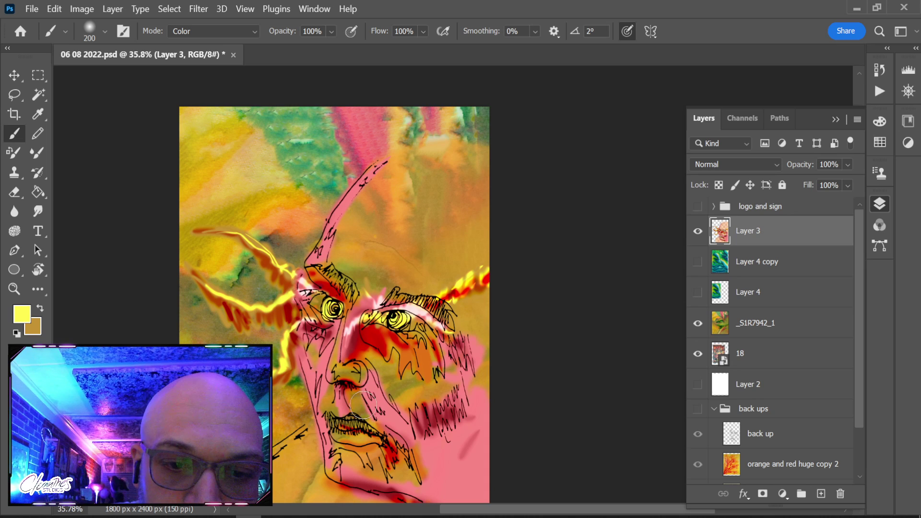
mouse_move(336, 398)
mouse_down()
mouse_move(327, 408)
mouse_move(336, 403)
mouse_move(343, 335)
mouse_move(334, 364)
mouse_move(355, 373)
mouse_move(417, 254)
mouse_move(449, 252)
mouse_up()
drag(392, 298, 487, 207)
mouse_move(417, 306)
mouse_down()
mouse_move(436, 280)
mouse_move(509, 241)
mouse_move(444, 309)
mouse_move(465, 309)
mouse_move(463, 347)
mouse_move(445, 327)
mouse_move(438, 352)
mouse_move(424, 289)
mouse_up()
mouse_move(303, 279)
mouse_down()
mouse_move(250, 233)
mouse_move(195, 230)
mouse_up()
drag(319, 283, 290, 219)
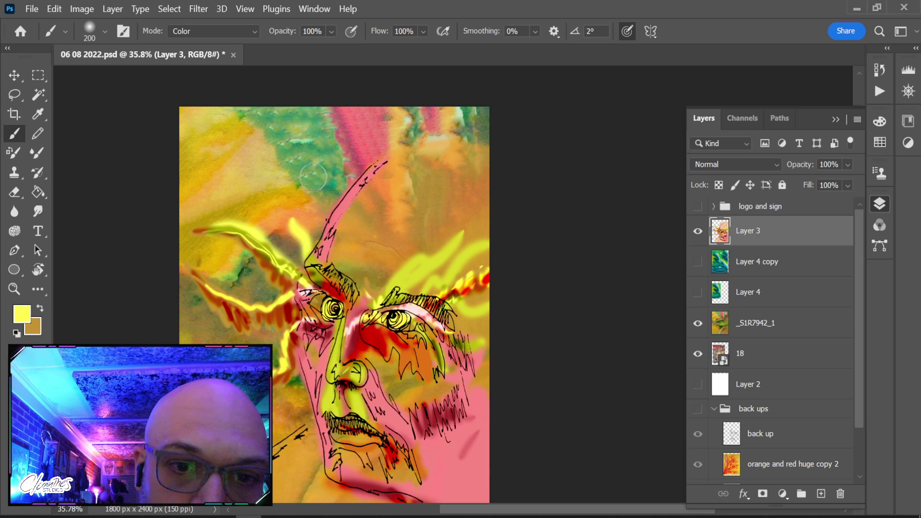
drag(340, 269, 378, 183)
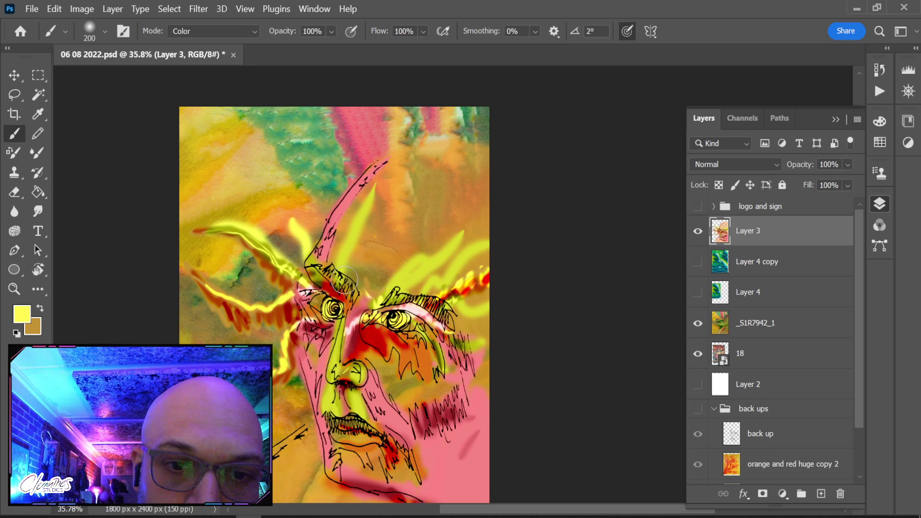
drag(360, 215, 378, 177)
mouse_move(384, 289)
mouse_down()
mouse_move(373, 261)
mouse_move(378, 211)
mouse_up()
key(ctrl+z)
key(ctrl+z)
key(ctrl+z)
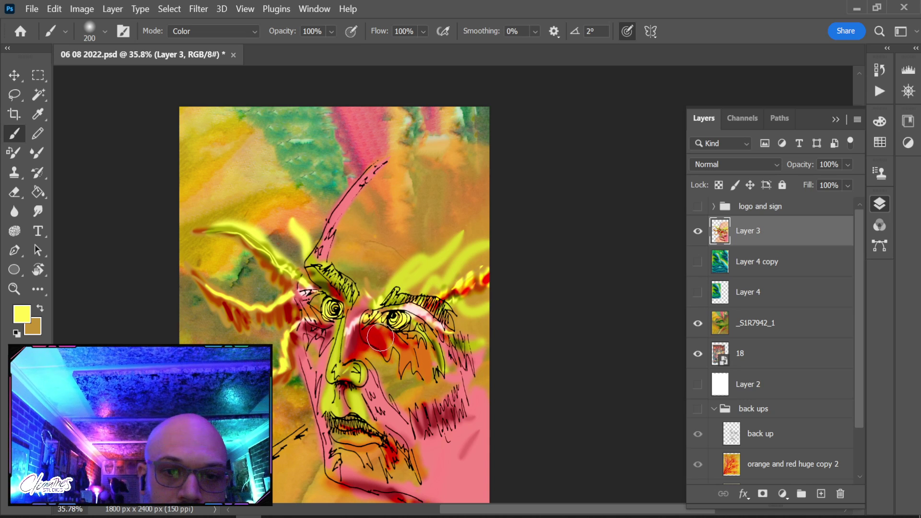
Add a yellow touch below the eyes, and tint the forehead contour and back edge of the head with green sampled from the background
drag(334, 326, 289, 377)
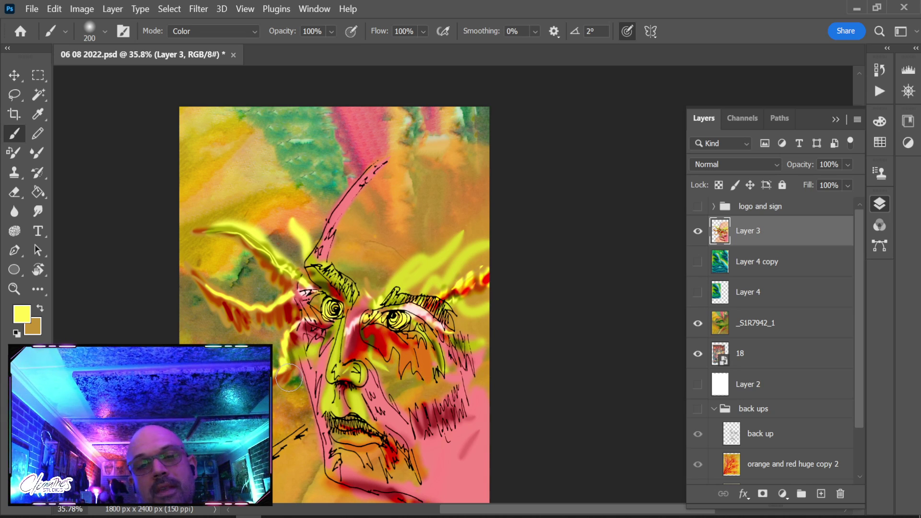
alt+click(321, 173)
drag(338, 252, 385, 174)
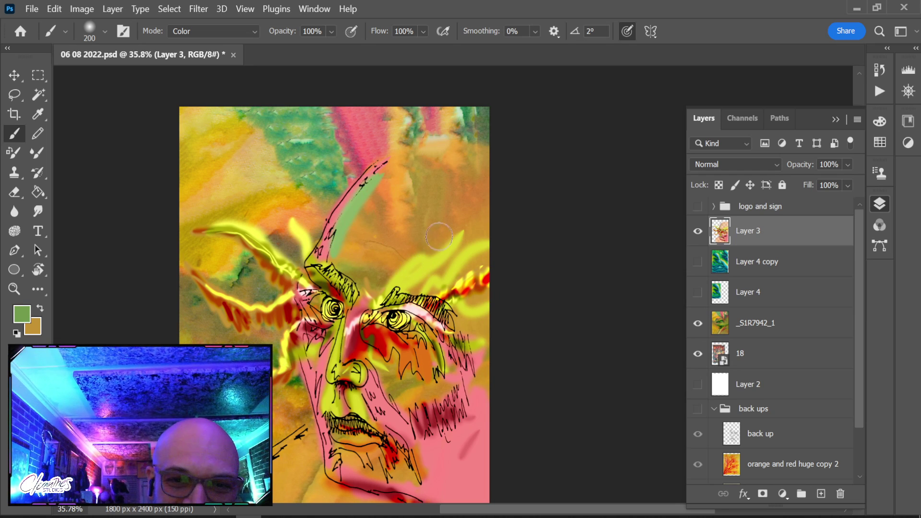
mouse_move(484, 197)
mouse_down()
mouse_move(489, 185)
mouse_move(493, 228)
mouse_up()
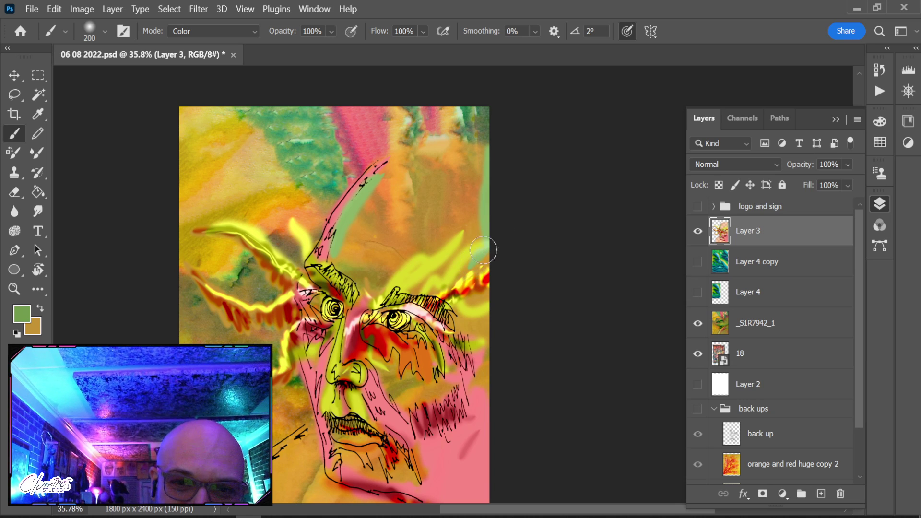
mouse_move(485, 147)
mouse_down()
mouse_move(467, 135)
mouse_move(475, 115)
mouse_up()
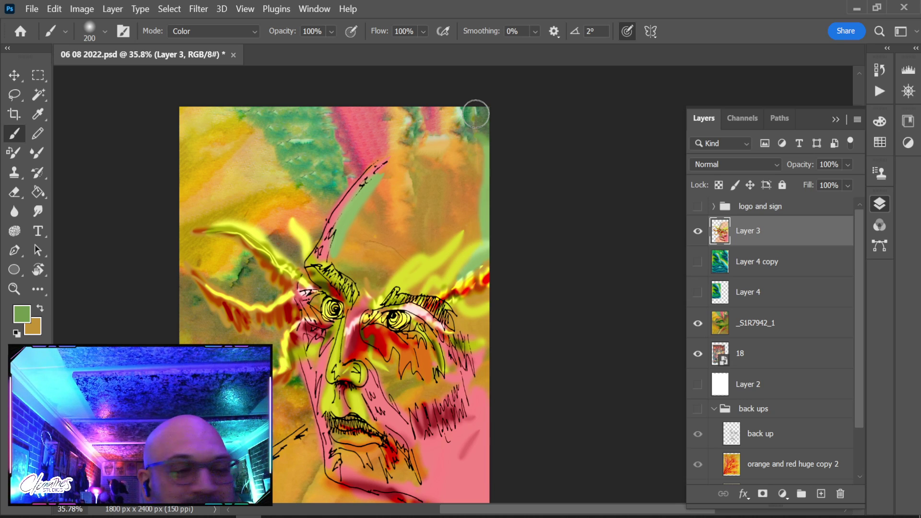
drag(382, 165, 429, 136)
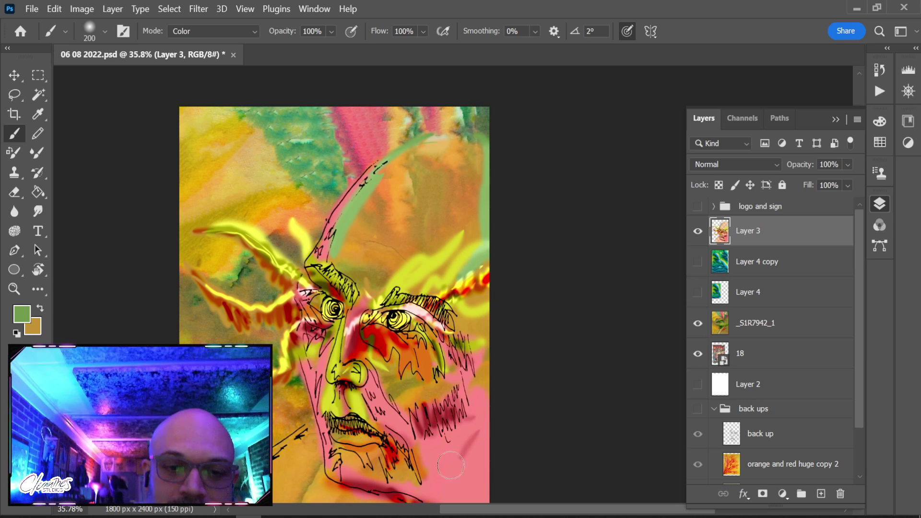
Tint the shoulder, the neck and the area under the jawline green down to the canvas edge
click(400, 510)
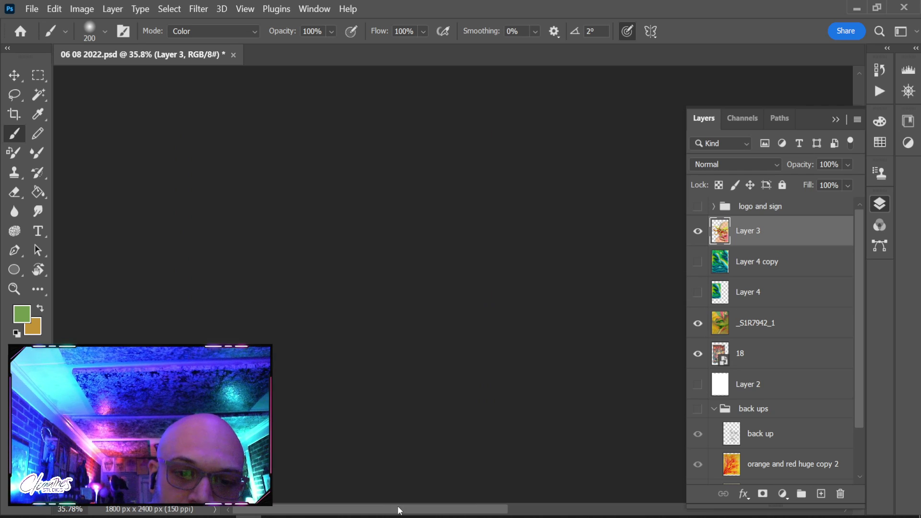
key(ctrl+0)
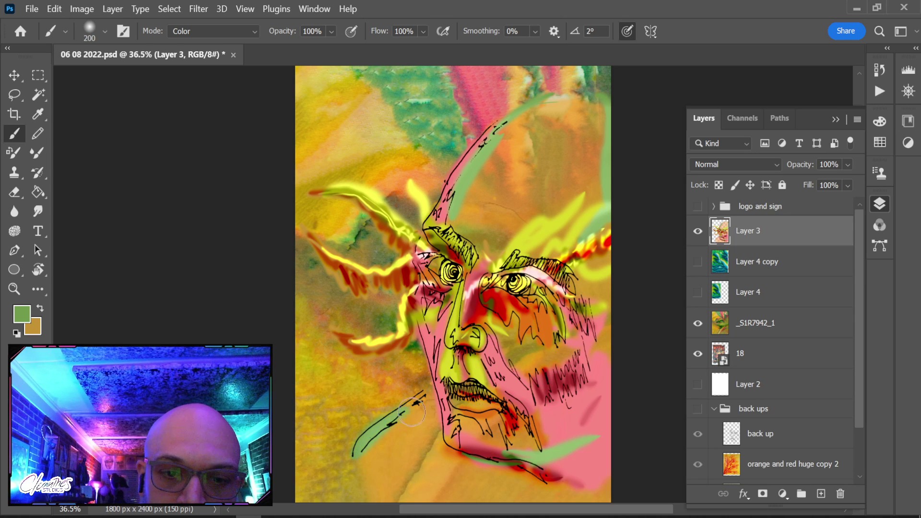
drag(427, 432, 431, 423)
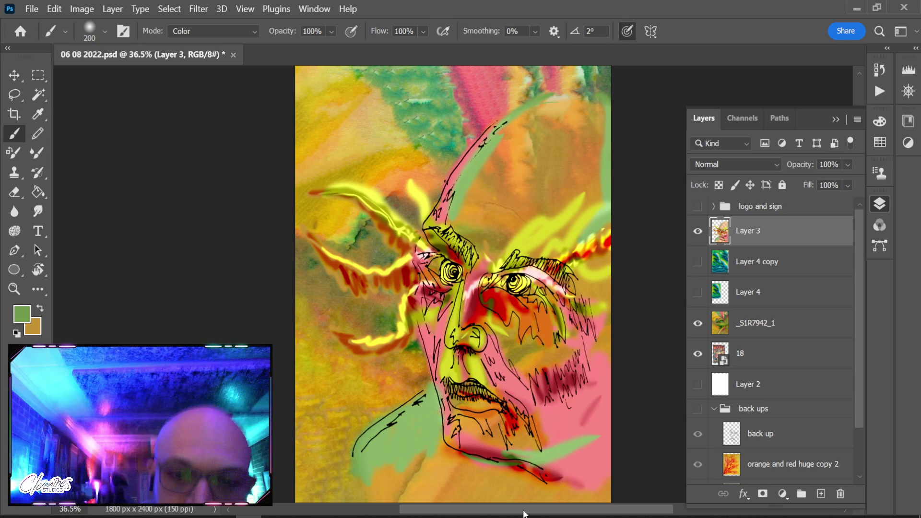
mouse_move(436, 445)
mouse_down()
mouse_move(469, 465)
mouse_move(530, 475)
mouse_move(478, 470)
mouse_move(543, 493)
mouse_move(620, 491)
mouse_move(541, 472)
mouse_move(610, 481)
mouse_up()
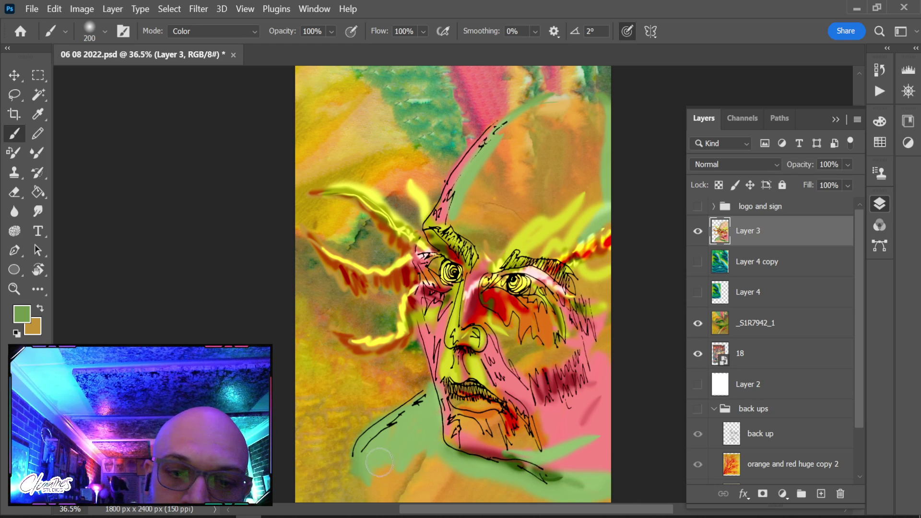
mouse_move(405, 477)
mouse_down()
mouse_move(450, 464)
mouse_move(492, 496)
mouse_move(529, 491)
mouse_up()
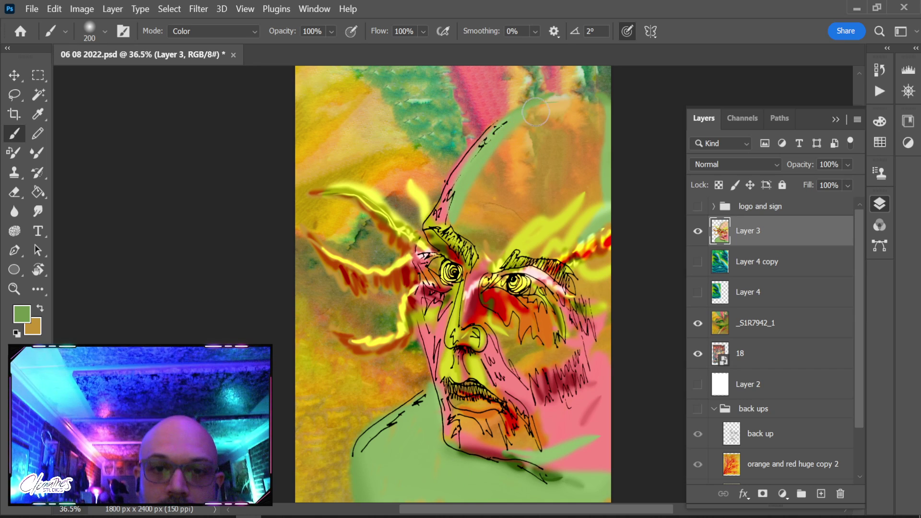
Sample a sandy yellow from the forehead and tint the whole forehead and scalp with it
alt+click(508, 135)
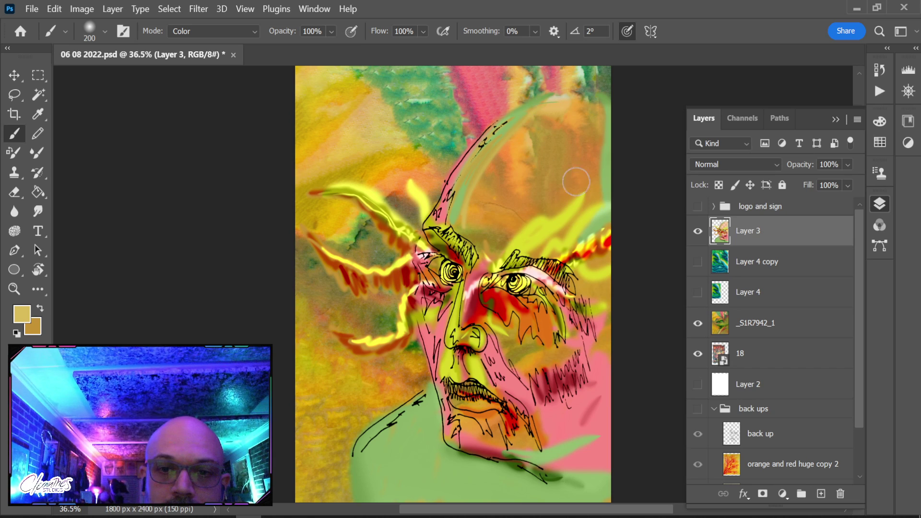
mouse_move(579, 216)
mouse_down()
mouse_move(597, 154)
mouse_move(573, 222)
mouse_move(586, 143)
mouse_move(543, 251)
mouse_move(571, 136)
mouse_move(572, 149)
mouse_move(501, 242)
mouse_up()
mouse_move(539, 167)
mouse_down()
mouse_move(573, 117)
mouse_move(581, 125)
mouse_move(514, 195)
mouse_move(490, 251)
mouse_move(544, 122)
mouse_move(493, 167)
mouse_move(457, 226)
mouse_up()
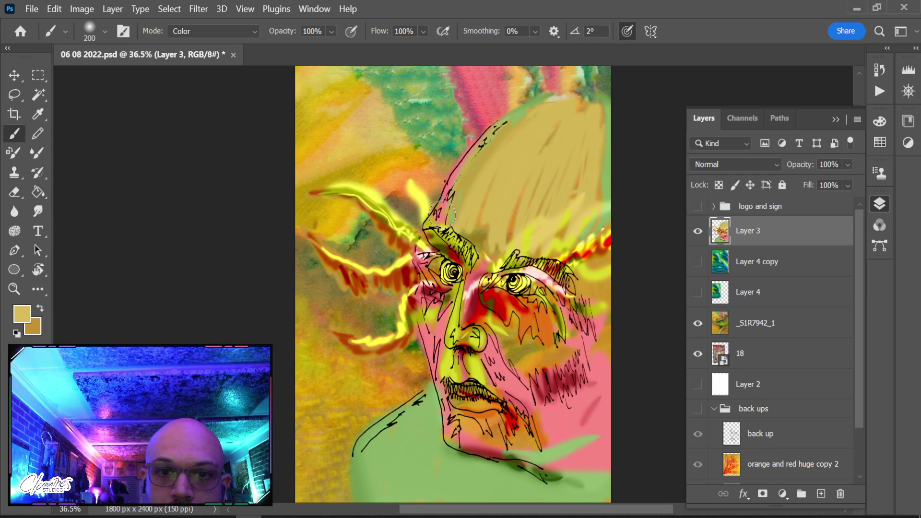
Lower the brush opacity to 61% and streak the forehead edge and back of the head with pink sampled from the face
click(331, 31)
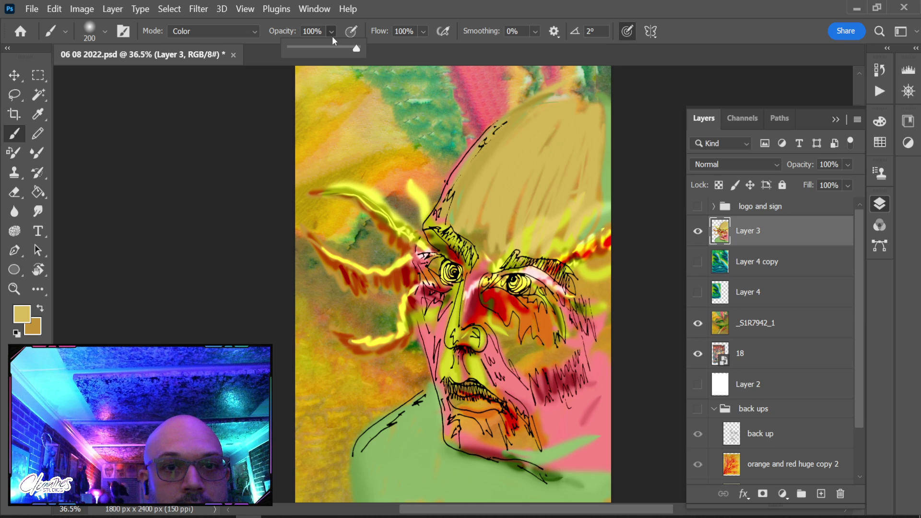
click(458, 197)
alt+click(446, 205)
mouse_move(446, 205)
mouse_down()
mouse_move(468, 157)
mouse_move(524, 104)
mouse_move(540, 103)
mouse_move(476, 174)
mouse_move(452, 222)
mouse_move(465, 207)
mouse_up()
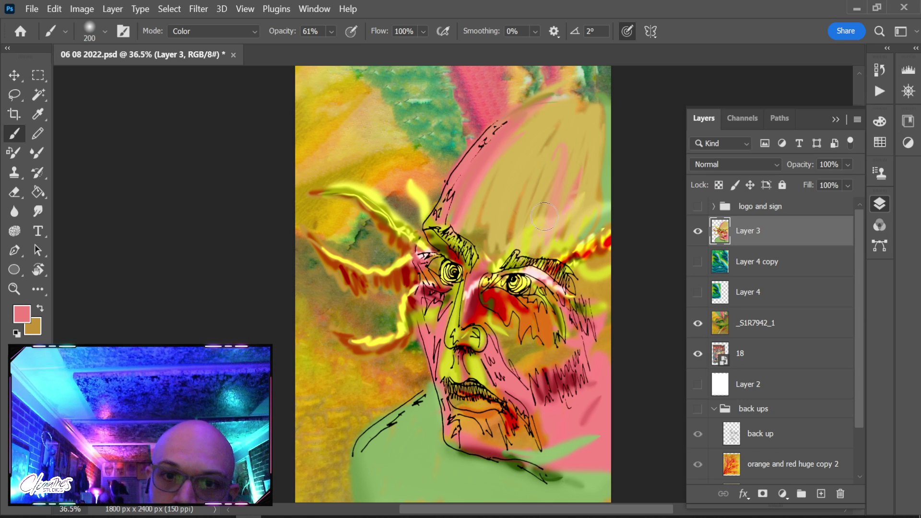
mouse_move(570, 173)
mouse_down()
mouse_move(586, 211)
mouse_move(591, 102)
mouse_move(577, 142)
mouse_move(587, 93)
mouse_move(597, 226)
mouse_up()
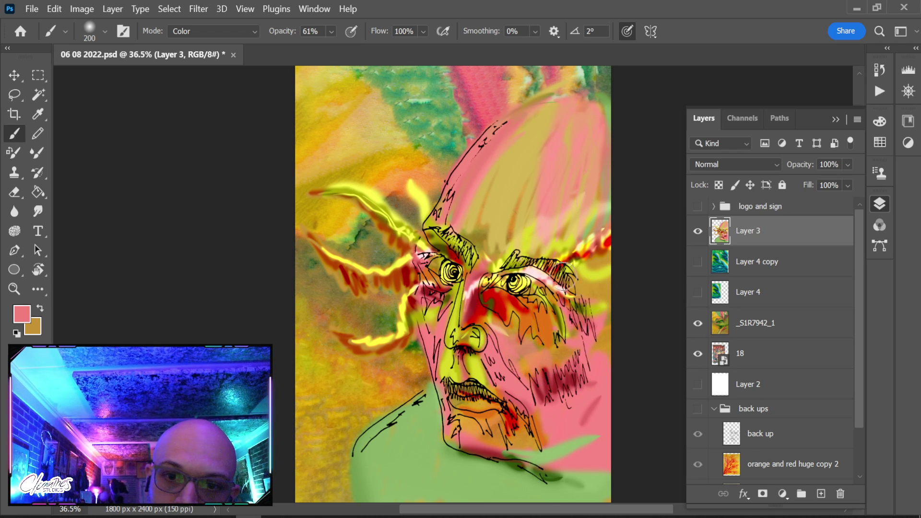
Sample orange from the background and tint the outer edge of the shoulder with it
alt+click(381, 148)
alt+click(410, 163)
mouse_move(368, 447)
mouse_down()
mouse_move(365, 477)
mouse_move(367, 444)
mouse_move(409, 414)
mouse_move(351, 456)
mouse_move(424, 395)
mouse_up()
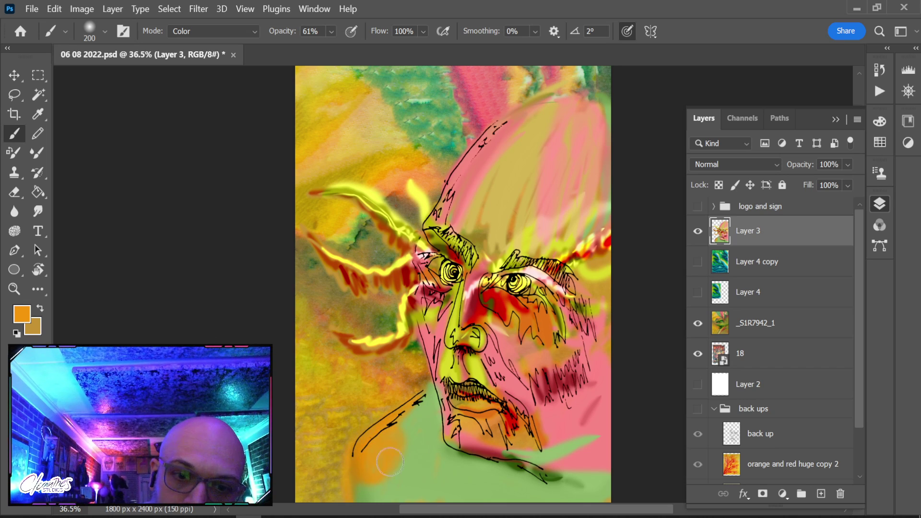
Tint the forehead, scalp and far cheek orange over the sandy and pink areas
scroll(411, 496, left, 5)
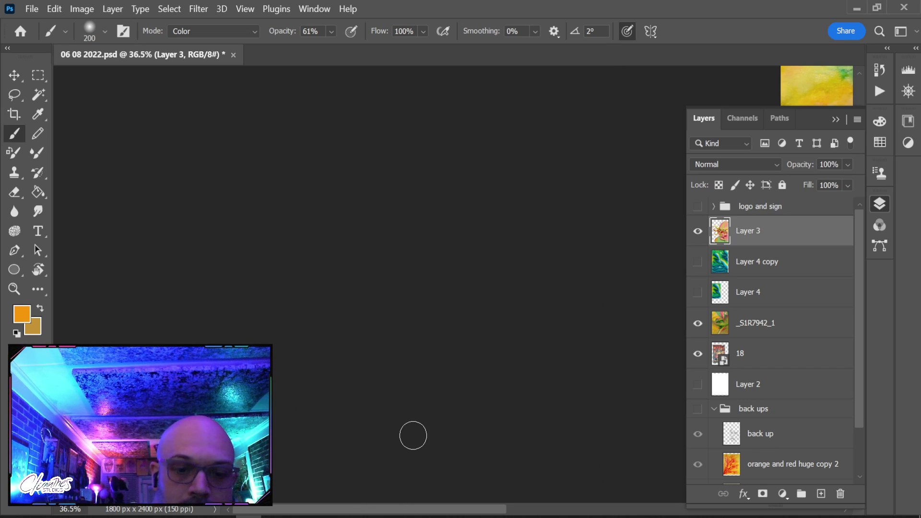
scroll(412, 436, right, 5)
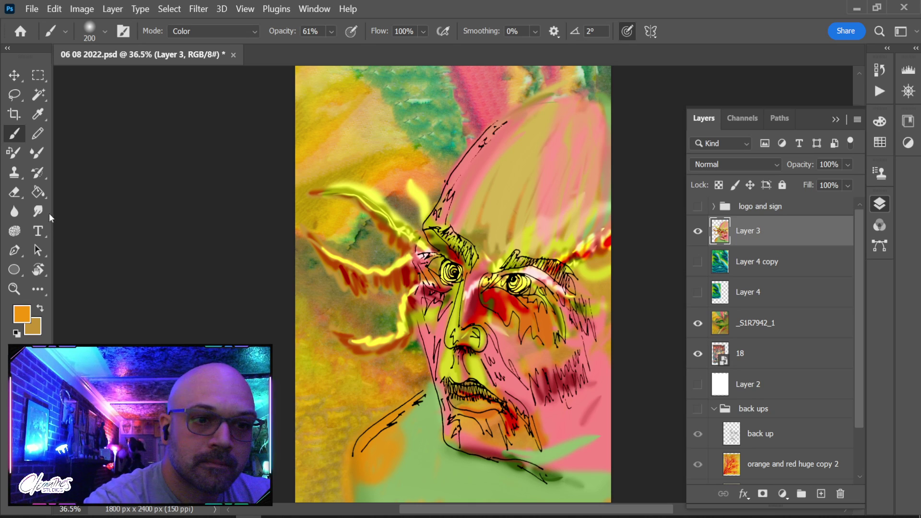
mouse_move(488, 185)
mouse_down()
mouse_move(472, 225)
mouse_move(473, 183)
mouse_move(531, 117)
mouse_move(524, 163)
mouse_up()
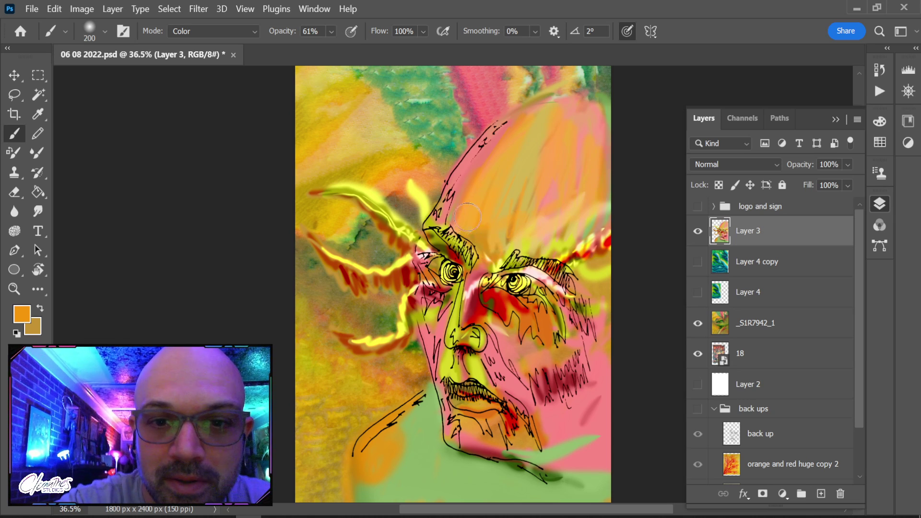
mouse_move(452, 188)
mouse_down()
mouse_move(488, 144)
mouse_move(543, 113)
mouse_up()
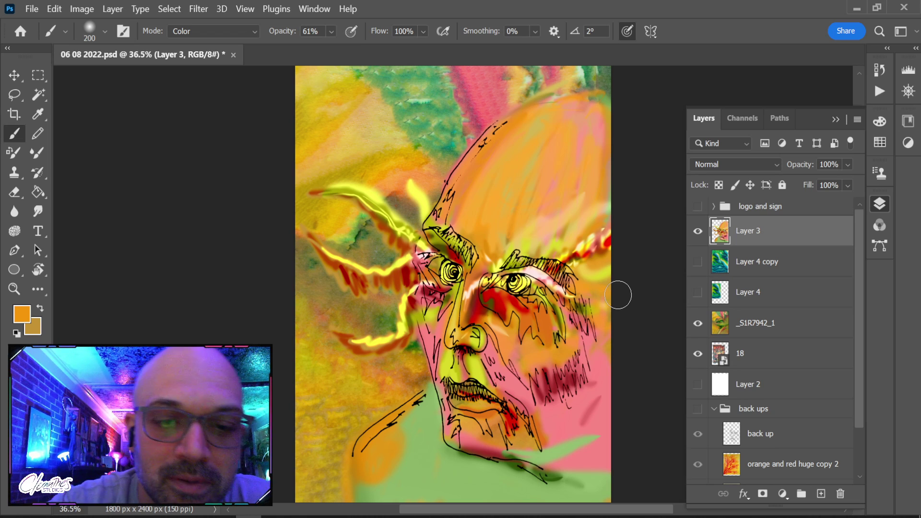
Extend the orange tint across the shoulder and near side of the neck, and over the curved tendrils beside the face
mouse_move(376, 454)
mouse_down()
mouse_move(360, 487)
mouse_move(384, 498)
mouse_up()
drag(420, 405, 438, 407)
mouse_move(338, 330)
mouse_down()
mouse_move(404, 332)
mouse_move(412, 254)
mouse_move(344, 288)
mouse_move(396, 287)
mouse_move(419, 274)
mouse_move(378, 214)
mouse_move(344, 220)
mouse_move(442, 225)
mouse_move(401, 169)
mouse_up()
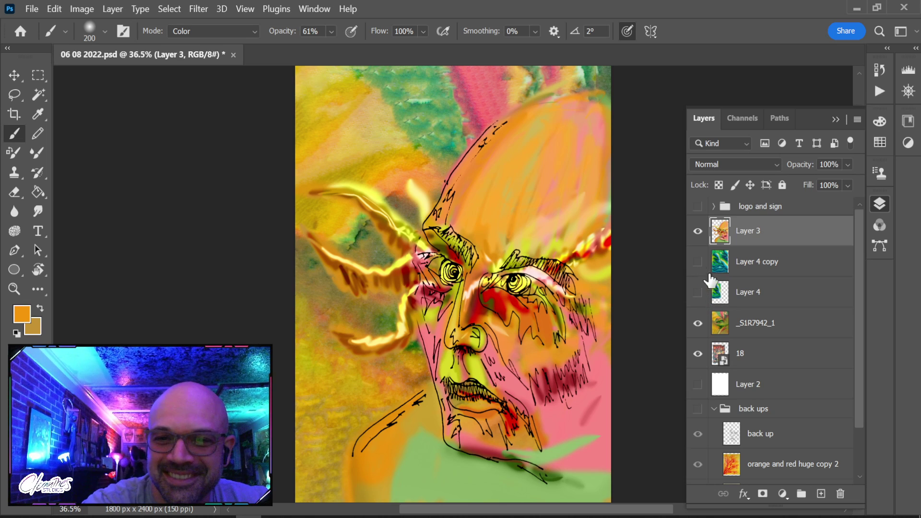
Toggle Layer 4 copy to compare the backgrounds and leave it visible behind the figure
click(693, 263)
click(697, 265)
click(697, 263)
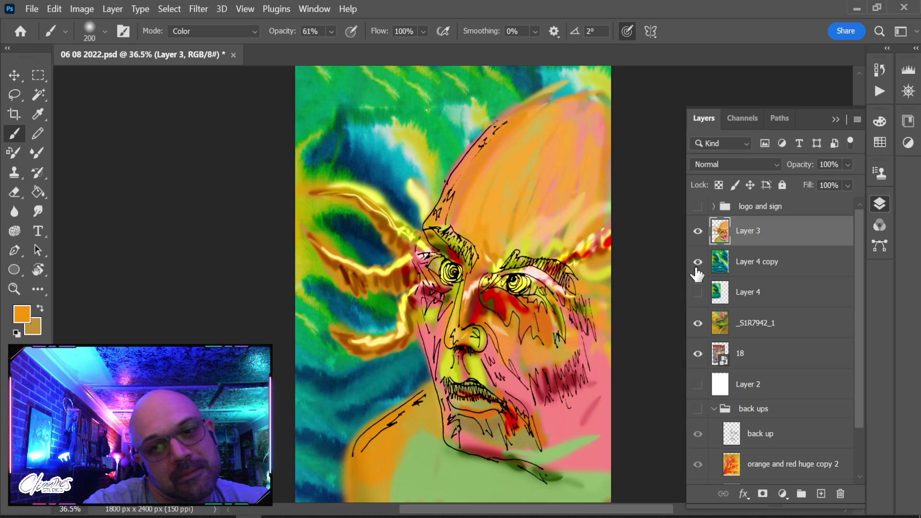
Hide Layer 4 copy, sample pink from the hatched cheek and set the brush blending mode to Overlay
click(697, 263)
alt+click(535, 391)
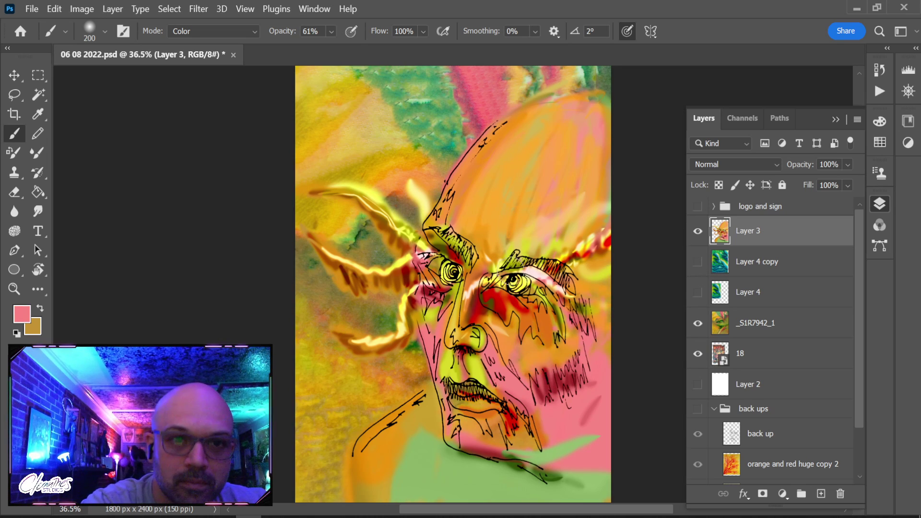
click(221, 32)
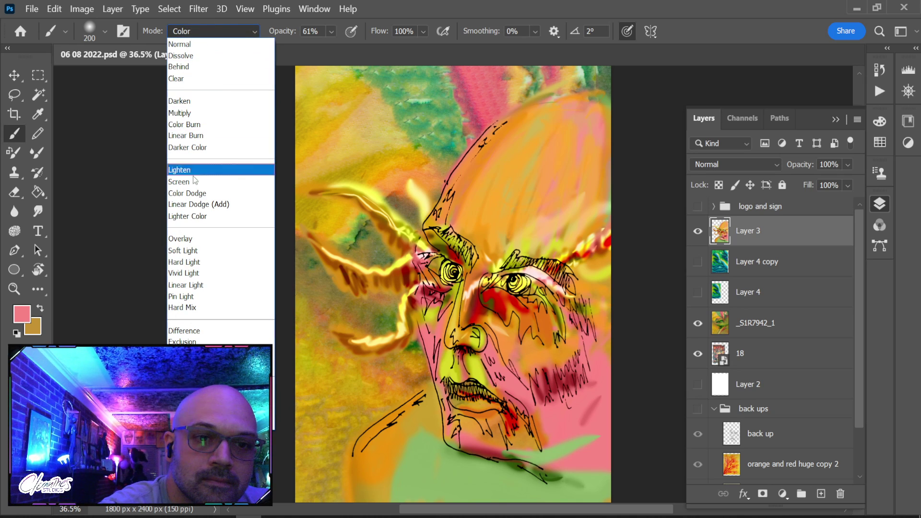
click(189, 238)
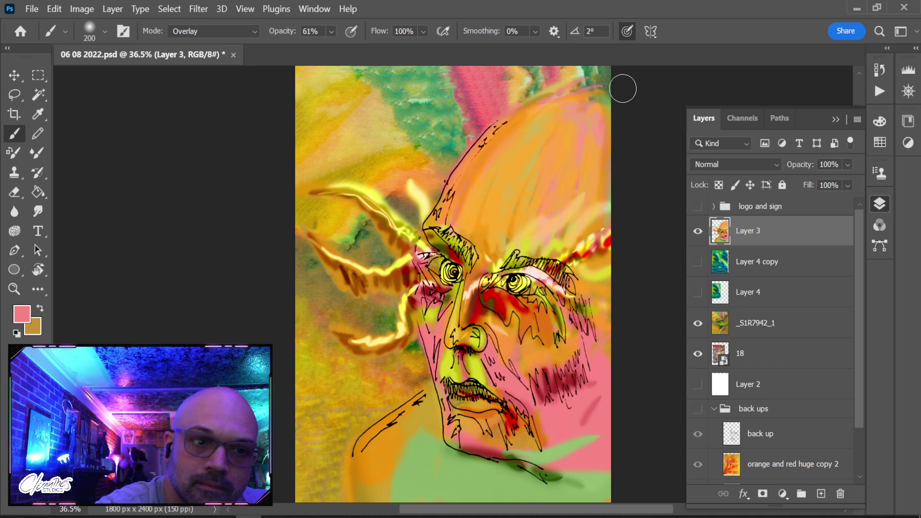
Smudge along the forehead outline on Layer 3 at 28% strength and set the Smudge tool size to 125
click(38, 211)
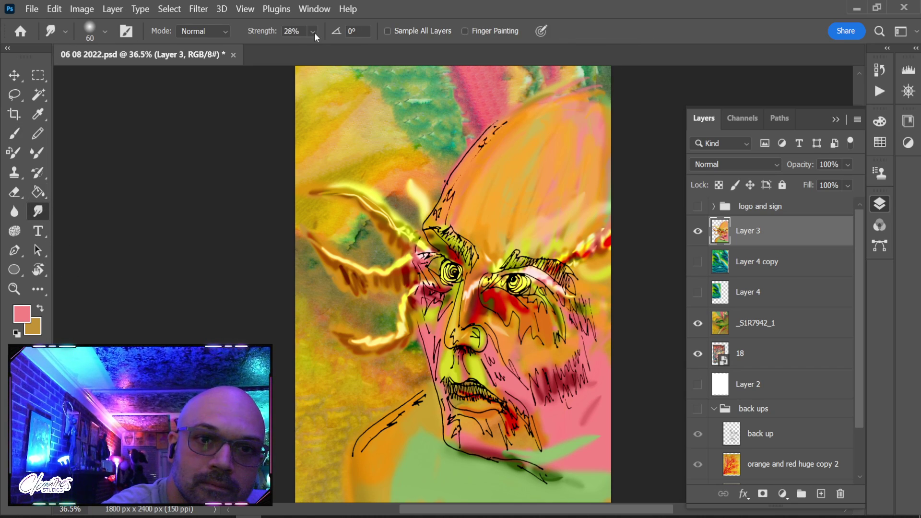
mouse_move(426, 221)
mouse_down()
mouse_move(475, 143)
mouse_move(497, 133)
mouse_up()
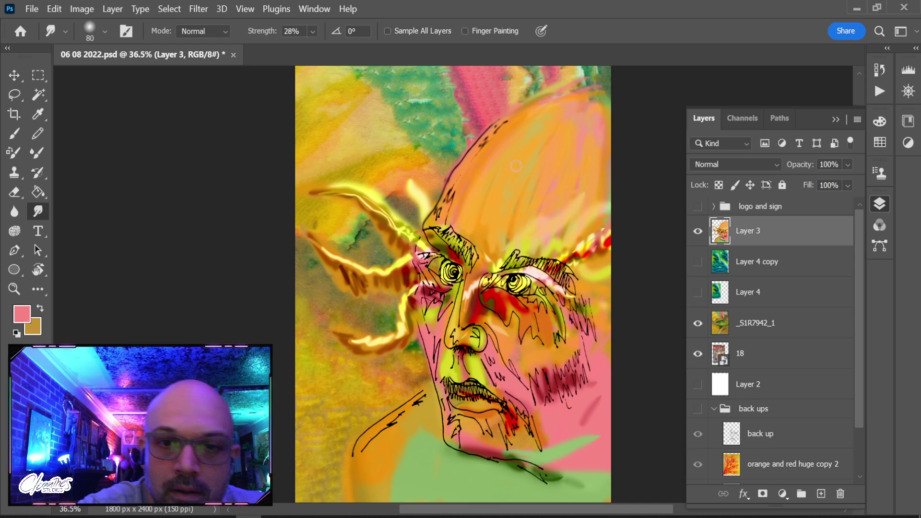
key(])
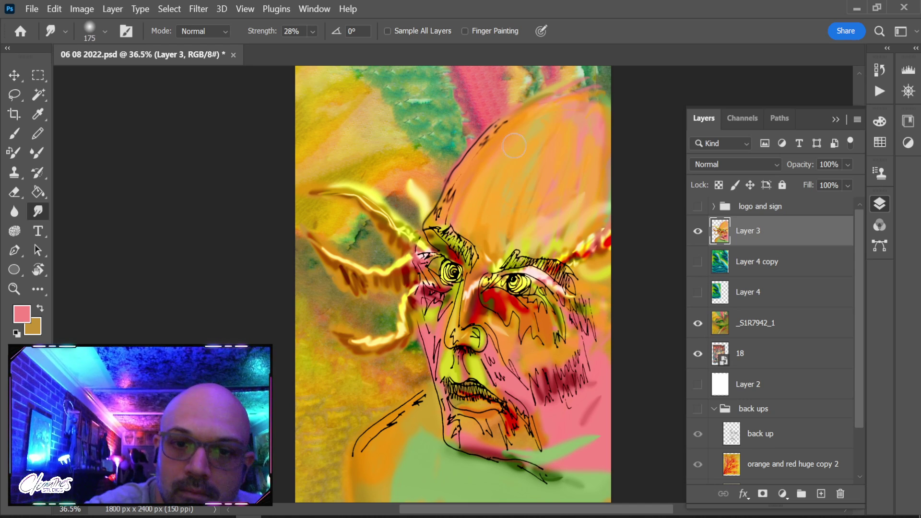
key([)
key([)
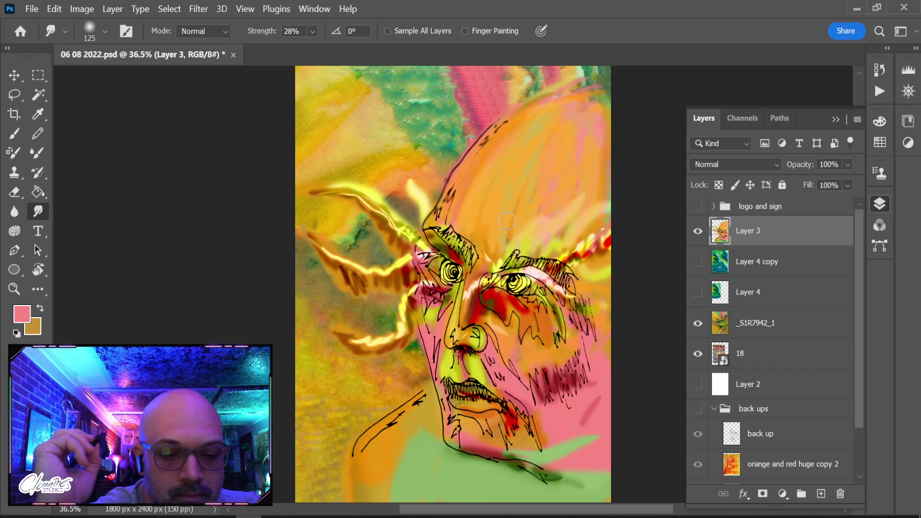
Reset the brush to black in Normal mode at size 100 and darken the pink eyelid beneath the wider eyebrow
key(b)
key(d)
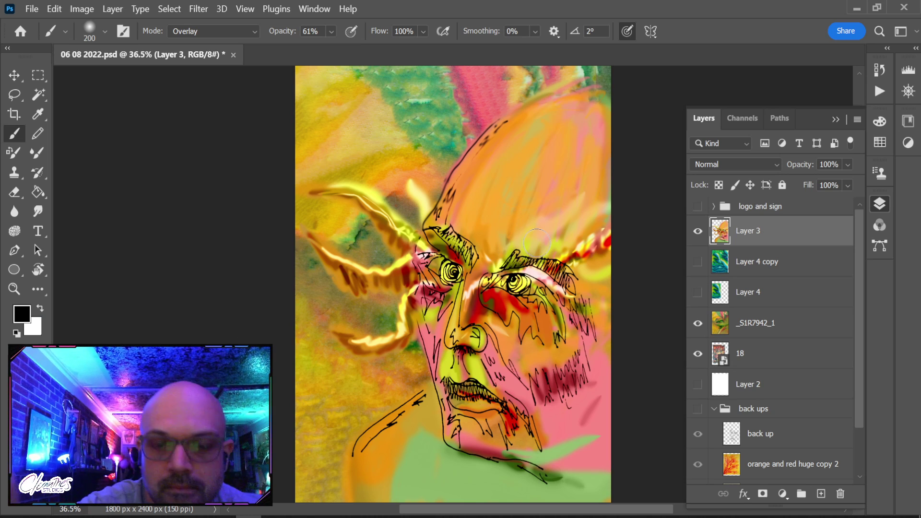
click(230, 30)
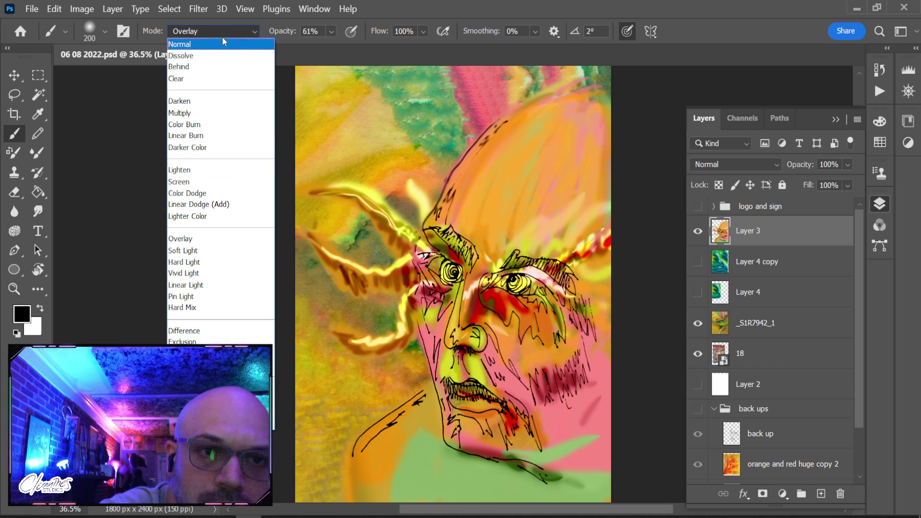
click(244, 44)
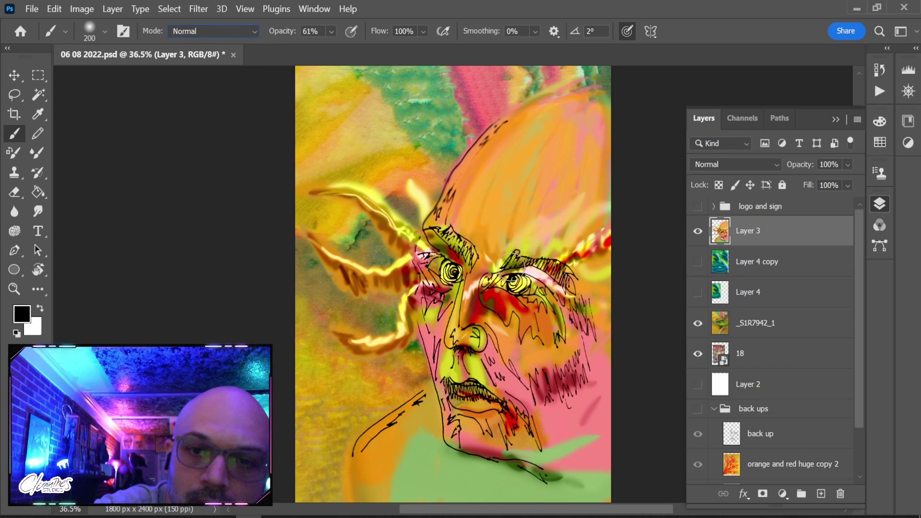
key(bracketleft)
key(bracketleft)
key(bracketleft)
key(bracketleft)
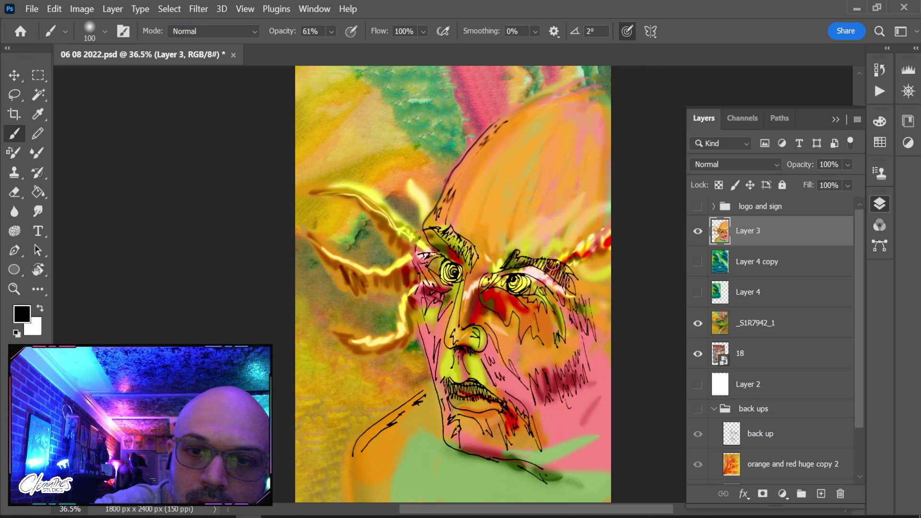
mouse_move(536, 268)
mouse_down()
mouse_move(508, 259)
mouse_move(551, 264)
mouse_move(568, 284)
mouse_move(489, 250)
mouse_up()
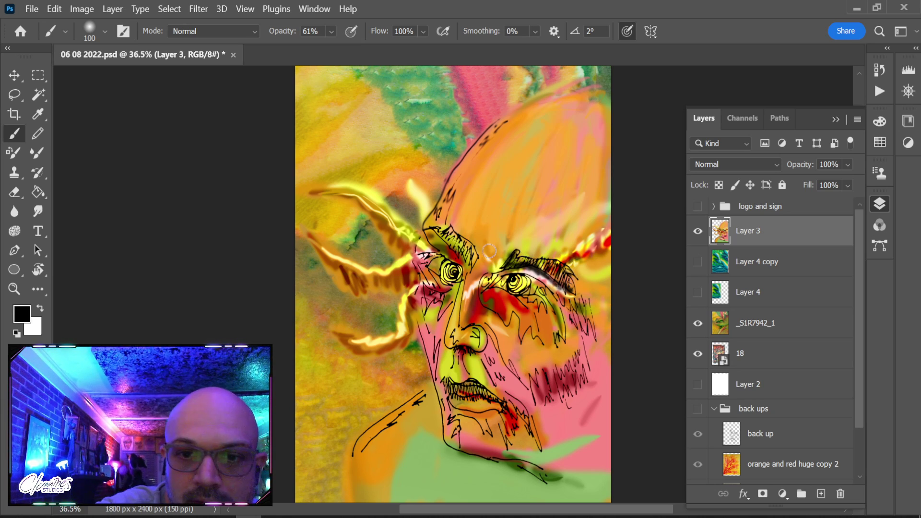
Reduce the brush to size 60 and fill in both eyebrows with black strokes
key(bracketleft)
key(bracketleft)
key(bracketleft)
key(bracketleft)
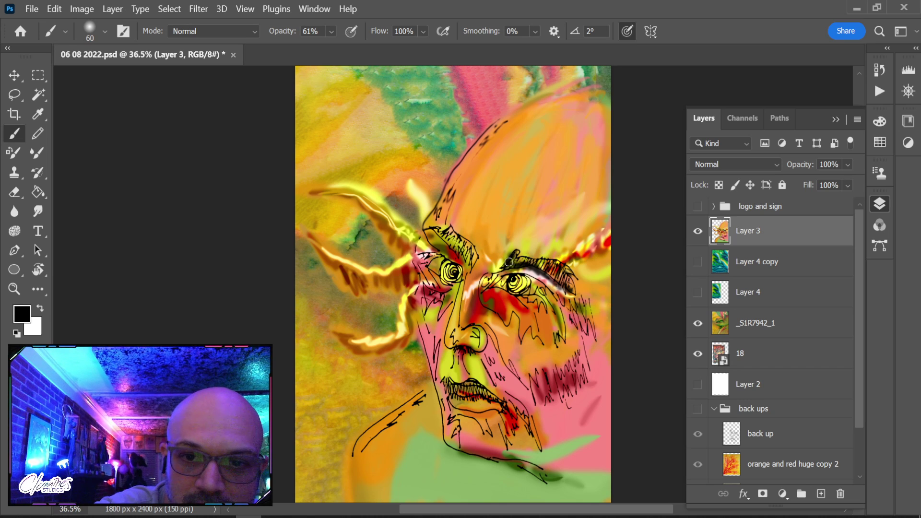
mouse_move(542, 268)
mouse_down()
mouse_move(572, 291)
mouse_move(566, 269)
mouse_move(532, 259)
mouse_move(563, 261)
mouse_move(542, 253)
mouse_move(481, 251)
mouse_move(470, 270)
mouse_move(460, 243)
mouse_move(454, 252)
mouse_move(438, 239)
mouse_move(444, 230)
mouse_move(468, 240)
mouse_move(477, 260)
mouse_move(447, 225)
mouse_move(436, 234)
mouse_move(431, 226)
mouse_move(456, 230)
mouse_up()
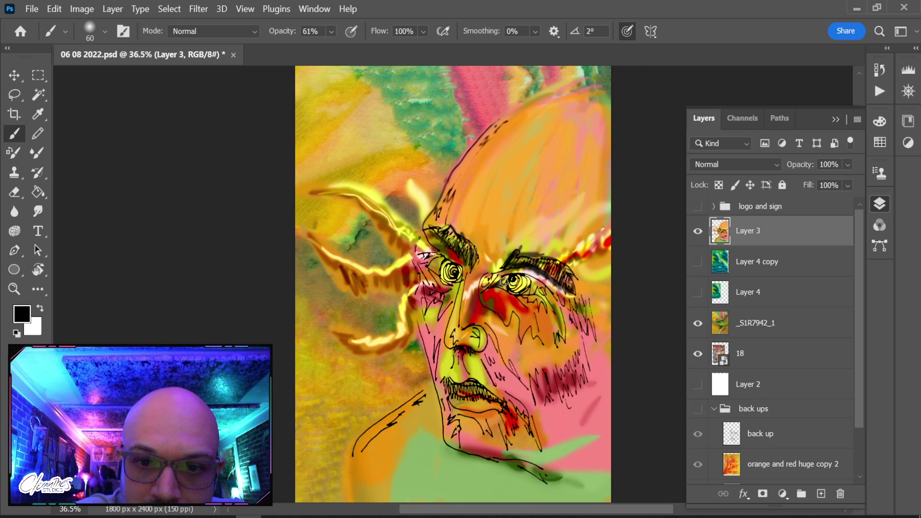
Add black strokes around both eyes, down the side of the nose and at the narrower eyebrow
drag(541, 290, 517, 269)
mouse_move(429, 267)
mouse_down()
mouse_move(472, 247)
mouse_move(467, 275)
mouse_move(431, 268)
mouse_move(455, 251)
mouse_up()
mouse_move(450, 344)
mouse_down()
mouse_move(446, 326)
mouse_move(464, 253)
mouse_up()
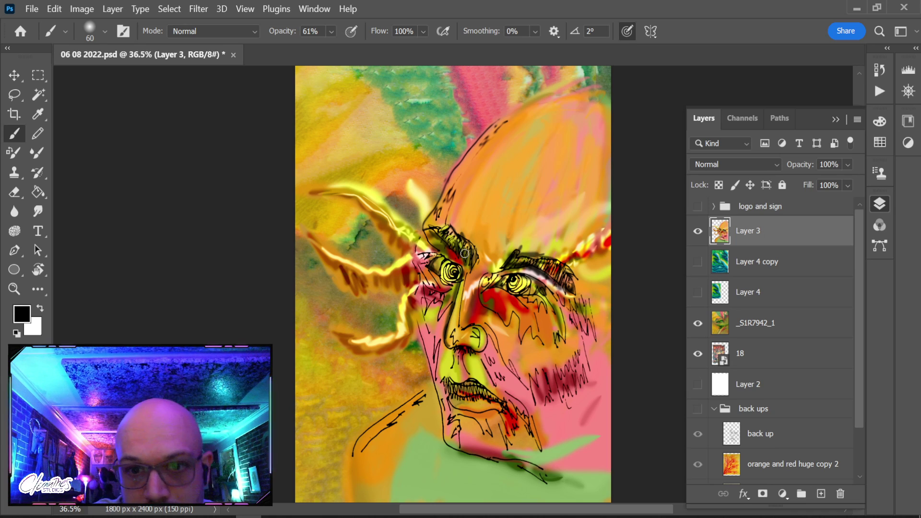
mouse_move(433, 224)
mouse_down()
mouse_move(454, 223)
mouse_move(433, 228)
mouse_move(476, 259)
mouse_move(448, 211)
mouse_up()
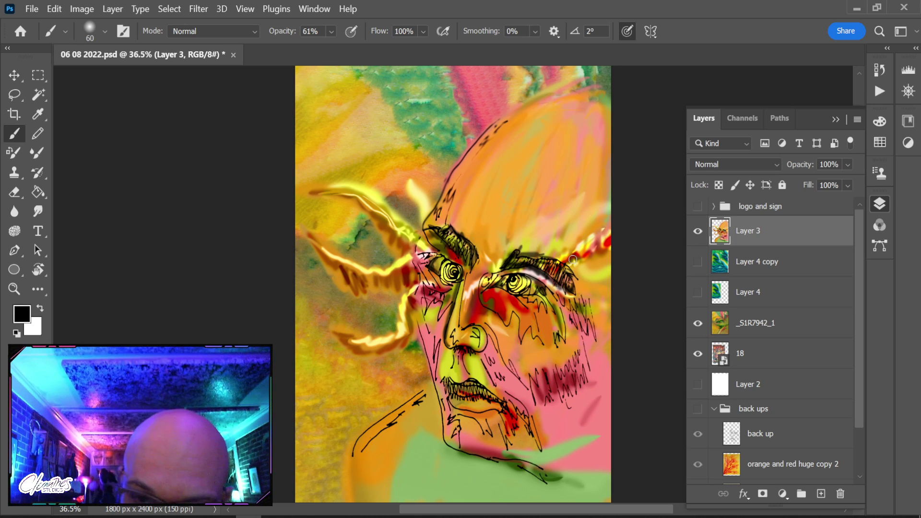
Reinforce the cheek hatching and the creases from the nose past the mouth in black, reducing the brush to size 45
mouse_move(540, 395)
mouse_down()
mouse_move(539, 375)
mouse_move(553, 395)
mouse_move(558, 373)
mouse_move(565, 382)
mouse_move(575, 363)
mouse_up()
drag(539, 403, 543, 370)
drag(485, 332, 525, 387)
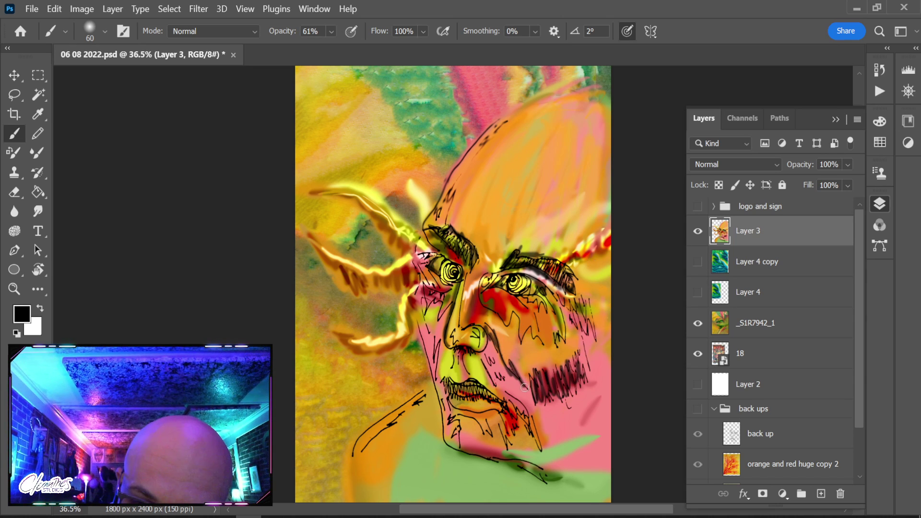
mouse_move(482, 348)
mouse_down()
mouse_move(490, 367)
mouse_move(494, 358)
mouse_move(479, 356)
mouse_move(496, 386)
mouse_move(497, 375)
mouse_move(525, 385)
mouse_move(510, 397)
mouse_move(540, 446)
mouse_up()
key(bracketleft)
key(bracketleft)
drag(523, 416, 516, 410)
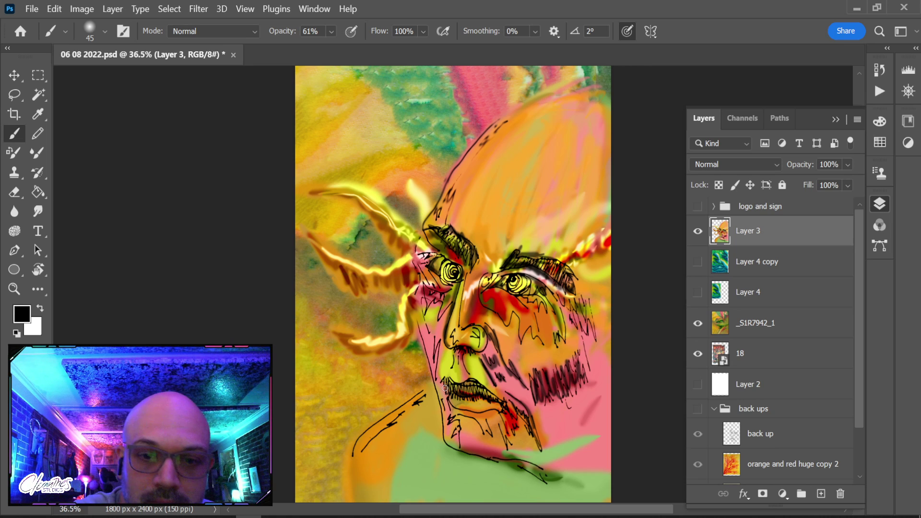
Thicken the jaw, shoulder and tendril-side cheek outlines in black with the brush reduced to size 35
key(bracketleft)
key(bracketleft)
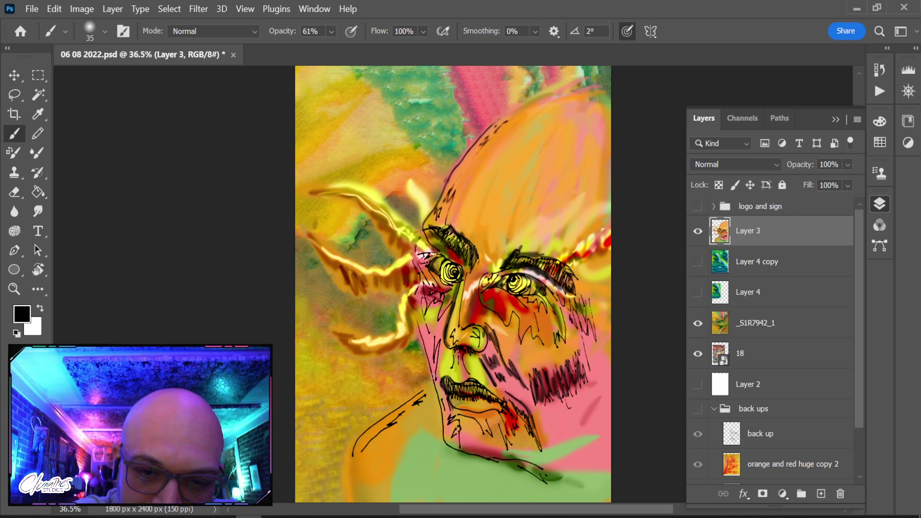
mouse_move(428, 368)
mouse_down()
mouse_move(416, 317)
mouse_move(437, 394)
mouse_up()
drag(442, 426, 454, 442)
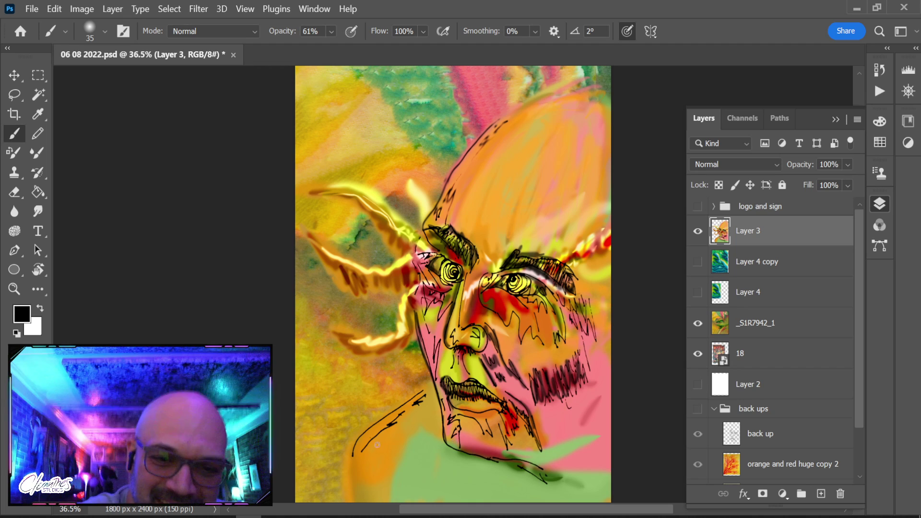
mouse_move(354, 445)
mouse_down()
mouse_move(347, 464)
mouse_move(361, 433)
mouse_move(354, 441)
mouse_move(419, 399)
mouse_up()
drag(369, 448, 418, 401)
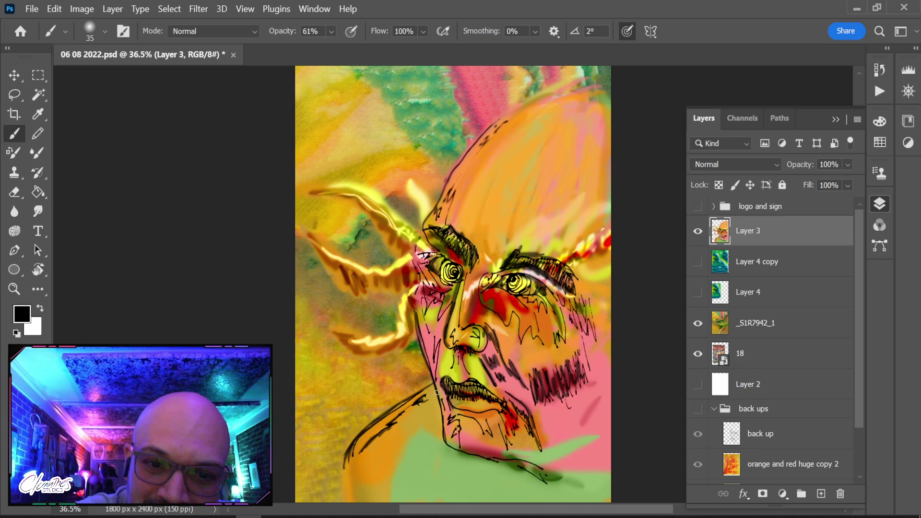
mouse_move(407, 340)
mouse_down()
mouse_move(412, 309)
mouse_move(420, 323)
mouse_up()
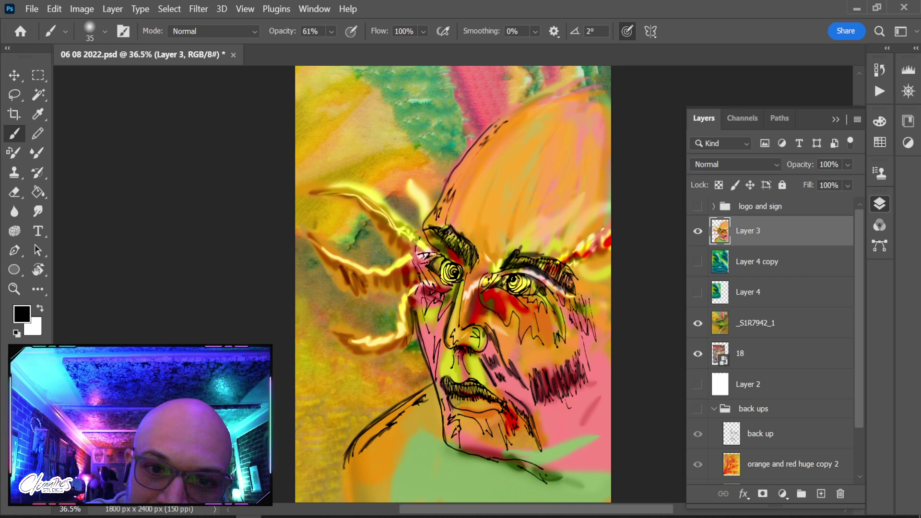
Extend the black outline over the top of the head and add zigzag marks across the forehead and scalp
mouse_move(444, 211)
mouse_down()
mouse_move(509, 121)
mouse_move(455, 166)
mouse_move(484, 130)
mouse_move(463, 158)
mouse_move(559, 90)
mouse_up()
drag(494, 125, 534, 101)
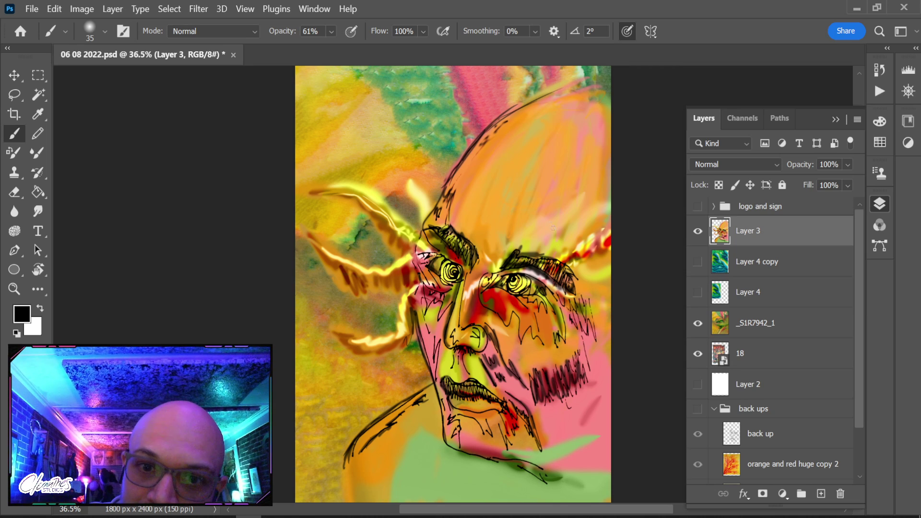
mouse_move(541, 215)
mouse_down()
mouse_move(572, 179)
mouse_move(566, 205)
mouse_move(600, 169)
mouse_up()
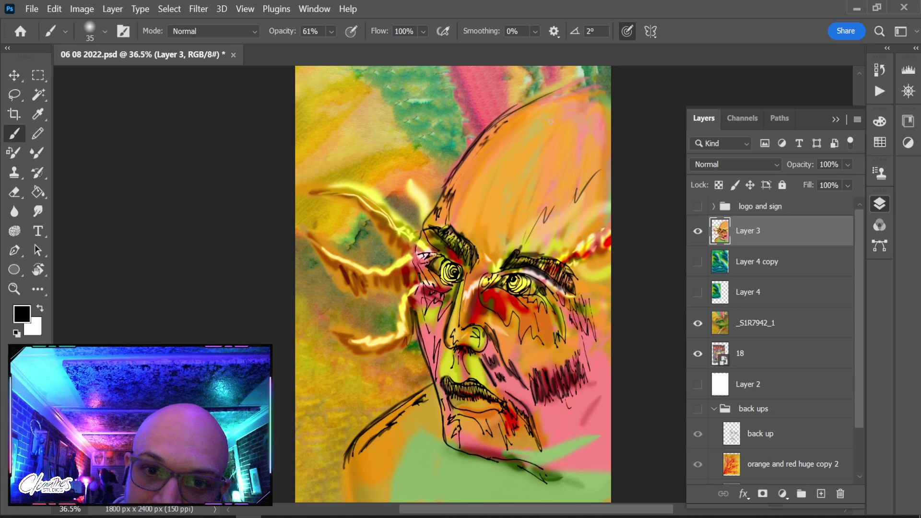
drag(527, 176, 558, 139)
drag(579, 133, 610, 105)
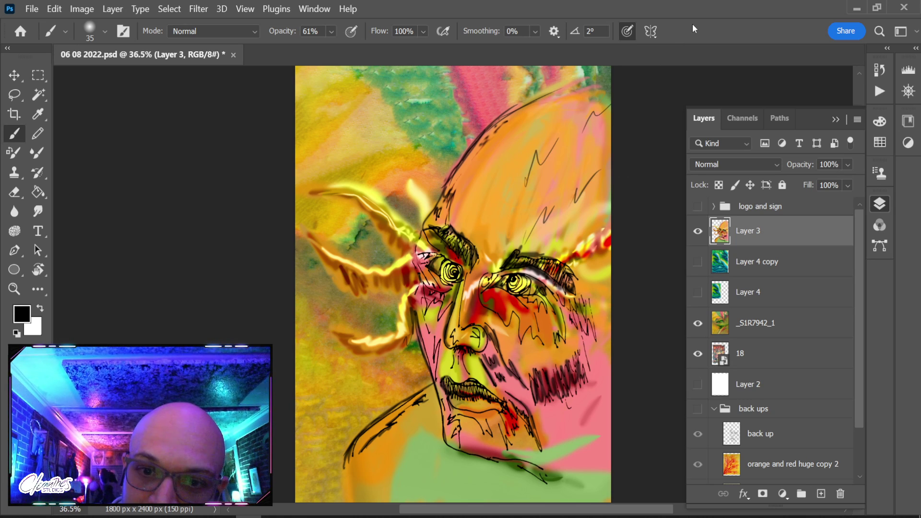
Add fine black hatching beside the wider eyebrow, on the cheek and neck, and on the middle tendril
drag(580, 262, 597, 249)
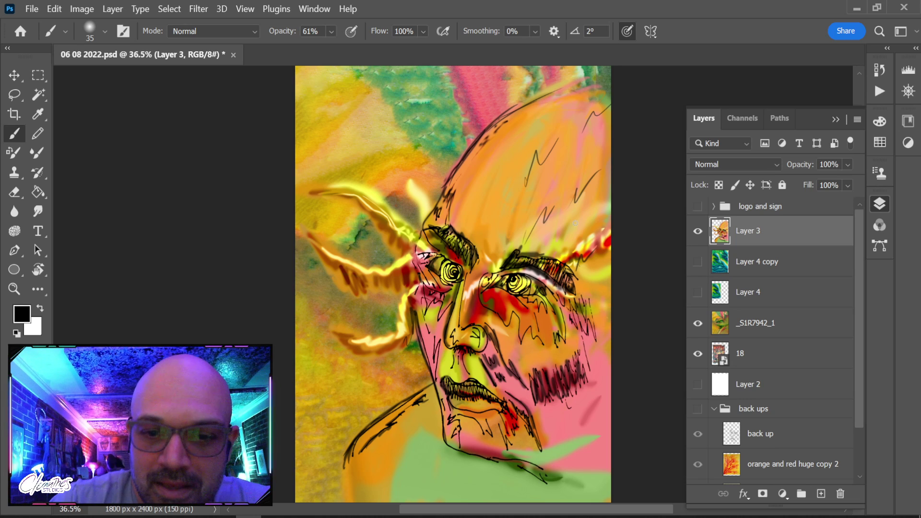
mouse_move(532, 452)
mouse_down()
mouse_move(596, 440)
mouse_move(601, 389)
mouse_move(576, 427)
mouse_up()
mouse_move(593, 294)
mouse_down()
mouse_move(586, 332)
mouse_move(572, 315)
mouse_up()
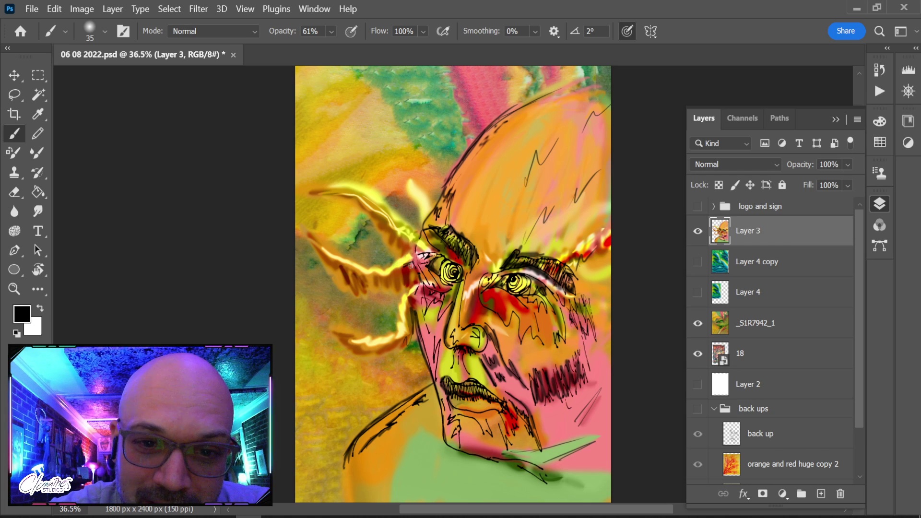
drag(367, 275, 386, 272)
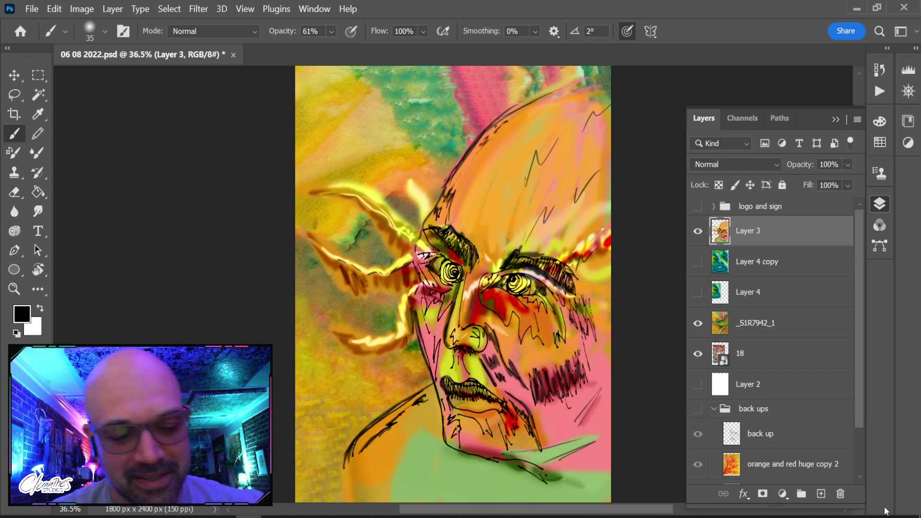
Sample yellow-green from the face and paint streaks across the forehead and scalp with a size 125 brush
alt+click(450, 357)
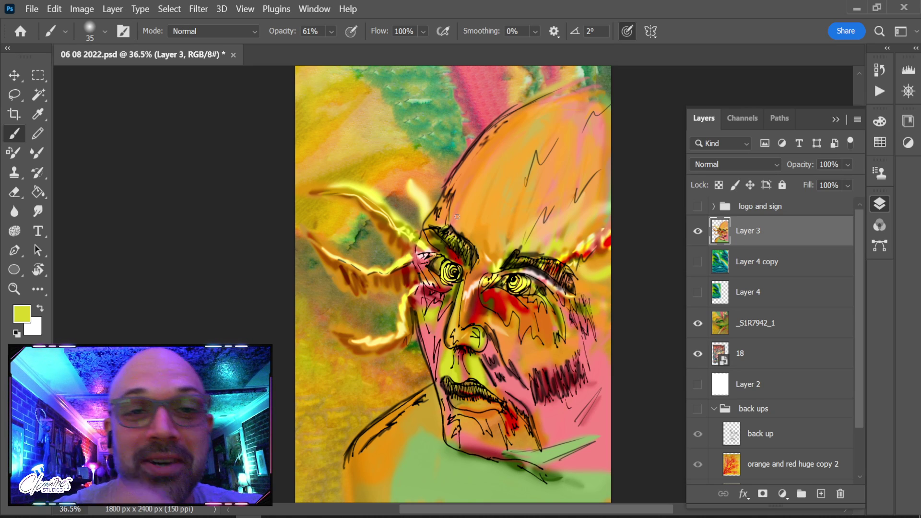
key(bracketright)
key(bracketright)
key(bracketright)
key(bracketright)
mouse_move(457, 206)
mouse_down()
mouse_move(470, 183)
mouse_move(460, 219)
mouse_move(468, 216)
mouse_move(465, 237)
mouse_move(426, 217)
mouse_move(507, 140)
mouse_move(435, 208)
mouse_move(440, 223)
mouse_move(472, 208)
mouse_move(462, 236)
mouse_move(456, 208)
mouse_move(546, 109)
mouse_move(447, 207)
mouse_move(544, 156)
mouse_move(495, 221)
mouse_move(537, 140)
mouse_move(568, 109)
mouse_move(529, 192)
mouse_move(593, 130)
mouse_move(599, 142)
mouse_move(578, 170)
mouse_move(597, 174)
mouse_up()
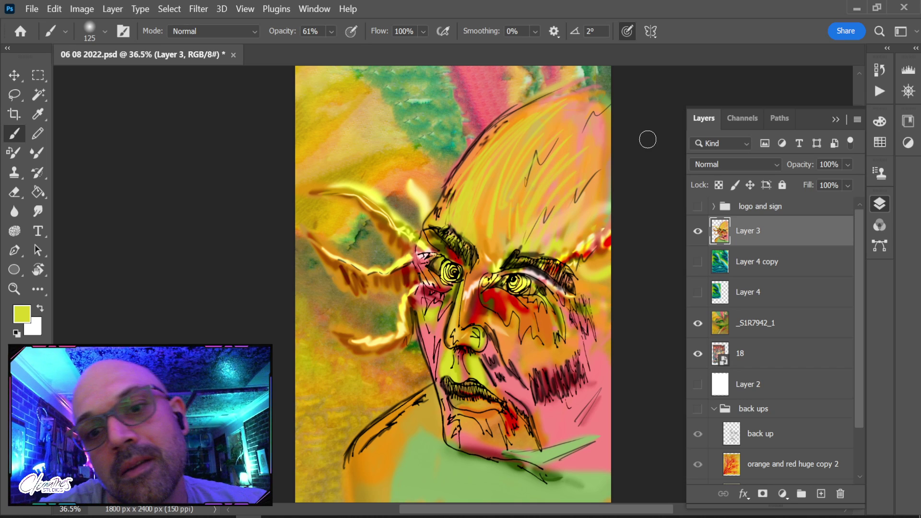
mouse_move(442, 214)
mouse_down()
mouse_move(441, 196)
mouse_move(483, 163)
mouse_up()
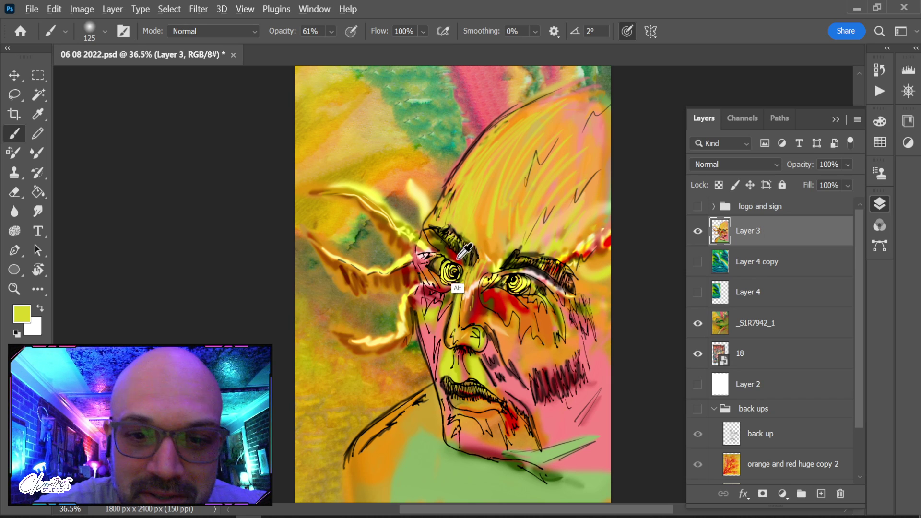
Sample red from the patch beneath the eye and paint a streak along the nose bridge with a size 90 brush
alt+click(459, 278)
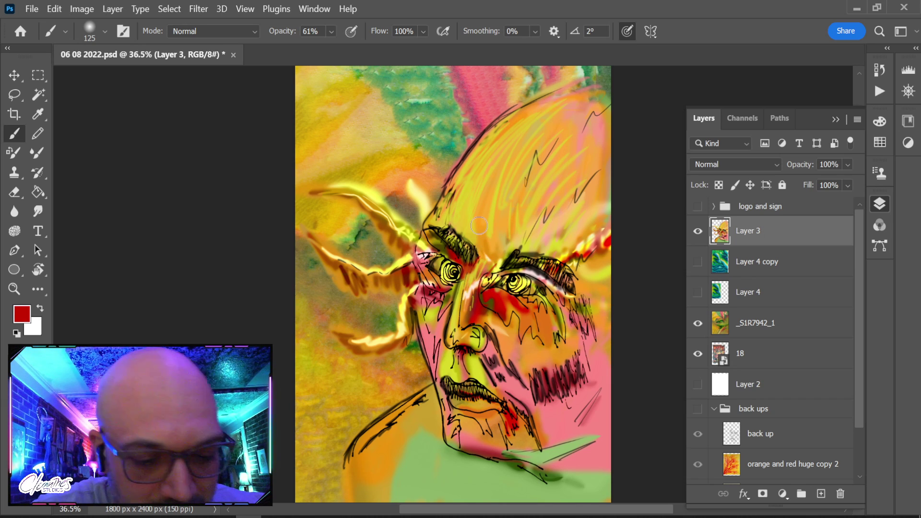
alt+click(462, 287)
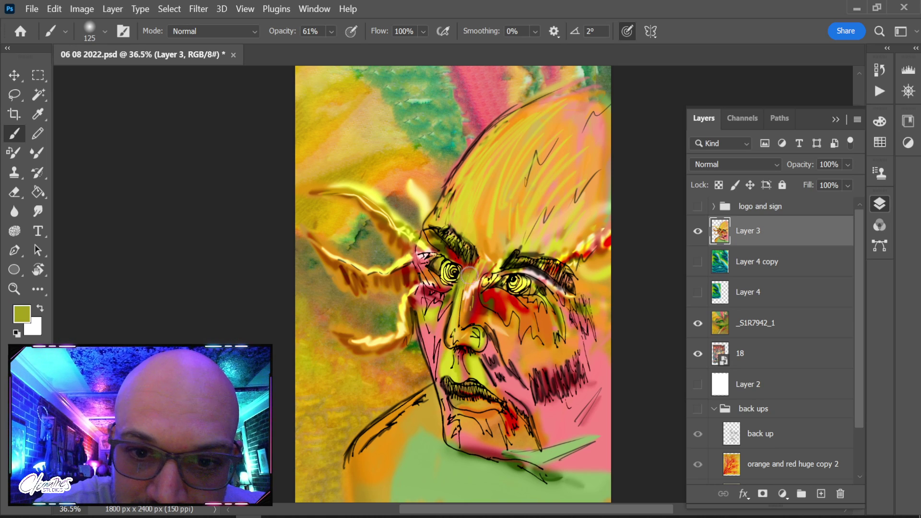
key(bracketleft)
key(bracketleft)
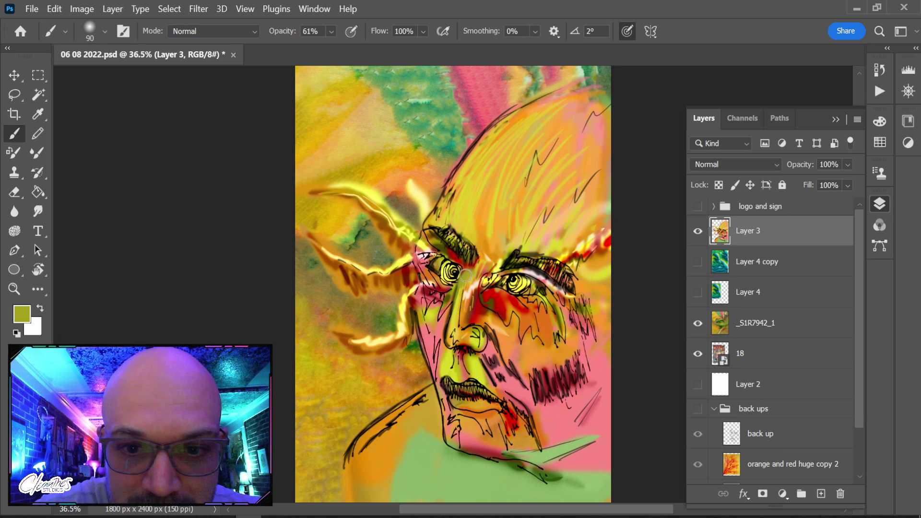
alt+click(454, 347)
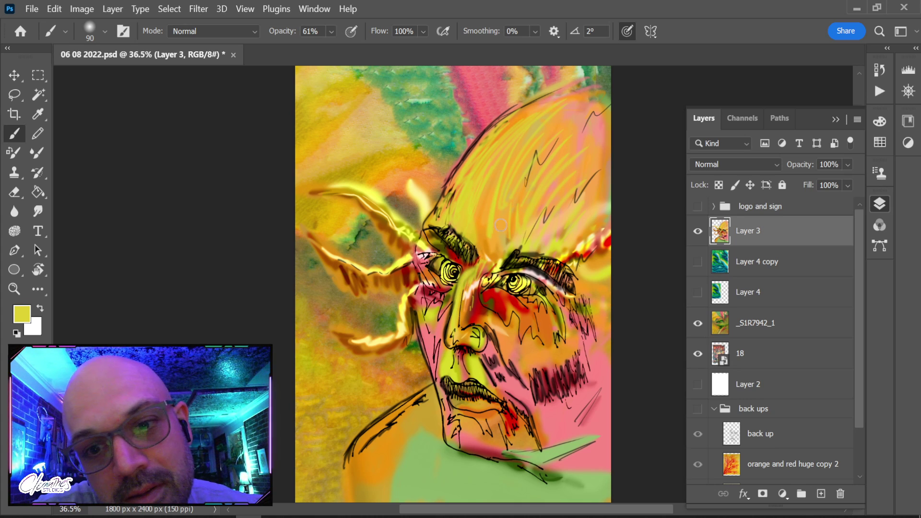
alt+click(480, 307)
mouse_move(480, 306)
mouse_down()
mouse_move(470, 282)
mouse_move(480, 269)
mouse_up()
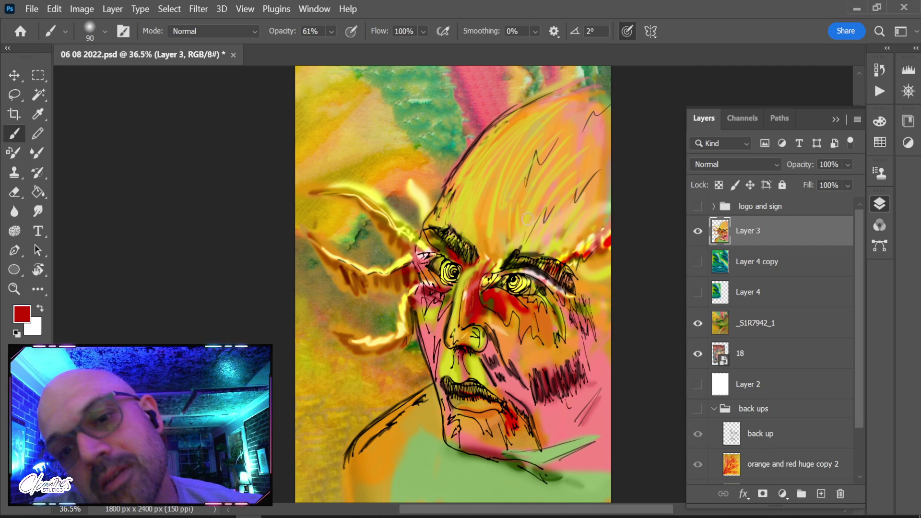
Set the brush to Color Burn and shade the jaw, nose, mouth, chin and both eye areas with the sampled red
click(238, 31)
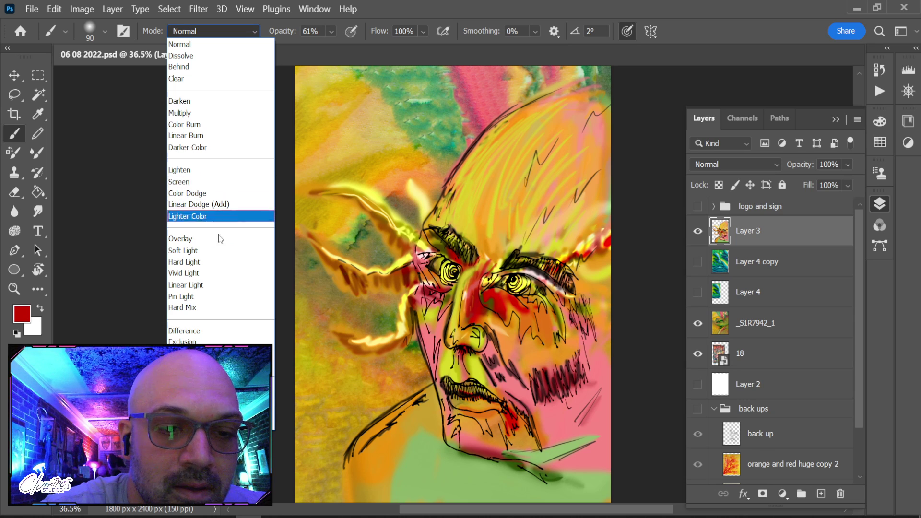
click(225, 124)
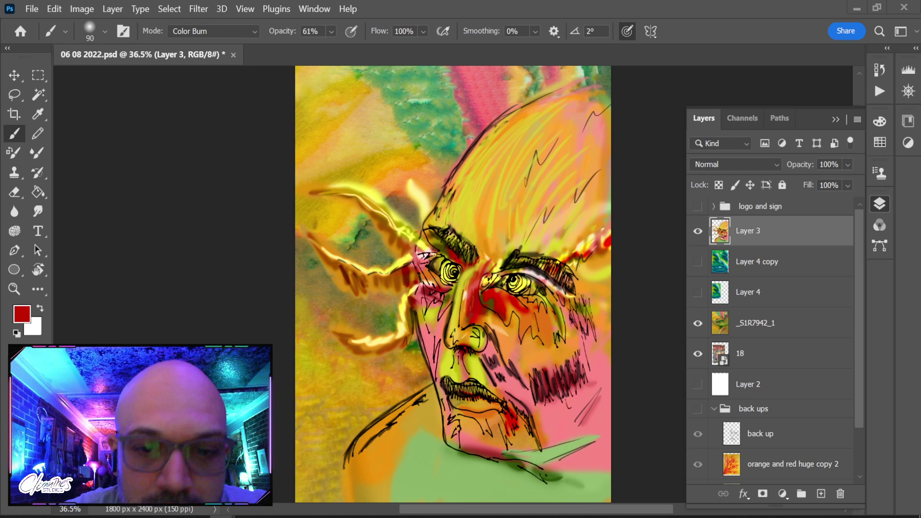
mouse_move(438, 379)
mouse_down()
mouse_move(432, 358)
mouse_move(438, 396)
mouse_move(453, 417)
mouse_up()
drag(438, 360, 445, 312)
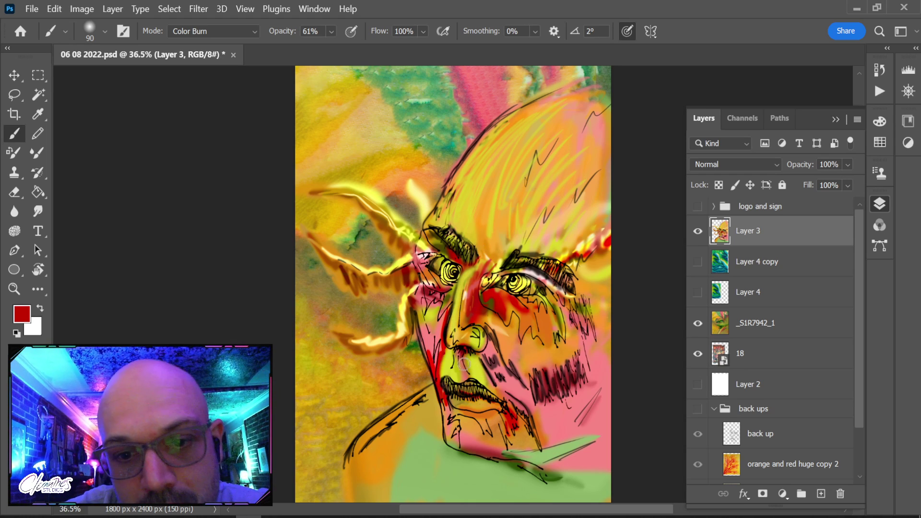
mouse_move(458, 348)
mouse_down()
mouse_move(468, 371)
mouse_move(462, 350)
mouse_move(490, 375)
mouse_move(482, 359)
mouse_move(496, 389)
mouse_move(481, 358)
mouse_move(503, 379)
mouse_move(468, 304)
mouse_move(492, 333)
mouse_move(465, 344)
mouse_move(468, 323)
mouse_move(518, 329)
mouse_move(503, 349)
mouse_move(490, 341)
mouse_move(512, 381)
mouse_move(510, 371)
mouse_move(539, 393)
mouse_move(538, 409)
mouse_move(538, 390)
mouse_move(548, 401)
mouse_move(557, 380)
mouse_move(560, 350)
mouse_move(511, 412)
mouse_move(530, 441)
mouse_move(522, 407)
mouse_move(500, 416)
mouse_move(503, 441)
mouse_move(454, 407)
mouse_move(500, 411)
mouse_move(460, 427)
mouse_move(455, 413)
mouse_move(455, 428)
mouse_move(431, 381)
mouse_up()
mouse_move(455, 274)
mouse_down()
mouse_move(444, 266)
mouse_move(477, 252)
mouse_up()
mouse_move(567, 256)
mouse_down()
mouse_move(519, 286)
mouse_move(521, 272)
mouse_move(518, 290)
mouse_move(534, 280)
mouse_move(531, 290)
mouse_move(510, 274)
mouse_move(501, 285)
mouse_move(557, 288)
mouse_up()
drag(453, 263, 426, 258)
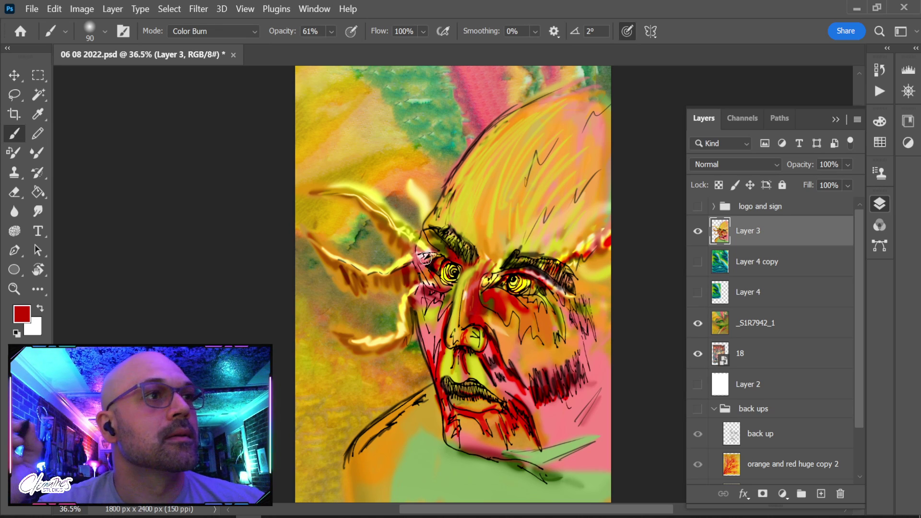
Sample green from the background and burn it along the forehead and scalp outline
alt+click(463, 244)
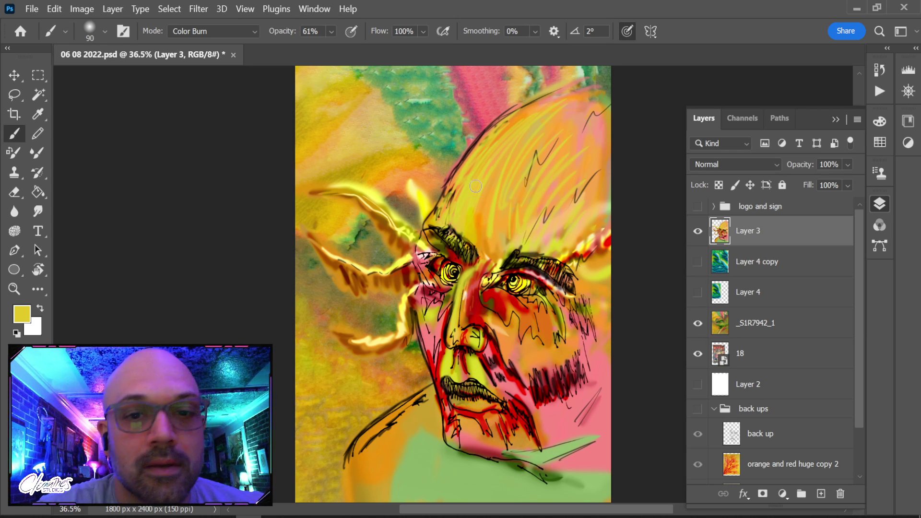
alt+click(443, 130)
mouse_move(433, 219)
mouse_down()
mouse_move(431, 201)
mouse_move(460, 158)
mouse_move(566, 89)
mouse_up()
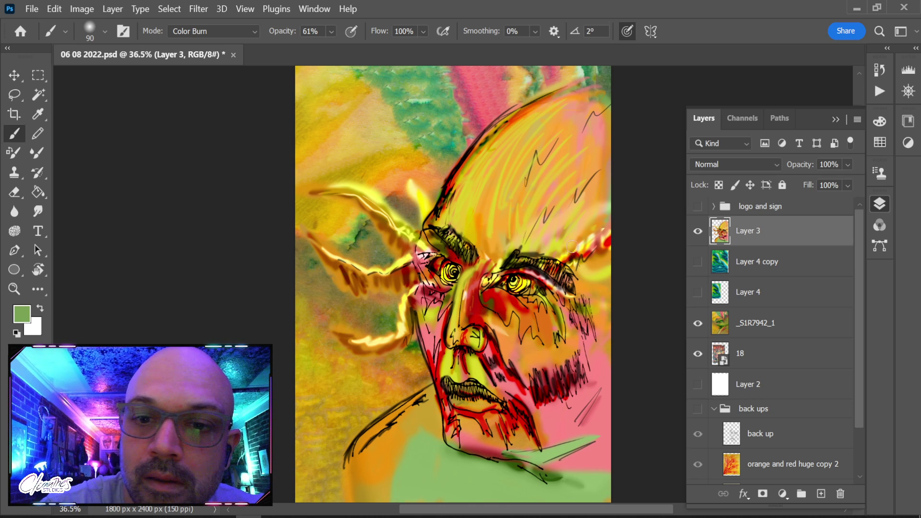
Enlarge the brush to size 300 and burn green over the outer cheek, canvas edge, neck and shoulder
key(bracketright)
key(bracketright)
key(bracketright)
mouse_move(594, 307)
mouse_down()
mouse_move(598, 342)
mouse_move(608, 295)
mouse_move(588, 356)
mouse_move(602, 319)
mouse_move(588, 277)
mouse_move(614, 314)
mouse_move(599, 403)
mouse_move(526, 445)
mouse_move(591, 419)
mouse_move(573, 439)
mouse_move(584, 439)
mouse_move(618, 415)
mouse_move(563, 467)
mouse_move(610, 491)
mouse_move(603, 471)
mouse_move(590, 475)
mouse_move(604, 498)
mouse_up()
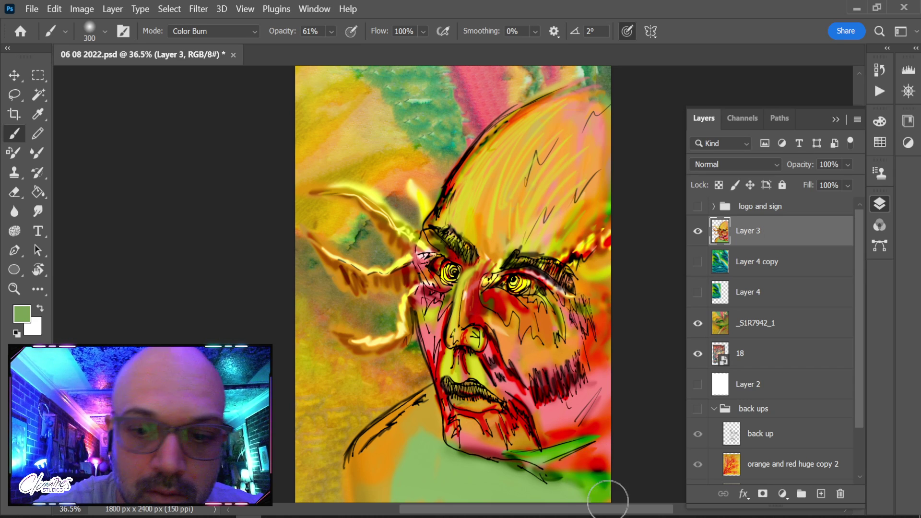
mouse_move(370, 483)
mouse_down()
mouse_move(393, 480)
mouse_move(400, 505)
mouse_move(421, 483)
mouse_move(454, 497)
mouse_move(477, 471)
mouse_move(565, 464)
mouse_move(518, 494)
mouse_up()
Sample golden yellow from the artwork and burn it over the scalp edge, outer cheek and around the eyes
scroll(645, 499, right, 5)
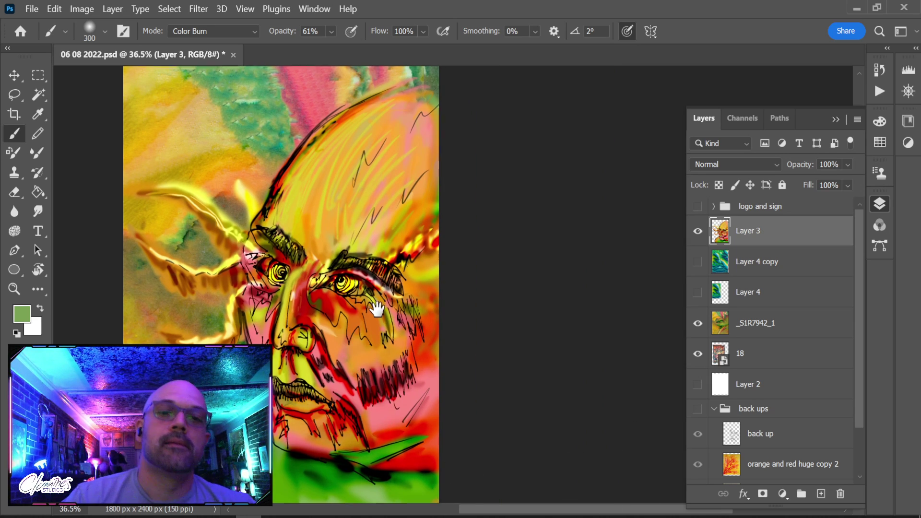
scroll(374, 306, left, 3)
drag(449, 316, 417, 212)
alt+click(398, 242)
mouse_move(396, 244)
mouse_down()
mouse_move(373, 233)
mouse_move(406, 160)
mouse_move(397, 171)
mouse_move(522, 87)
mouse_up()
mouse_move(542, 291)
mouse_down()
mouse_move(511, 315)
mouse_move(519, 296)
mouse_move(538, 310)
mouse_up()
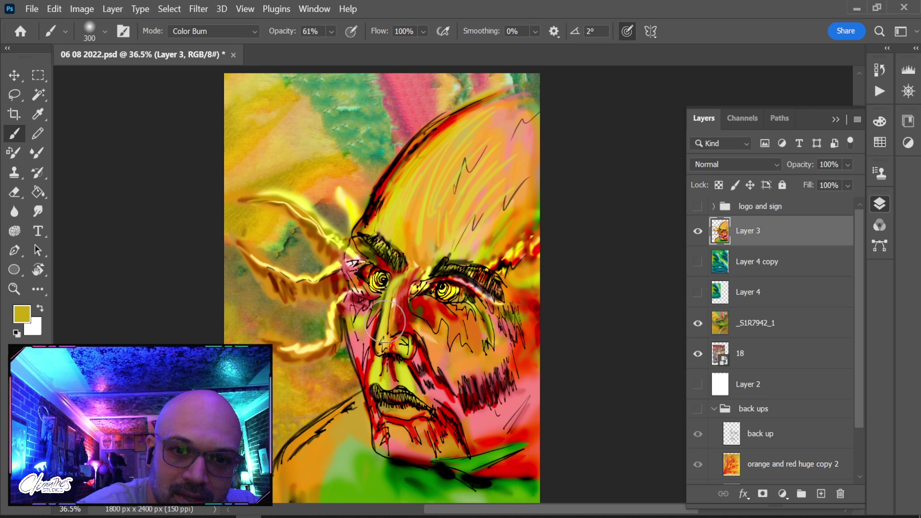
mouse_move(369, 287)
mouse_down()
mouse_move(357, 278)
mouse_move(363, 257)
mouse_up()
drag(462, 312, 419, 301)
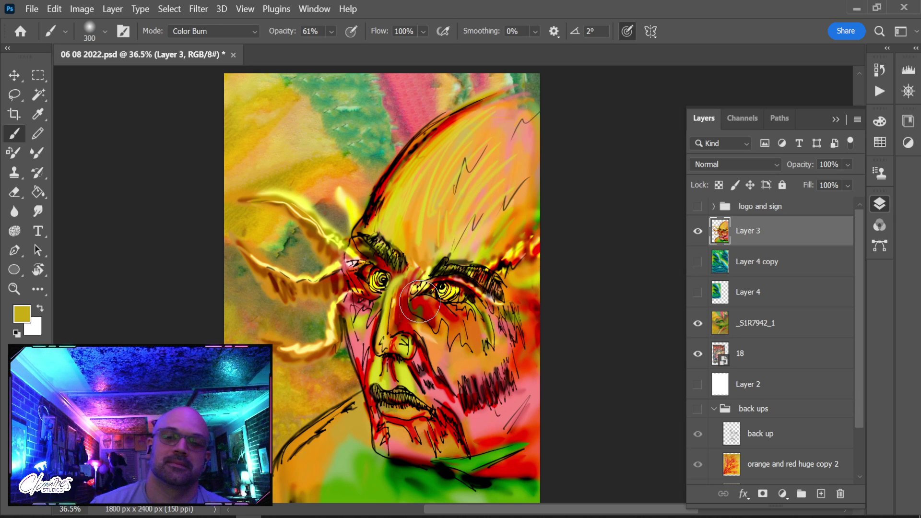
Sample green from the background and tint the forehead edge and nose area with the brush in Color mode
alt+click(366, 140)
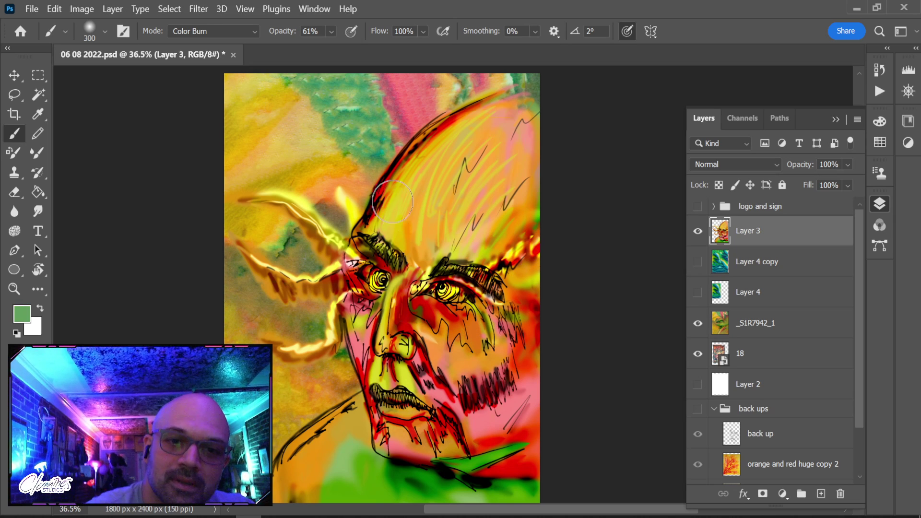
click(217, 33)
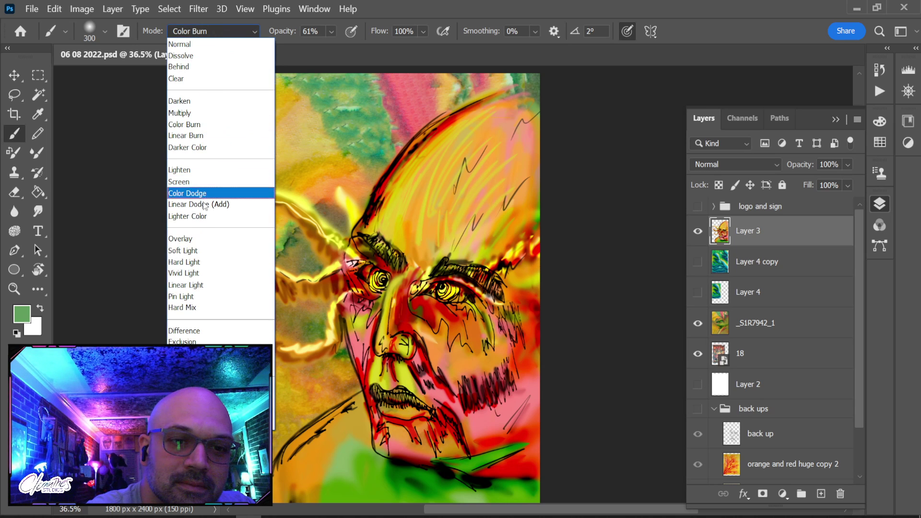
click(191, 411)
mouse_move(380, 203)
mouse_down()
mouse_move(373, 230)
mouse_move(598, 72)
mouse_up()
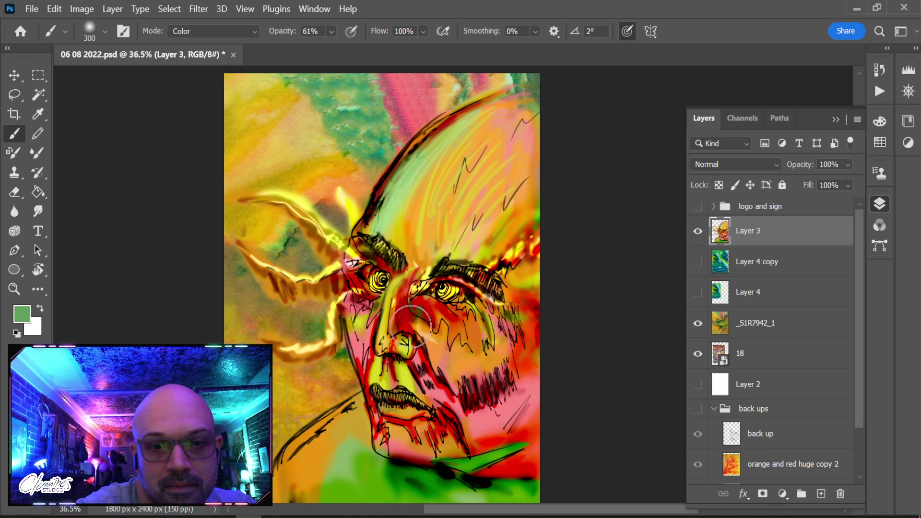
mouse_move(459, 337)
mouse_down()
mouse_move(434, 381)
mouse_move(534, 416)
mouse_move(502, 359)
mouse_move(508, 379)
mouse_move(559, 341)
mouse_move(453, 460)
mouse_move(559, 436)
mouse_move(424, 463)
mouse_move(385, 367)
mouse_up()
Reduce the brush to size 175 and tint the jawline and tendril-side cheek green
key(bracketleft)
key(bracketleft)
key(bracketleft)
mouse_move(375, 421)
mouse_down()
mouse_move(357, 359)
mouse_move(369, 340)
mouse_move(341, 334)
mouse_move(342, 277)
mouse_up()
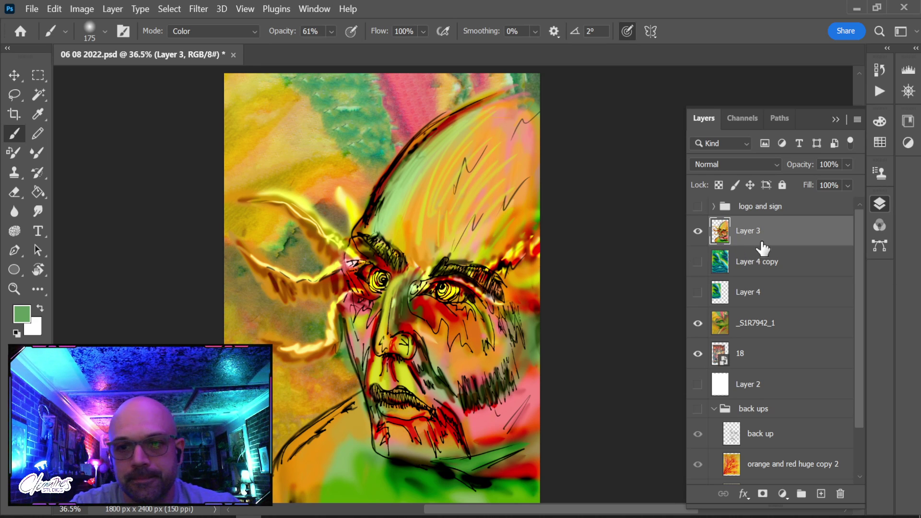
key(ctrl+z)
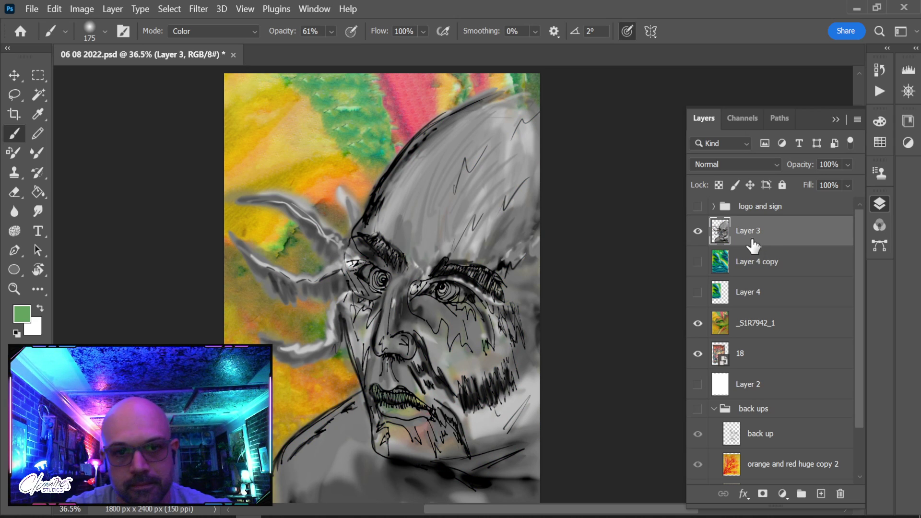
key(ctrl+shift+z)
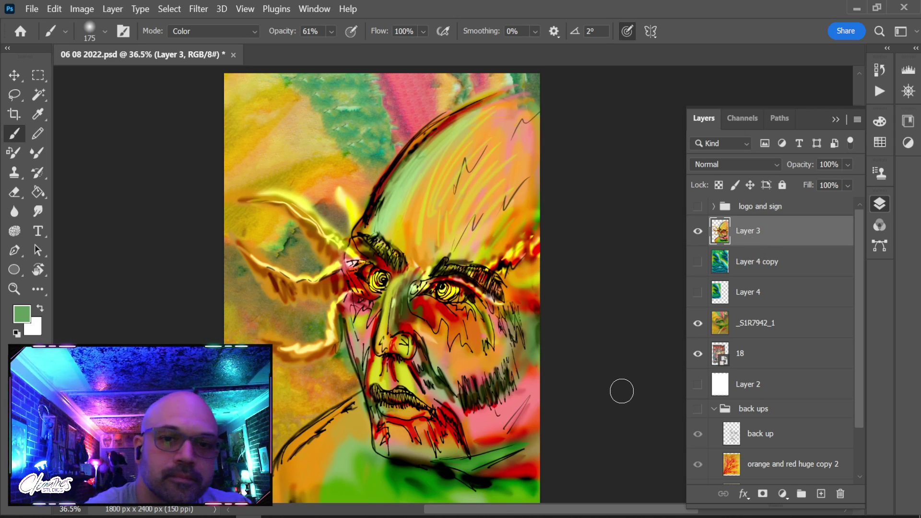
Smudge the tendrils outward into tapered tips and soften the narrower eyebrow's outer edge at size 125 and 28% strength
click(46, 211)
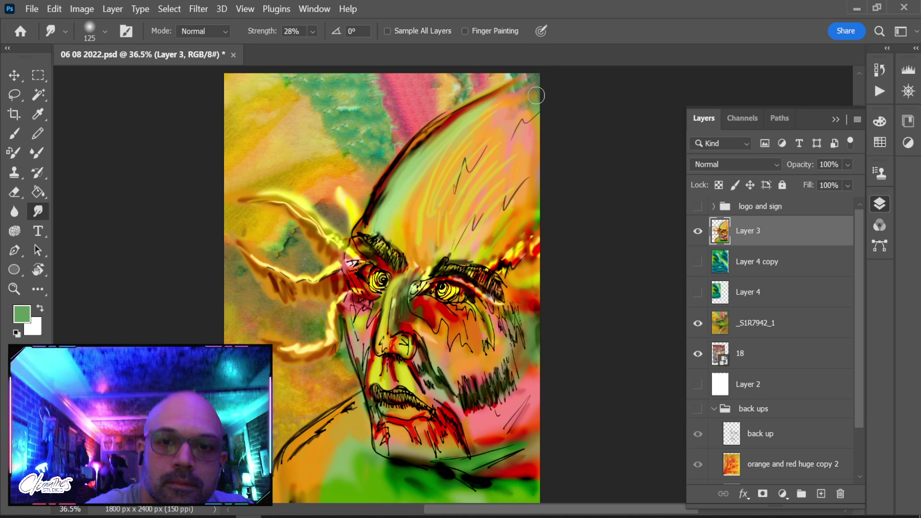
mouse_move(344, 239)
mouse_down()
mouse_move(331, 255)
mouse_move(333, 270)
mouse_move(361, 255)
mouse_move(336, 269)
mouse_move(349, 305)
mouse_move(354, 293)
mouse_move(341, 300)
mouse_move(352, 292)
mouse_move(332, 337)
mouse_move(276, 351)
mouse_up()
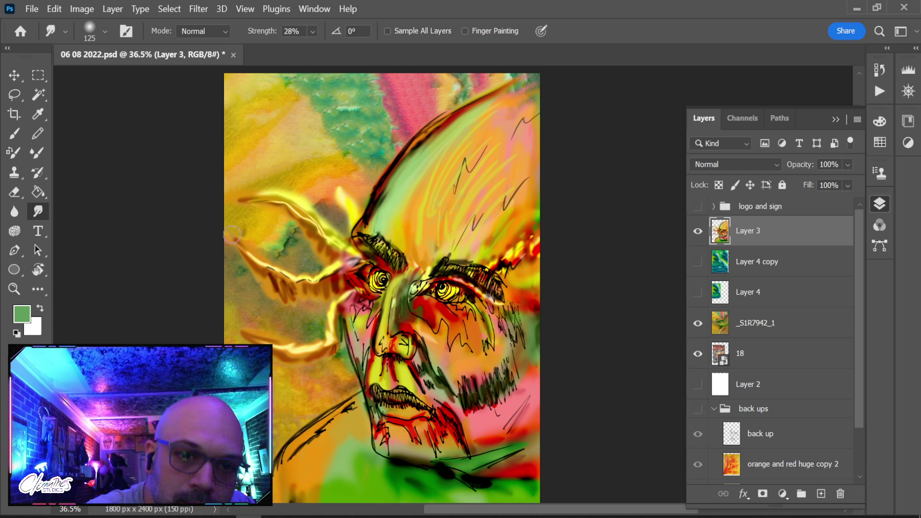
mouse_move(267, 274)
mouse_down()
mouse_move(293, 301)
mouse_move(274, 301)
mouse_move(262, 280)
mouse_move(300, 306)
mouse_move(304, 279)
mouse_move(294, 284)
mouse_move(340, 271)
mouse_move(344, 249)
mouse_move(327, 250)
mouse_move(317, 226)
mouse_move(342, 241)
mouse_move(273, 199)
mouse_move(226, 200)
mouse_up()
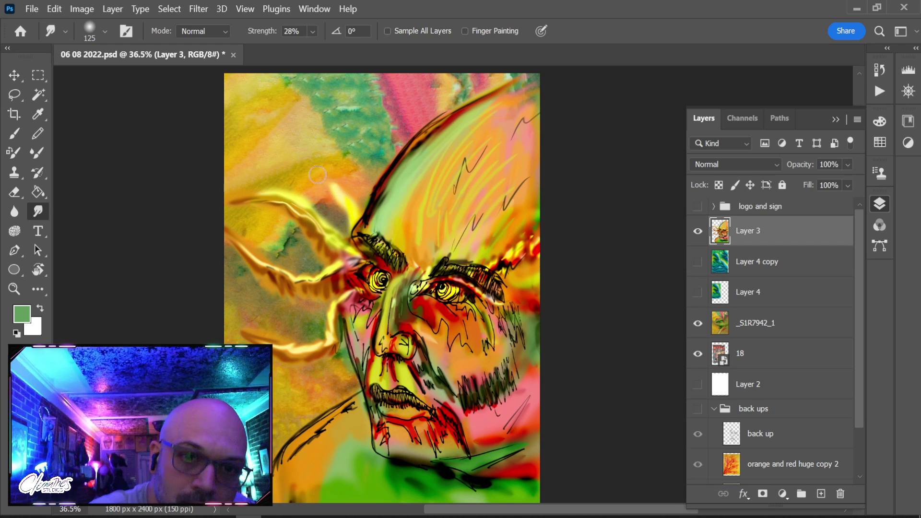
drag(326, 194, 316, 139)
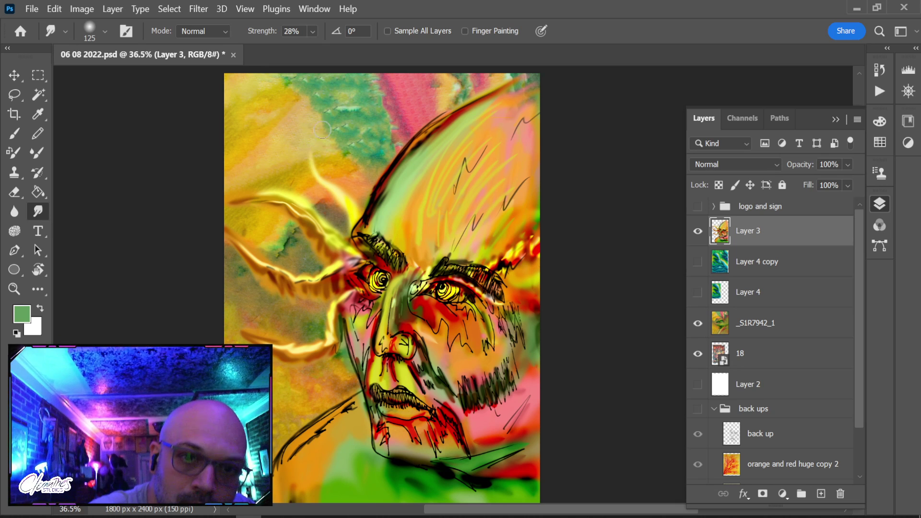
drag(373, 250, 352, 217)
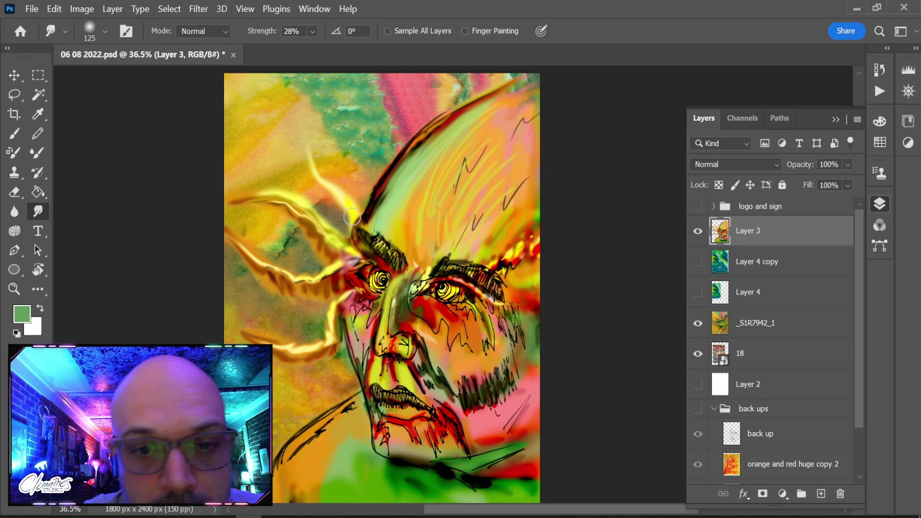
drag(383, 283, 386, 266)
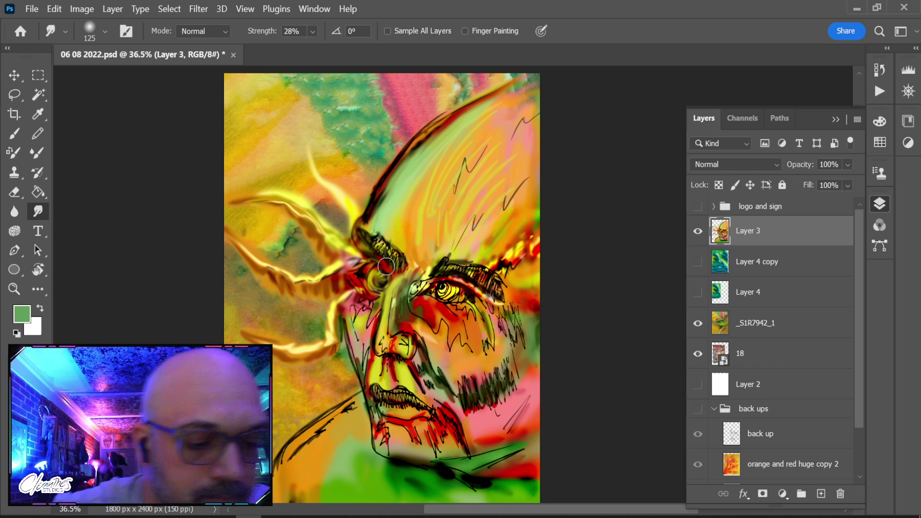
key(ctrl+z)
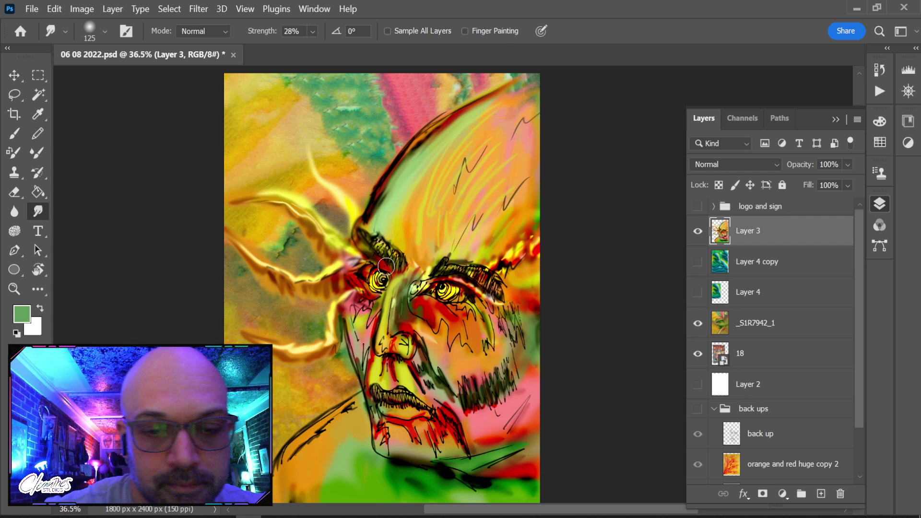
Return to the Brush tool around the eyes with default colours, white in the foreground, and size 90
key(z)
drag(374, 272, 413, 312)
key(b)
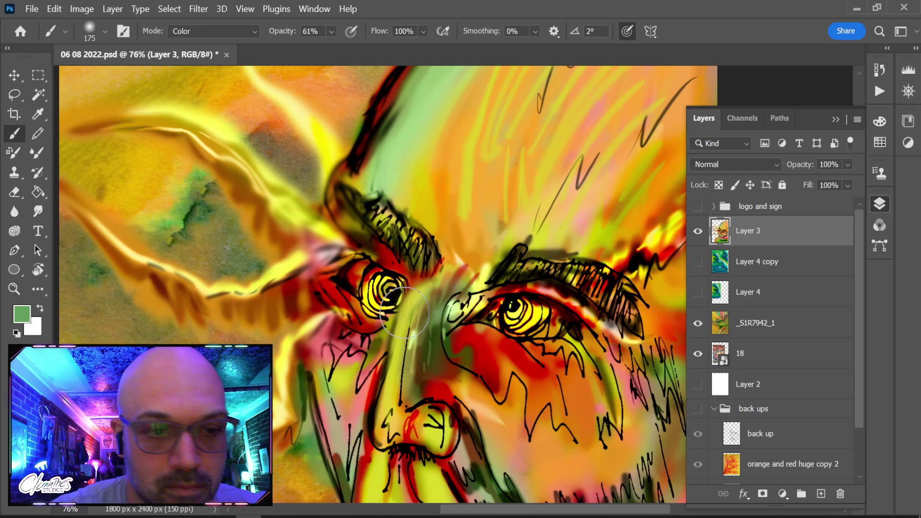
key(x)
key(d)
key(x)
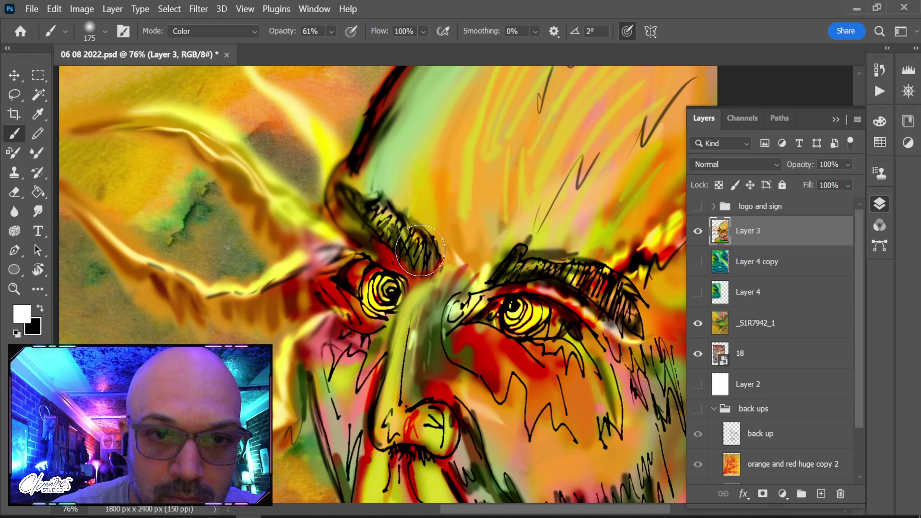
key(bracketleft)
key(bracketleft)
key(bracketleft)
key(bracketleft)
Set the brush to Multiply mode at size 30 and save the document
click(230, 32)
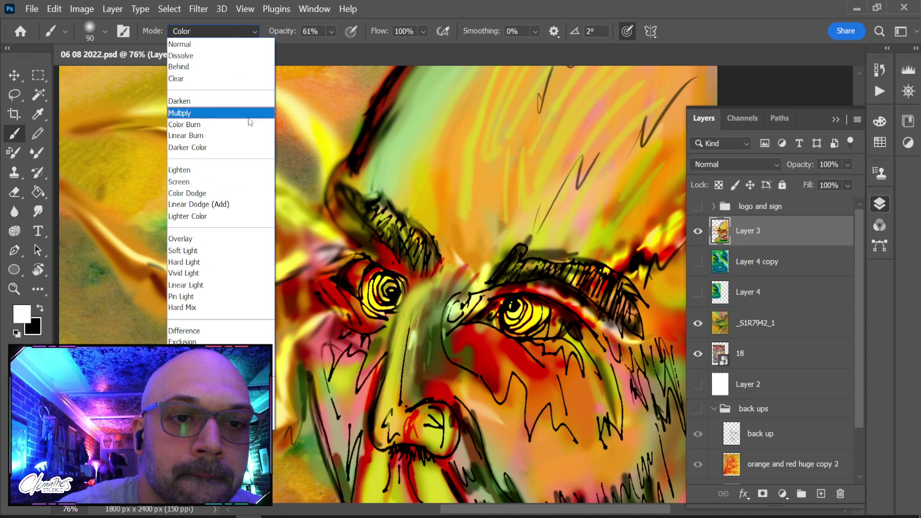
click(205, 115)
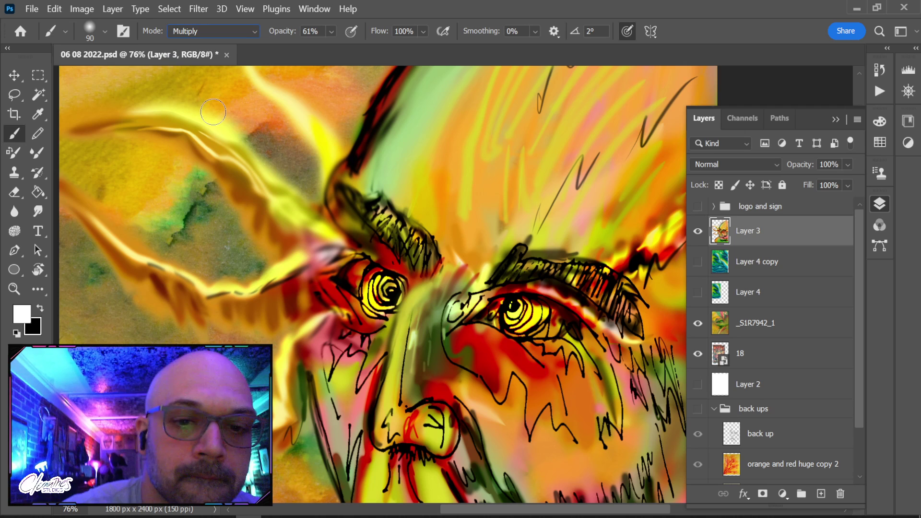
key(bracketleft)
key(bracketleft)
key(bracketleft)
key(bracketleft)
key(bracketleft)
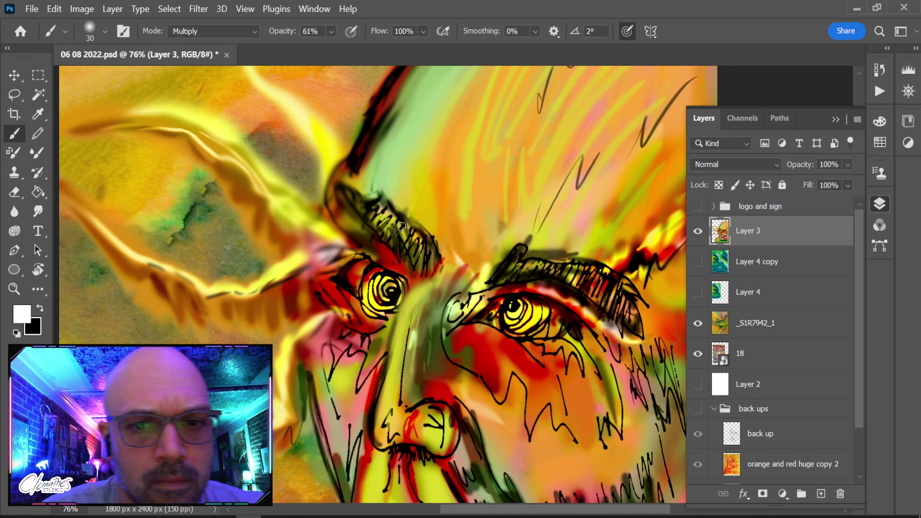
key(ctrl+s)
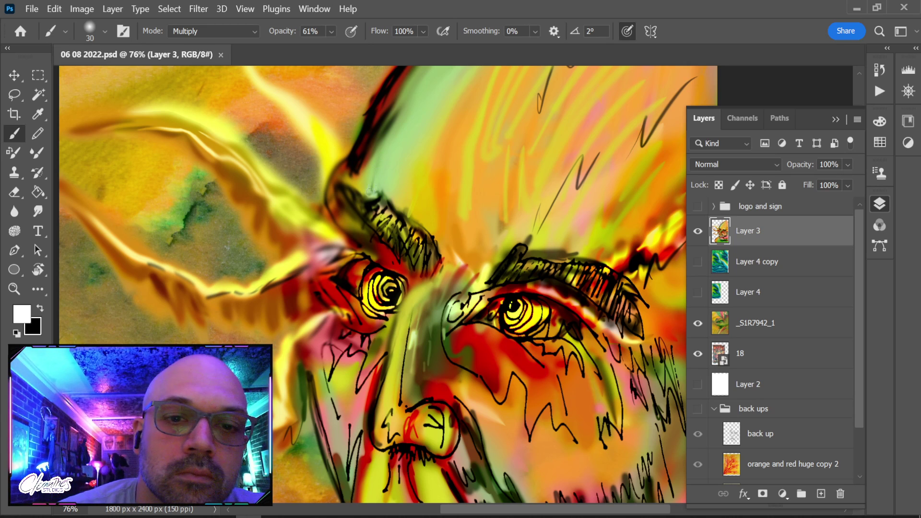
Darken the hairs of both eyebrows with black strokes in Multiply mode at brush size 30
drag(355, 124, 371, 93)
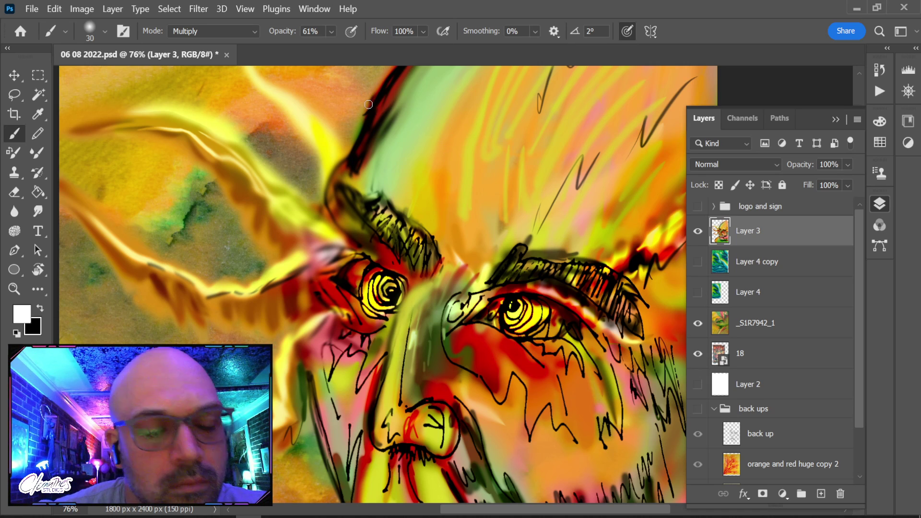
key(x)
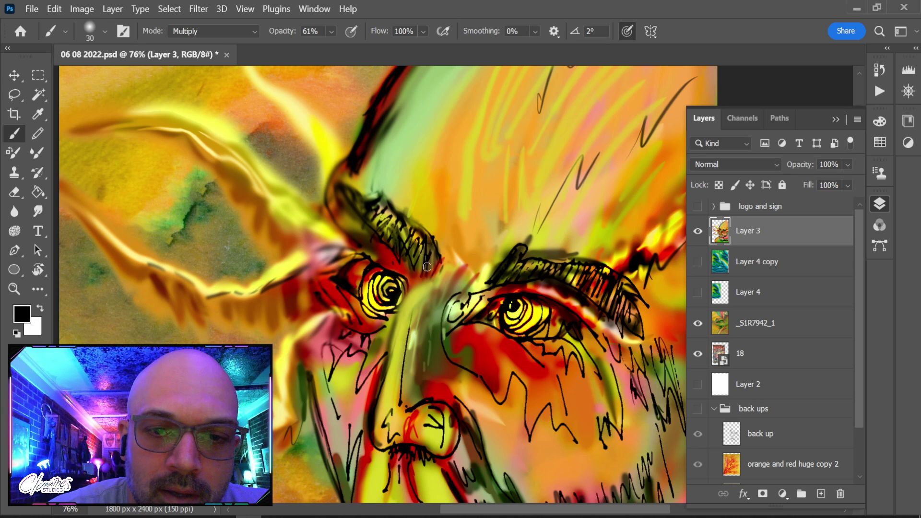
mouse_move(431, 255)
mouse_down()
mouse_move(424, 239)
mouse_move(411, 265)
mouse_move(407, 228)
mouse_move(407, 256)
mouse_move(383, 239)
mouse_move(393, 221)
mouse_move(381, 239)
mouse_move(379, 224)
mouse_move(370, 234)
mouse_move(369, 209)
mouse_move(363, 216)
mouse_move(342, 187)
mouse_up()
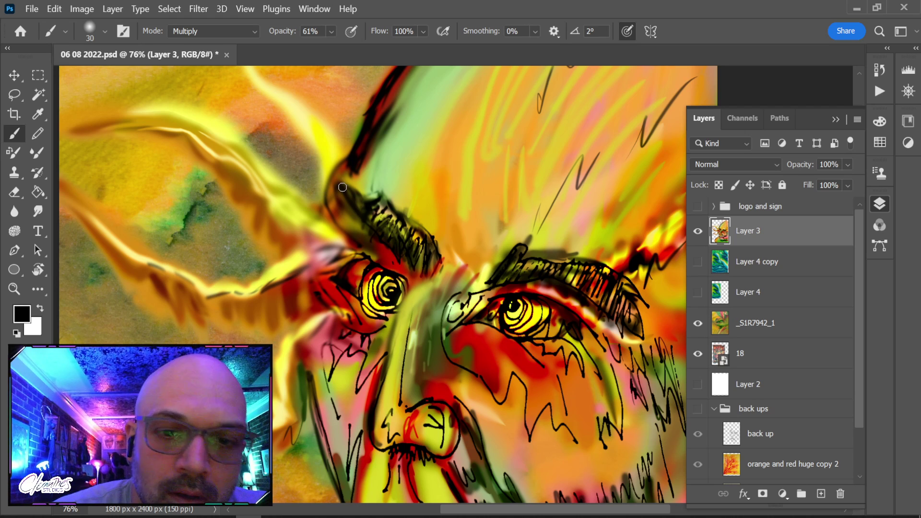
drag(508, 269, 497, 284)
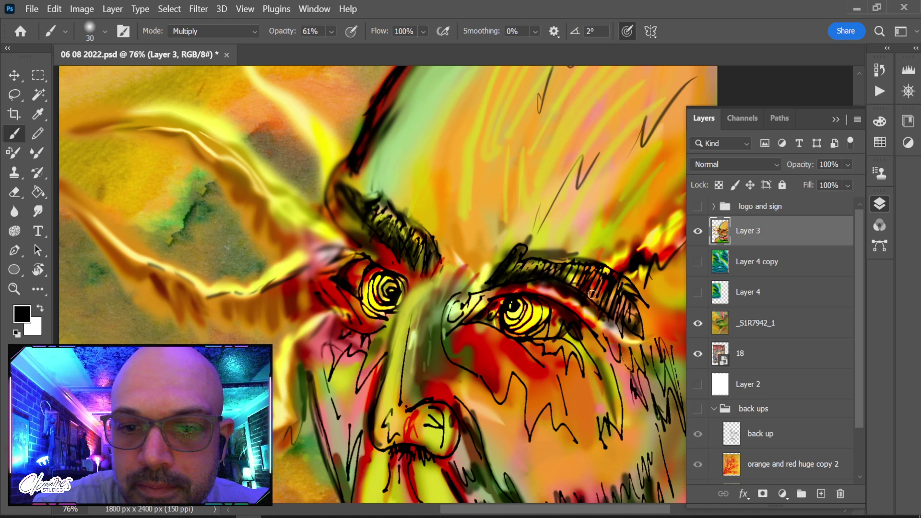
Set the brush to Overlay at size 15 and highlight the narrower eyebrow's hairs with bright yellow sampled from the tendril
key(x)
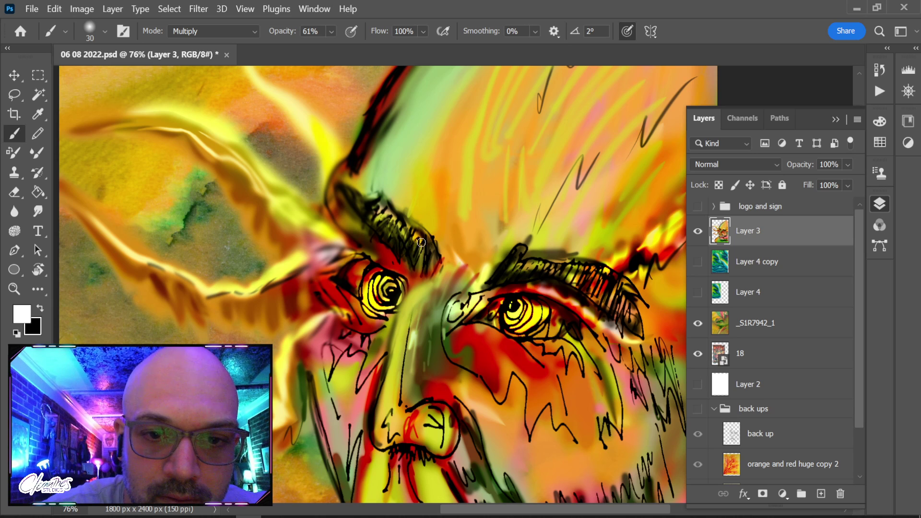
click(213, 31)
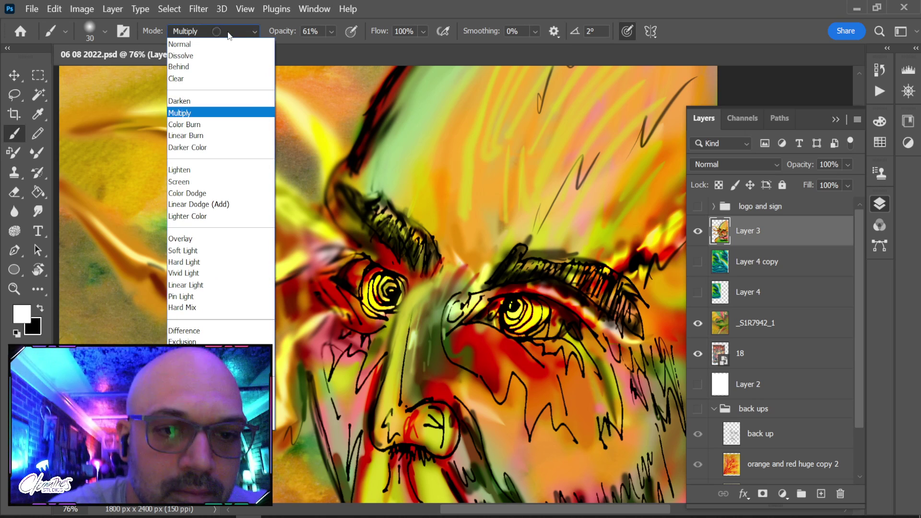
click(221, 237)
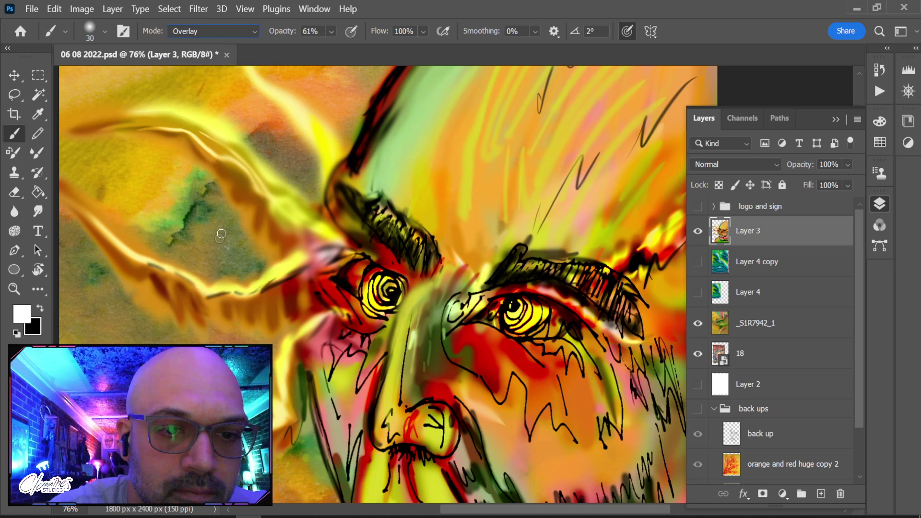
key(bracketleft)
key(bracketleft)
key(bracketleft)
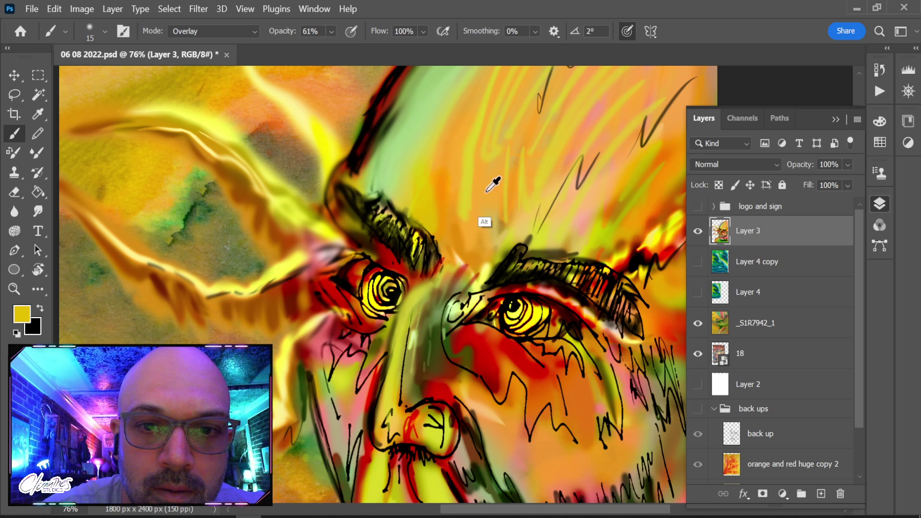
alt+click(285, 263)
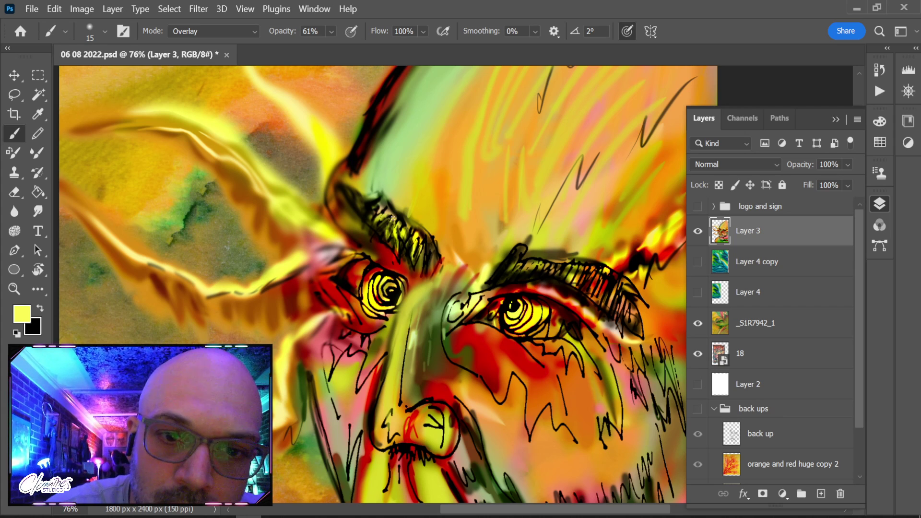
mouse_move(381, 224)
mouse_down()
mouse_move(370, 203)
mouse_move(359, 211)
mouse_move(353, 193)
mouse_move(379, 205)
mouse_up()
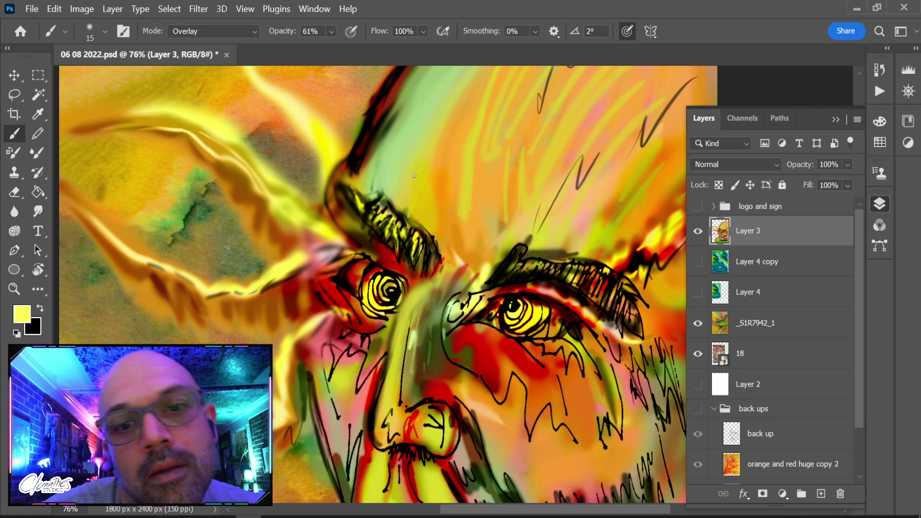
drag(384, 238, 385, 225)
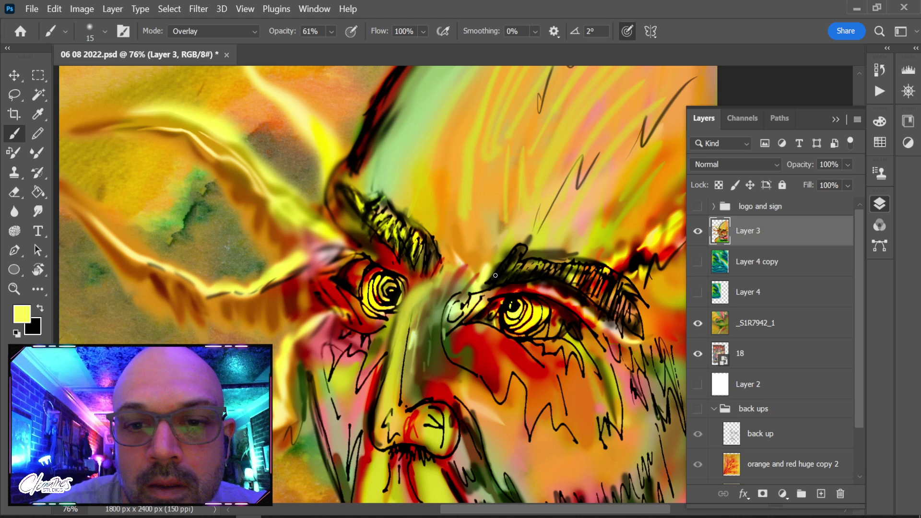
Add bright yellow Overlay highlights among the hairs along the wider eyebrow
mouse_move(512, 260)
mouse_down()
mouse_move(496, 280)
mouse_move(521, 263)
mouse_move(515, 281)
mouse_move(537, 266)
mouse_move(521, 275)
mouse_move(573, 268)
mouse_move(562, 283)
mouse_move(569, 264)
mouse_move(570, 287)
mouse_move(579, 282)
mouse_move(571, 294)
mouse_move(590, 268)
mouse_move(581, 298)
mouse_move(588, 278)
mouse_up()
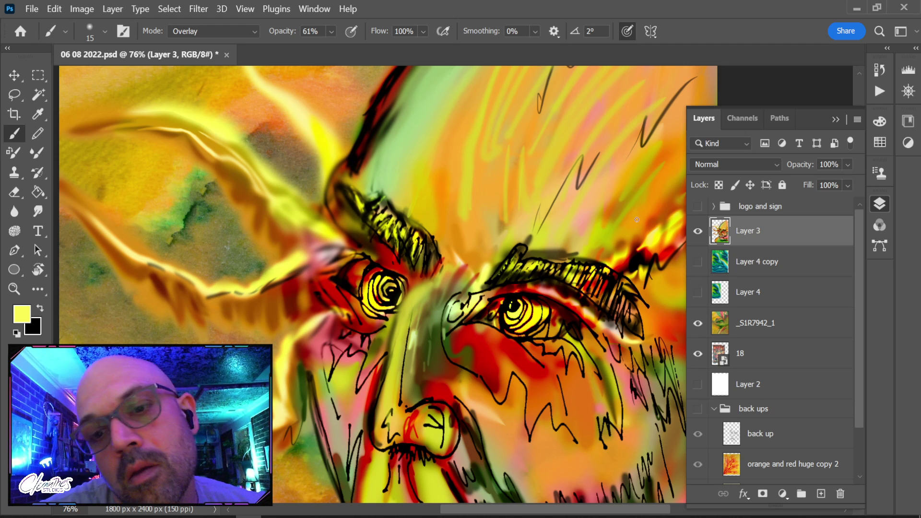
mouse_move(607, 319)
mouse_down()
mouse_move(584, 280)
mouse_move(574, 291)
mouse_move(584, 273)
mouse_move(594, 288)
mouse_move(607, 270)
mouse_move(596, 298)
mouse_move(606, 286)
mouse_move(613, 307)
mouse_move(616, 290)
mouse_up()
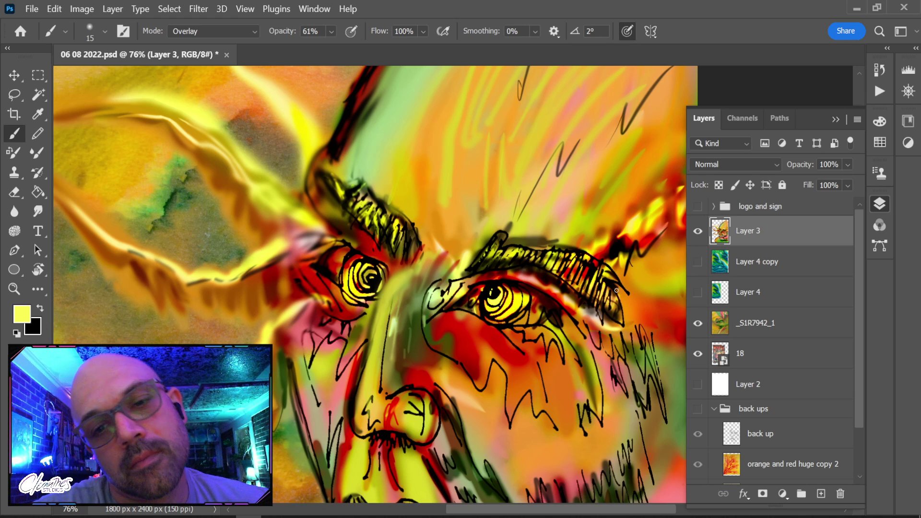
mouse_move(483, 261)
mouse_down()
mouse_move(485, 271)
mouse_move(490, 256)
mouse_move(493, 268)
mouse_move(506, 249)
mouse_move(478, 262)
mouse_up()
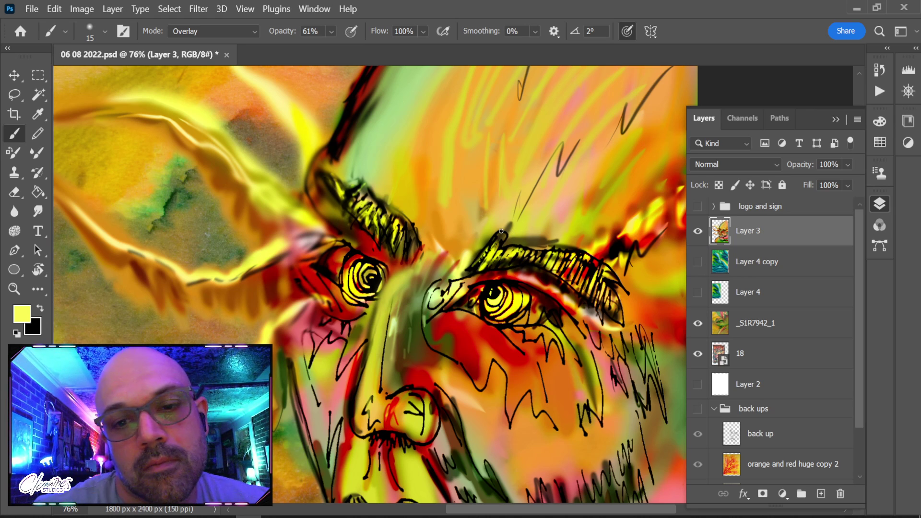
Make black the foreground colour, set the brush to Normal mode and fill in the pupils of both eyes
key(alt)
key(x)
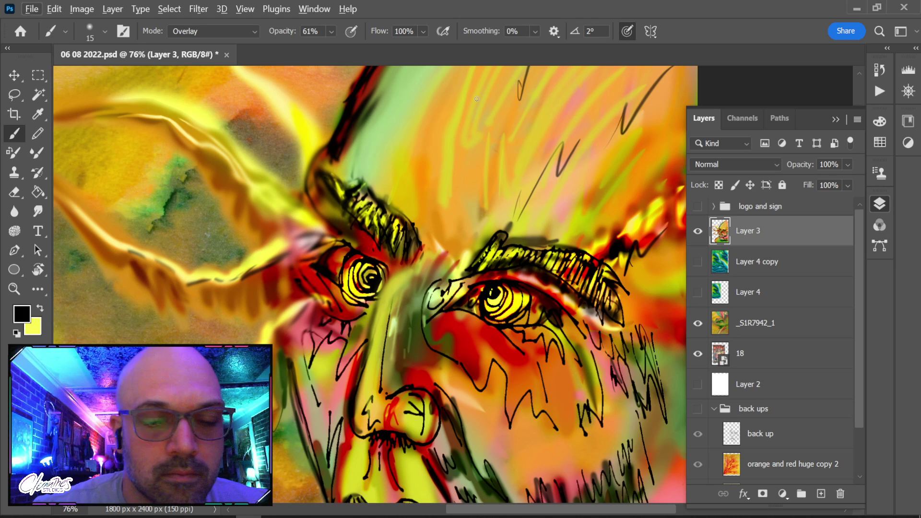
key(alt)
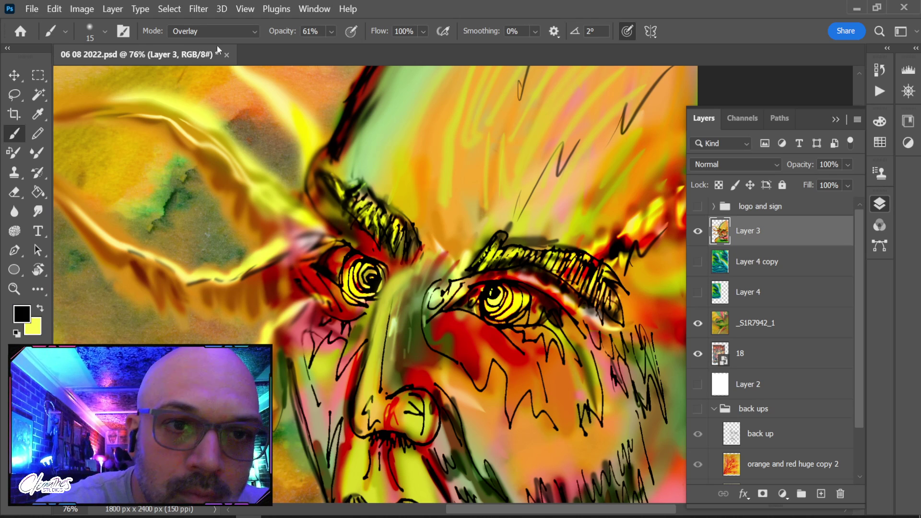
click(214, 31)
click(221, 58)
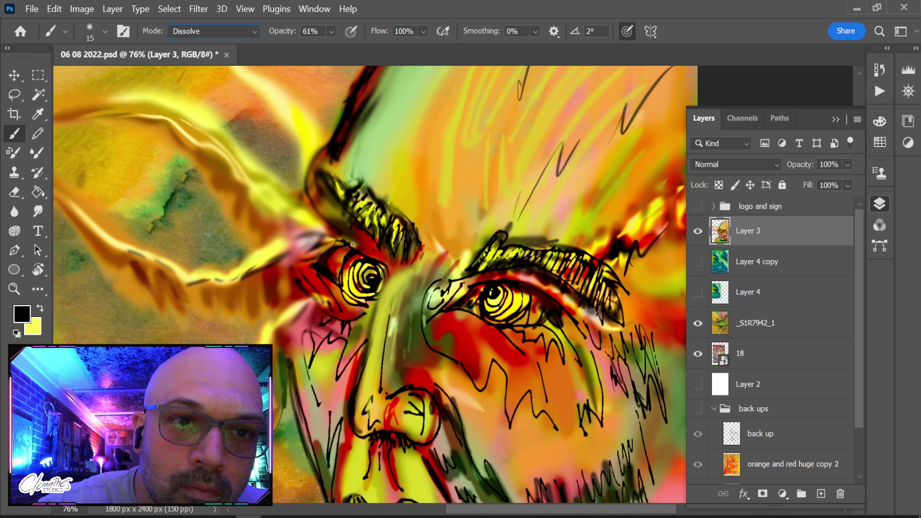
click(213, 32)
click(231, 45)
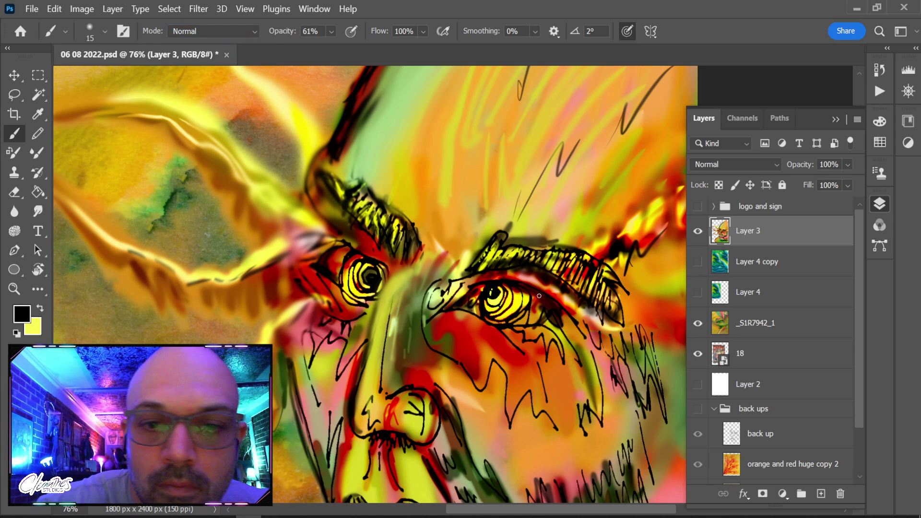
drag(494, 293, 488, 292)
Reset to default colours with white in the foreground and dot small highlights in both pupils at brush size 8
key(v)
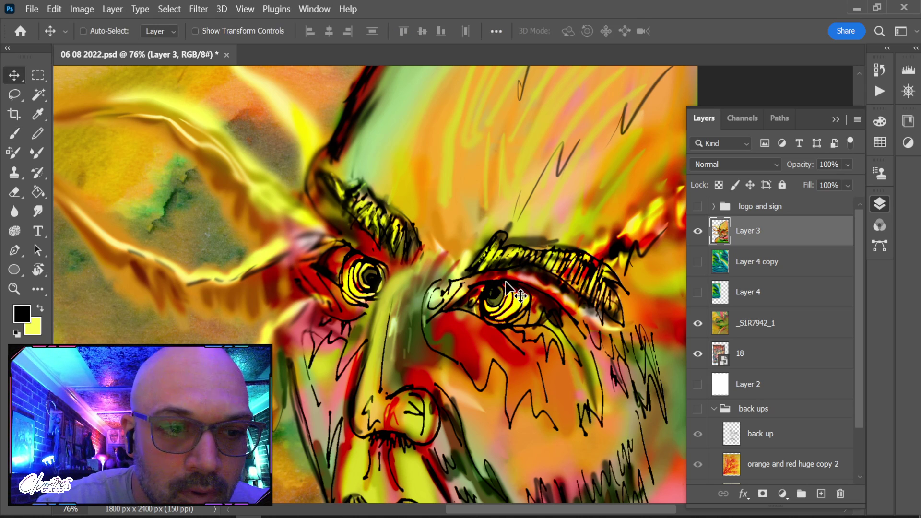
key(x)
key(d)
key(x)
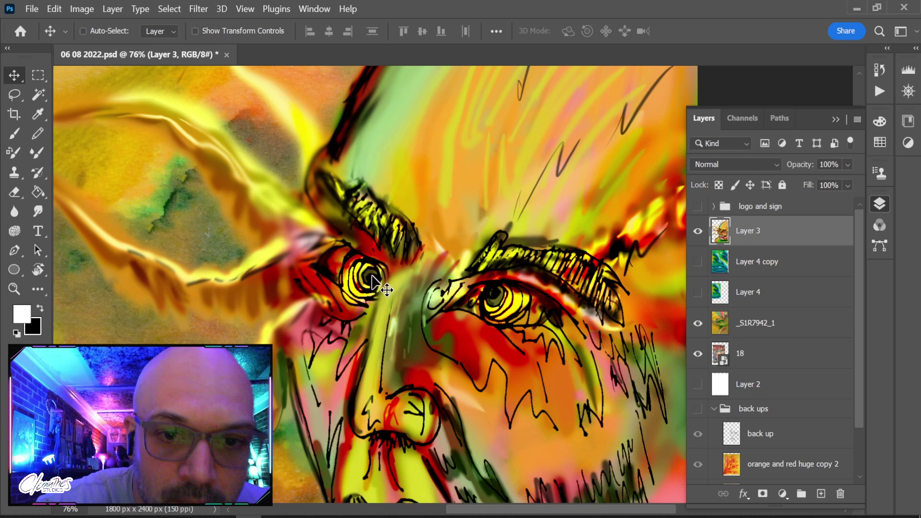
key(b)
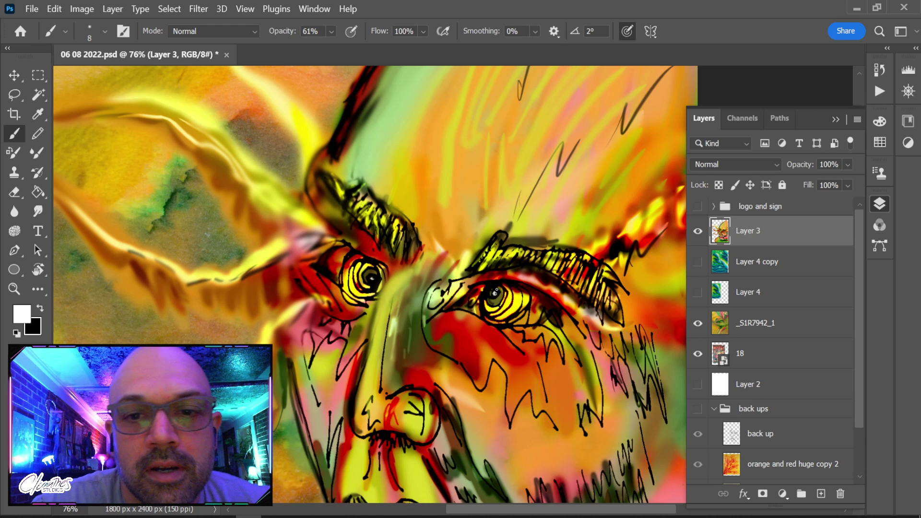
Sample a pale orange from the forehead and paint over the dark smudge above the wider eyebrow with a larger brush
alt+click(500, 216)
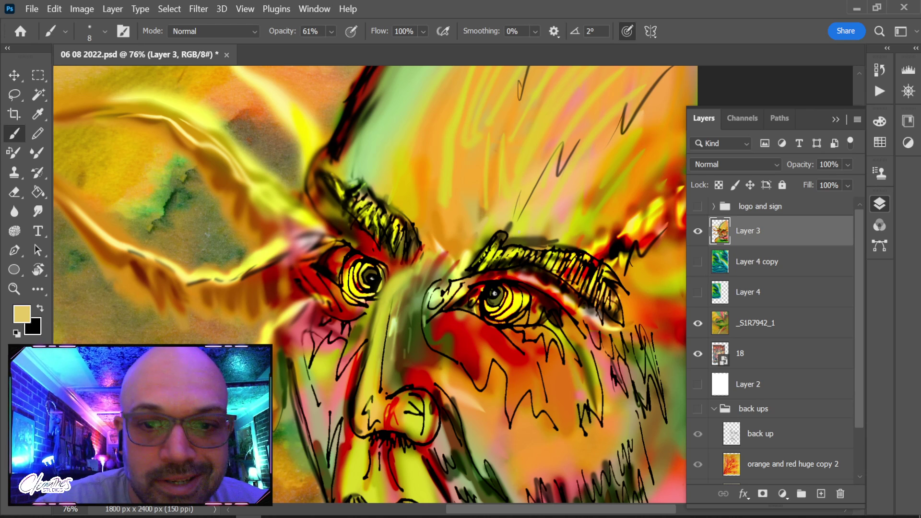
key(bracketright)
key(bracketright)
key(bracketright)
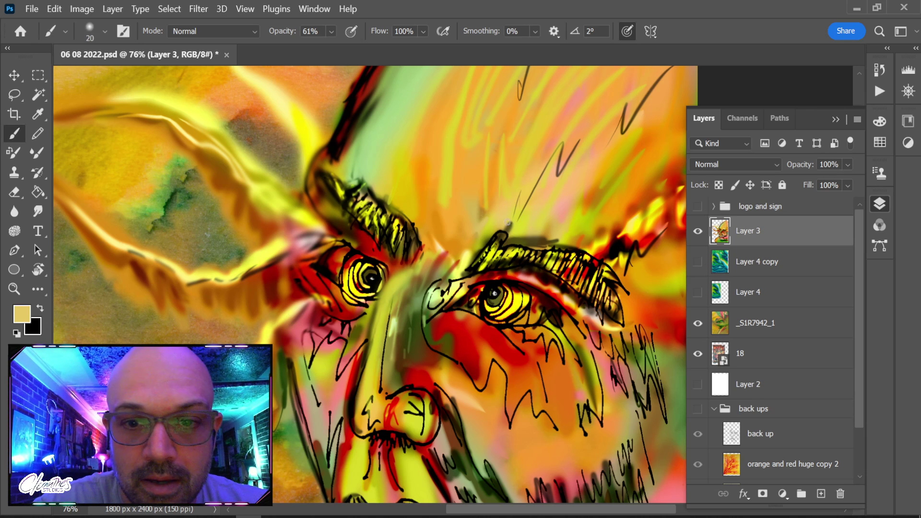
mouse_move(508, 226)
mouse_down()
mouse_move(545, 233)
mouse_move(520, 238)
mouse_move(532, 241)
mouse_up()
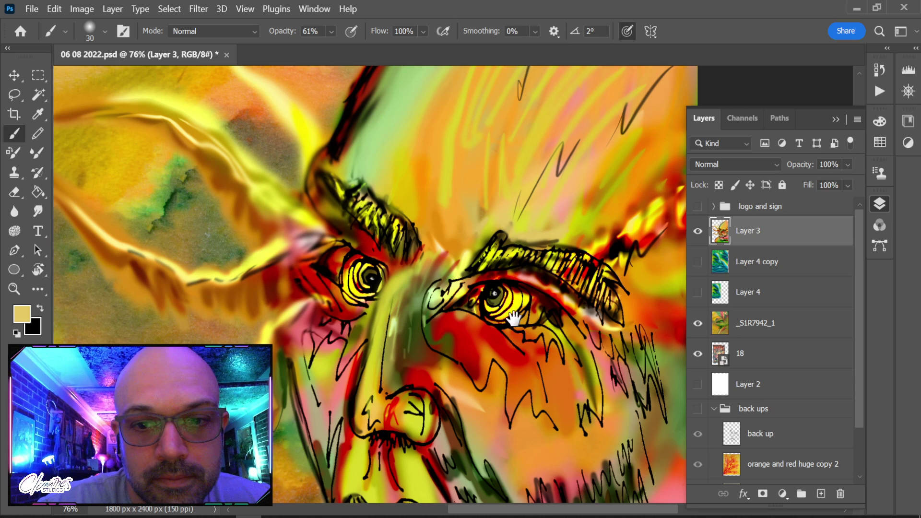
Smudge the iris rings of the tendril-side eye at size 30 and 28% strength
drag(520, 330, 509, 311)
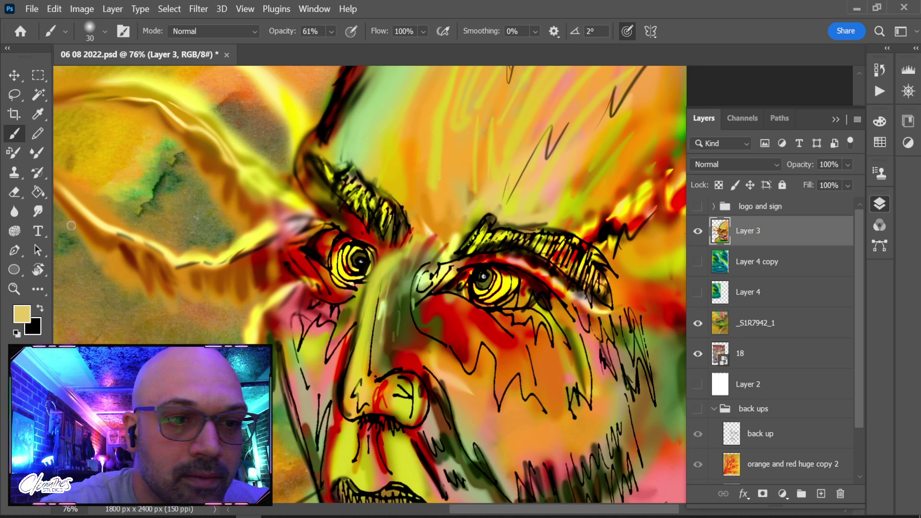
click(38, 211)
key(bracketleft)
key(bracketleft)
key(bracketleft)
key(bracketleft)
key(bracketleft)
key(bracketleft)
key(bracketleft)
key(bracketleft)
key(bracketleft)
key(bracketleft)
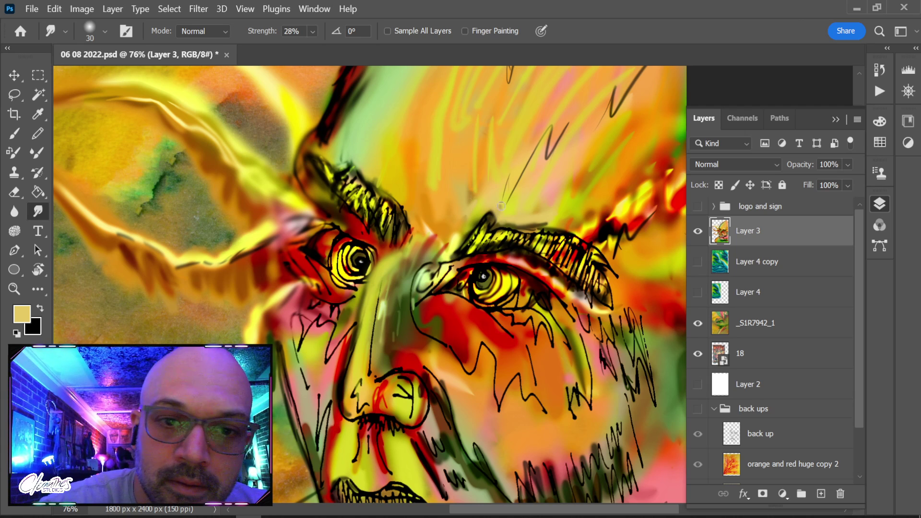
mouse_move(360, 262)
mouse_down()
mouse_move(349, 245)
mouse_move(340, 247)
mouse_move(352, 268)
mouse_move(342, 249)
mouse_move(331, 249)
mouse_move(341, 270)
mouse_move(349, 230)
mouse_up()
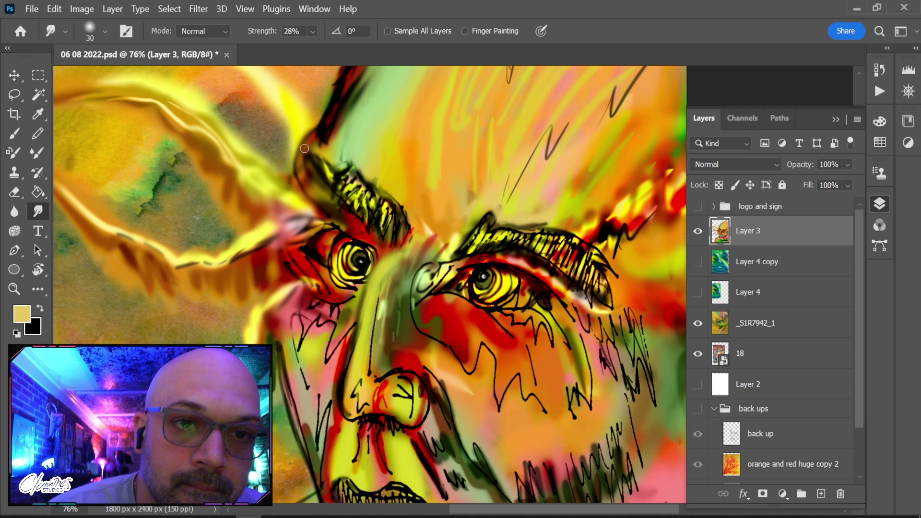
Set the smudge strength to 65%, and return to the Brush tool with bright yellow sampled from the lower tendril
click(205, 31)
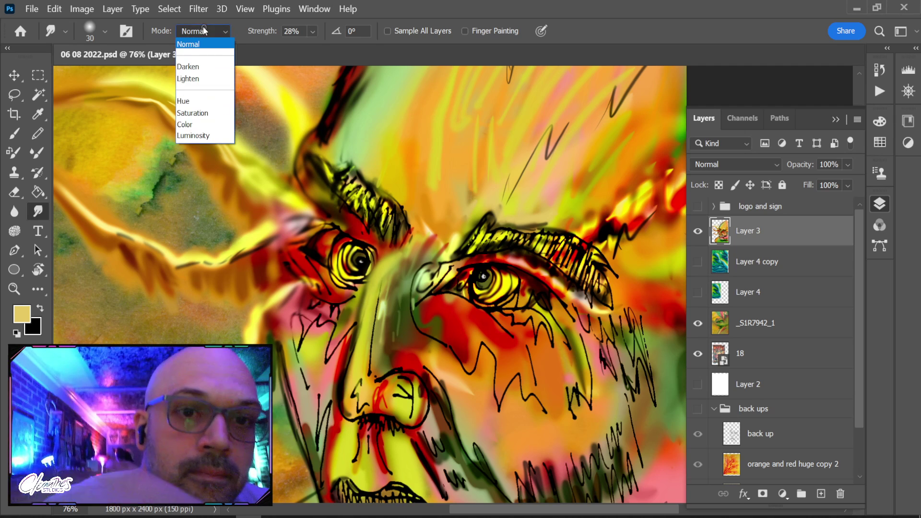
click(311, 31)
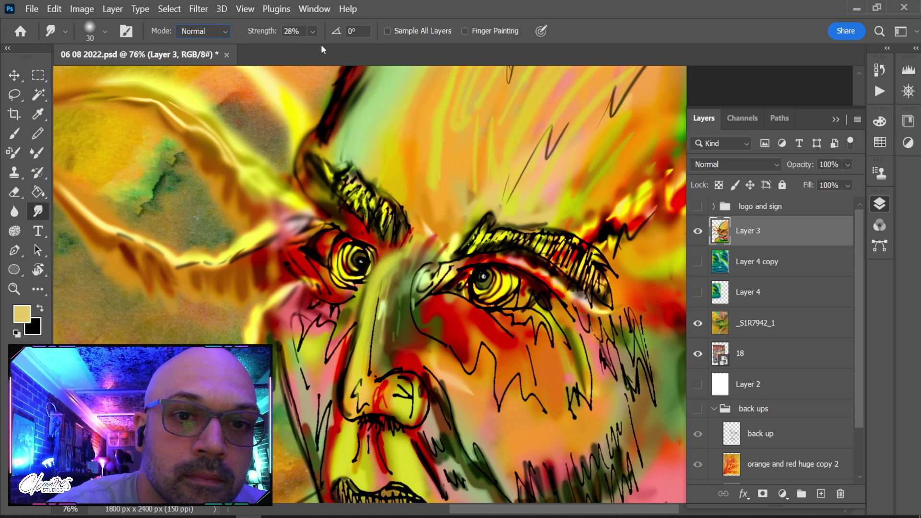
click(320, 168)
key(x)
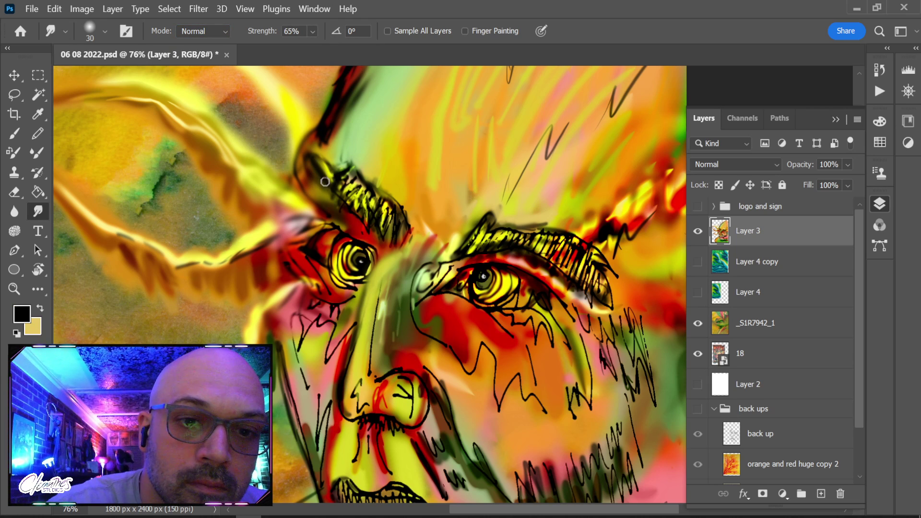
key(alt)
key(b)
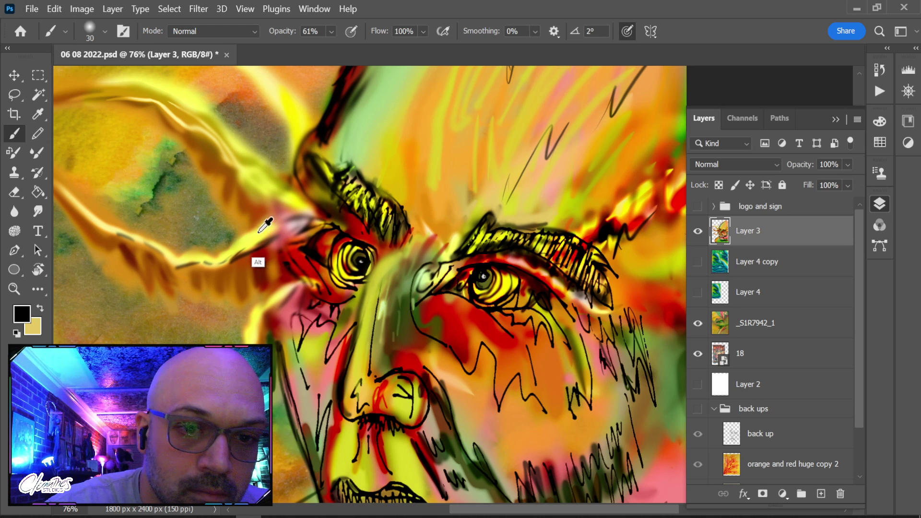
alt+click(259, 263)
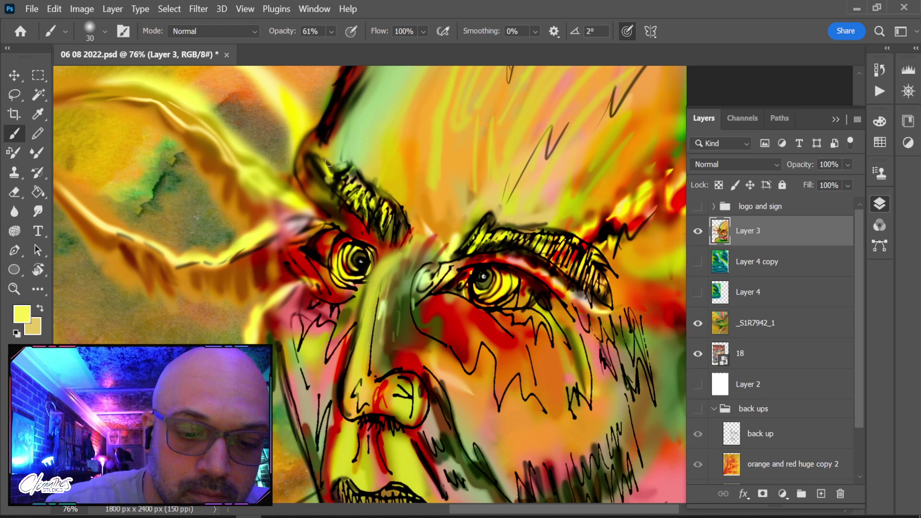
Expand and show the logo and sign group, hiding its studio logo and signature copy layers so only the texture and edge effects apply
scroll(328, 171, down, 4)
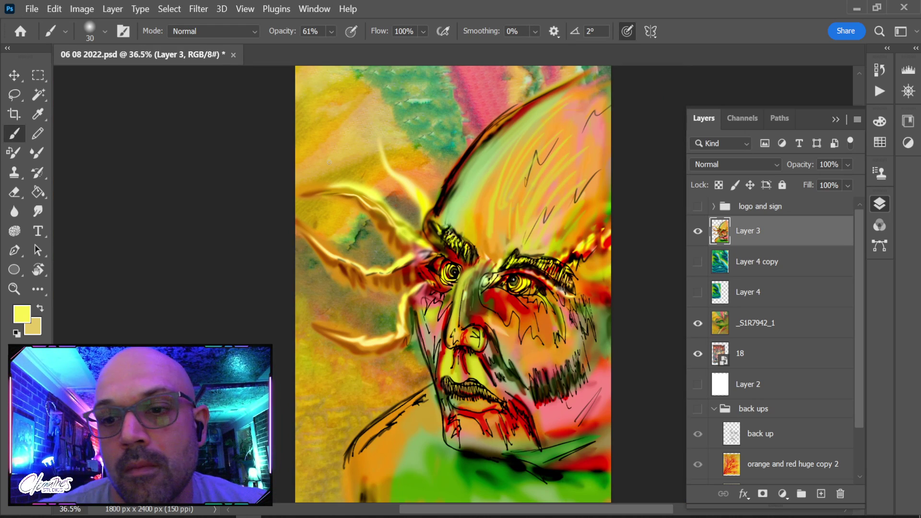
click(713, 206)
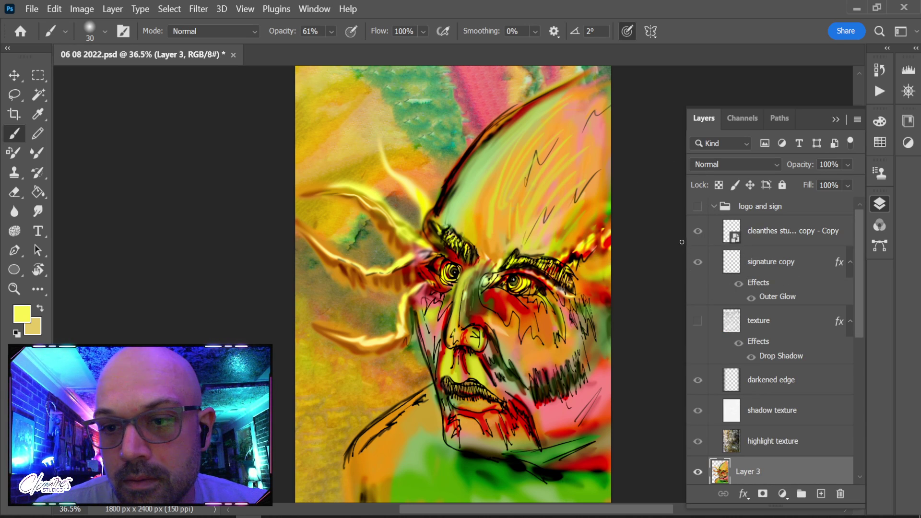
click(697, 206)
drag(697, 240, 698, 263)
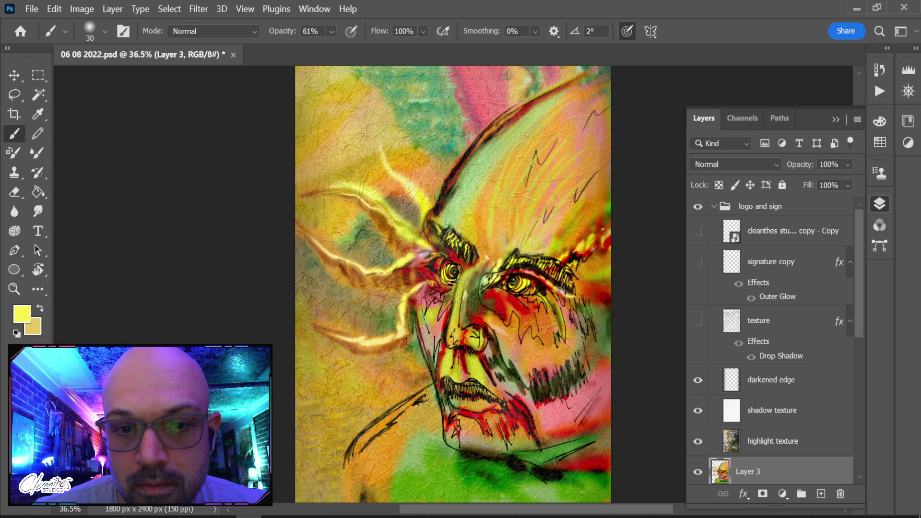
Collapse the logo and sign group and open Neural Filters for Layer 3
click(714, 207)
mouse_move(535, 336)
mouse_down()
mouse_move(420, 298)
mouse_move(444, 341)
mouse_up()
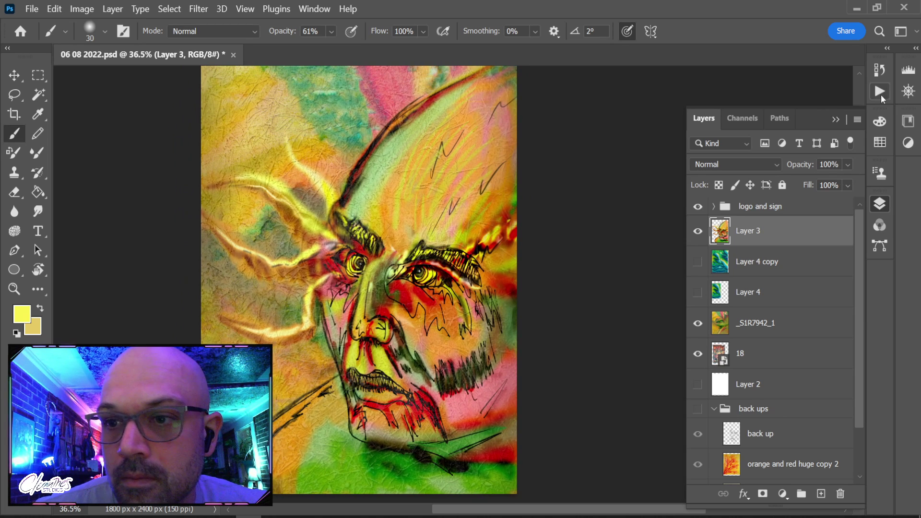
click(200, 10)
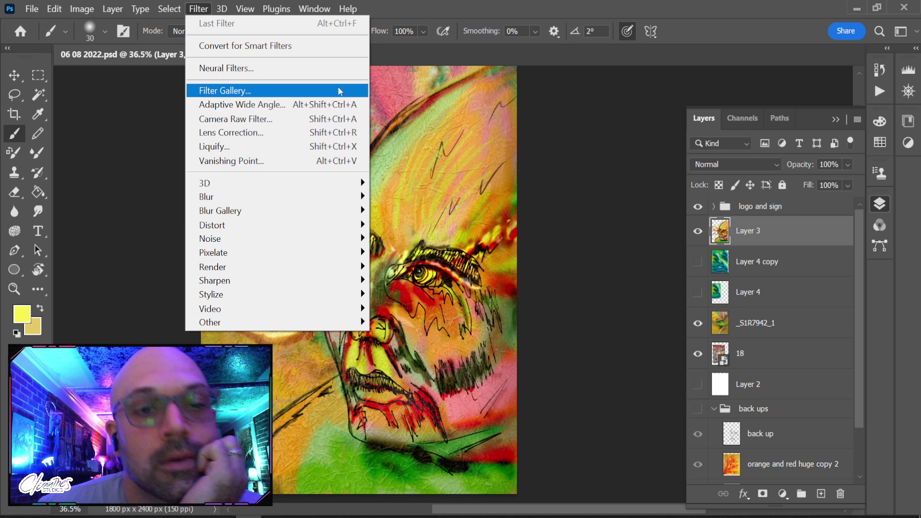
click(226, 68)
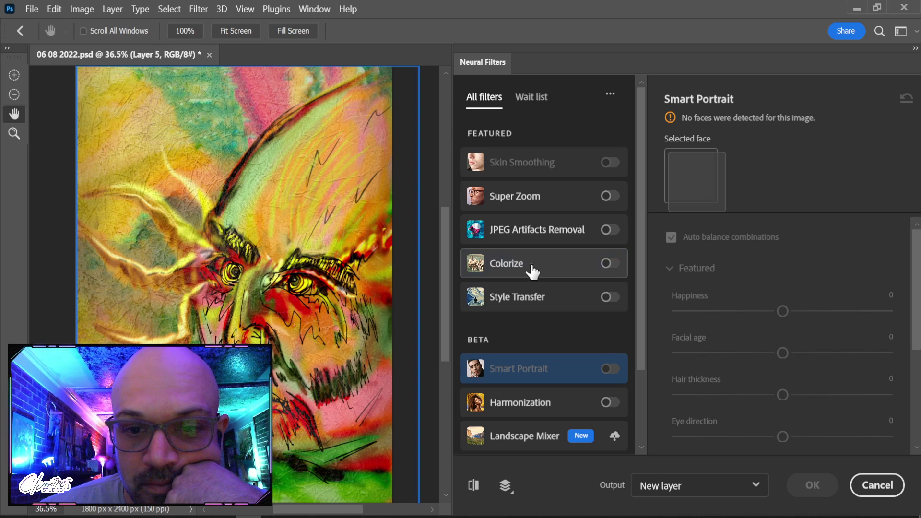
Examine the Colorize, Style Transfer and Harmonization neural filters, including the available artist style presets
click(523, 267)
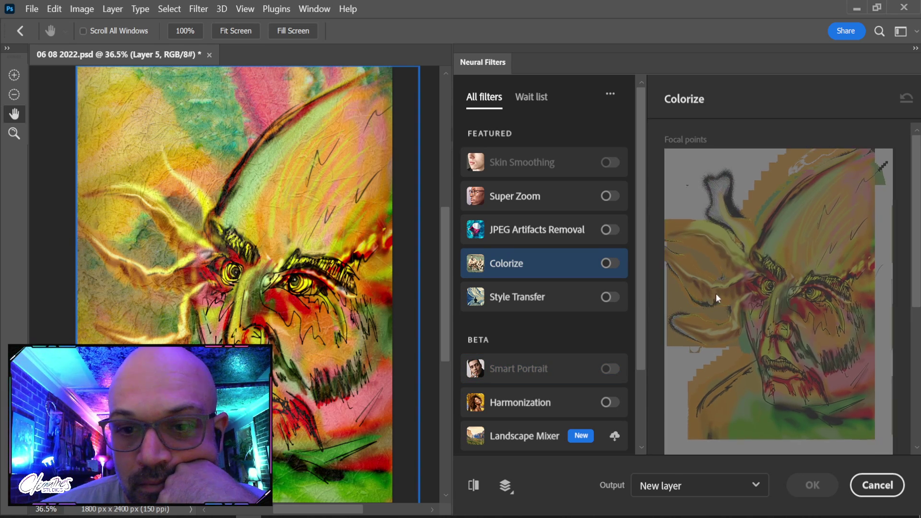
scroll(716, 293, down, 5)
scroll(715, 293, up, 3)
scroll(720, 297, up, 2)
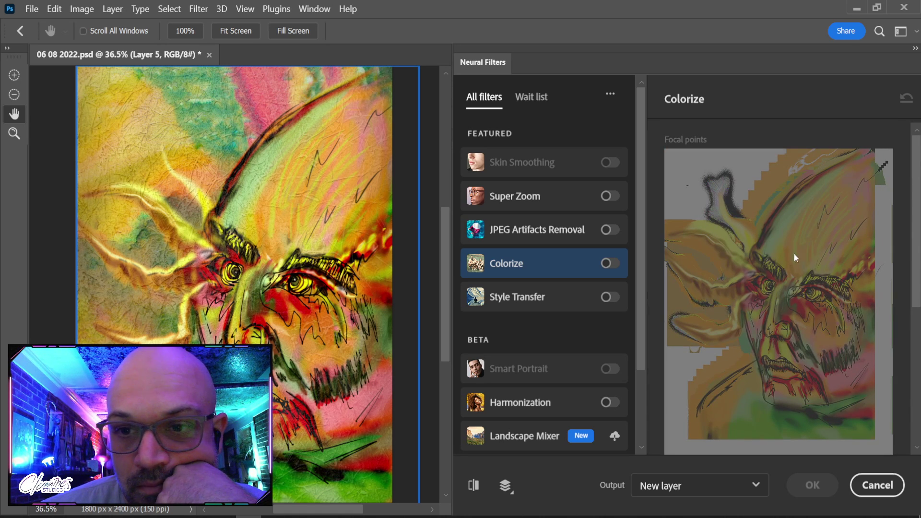
scroll(811, 278, down, 1)
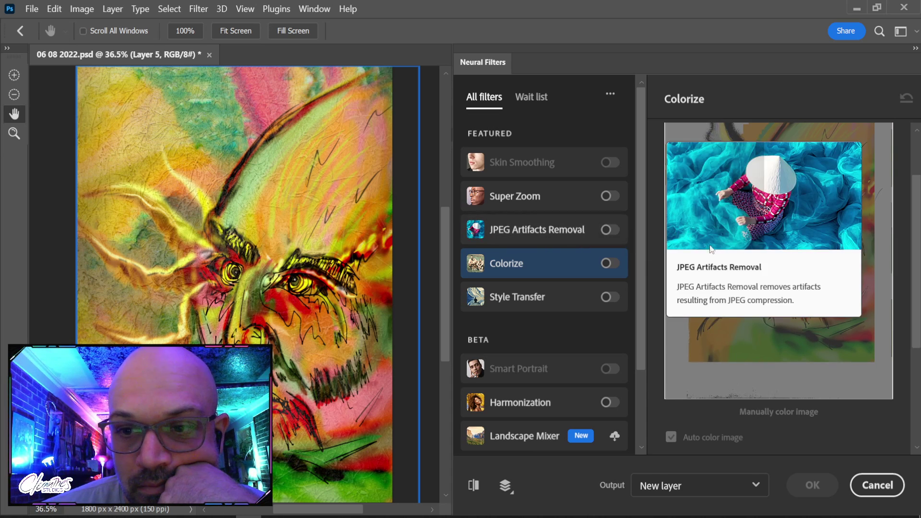
click(556, 297)
scroll(787, 233, down, 5)
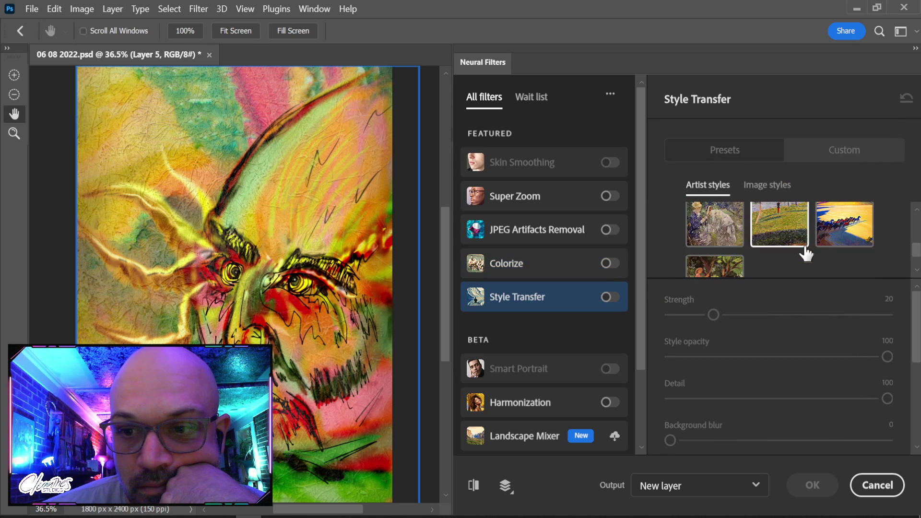
scroll(801, 247, up, 5)
scroll(782, 252, down, 2)
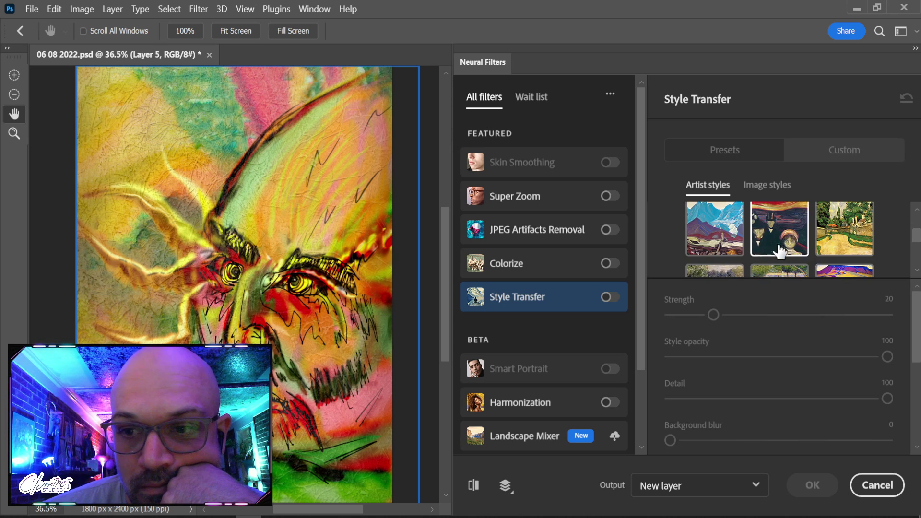
scroll(719, 247, down, 3)
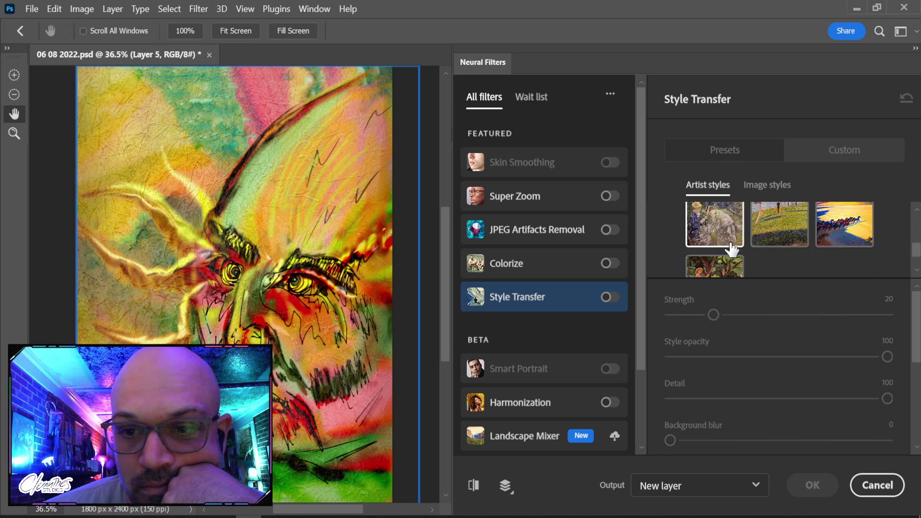
scroll(527, 300, down, 3)
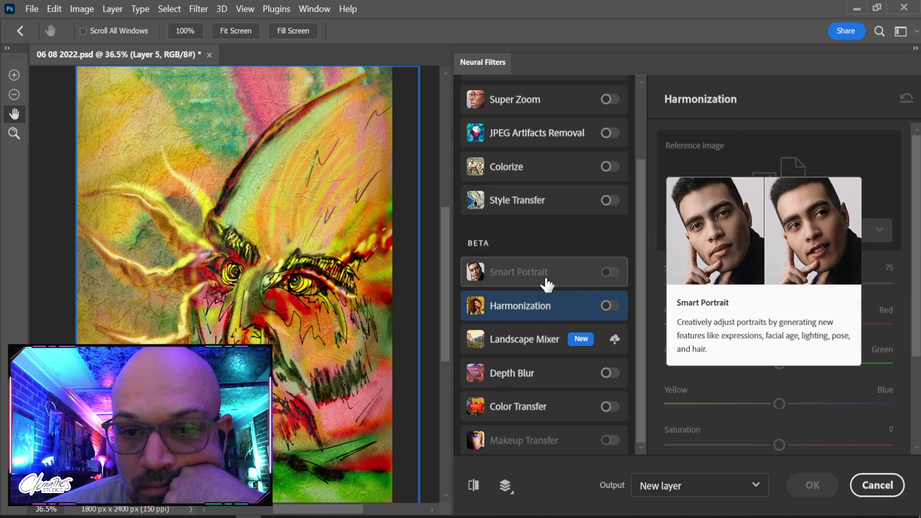
Try Color Transfer presets on the face layer, including the red flower field, sunset sea, blue feathers and yellow flower
click(533, 410)
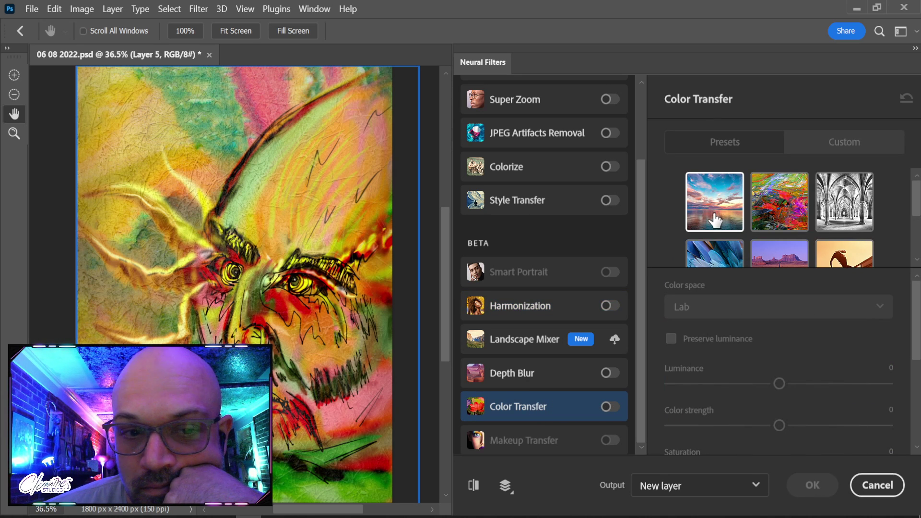
click(778, 201)
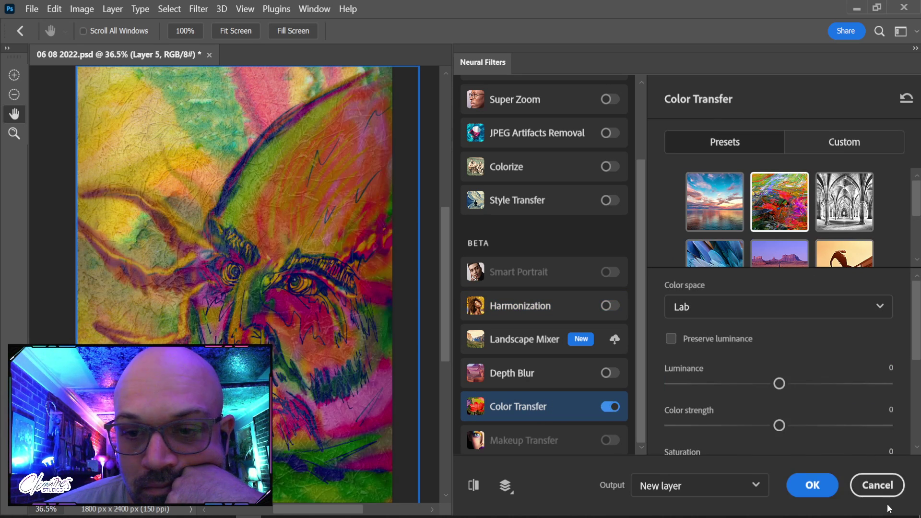
click(719, 222)
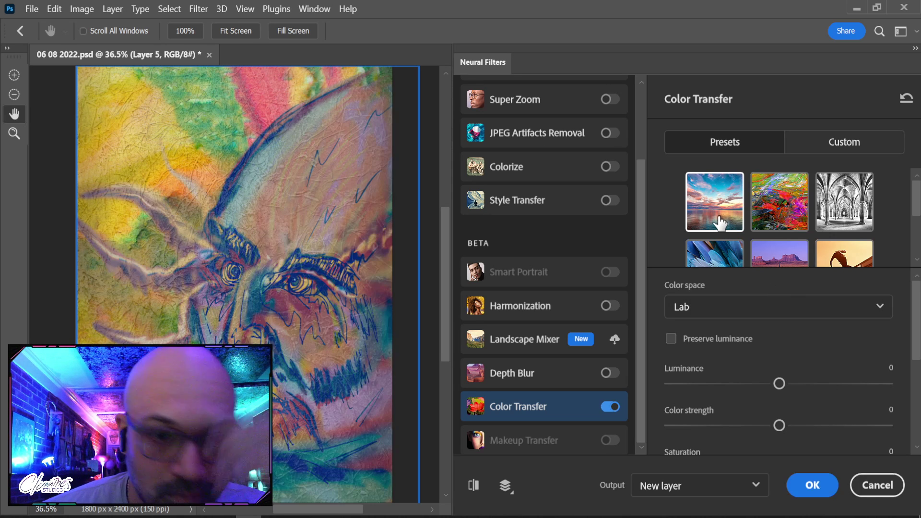
scroll(720, 223, down, 2)
click(717, 214)
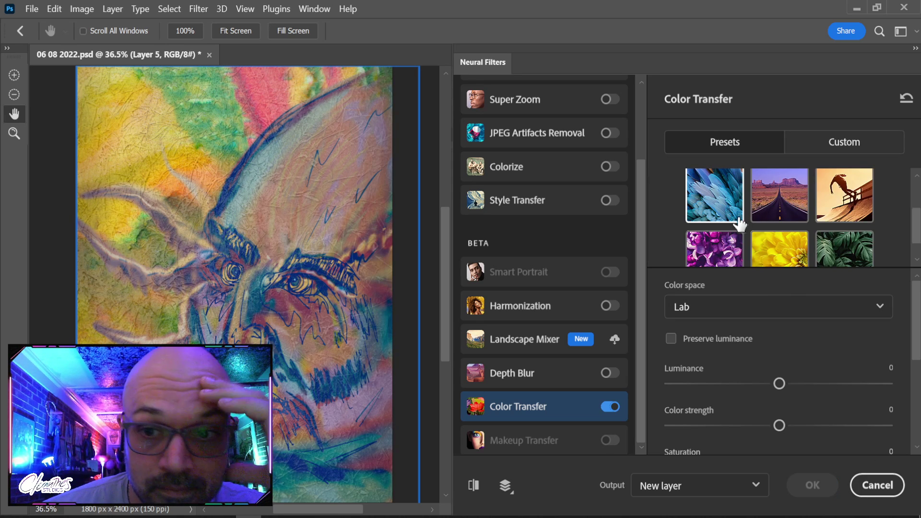
click(727, 250)
scroll(751, 241, down, 1)
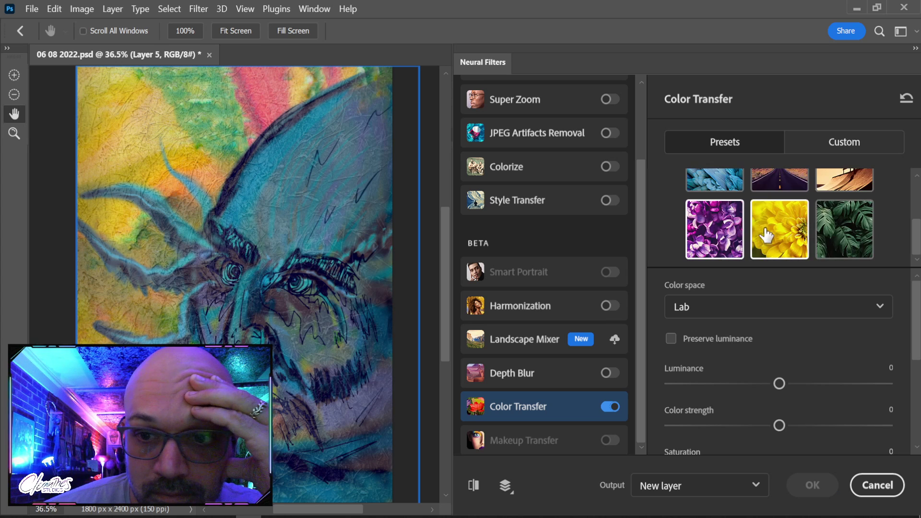
click(796, 239)
click(834, 212)
scroll(837, 220, up, 2)
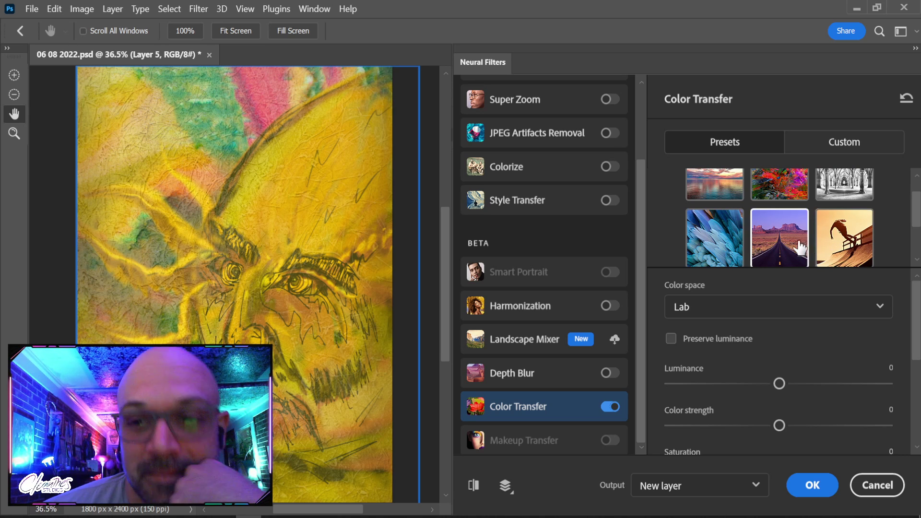
scroll(801, 240, up, 1)
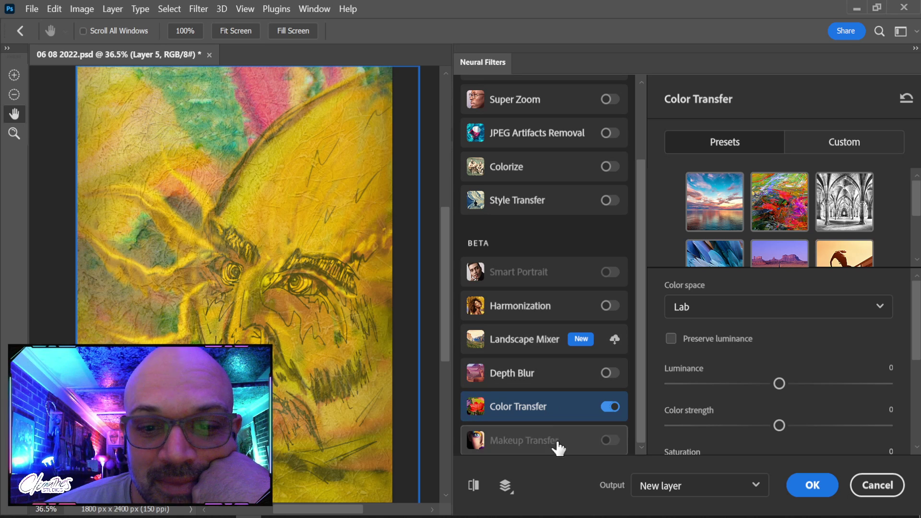
Examine the Depth Blur, Harmonization and Colorize filter options and the wait list of upcoming neural filters
click(537, 383)
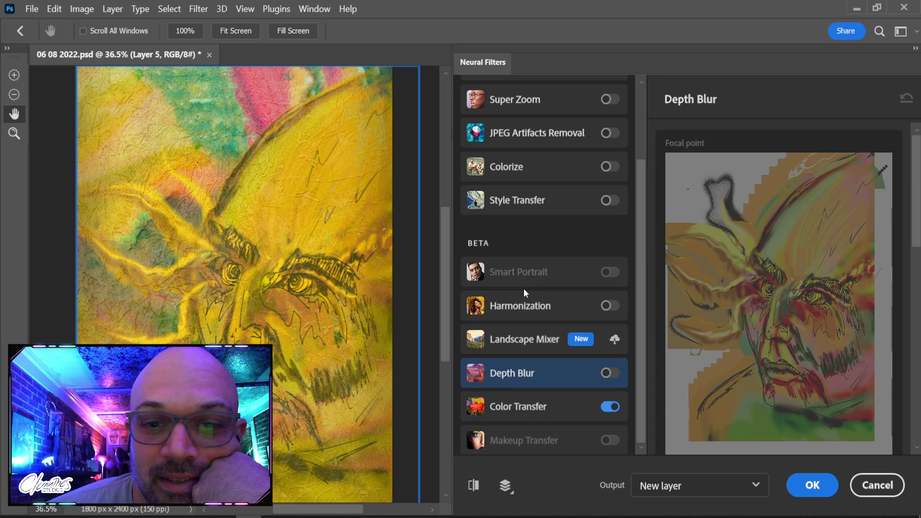
click(532, 311)
scroll(544, 278, up, 2)
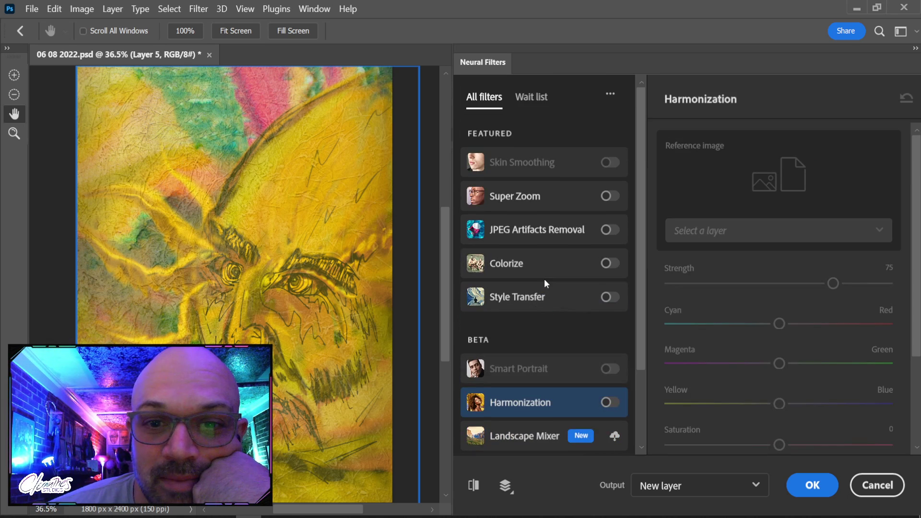
click(516, 161)
click(530, 107)
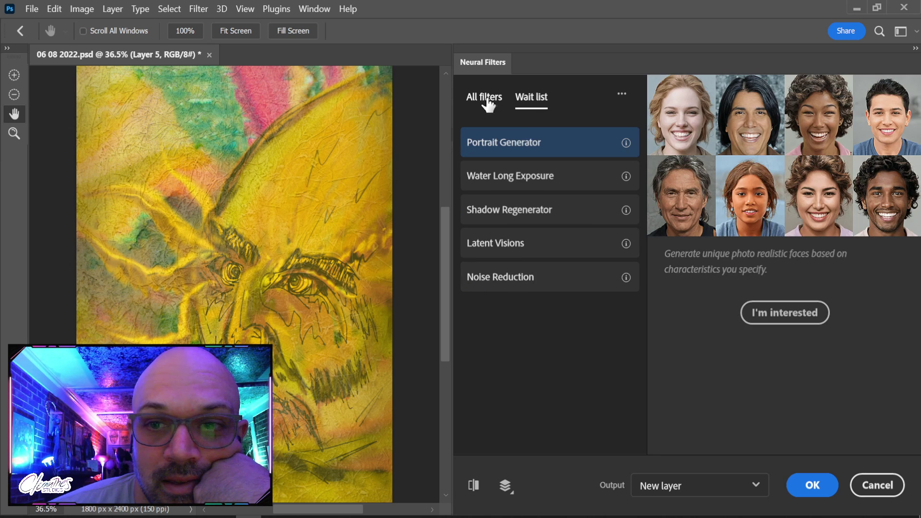
click(488, 101)
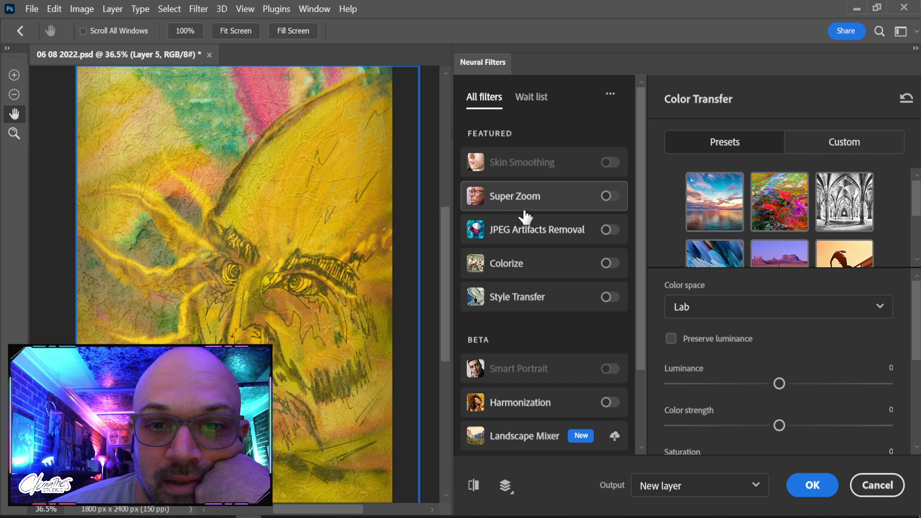
click(545, 262)
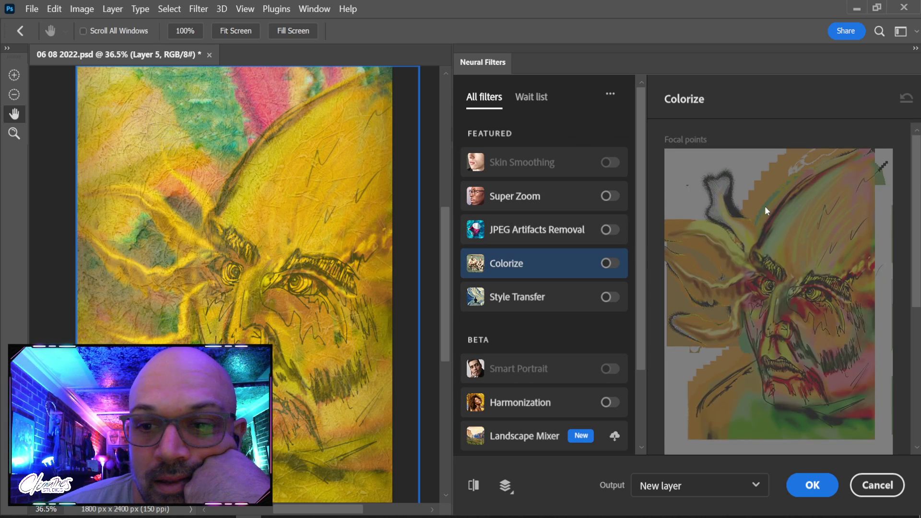
scroll(768, 211, down, 5)
scroll(771, 223, up, 5)
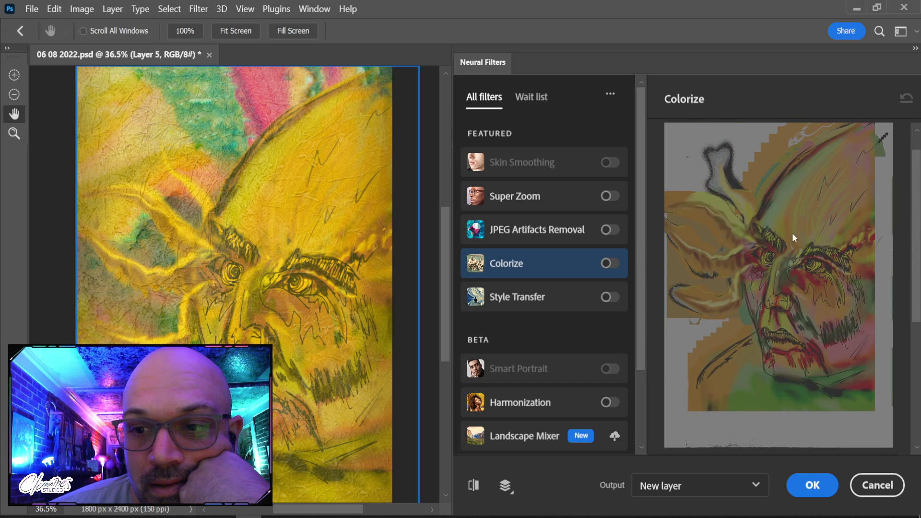
scroll(767, 336, down, 5)
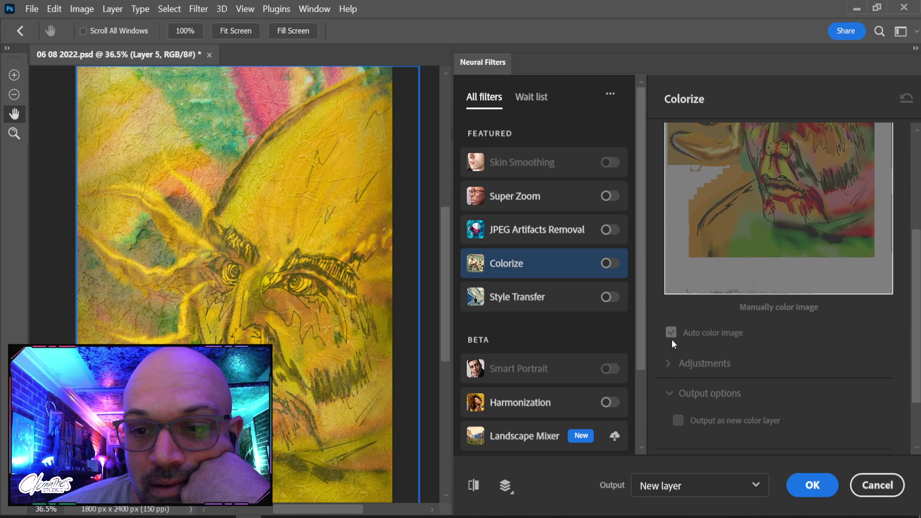
Try Style Transfer artist presets on the face layer, from the wheat field to the tree with a red figure, and discard the Neural Filters changes
click(554, 307)
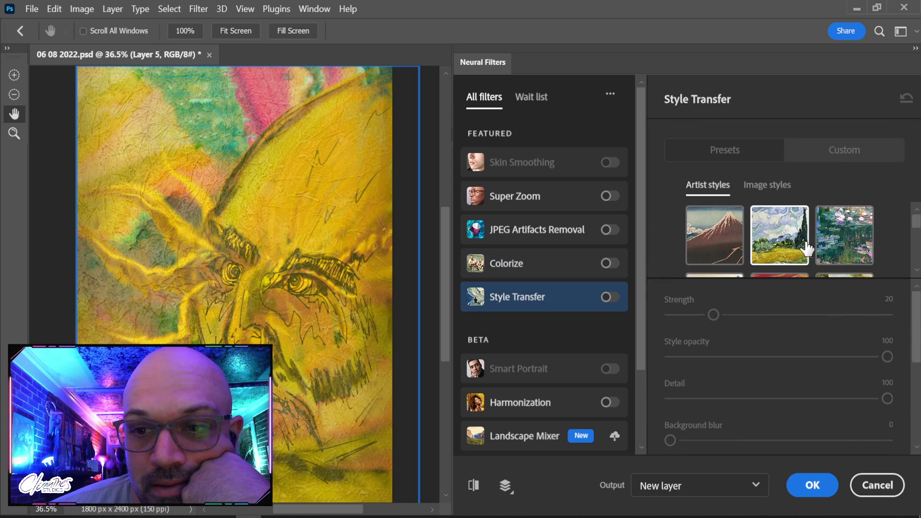
click(777, 240)
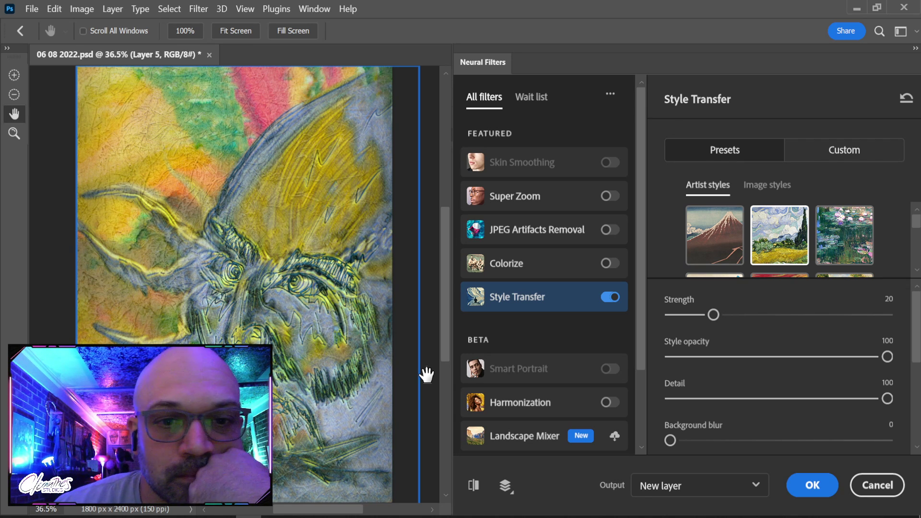
click(717, 235)
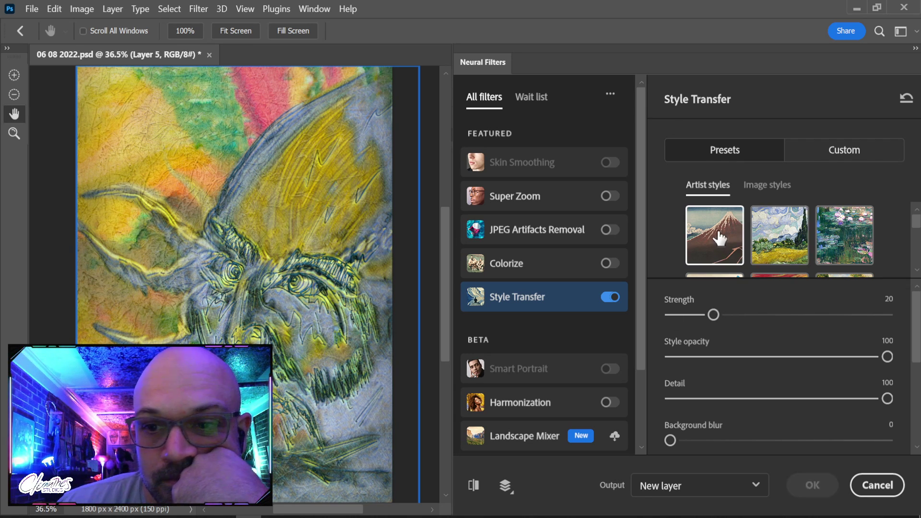
scroll(837, 230, down, 3)
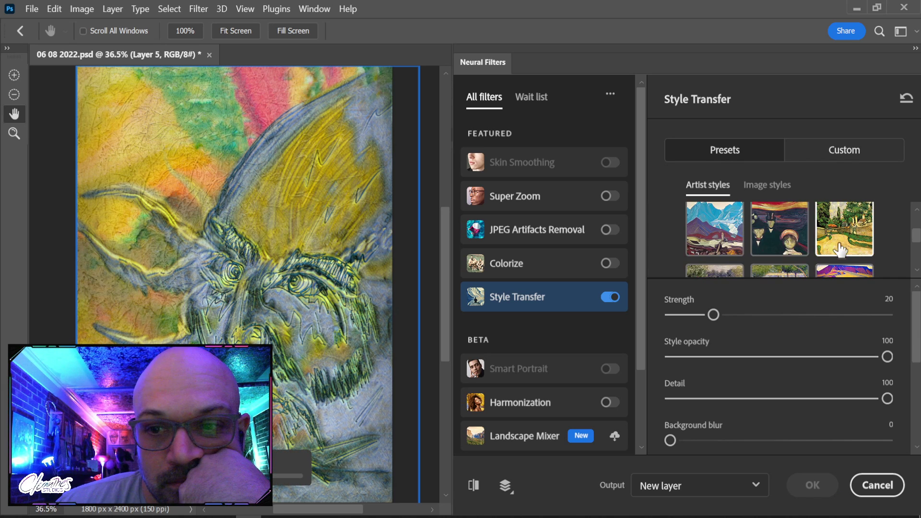
click(788, 236)
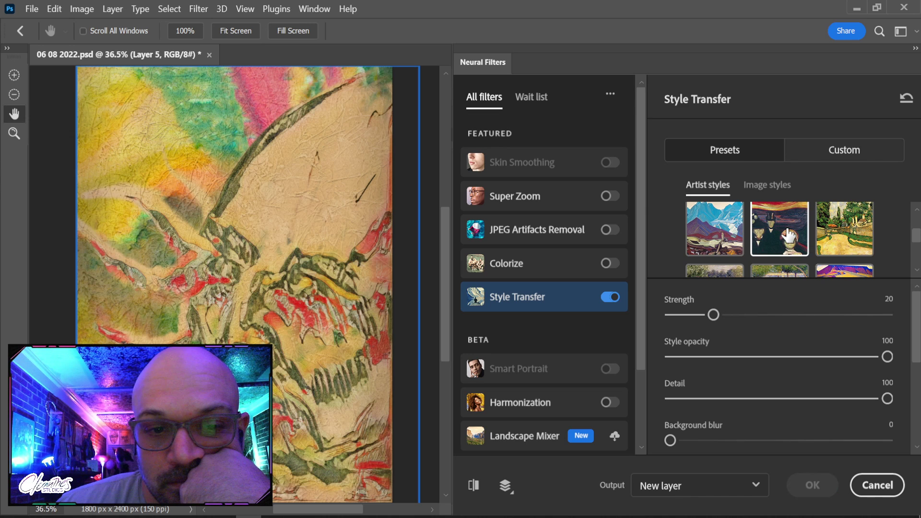
scroll(789, 247, down, 2)
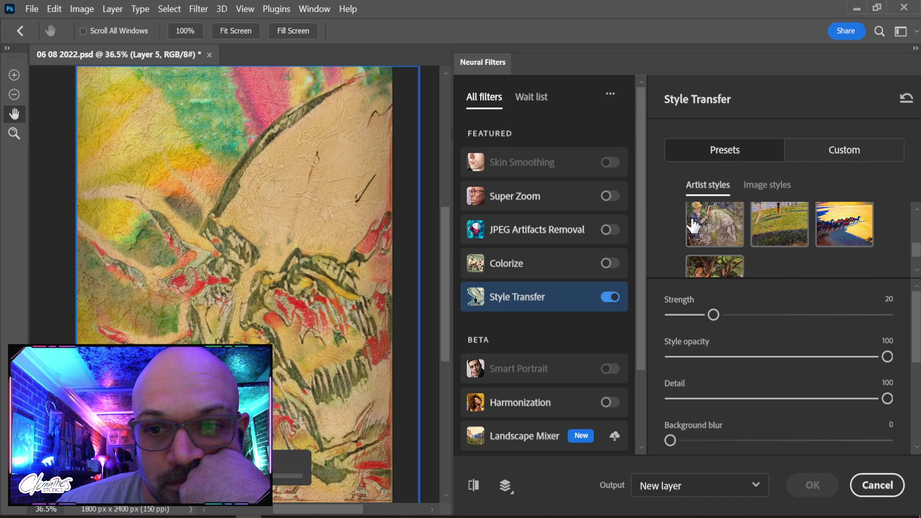
click(715, 229)
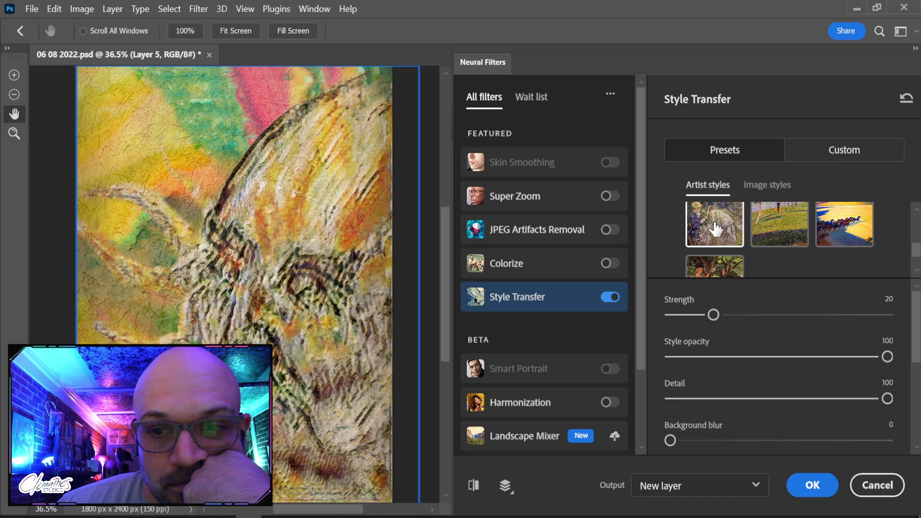
scroll(719, 235, down, 1)
click(723, 240)
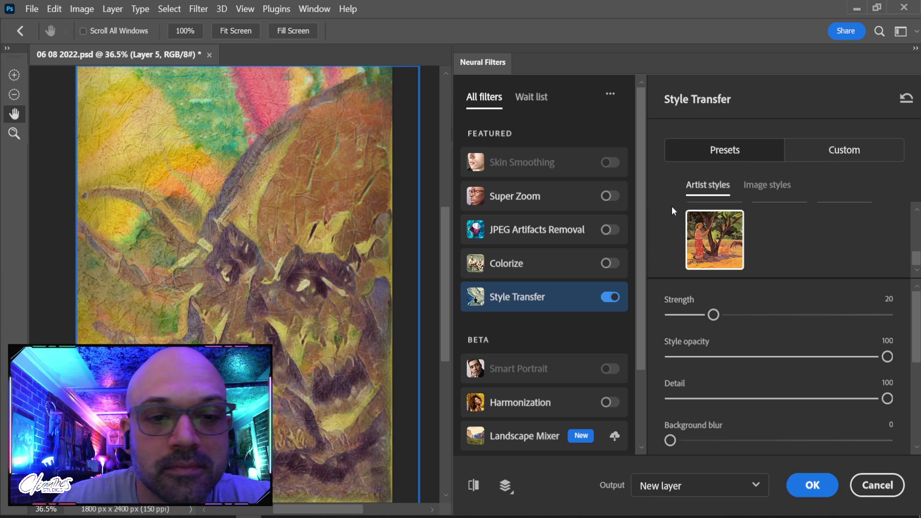
click(876, 494)
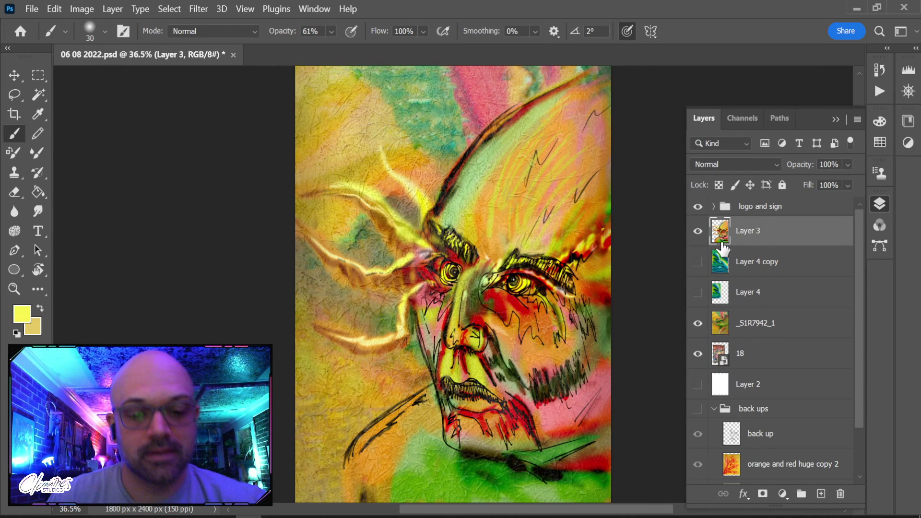
Shift Layer 3's hue to turn the yellow and orange face purple and magenta, and return to the Brush tool
key(i)
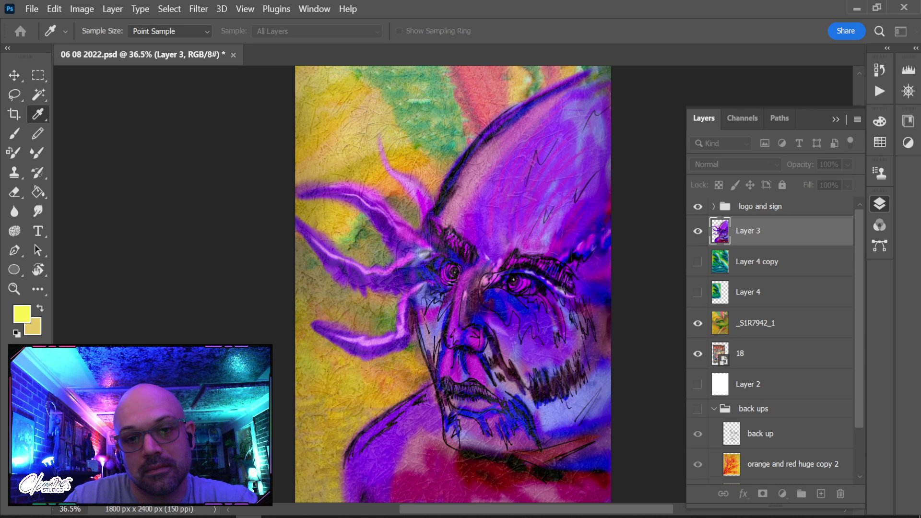
key(b)
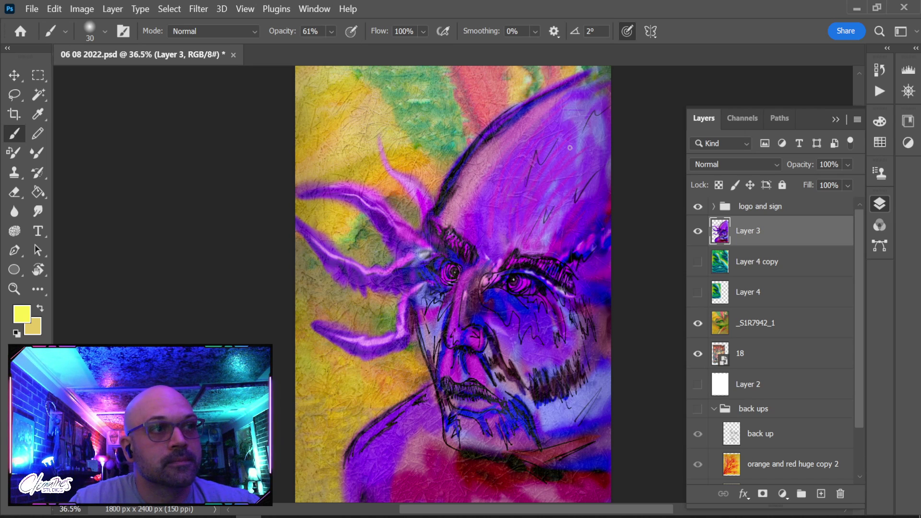
Compare the artwork with Layer 3 hidden and shown, at closer and wider views
click(698, 231)
click(698, 231)
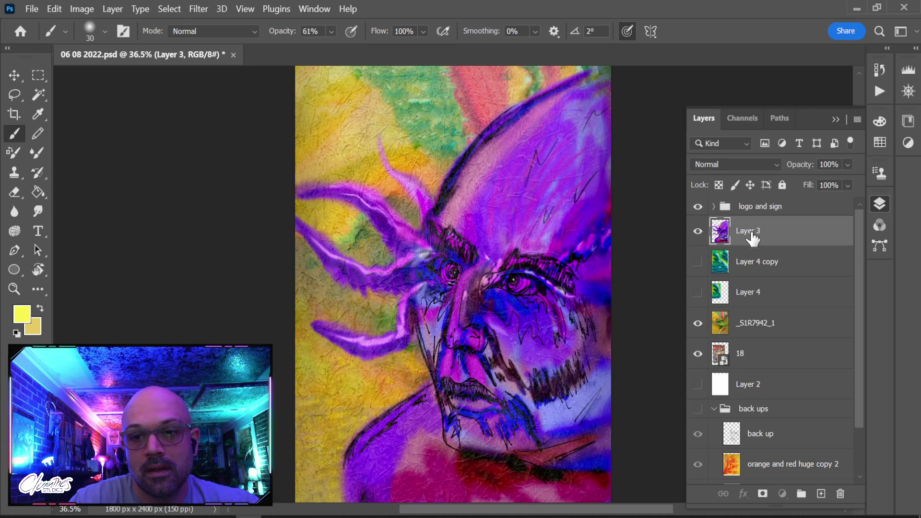
scroll(497, 286, up, 3)
scroll(477, 261, down, 4)
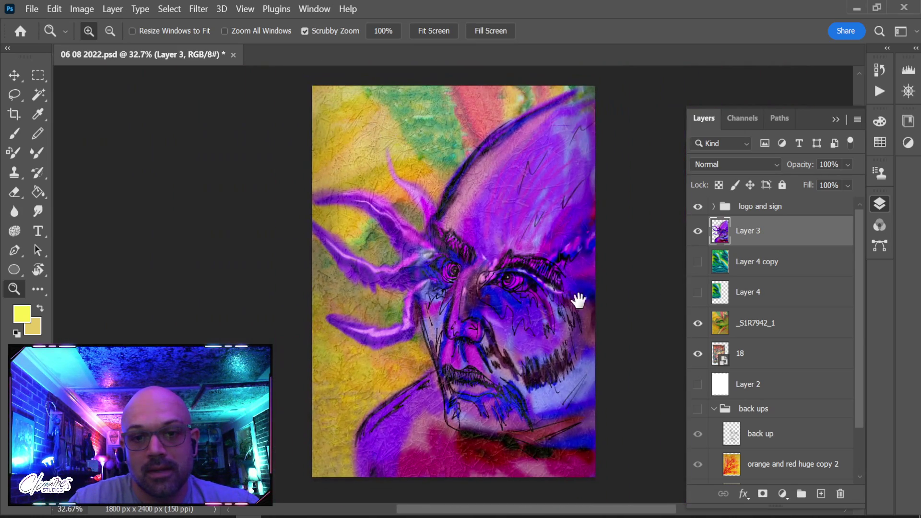
drag(569, 294, 556, 296)
key(b)
click(697, 231)
click(698, 231)
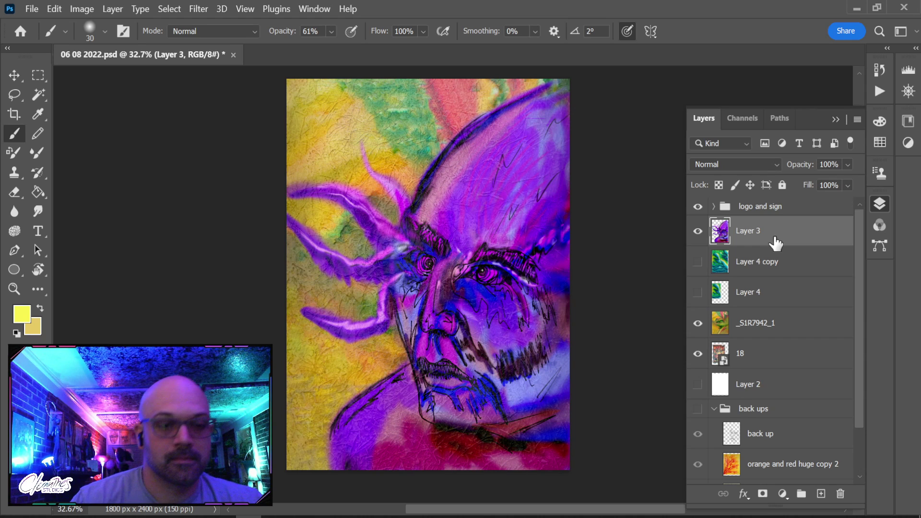
Try a white highlight along the upper tendril with a 60 px brush in Normal mode, and undo it
key(d)
key(x)
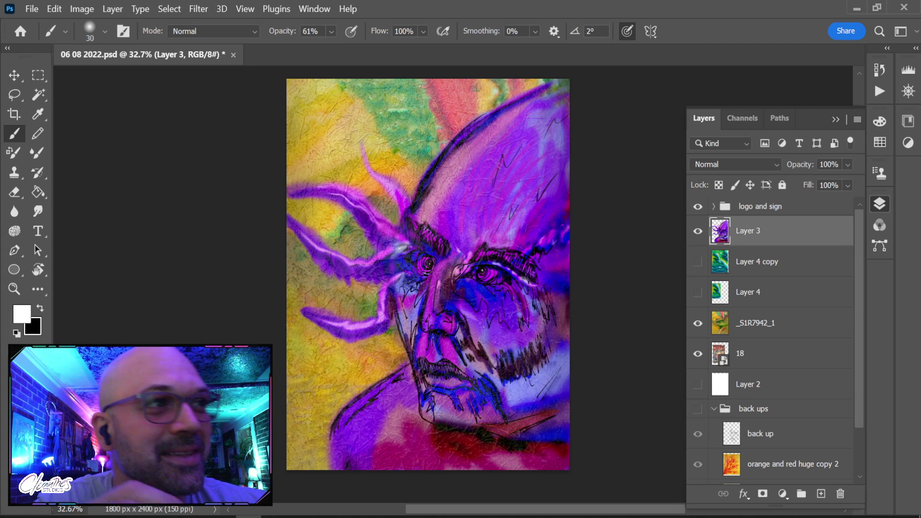
key(bracketright)
key(bracketright)
key(bracketright)
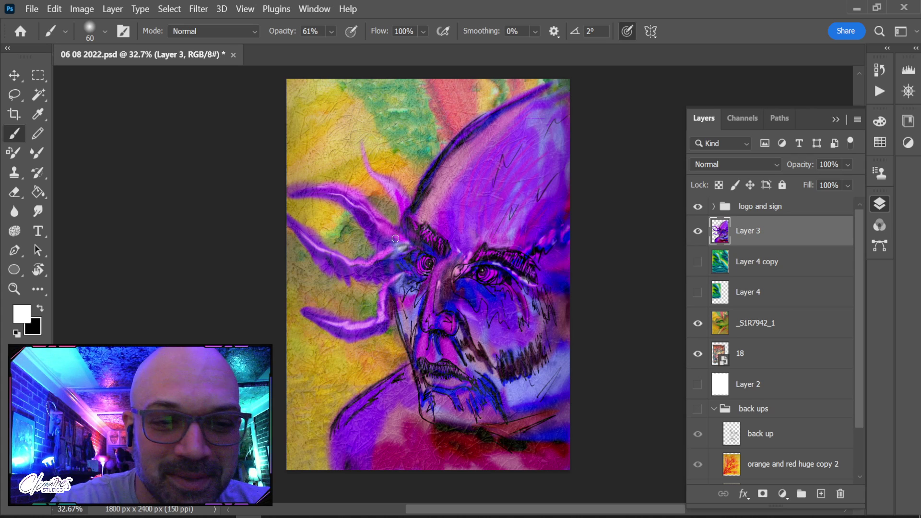
click(228, 36)
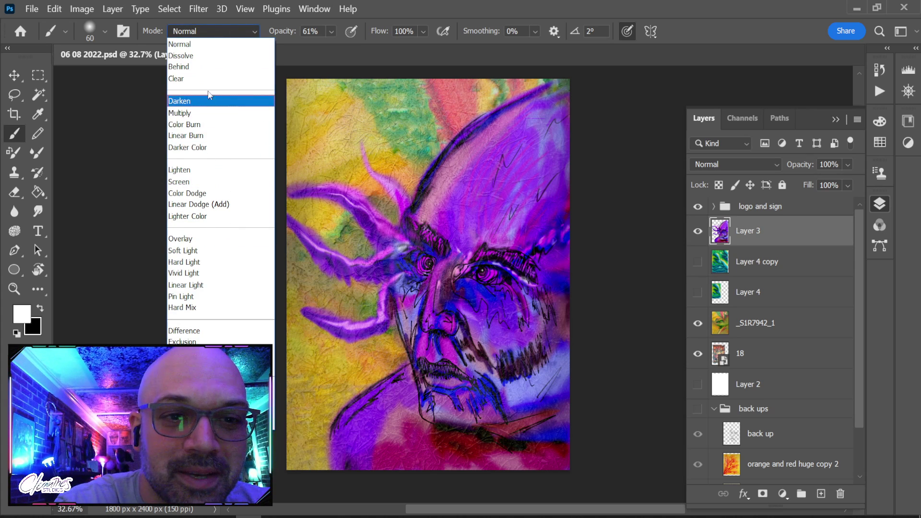
click(238, 42)
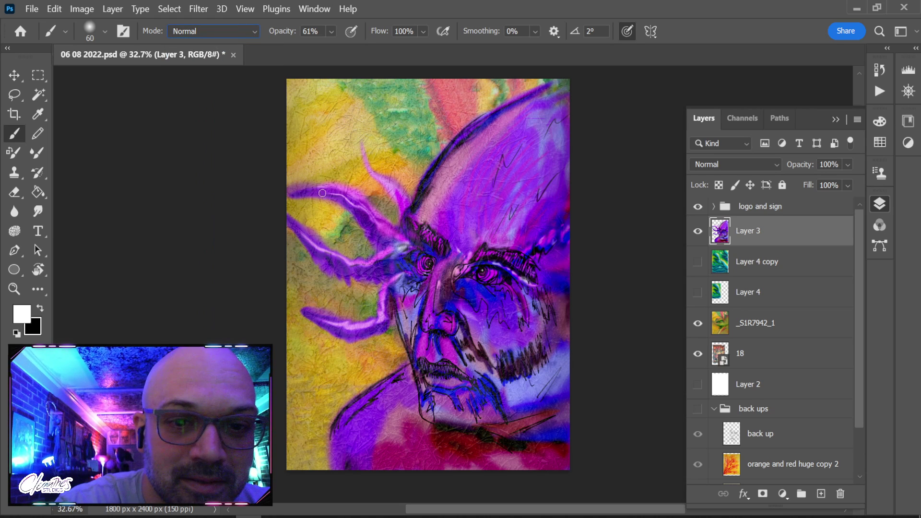
key(ctrl+z)
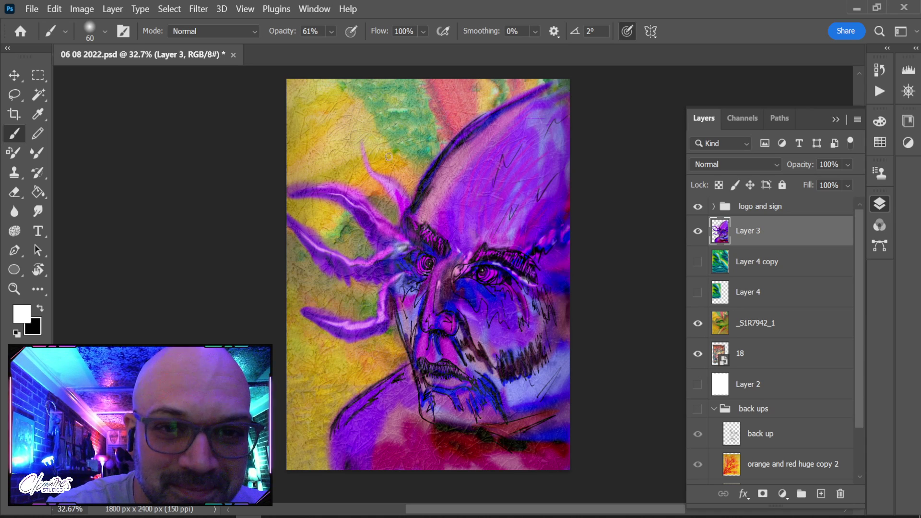
Browse the brush presets and try out Kyle's Concept Brushes - Scratch Blend
right_click(405, 76)
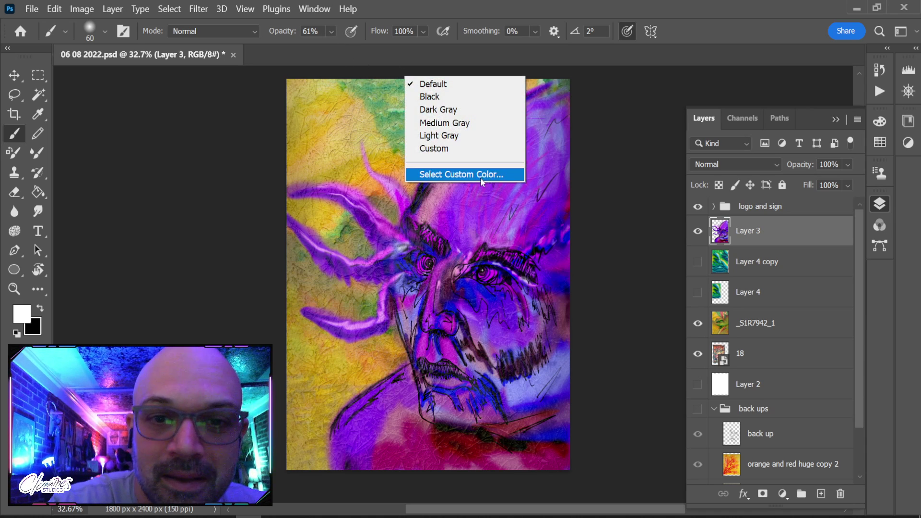
right_click(460, 211)
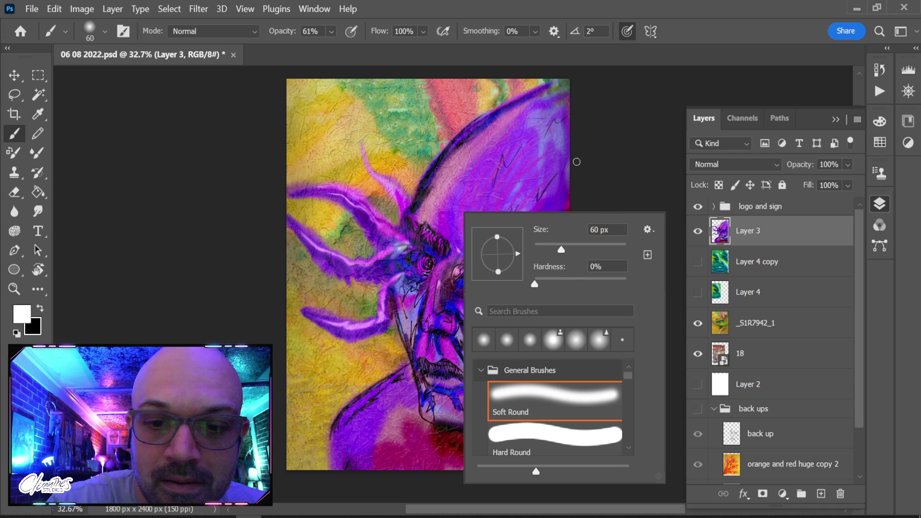
scroll(629, 396, down, 10)
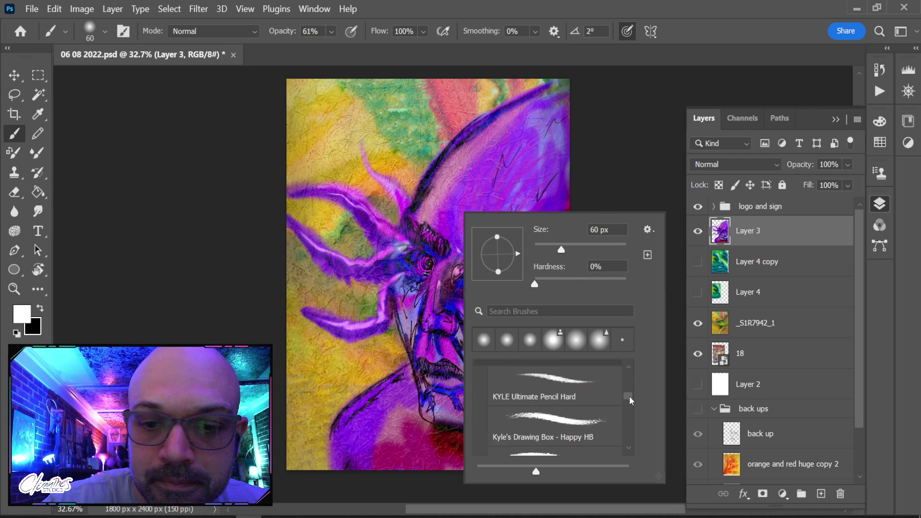
drag(631, 409, 632, 433)
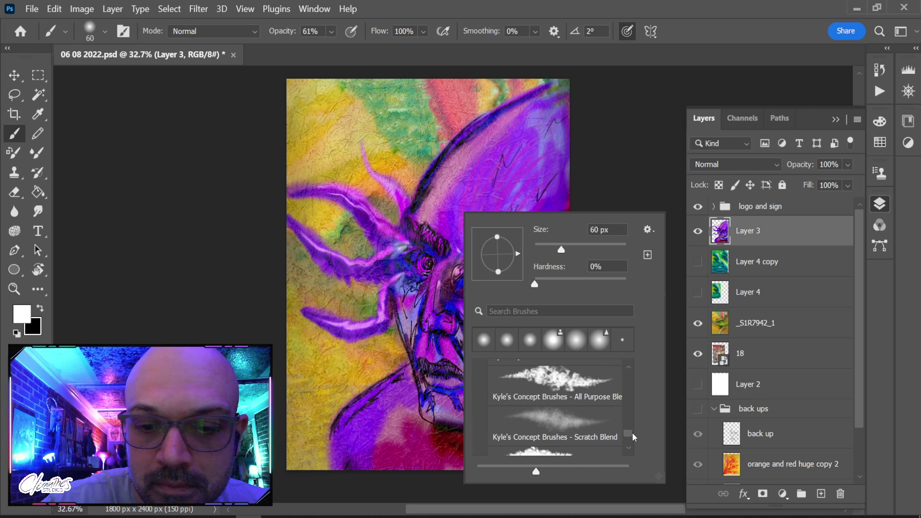
click(597, 427)
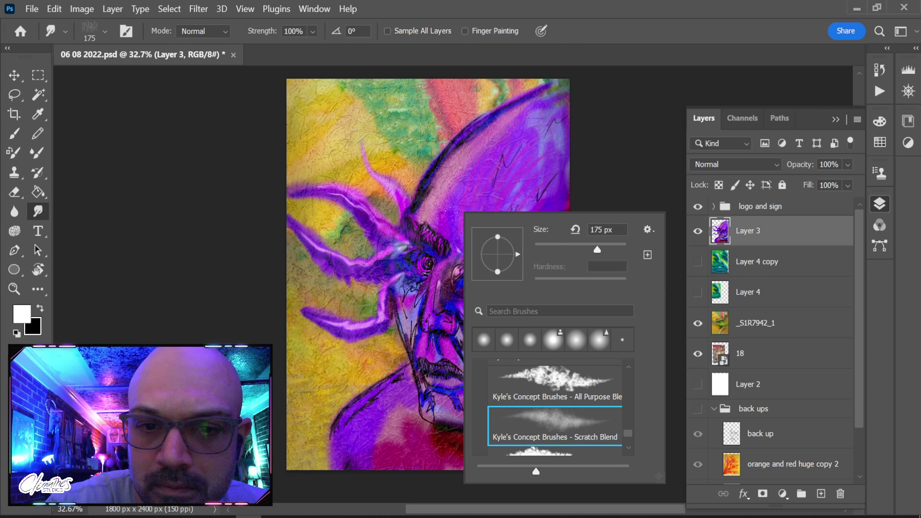
key(Return)
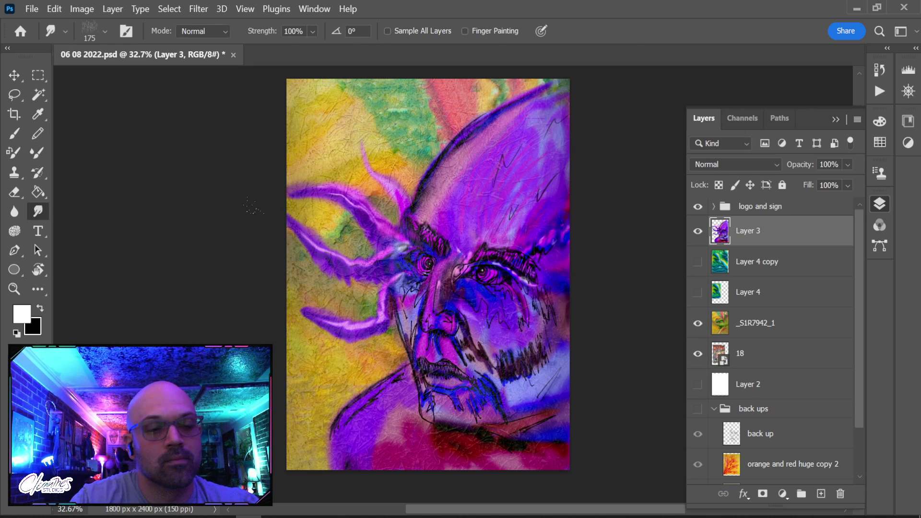
Set the Brush to Color mode, sample golden yellow from the background, and tint the upper tendrils and both irises, enlarging the brush to 100 px
key(b)
click(201, 31)
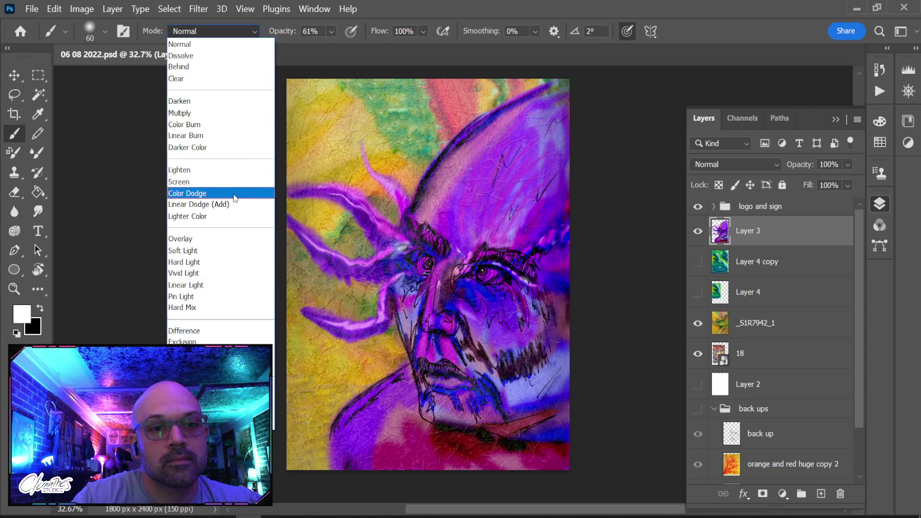
click(192, 411)
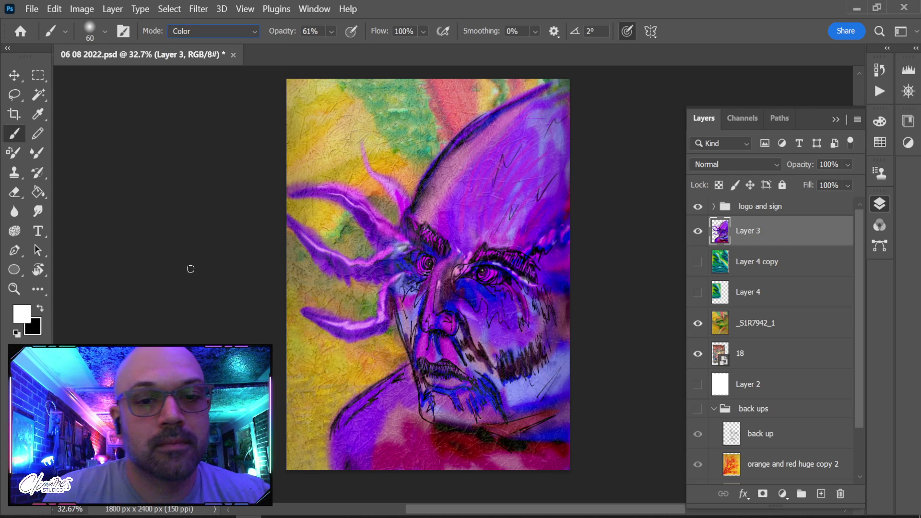
alt+click(331, 350)
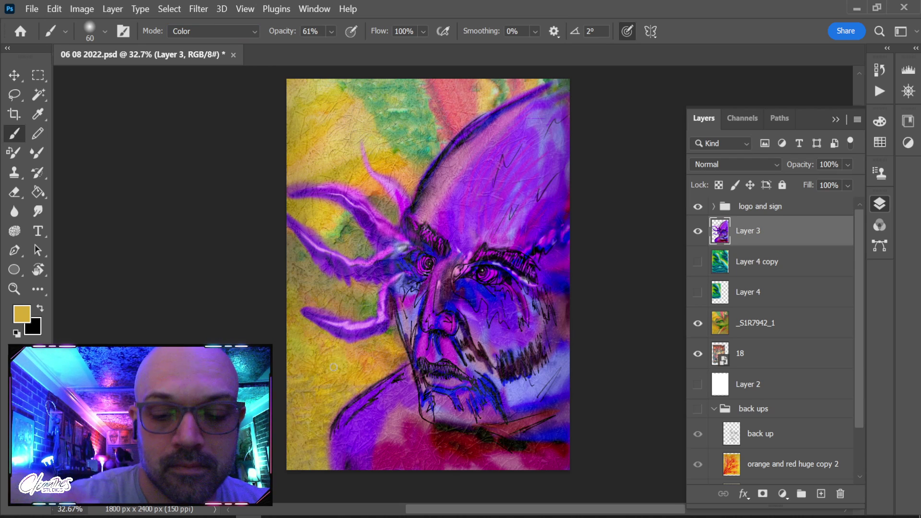
key(bracketright)
key(bracketright)
key(bracketright)
key(bracketright)
key(bracketright)
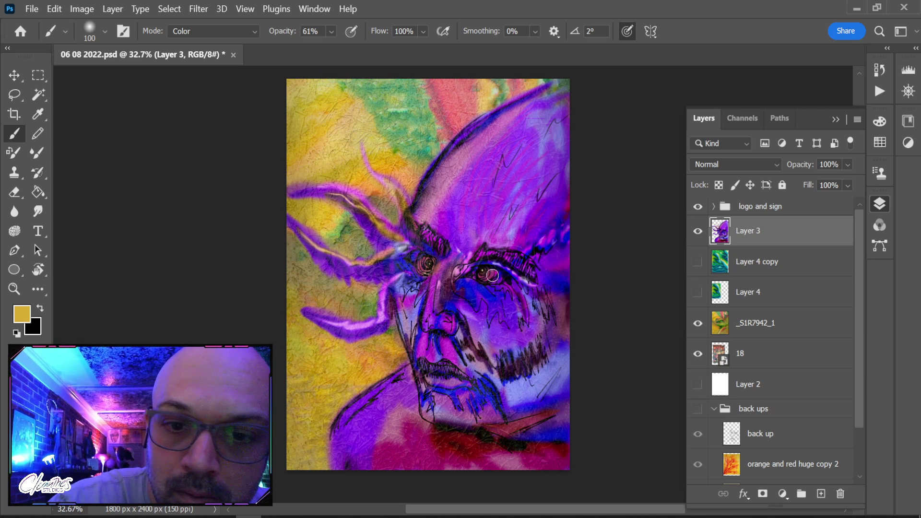
Brighten both irises with golden yellow in Color Dodge mode, reducing the brush to 70 px and 45 px
click(251, 33)
click(249, 41)
click(253, 32)
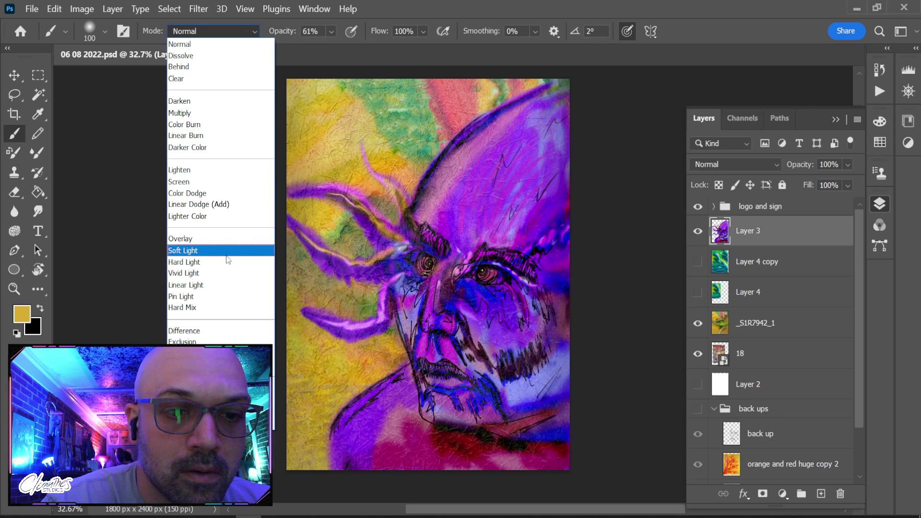
click(216, 194)
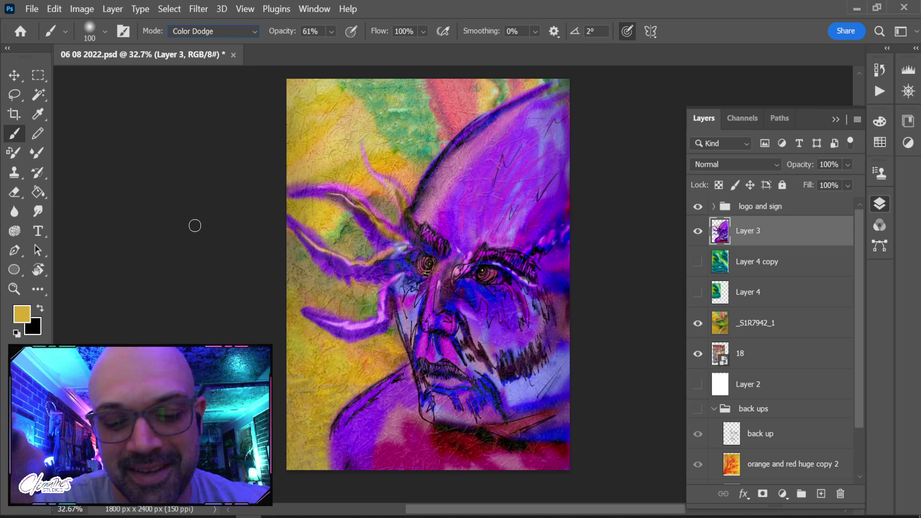
click(429, 259)
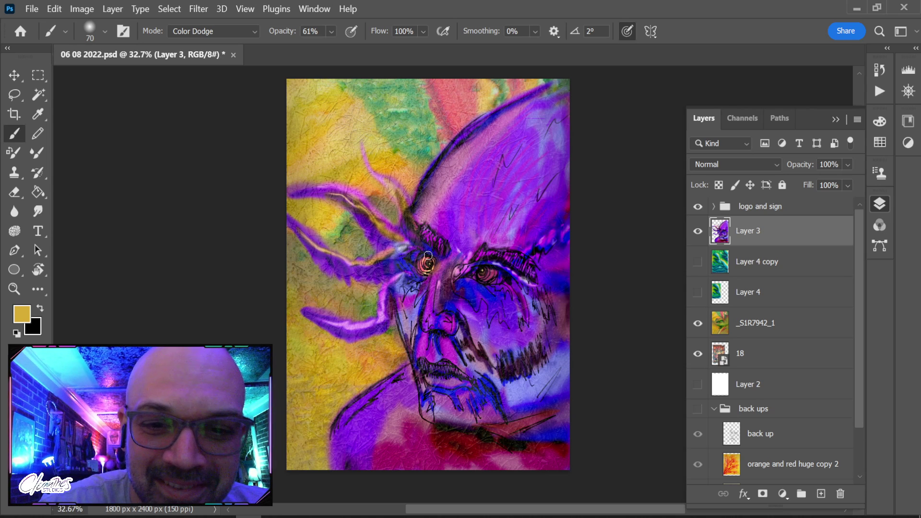
click(480, 274)
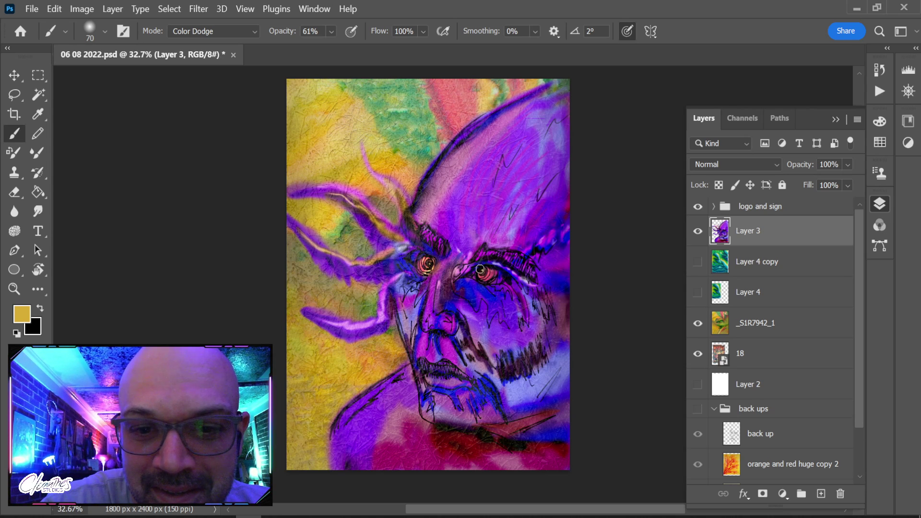
key(bracketleft)
key(bracketleft)
key(bracketleft)
click(488, 274)
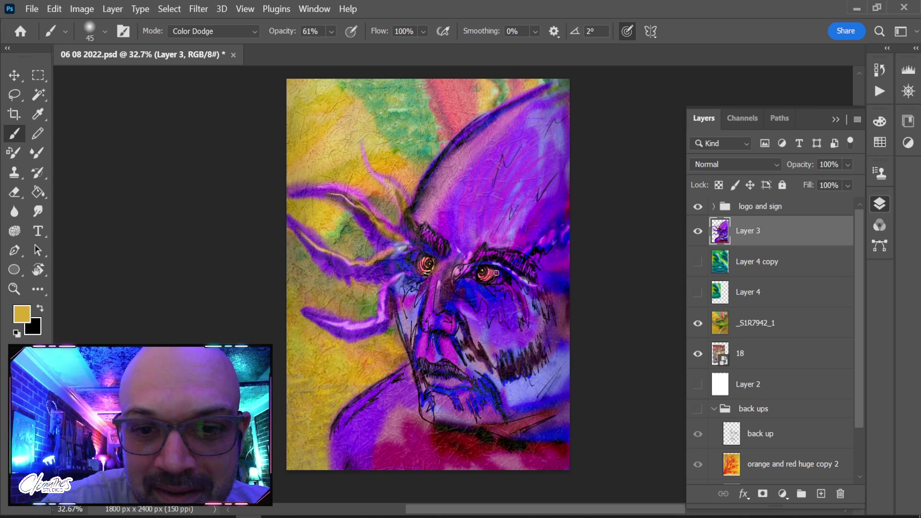
click(434, 263)
Paint glowing golden highlights along the centres of all four tendrils with the 45 px Color Dodge brush
drag(382, 254, 409, 241)
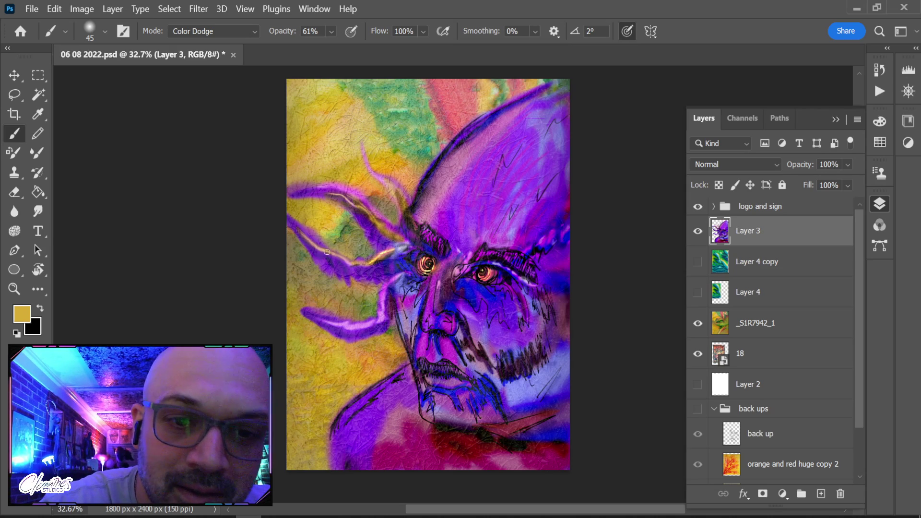
key(r)
mouse_move(446, 211)
mouse_down()
mouse_move(504, 308)
mouse_move(493, 329)
mouse_move(510, 276)
mouse_move(335, 344)
mouse_up()
key(b)
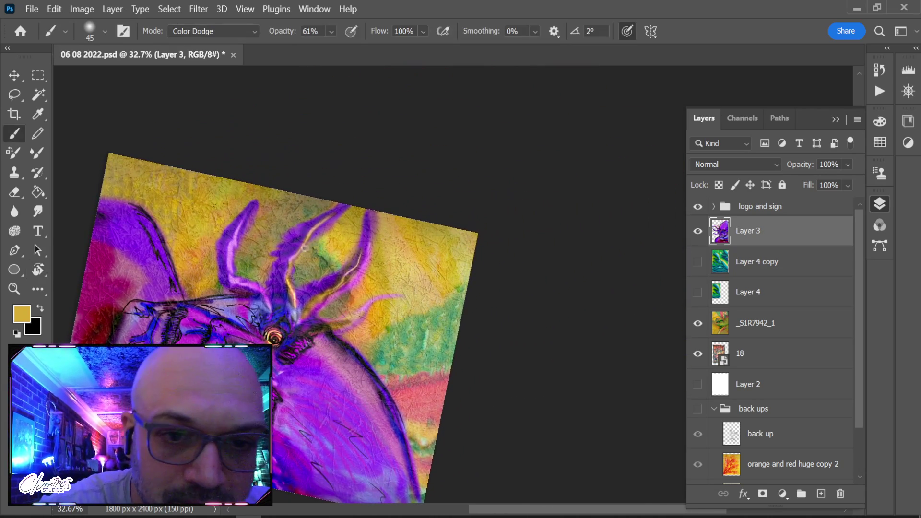
drag(287, 273, 348, 197)
mouse_move(294, 330)
mouse_down()
mouse_move(356, 265)
mouse_move(373, 230)
mouse_up()
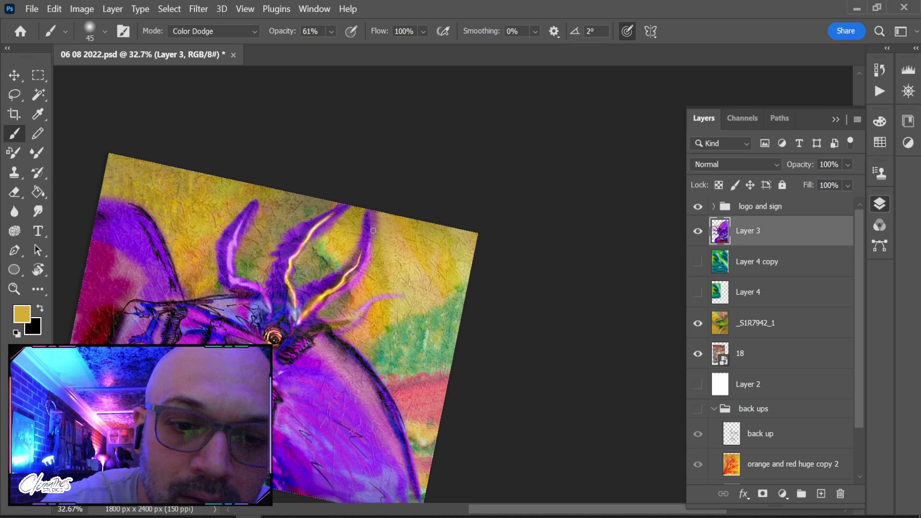
drag(323, 331, 403, 290)
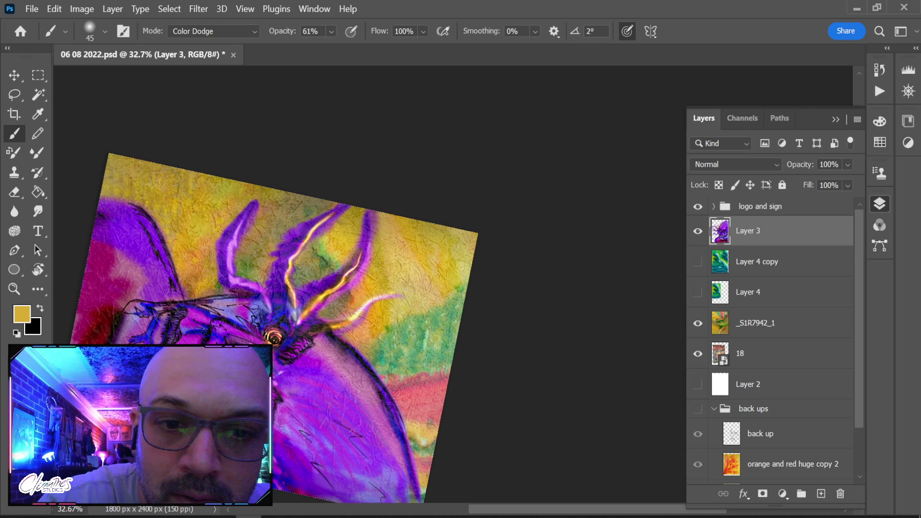
mouse_move(269, 308)
mouse_down()
mouse_move(250, 281)
mouse_move(230, 277)
mouse_move(229, 257)
mouse_move(268, 186)
mouse_up()
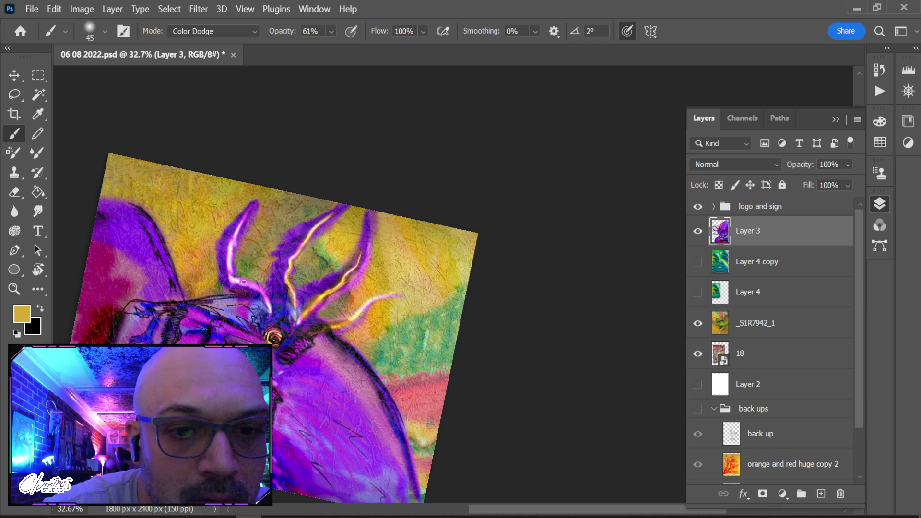
drag(248, 280, 271, 309)
Return the canvas to upright, switch the brush to Normal mode, and extend the lowest tendril's base into the eye, sampling its purple for touch-ups
key(r)
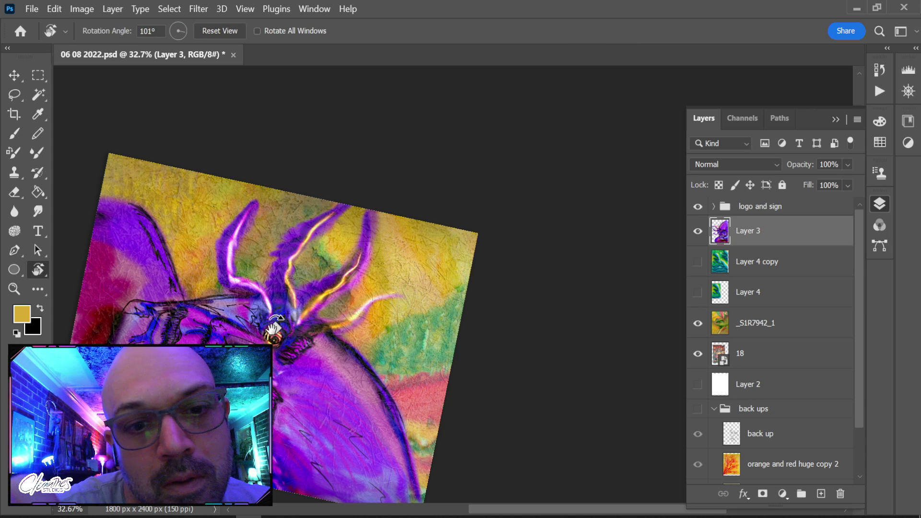
key(Escape)
drag(556, 394, 423, 198)
key(b)
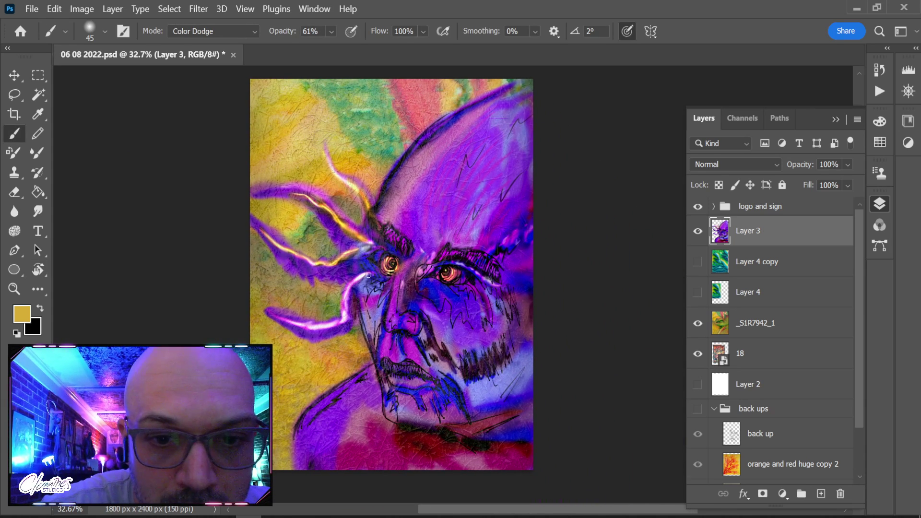
click(226, 36)
click(187, 44)
drag(372, 272, 385, 272)
alt+click(350, 333)
mouse_move(374, 280)
mouse_down()
mouse_move(355, 258)
mouse_move(343, 263)
mouse_move(354, 253)
mouse_move(372, 257)
mouse_up()
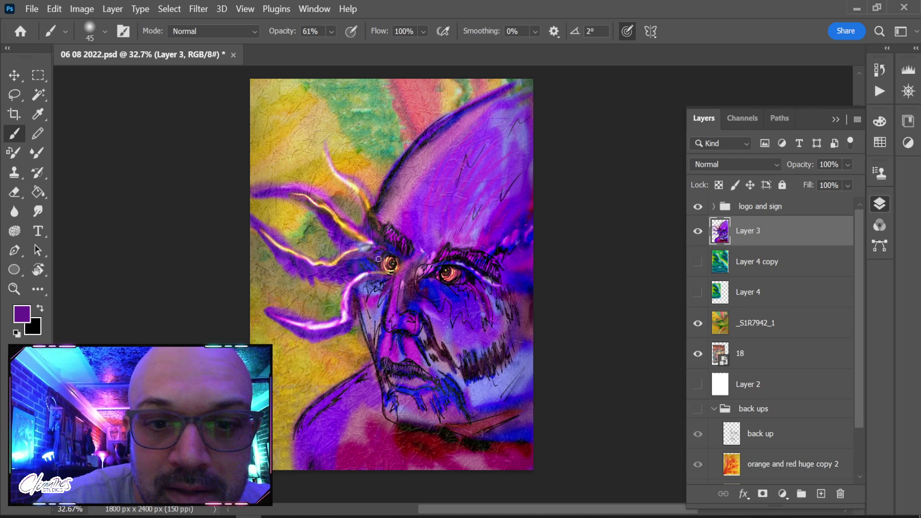
Extend the three upper tendrils down into the eye with bright yellow sampled from a tendril, and sample orange from the uppermost one
alt+click(338, 261)
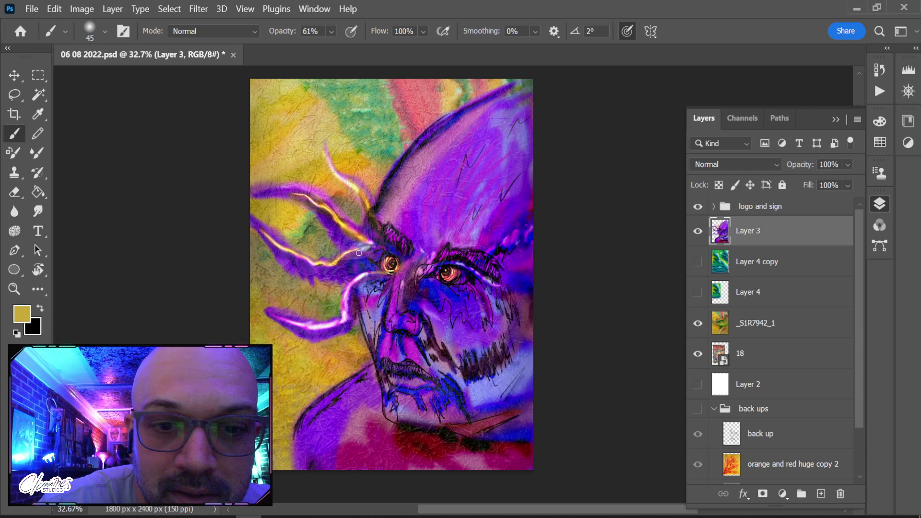
alt+click(337, 263)
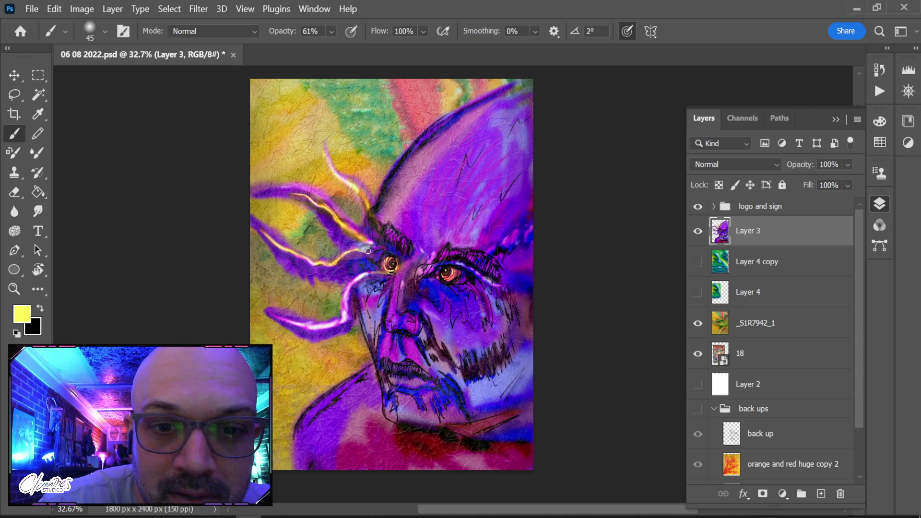
drag(375, 252, 379, 255)
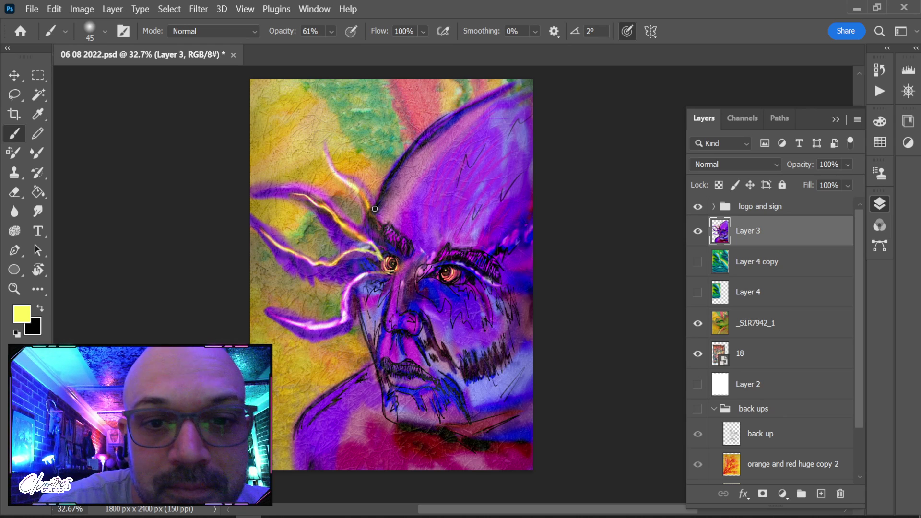
mouse_move(370, 212)
mouse_down()
mouse_move(385, 255)
mouse_move(357, 190)
mouse_move(386, 259)
mouse_up()
alt+click(365, 198)
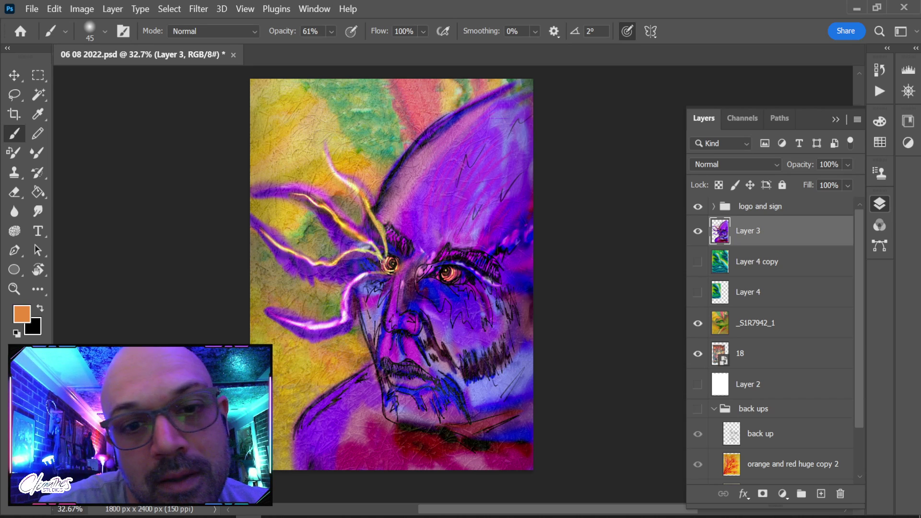
Sample a dusty pink from the tendril-side eye and paint three jagged bolts from the other eye across the forehead and temple
alt+click(361, 192)
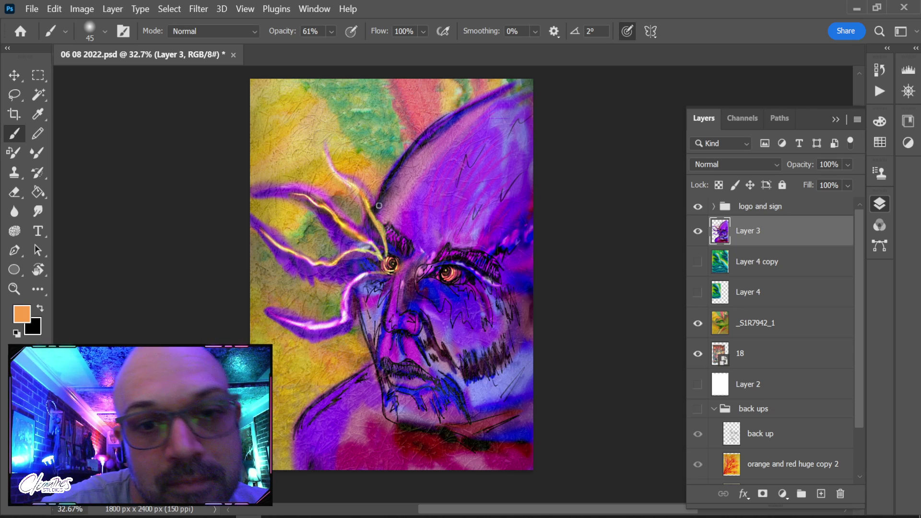
alt+click(355, 224)
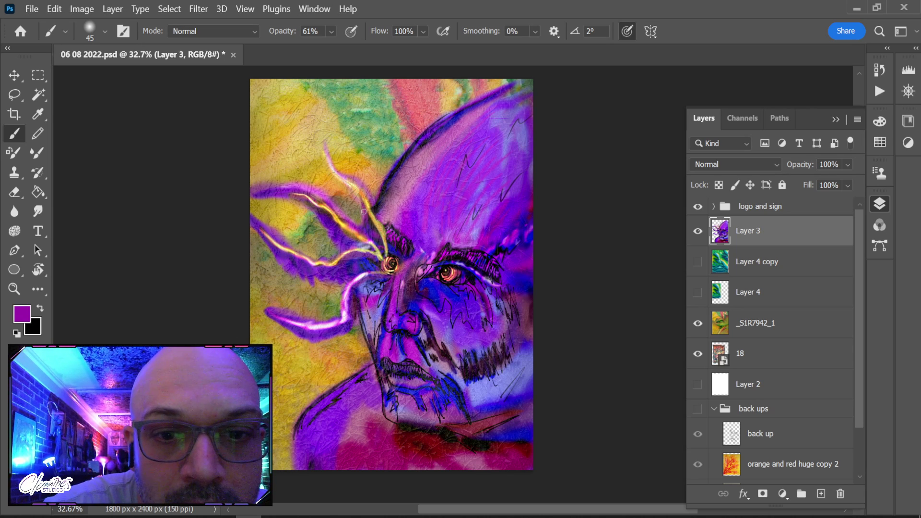
alt+click(390, 261)
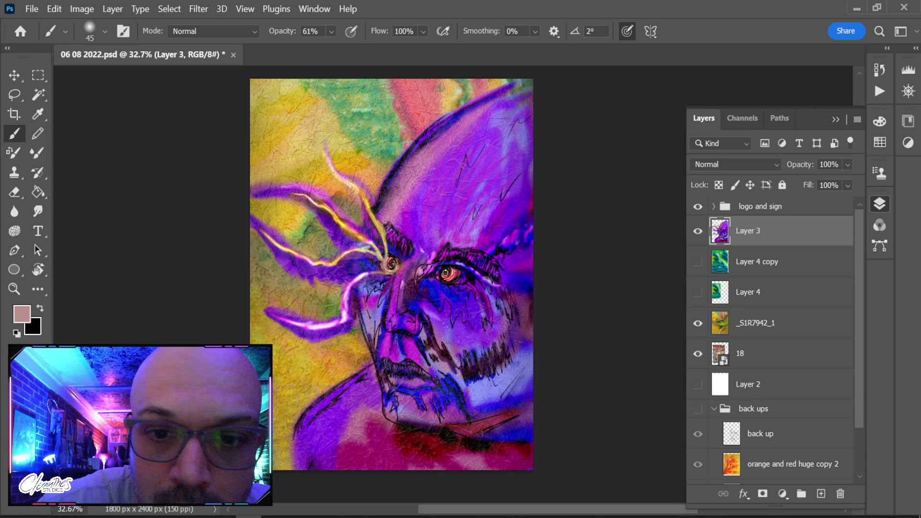
mouse_move(449, 280)
mouse_down()
mouse_move(457, 225)
mouse_move(452, 244)
mouse_move(484, 203)
mouse_move(457, 241)
mouse_move(472, 206)
mouse_move(502, 188)
mouse_move(503, 198)
mouse_move(535, 159)
mouse_up()
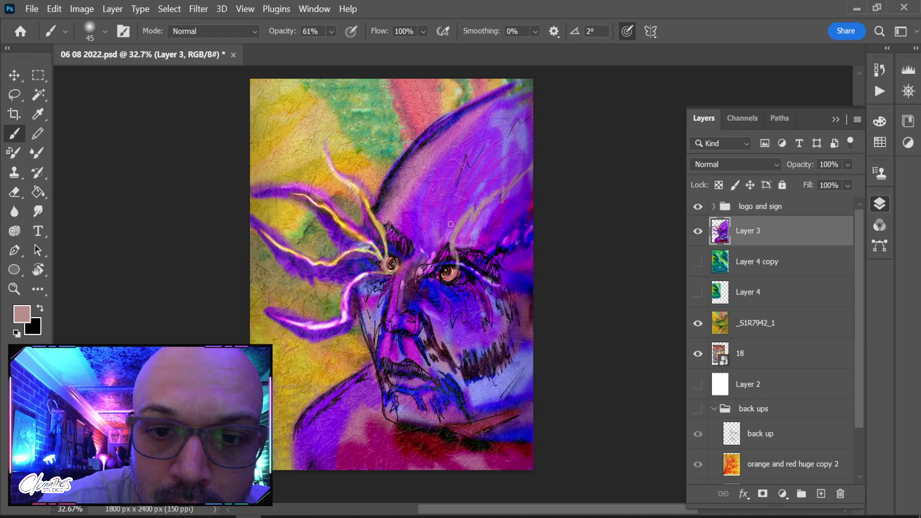
mouse_move(452, 232)
mouse_down()
mouse_move(462, 155)
mouse_move(455, 191)
mouse_move(463, 156)
mouse_move(473, 166)
mouse_move(491, 132)
mouse_move(491, 151)
mouse_move(485, 141)
mouse_move(493, 149)
mouse_move(507, 128)
mouse_move(503, 146)
mouse_move(517, 115)
mouse_move(501, 142)
mouse_up()
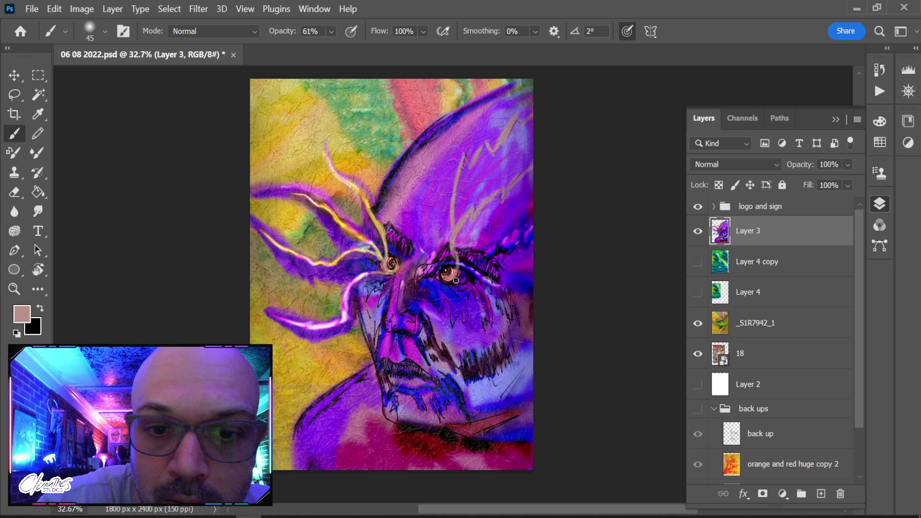
mouse_move(452, 282)
mouse_down()
mouse_move(478, 256)
mouse_move(480, 265)
mouse_move(470, 273)
mouse_move(493, 234)
mouse_move(460, 280)
mouse_move(524, 234)
mouse_up()
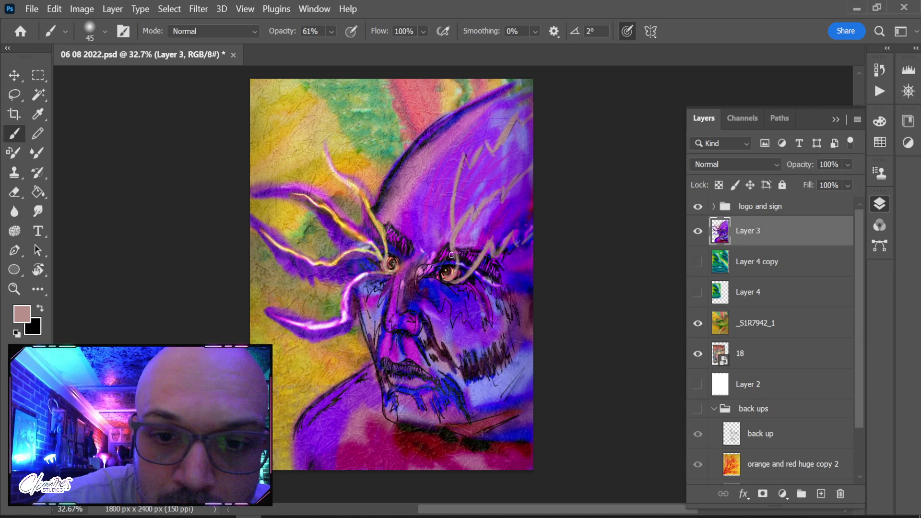
Sample pale yellow from a tendril and set the brush to Color Dodge mode
alt+click(336, 252)
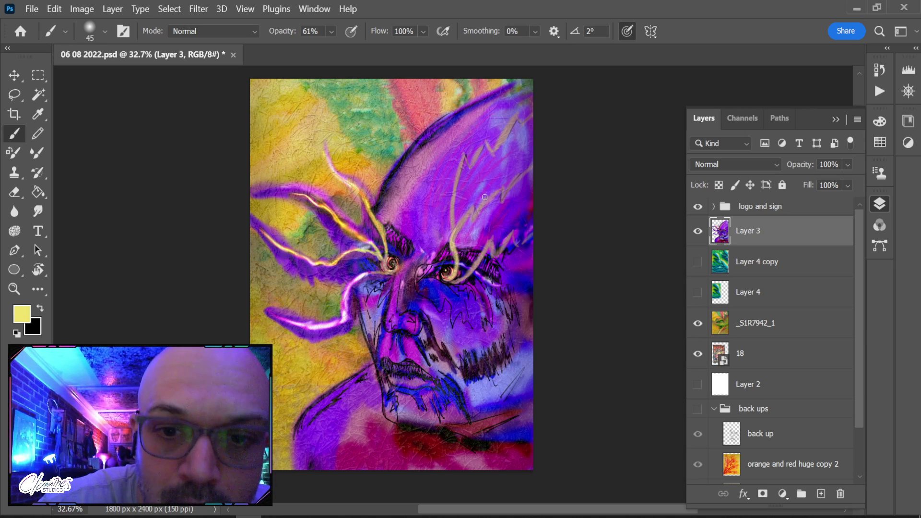
click(179, 32)
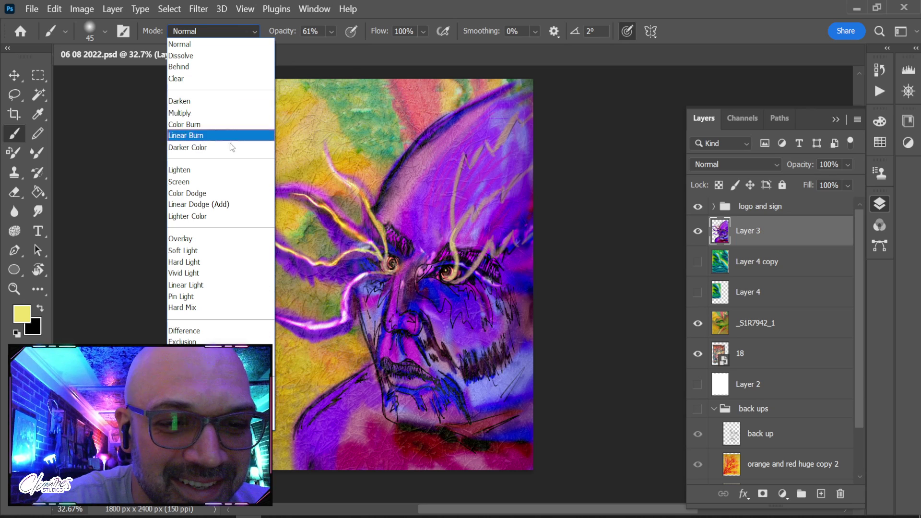
click(247, 192)
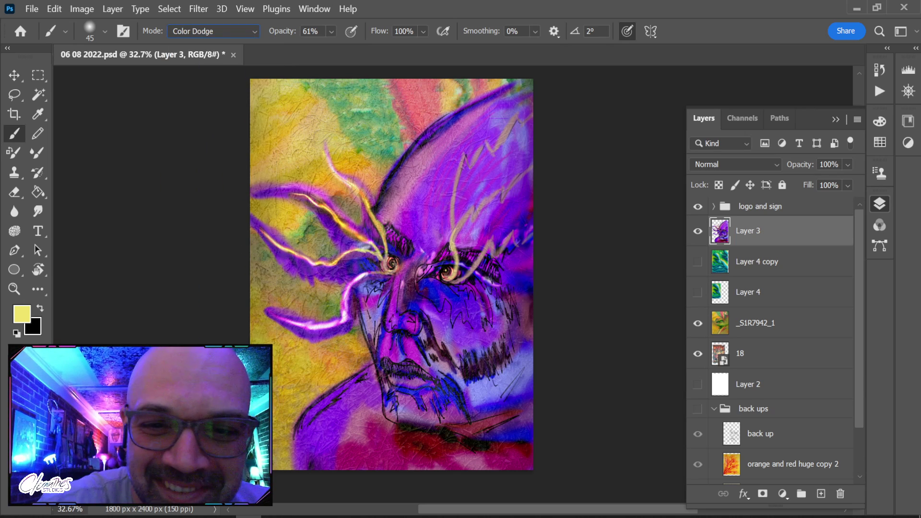
Try tracing the two upper forehead bolts in yellow with the 45 px Color Dodge brush, and undo the strokes
mouse_move(448, 274)
mouse_down()
mouse_move(475, 202)
mouse_move(508, 191)
mouse_move(528, 168)
mouse_up()
drag(455, 225, 468, 173)
key(ctrl+z)
mouse_move(463, 239)
mouse_down()
mouse_move(460, 166)
mouse_move(510, 130)
mouse_up()
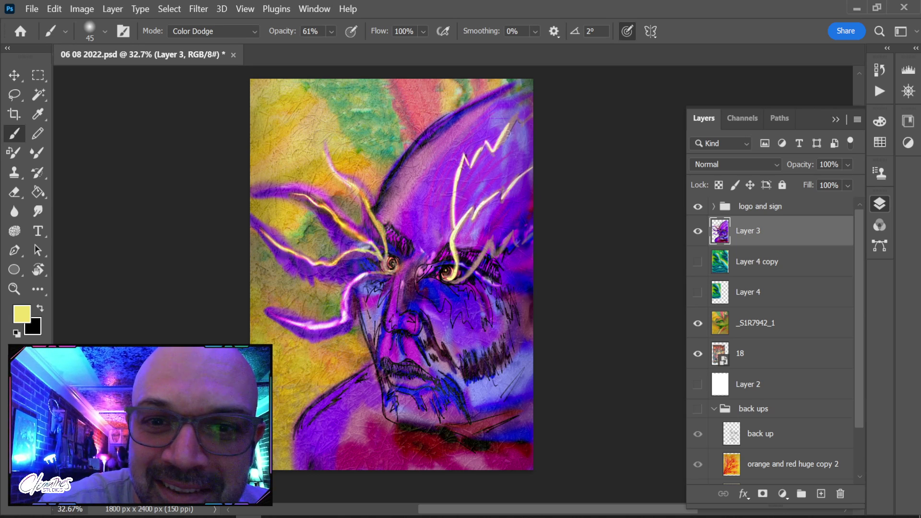
key(ctrl+z)
key(ctrl+z)
key(ctrl+z)
key(ctrl+z)
key(ctrl+z)
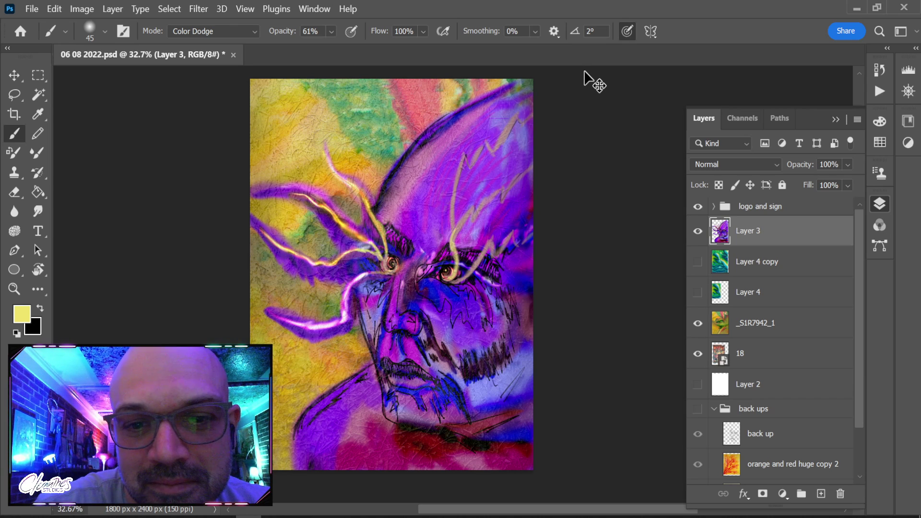
Enlarge the brush to 90 px and paint a yellow Color Dodge glow over the two upper forehead bolts
key(bracketright)
key(bracketright)
key(bracketright)
key(bracketright)
key(bracketright)
mouse_move(449, 276)
mouse_down()
mouse_move(473, 207)
mouse_move(477, 220)
mouse_move(569, 123)
mouse_up()
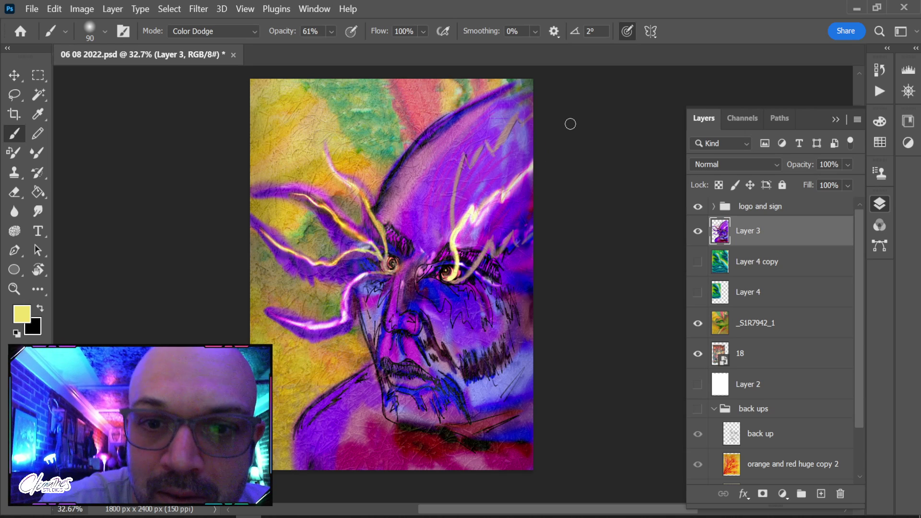
mouse_move(456, 231)
mouse_down()
mouse_move(470, 158)
mouse_move(492, 157)
mouse_move(578, 86)
mouse_up()
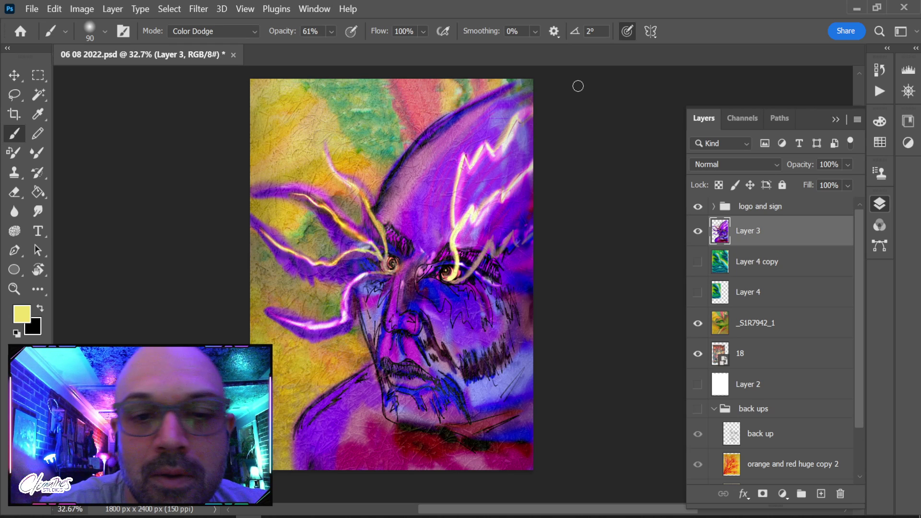
Brighten the lowest tendril, the bolt crossing the temple, and the cheek beside the eye with the 90 px Color Dodge brush
mouse_move(381, 273)
mouse_down()
mouse_move(348, 313)
mouse_move(322, 331)
mouse_move(262, 313)
mouse_up()
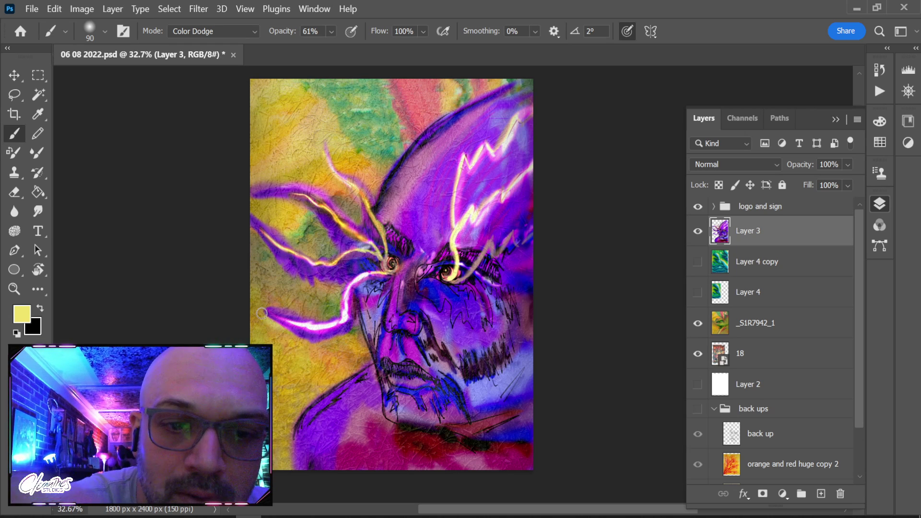
mouse_move(453, 281)
mouse_down()
mouse_move(494, 249)
mouse_move(521, 244)
mouse_up()
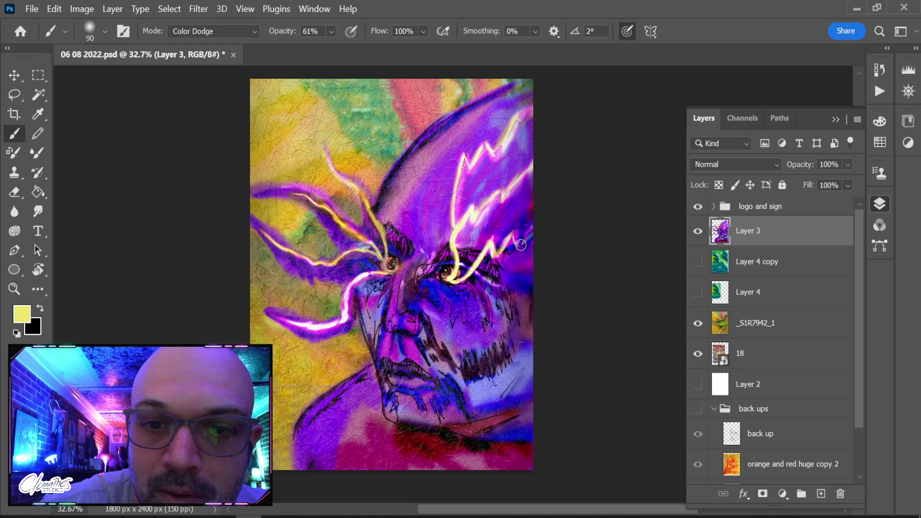
drag(449, 287, 550, 293)
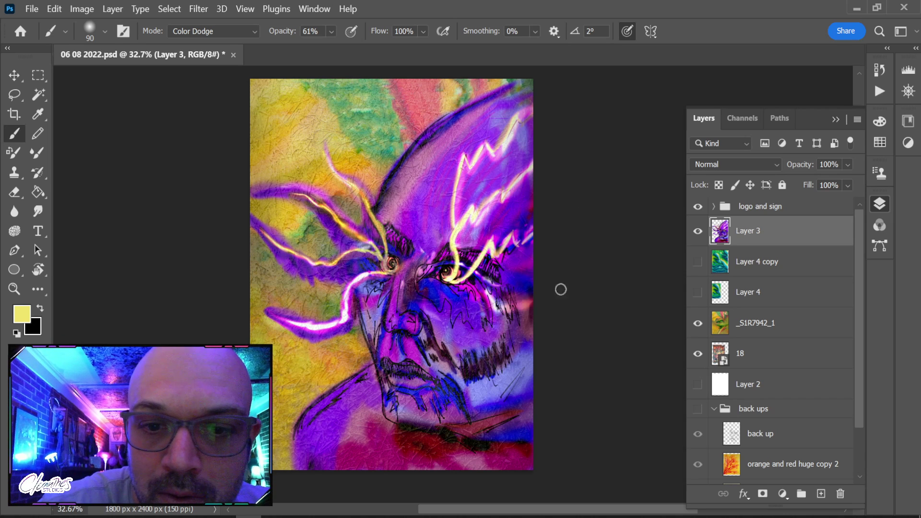
drag(496, 310, 524, 306)
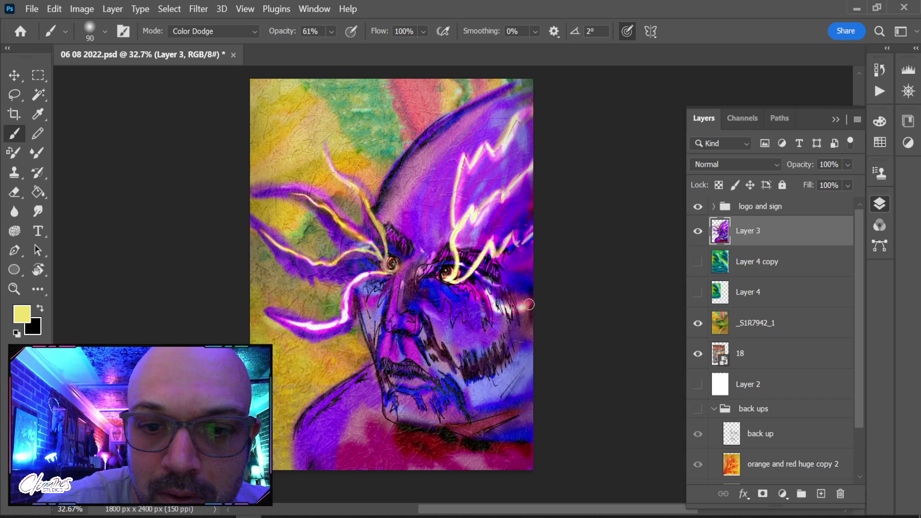
drag(455, 281, 529, 298)
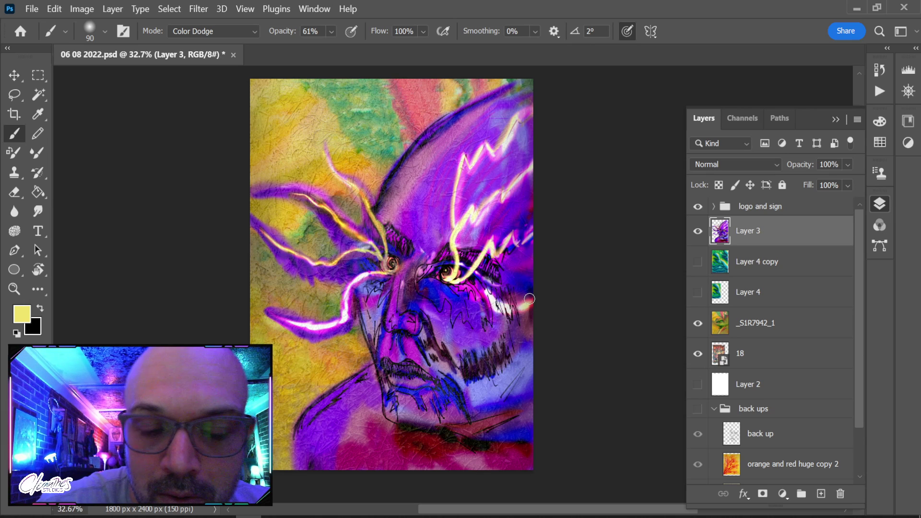
Paint a jagged yellow bolt beneath the eye in Normal mode at 80 px, and shade below it with purple sampled near a tendril
click(229, 31)
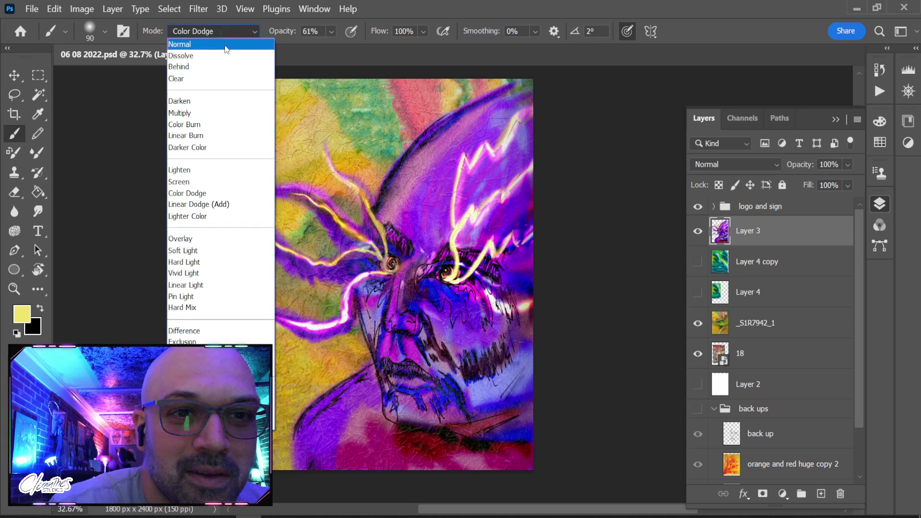
click(228, 43)
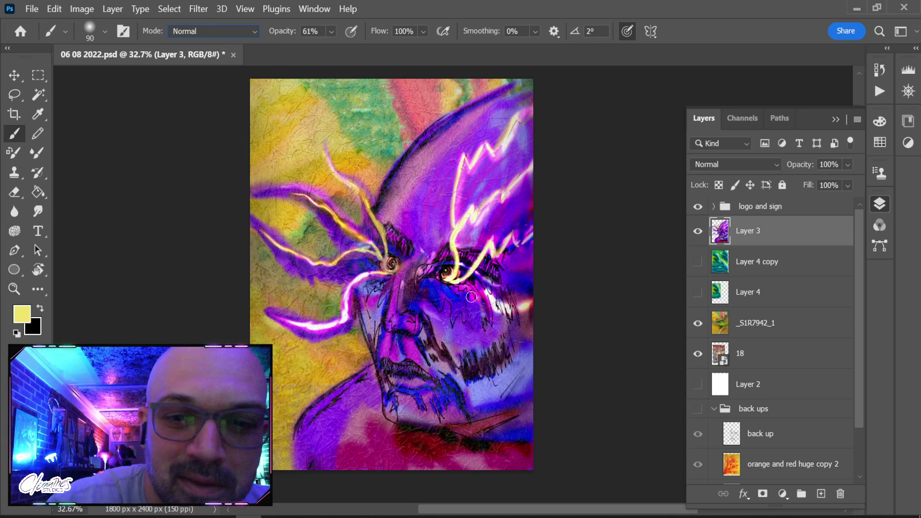
key(bracketleft)
mouse_move(458, 287)
mouse_down()
mouse_move(482, 299)
mouse_move(449, 280)
mouse_move(480, 285)
mouse_up()
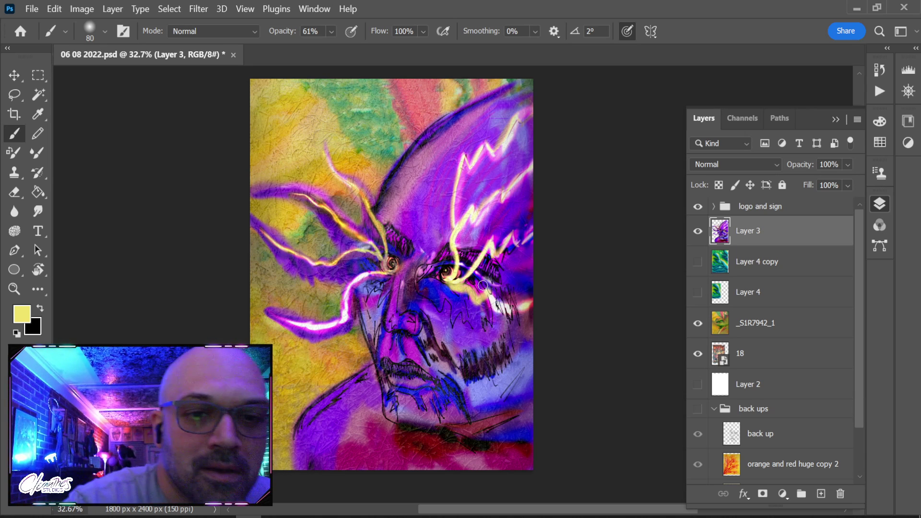
alt+click(314, 264)
drag(458, 298, 472, 305)
click(227, 31)
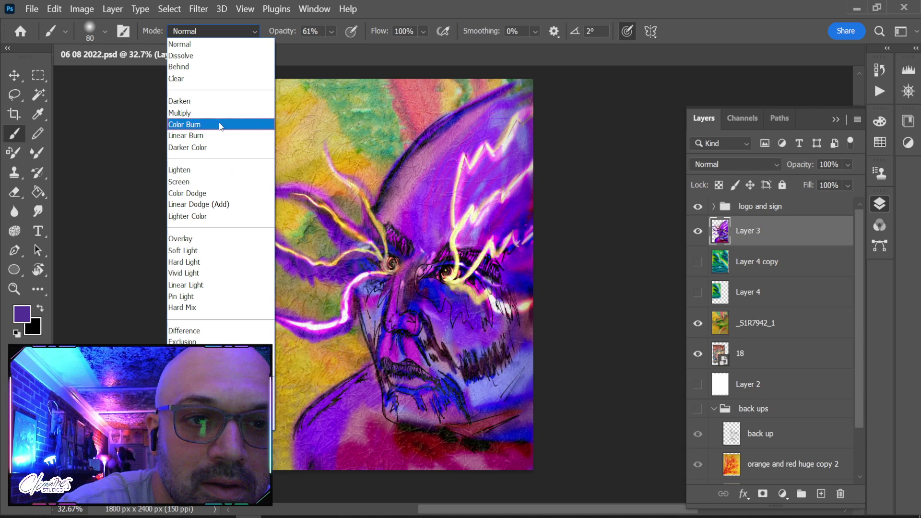
click(222, 246)
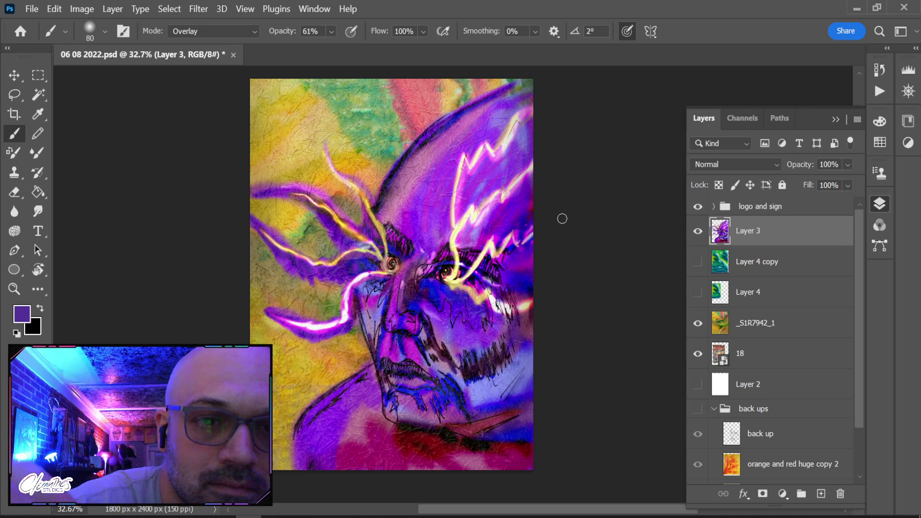
click(213, 31)
click(224, 45)
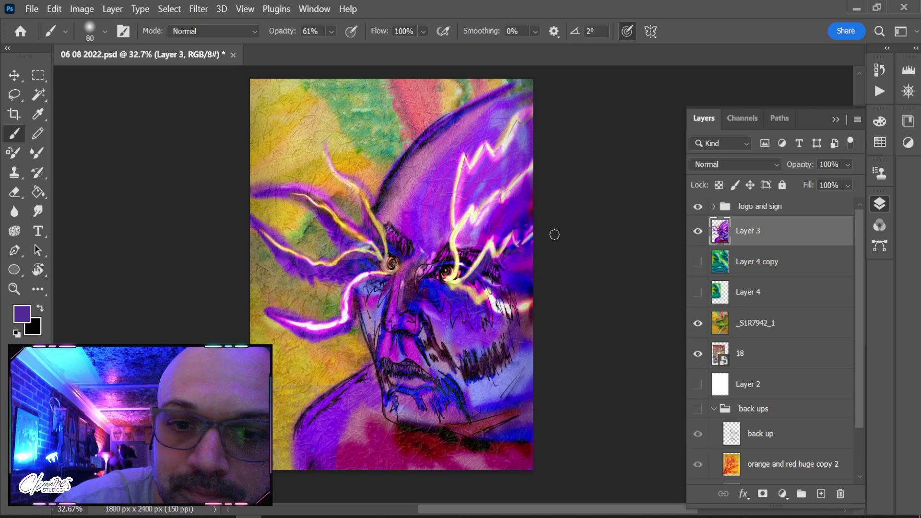
Shade purple along the edges of the forehead bolts, and soften the forehead and shoulder with the Smudge tool at 200 px
mouse_move(455, 274)
mouse_down()
mouse_move(466, 227)
mouse_move(474, 233)
mouse_move(525, 182)
mouse_move(500, 197)
mouse_up()
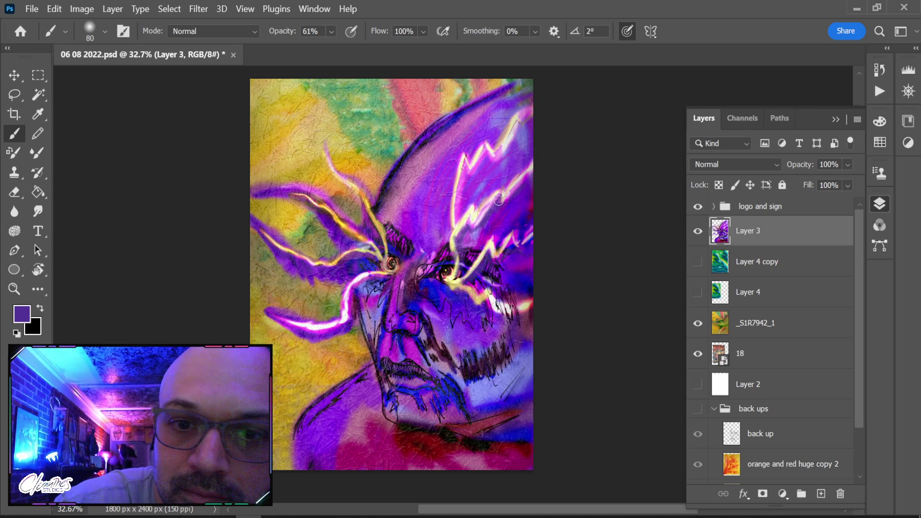
mouse_move(457, 224)
mouse_down()
mouse_move(461, 167)
mouse_move(468, 180)
mouse_move(483, 152)
mouse_move(500, 158)
mouse_move(516, 127)
mouse_up()
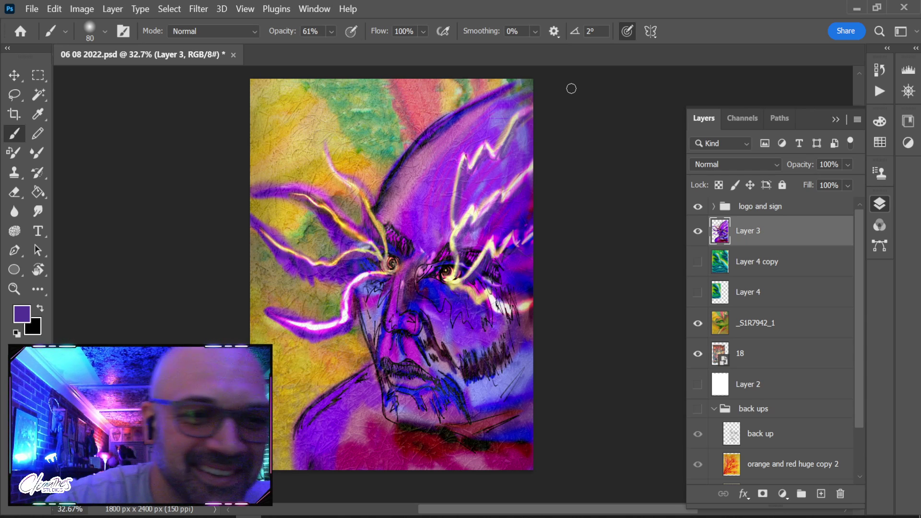
click(38, 211)
key(bracketleft)
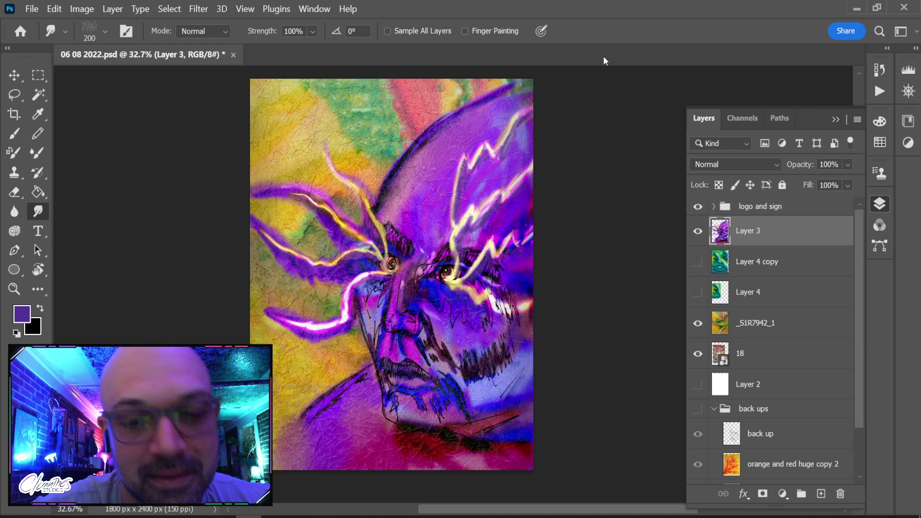
Sample magenta-purple near the eye and brighten the lower forehead and nose bridge with the 80 px brush in Color Dodge mode
key(b)
alt+click(403, 262)
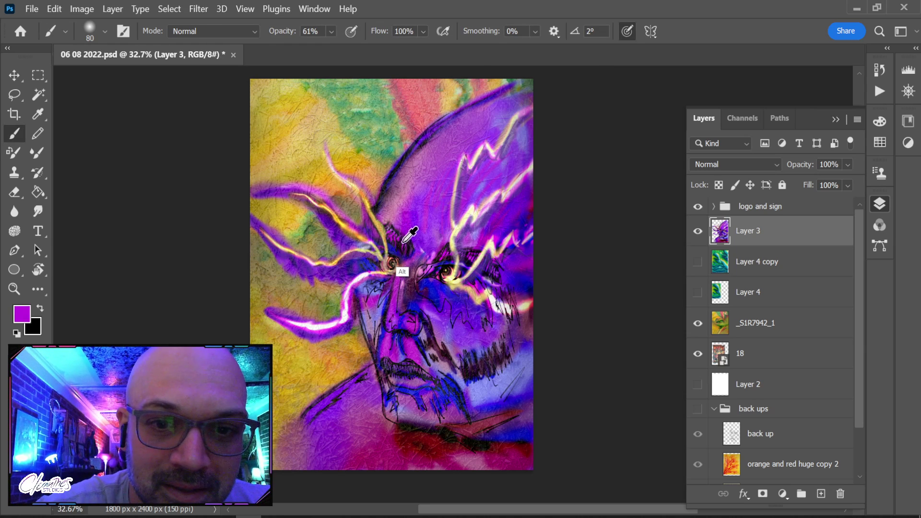
click(236, 33)
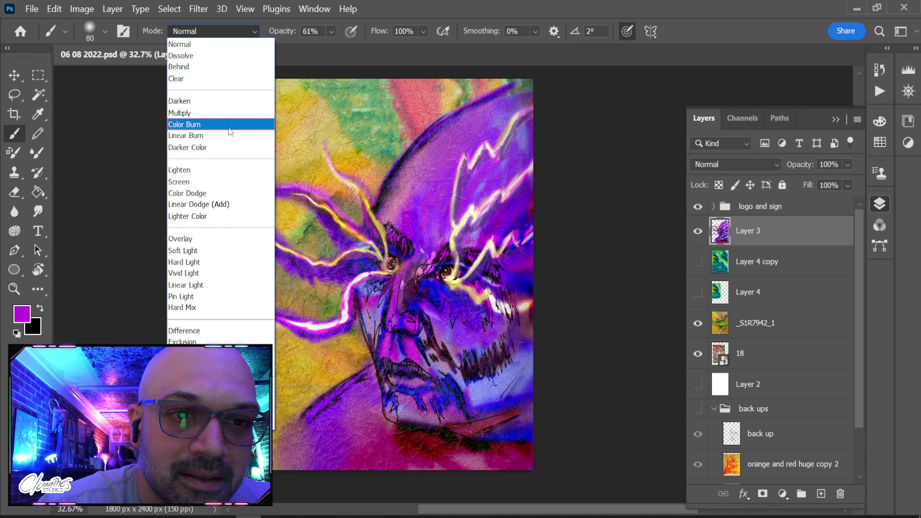
click(225, 192)
mouse_move(401, 232)
mouse_down()
mouse_move(403, 246)
mouse_move(388, 228)
mouse_move(432, 220)
mouse_up()
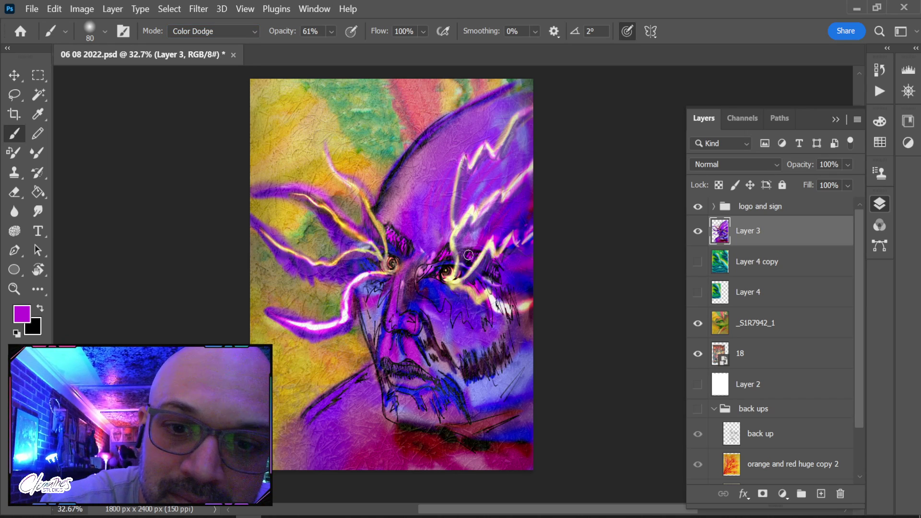
drag(403, 263, 392, 320)
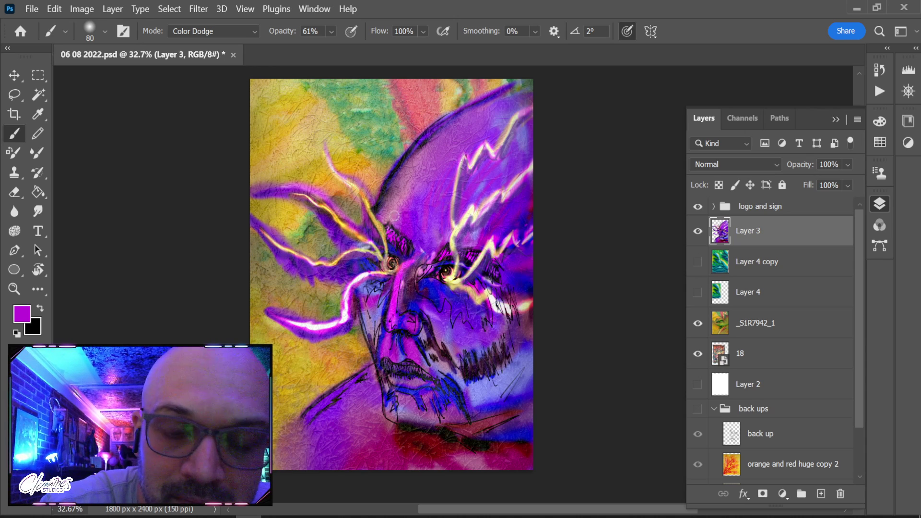
Enlarge the brush to 200 px and add a soft magenta glow above the eyebrow on the tendril side
key(bracketright)
key(bracketright)
key(bracketright)
key(bracketright)
key(bracketright)
key(bracketright)
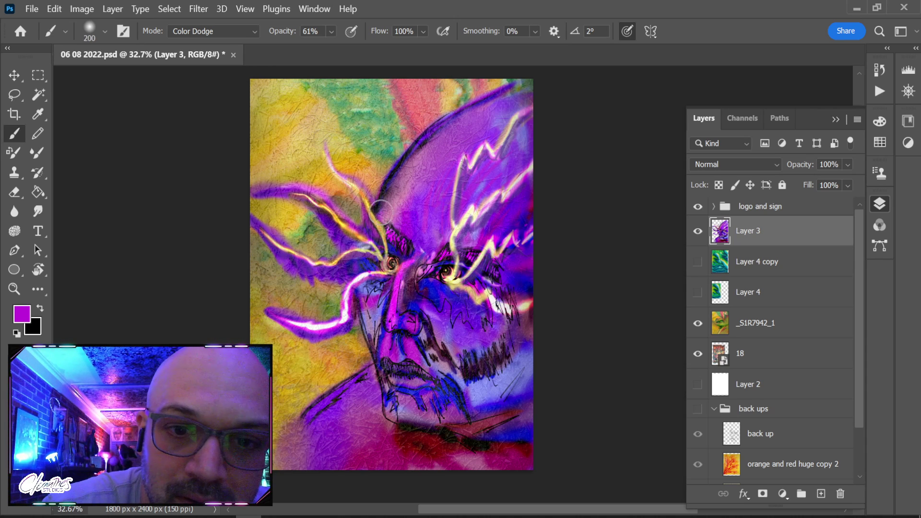
Reduce the brush to 45 px, set the foreground colour to white, and paint a bright highlight on the upper nose bridge
key(bracketleft)
key(bracketleft)
key(bracketleft)
key(bracketleft)
key(bracketleft)
key(bracketleft)
key(bracketleft)
key(bracketleft)
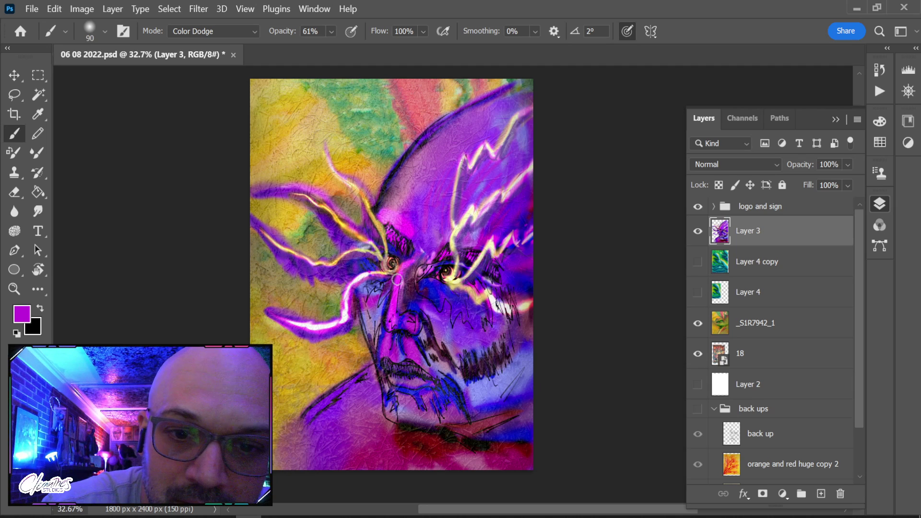
key(bracketleft)
key(bracketleft)
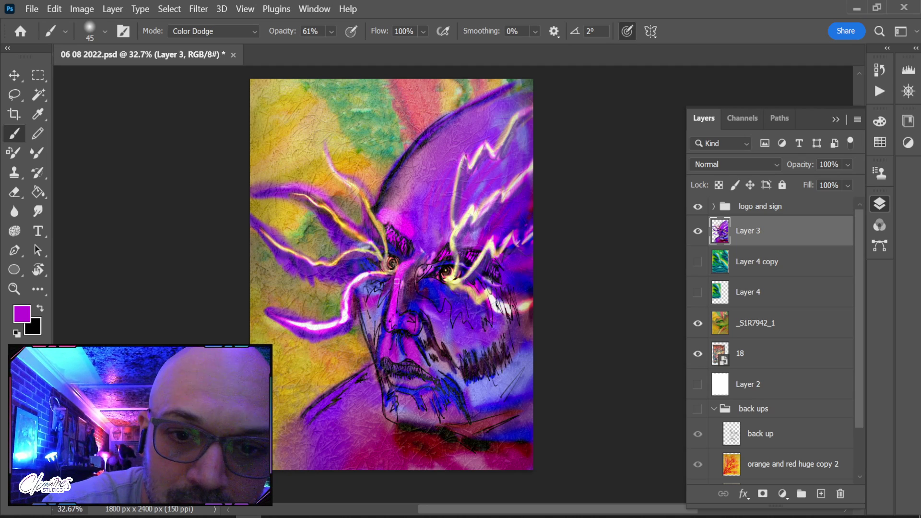
key(d)
key(x)
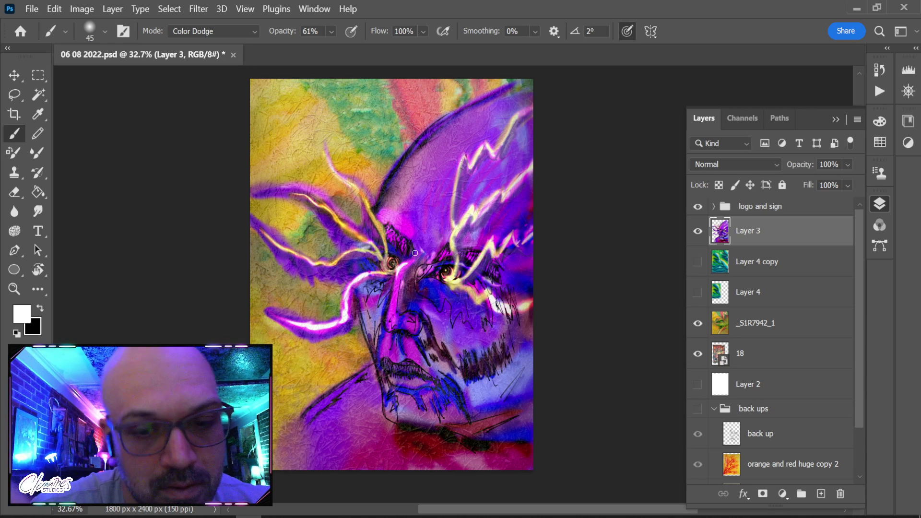
Sample magenta from the nose, swap it with white, and paint white highlights on the nose tip and upper lip
key(alt)
alt+click(395, 298)
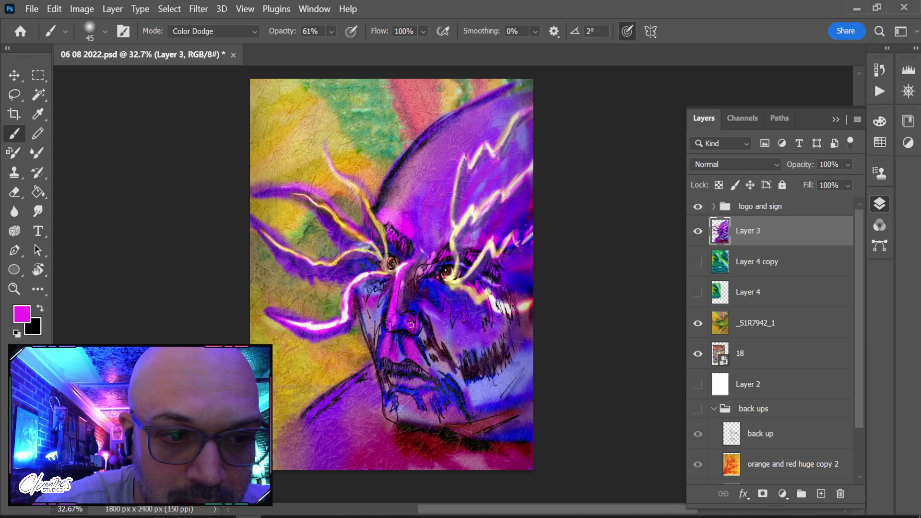
key(x)
key(d)
key(x)
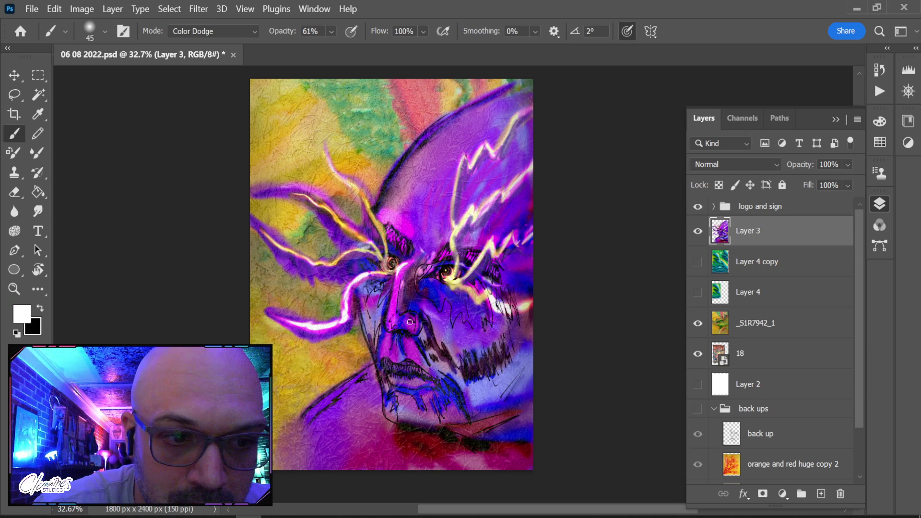
key(x)
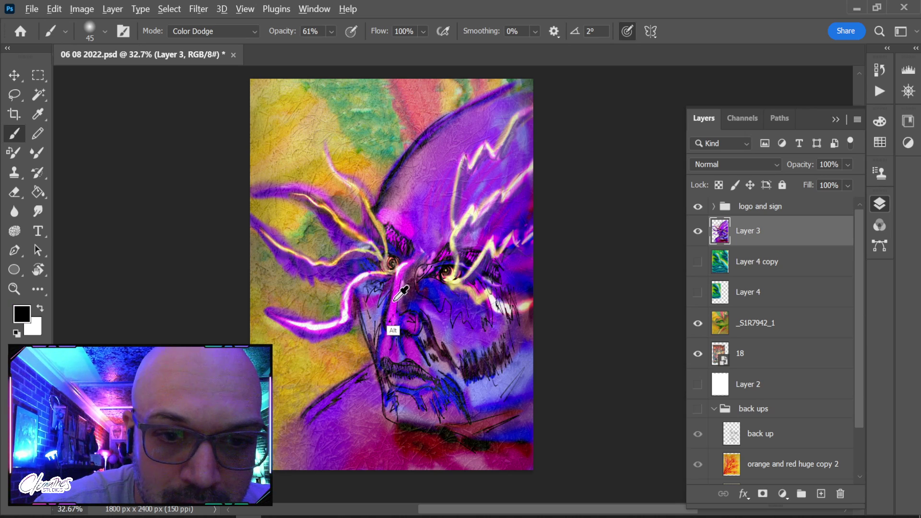
alt+click(401, 311)
key(x)
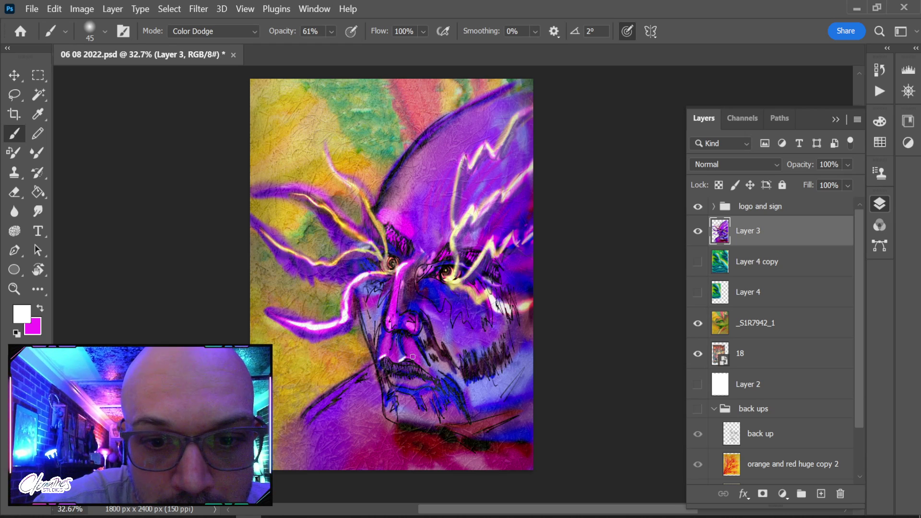
key(x)
drag(385, 338, 381, 357)
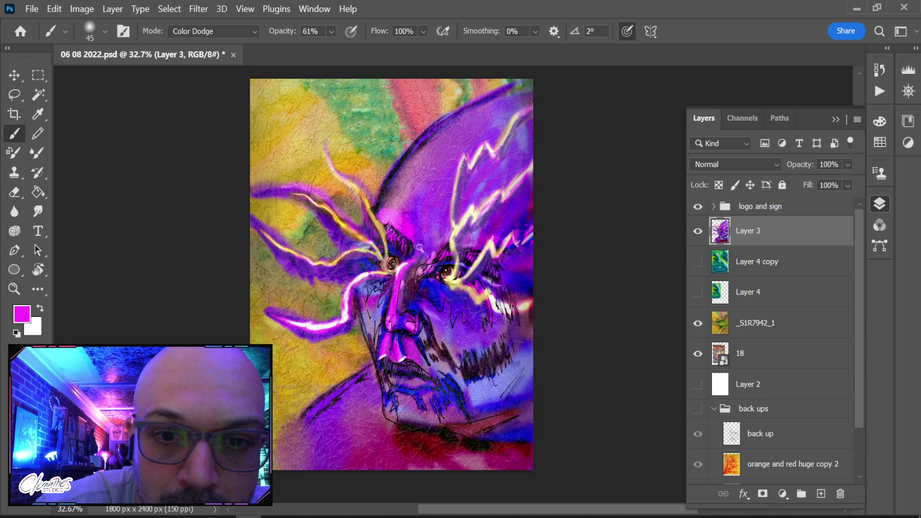
Enlarge the brush to 125 px, brush magenta along the forehead's outer edge, and add a white highlight above the eyebrow
key(bracketright)
key(bracketright)
key(bracketright)
key(bracketright)
key(bracketright)
key(bracketright)
key(bracketright)
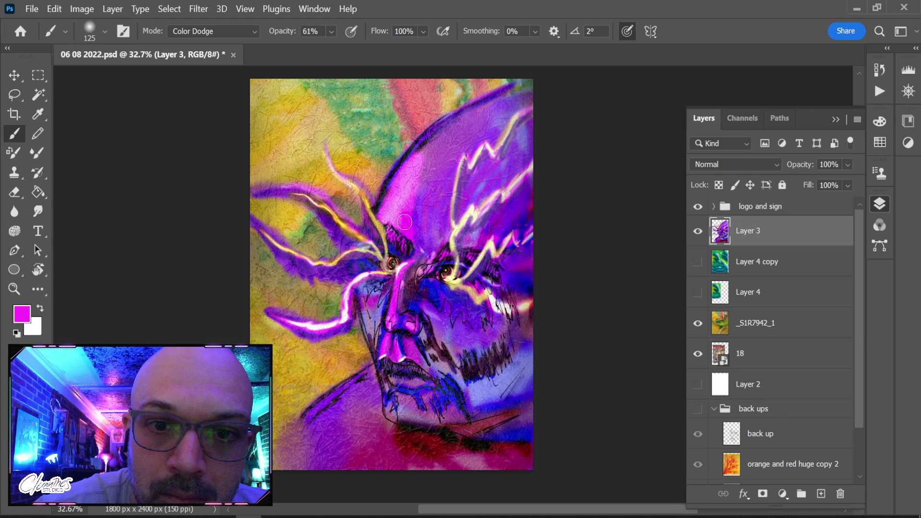
mouse_move(420, 156)
mouse_down()
mouse_move(480, 100)
mouse_move(543, 83)
mouse_up()
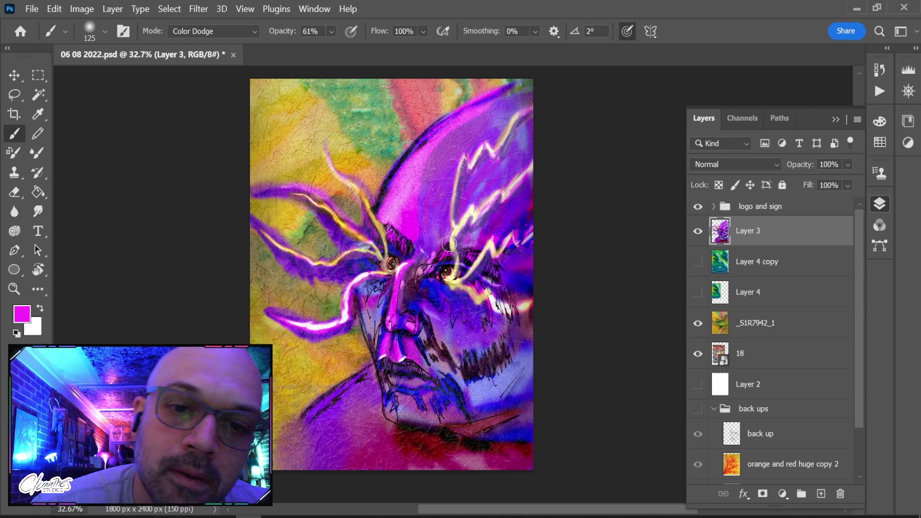
key(x)
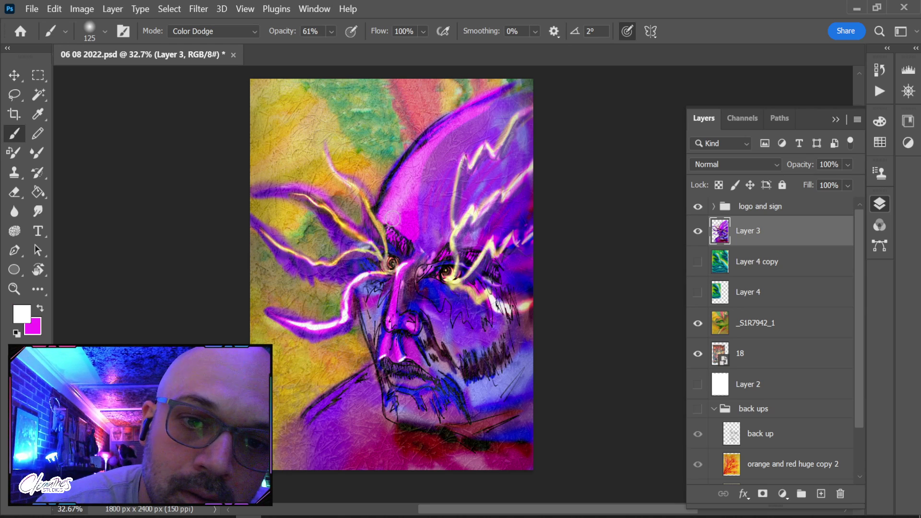
drag(392, 221, 398, 177)
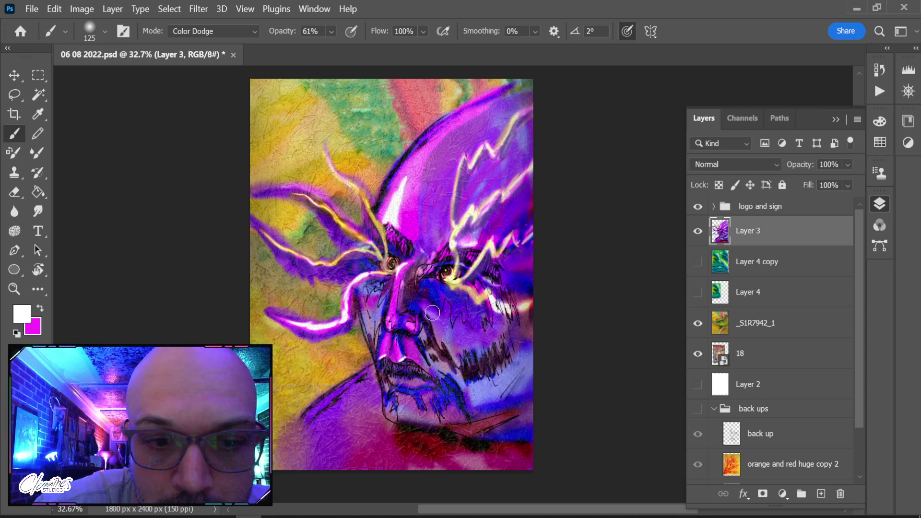
Add a magenta glow with white highlights to the cheek beside the nose, and brush magenta onto the tendril-side cheek
key(x)
mouse_move(445, 317)
mouse_down()
mouse_move(472, 333)
mouse_move(447, 344)
mouse_move(484, 326)
mouse_move(427, 304)
mouse_move(463, 334)
mouse_up()
key(x)
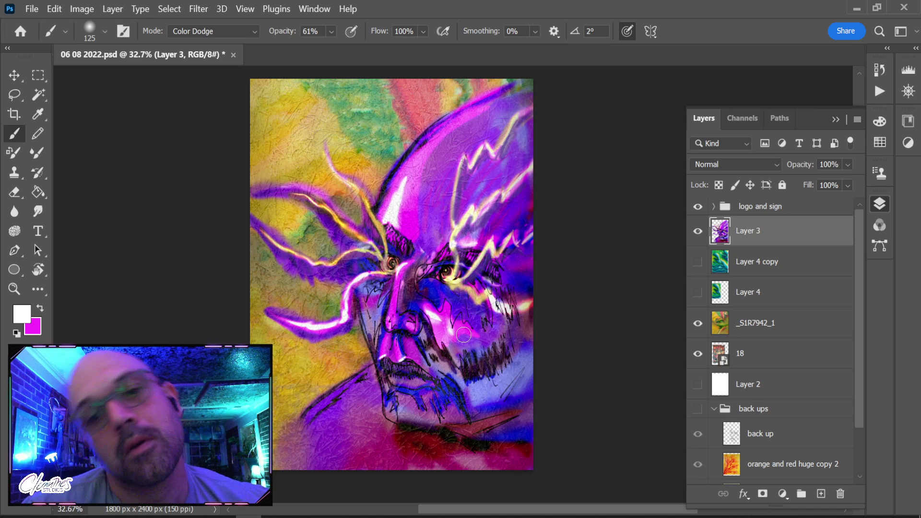
key(x)
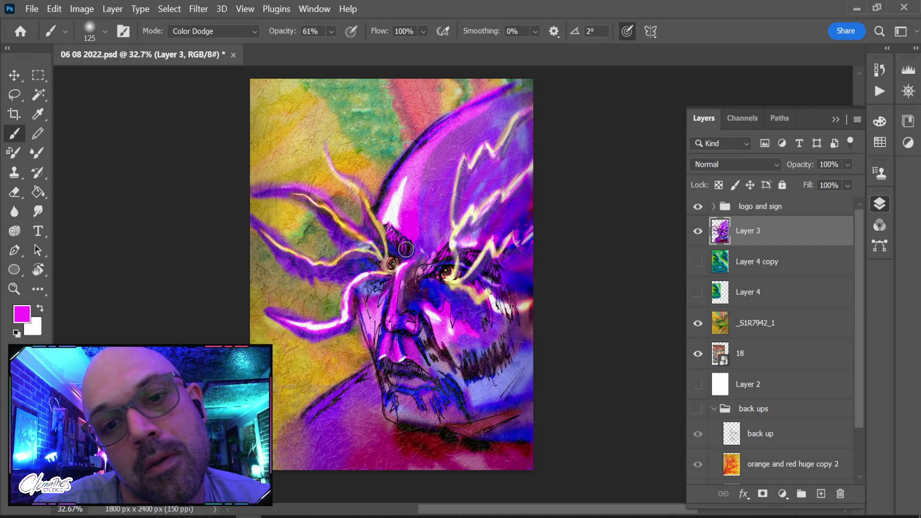
drag(371, 302, 361, 269)
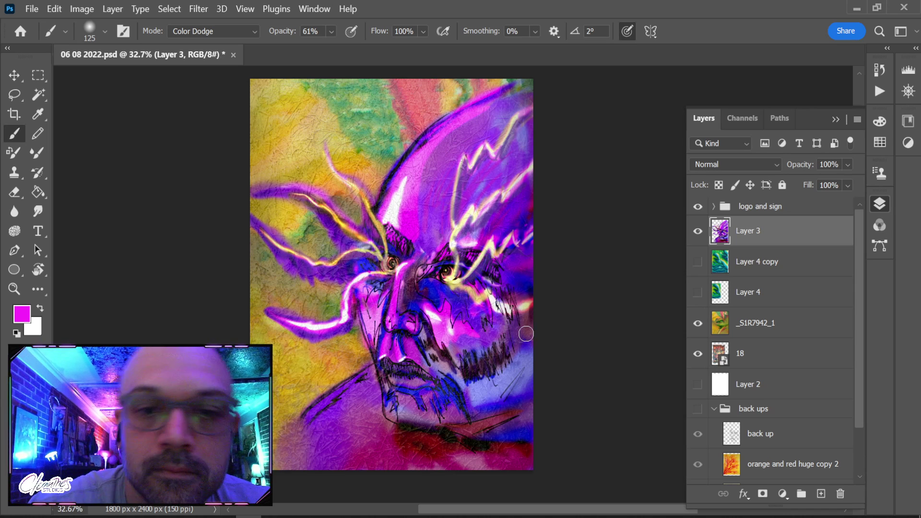
Sample yellow from the bolts, set the brush to Color mode at 70 px, and tint the area under the bolt-side eye
key(alt)
alt+click(457, 282)
drag(439, 281, 452, 308)
click(213, 31)
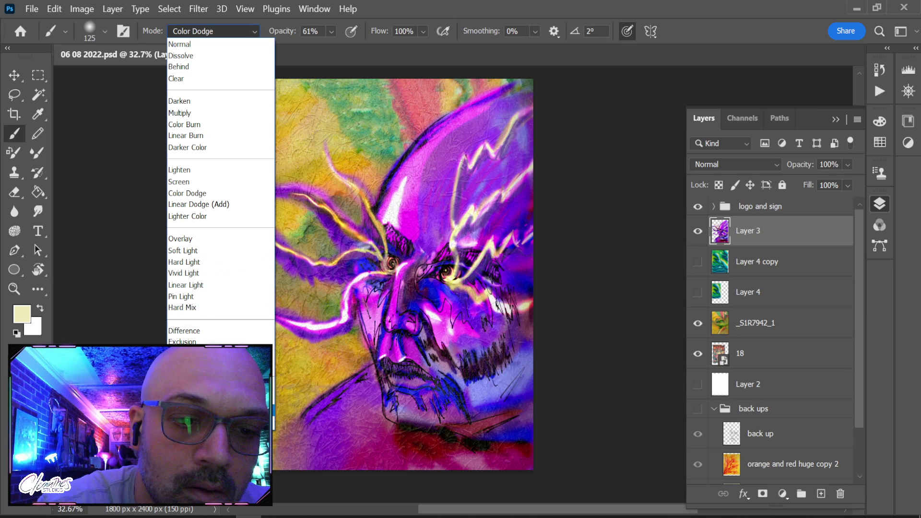
click(182, 409)
alt+click(462, 232)
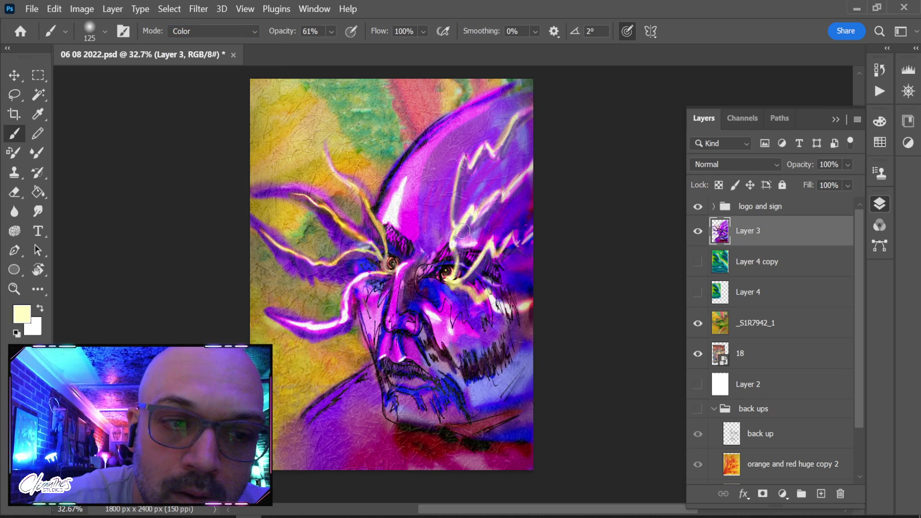
alt+click(414, 299)
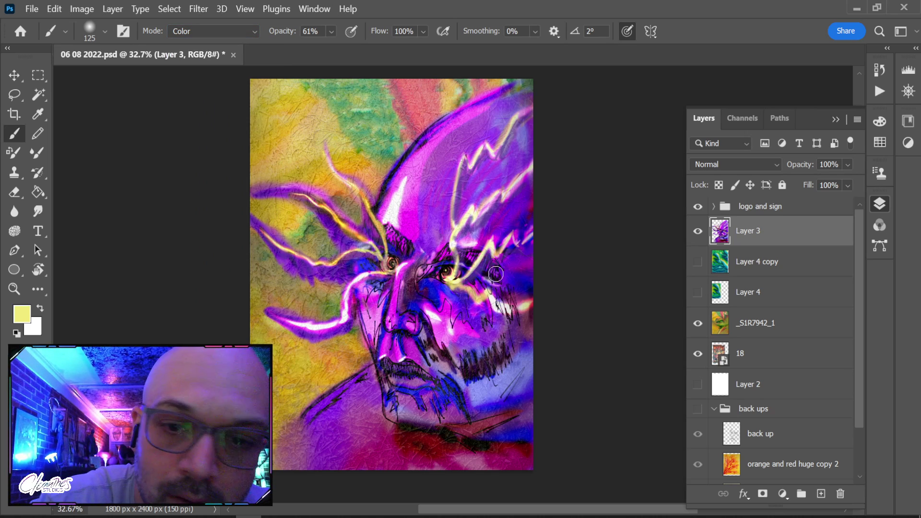
key(bracketleft)
key(bracketleft)
key(bracketleft)
key(bracketleft)
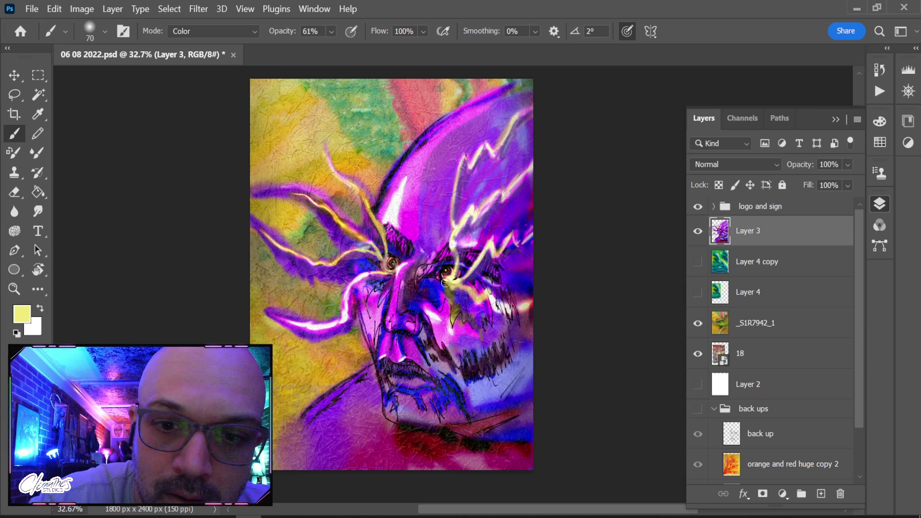
Return the brush to Color Dodge mode and, at 40 px, brighten yellow streaks under the bolt-side eye and along the uppermost tendril
click(215, 26)
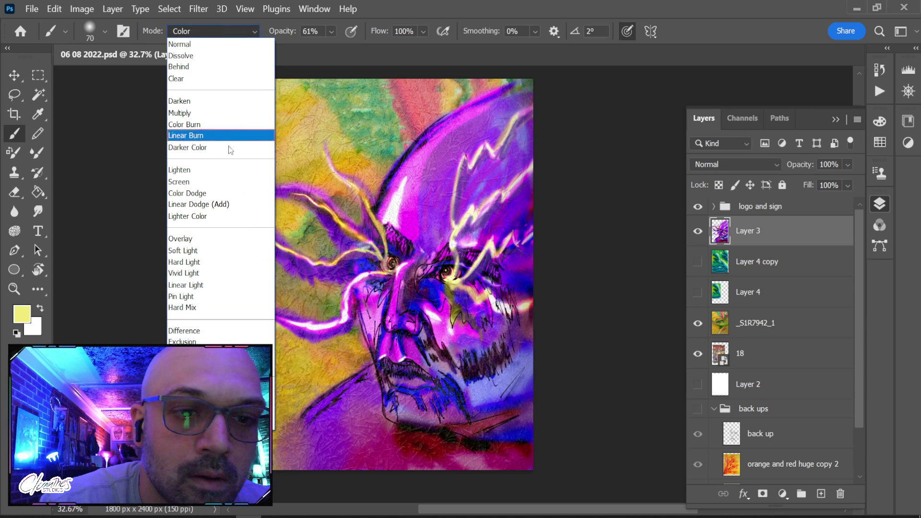
click(226, 192)
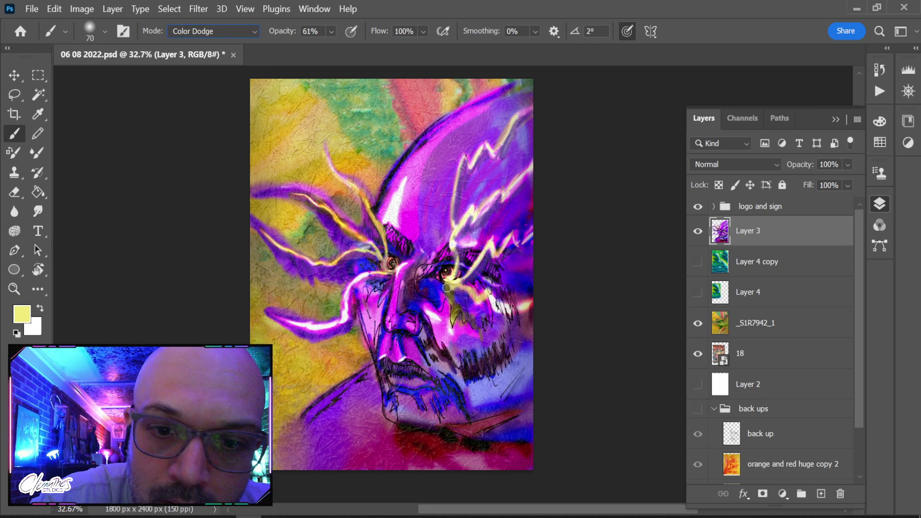
drag(452, 308, 453, 316)
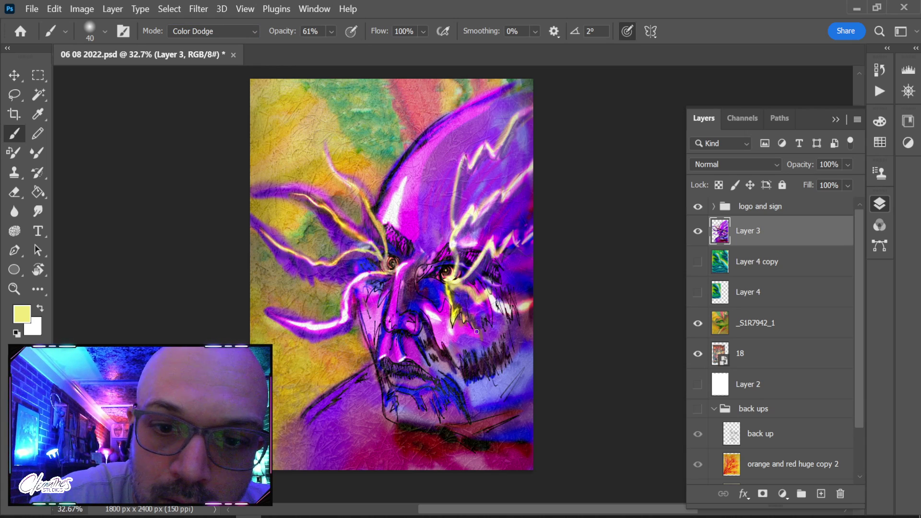
mouse_move(478, 331)
mouse_down()
mouse_move(449, 305)
mouse_move(447, 283)
mouse_up()
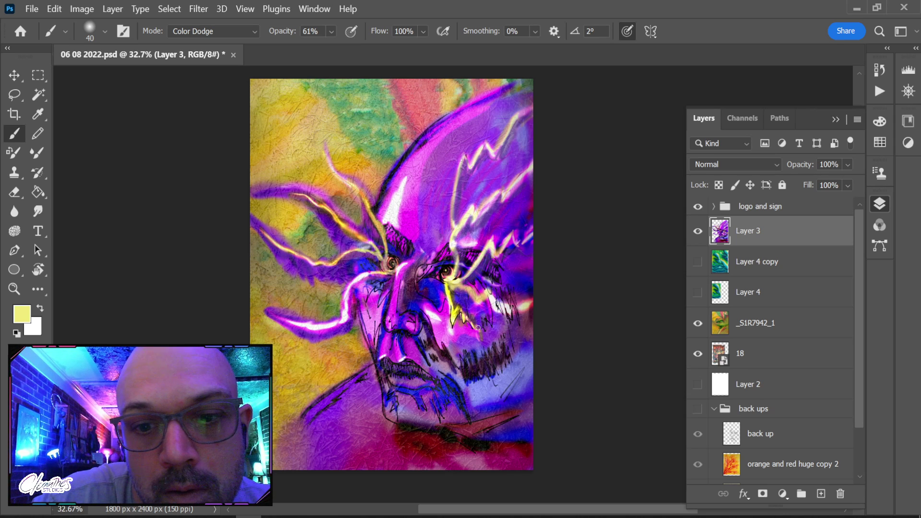
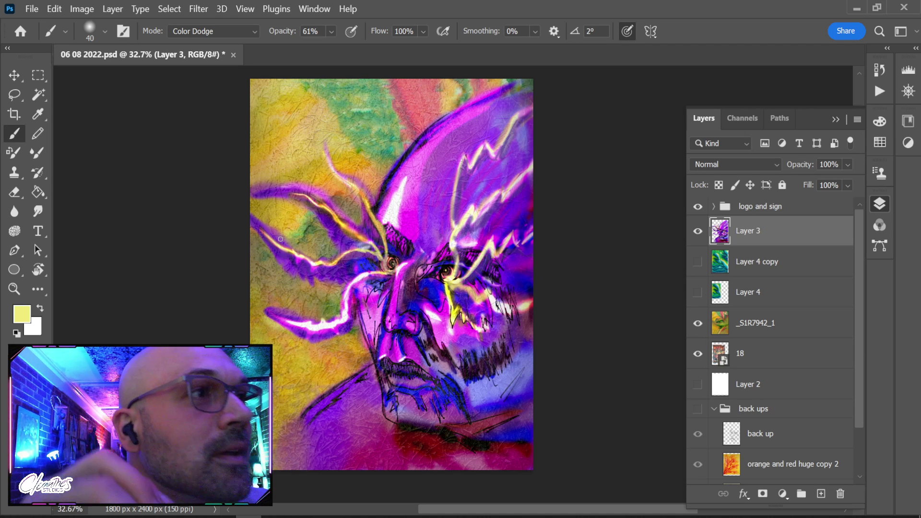
mouse_move(326, 149)
mouse_down()
mouse_move(361, 188)
mouse_move(368, 215)
mouse_up()
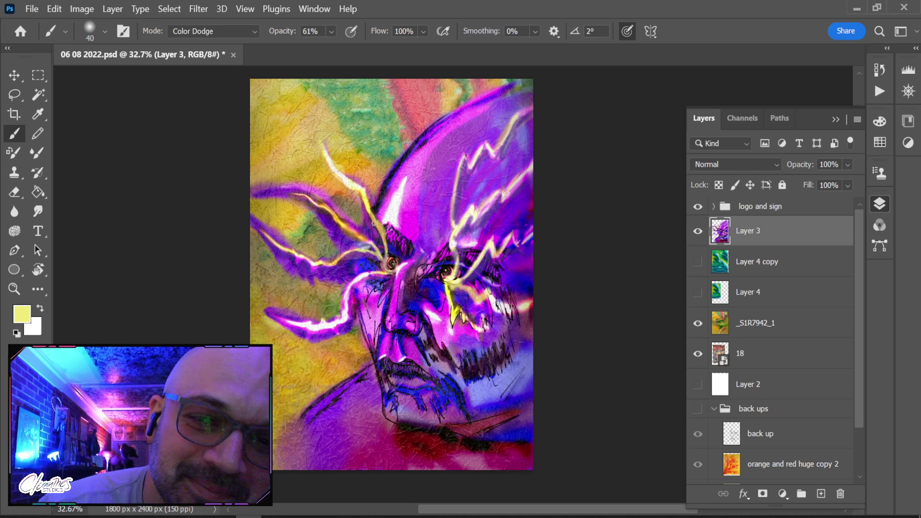
drag(378, 236, 385, 266)
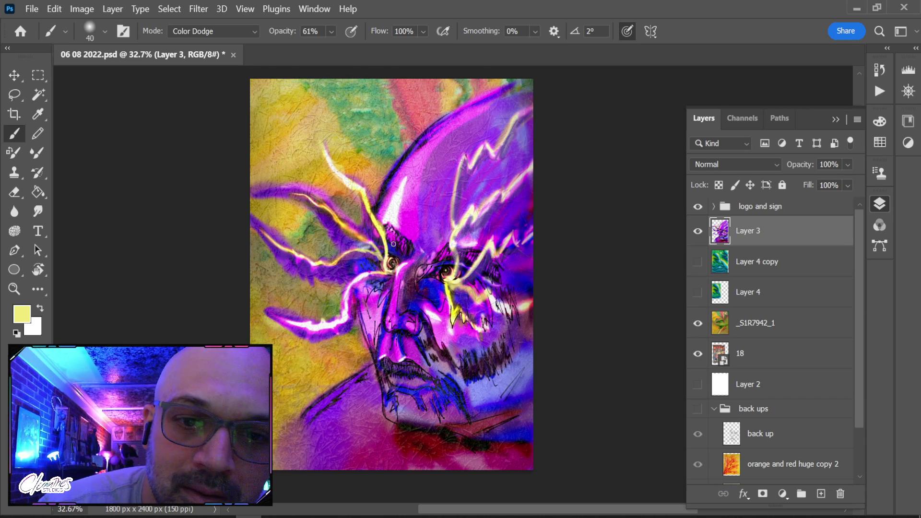
Switch the brush to Dissolve mode and paint yellow between the nose bridge and the inner eyebrow
click(224, 33)
click(230, 51)
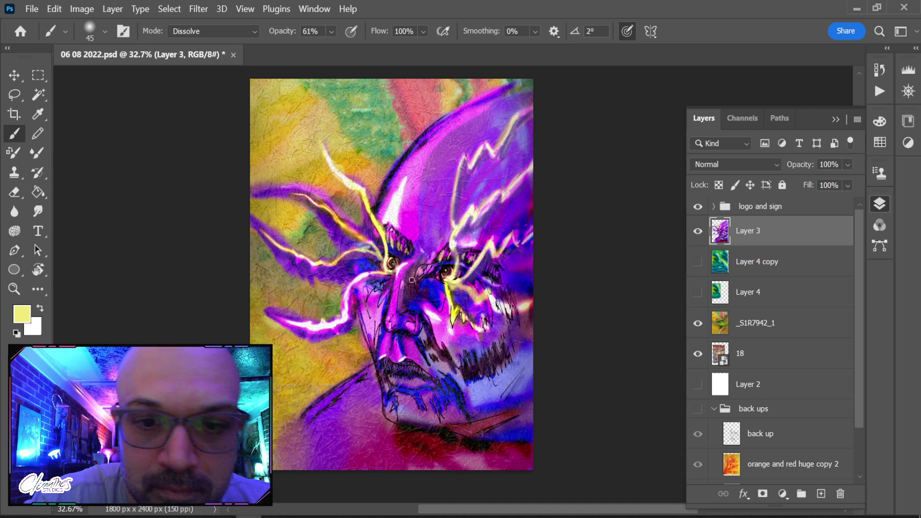
drag(404, 283, 421, 260)
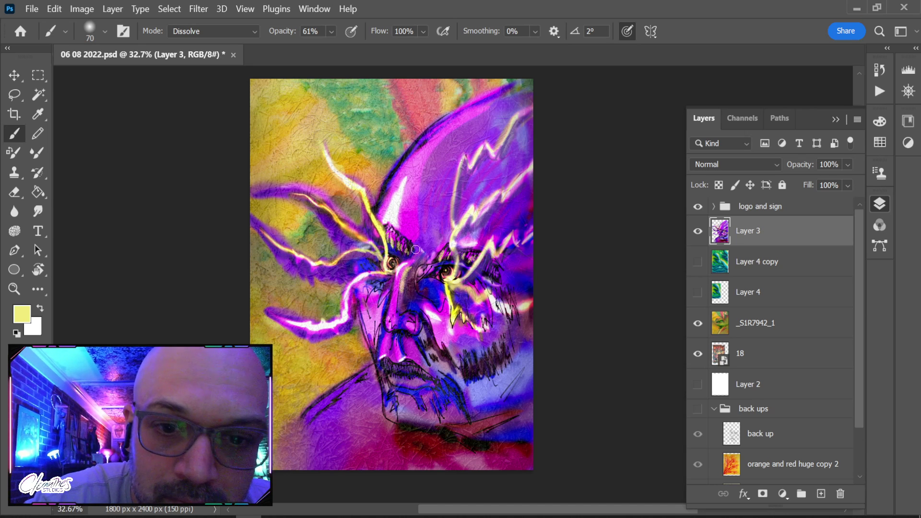
right_click(469, 197)
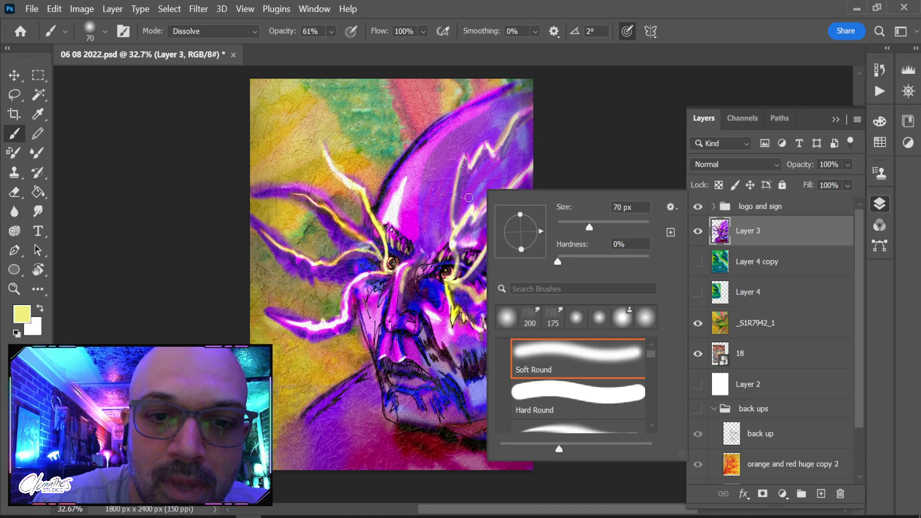
key(Escape)
Set the brush to Normal mode and paint pale yellow light along the side of the nose and around the nostrils
click(240, 31)
click(240, 42)
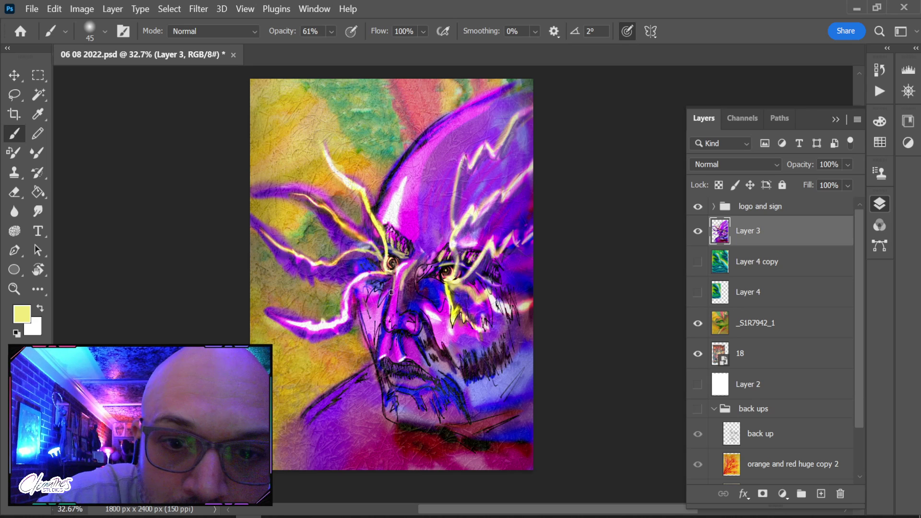
drag(391, 295, 389, 303)
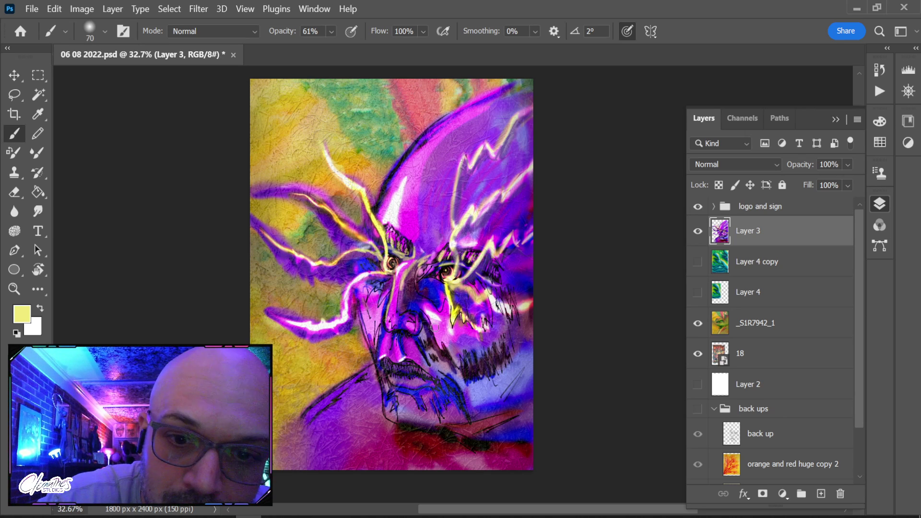
mouse_move(429, 318)
mouse_down()
mouse_move(453, 346)
mouse_move(434, 310)
mouse_move(416, 319)
mouse_move(418, 333)
mouse_move(410, 310)
mouse_move(423, 330)
mouse_move(415, 331)
mouse_move(414, 316)
mouse_move(414, 333)
mouse_move(406, 305)
mouse_move(397, 311)
mouse_up()
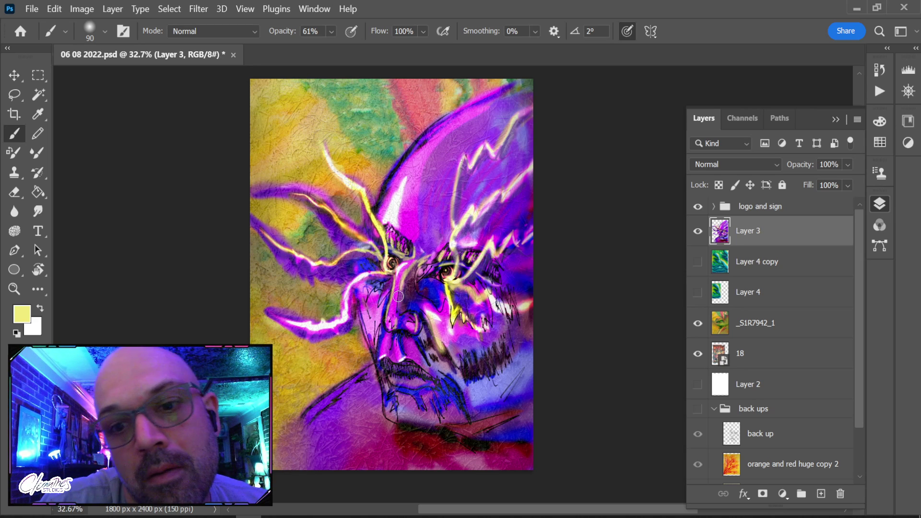
Enlarge the brush to 175 px and paint soft pale yellow over the lower cheek above the beard line
key(bracketright)
key(bracketright)
key(bracketright)
key(bracketright)
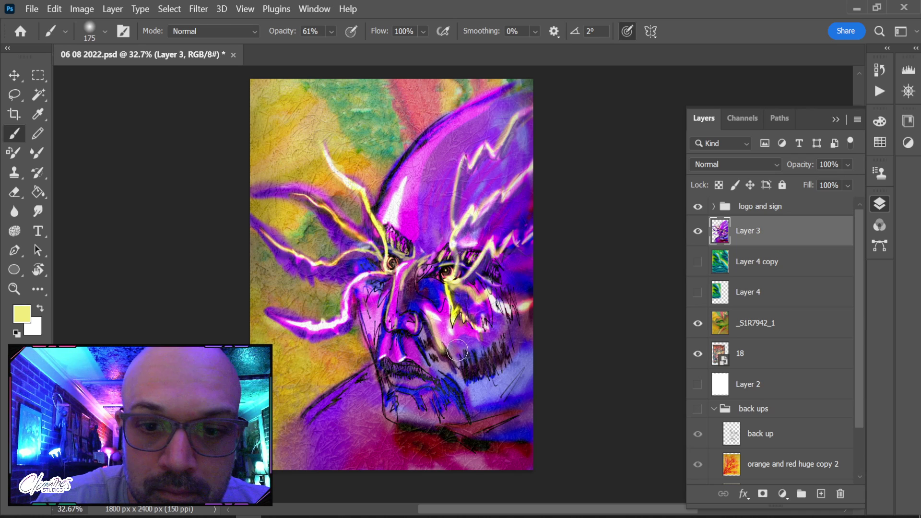
mouse_move(481, 350)
mouse_down()
mouse_move(500, 317)
mouse_move(483, 340)
mouse_move(458, 344)
mouse_move(442, 332)
mouse_move(482, 346)
mouse_up()
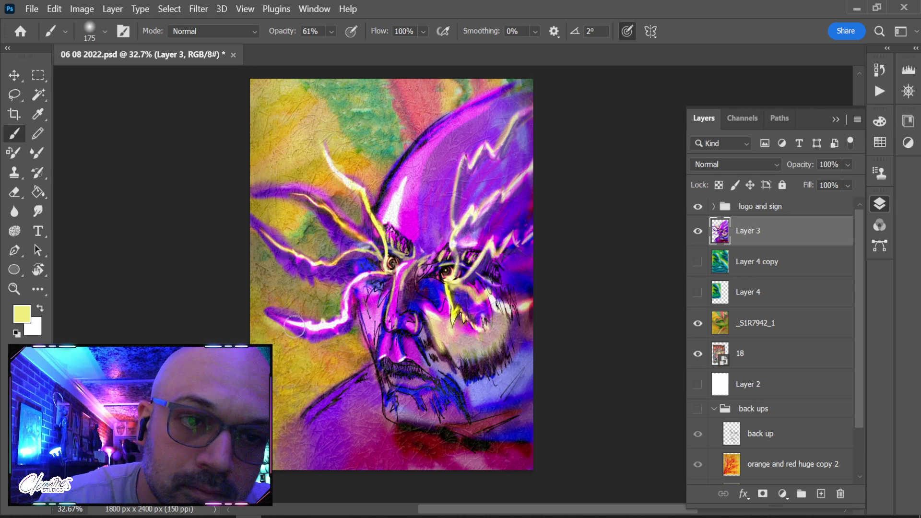
Set the brush to Color mode, reduce it to 80 px, and tint the tendrils' bright lines yellow
click(219, 32)
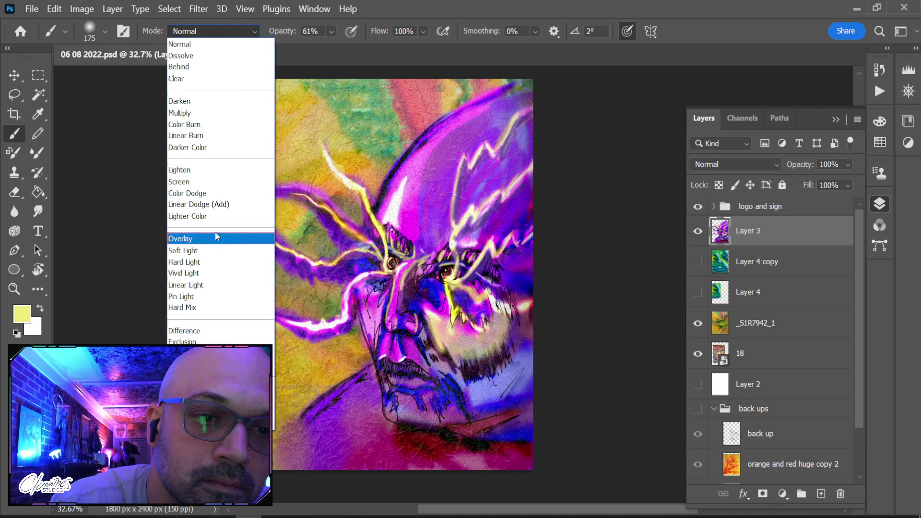
click(211, 410)
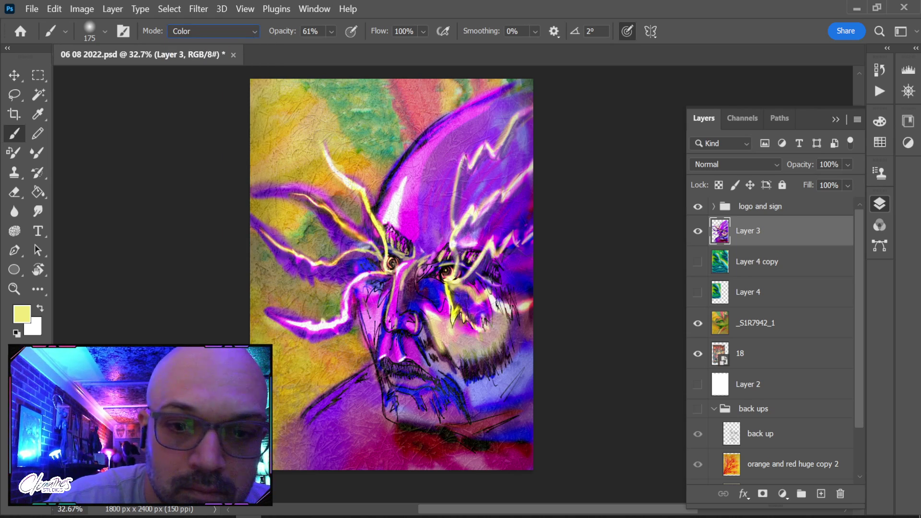
key(bracketleft)
key(bracketleft)
key(bracketleft)
key(bracketleft)
key(bracketleft)
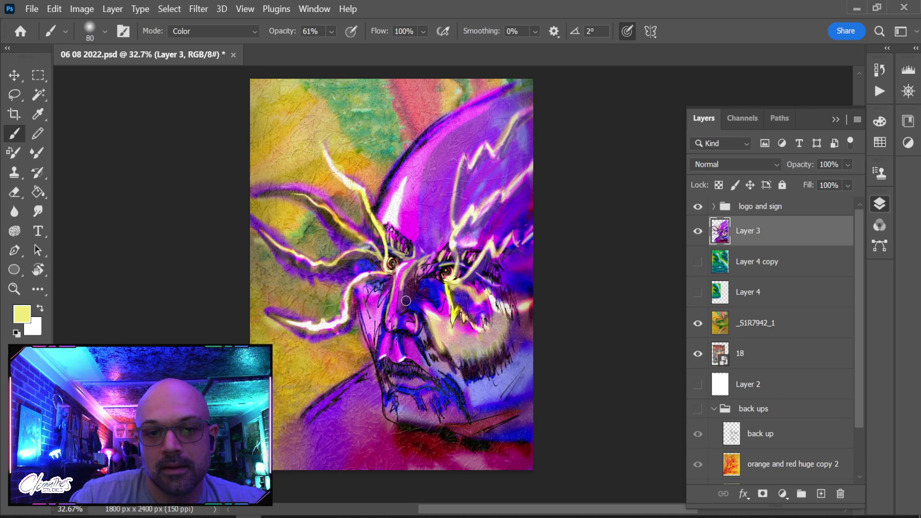
Show the back ups group, hide its back up layer, and select that layer
scroll(755, 355, down, 2)
click(698, 378)
click(792, 385)
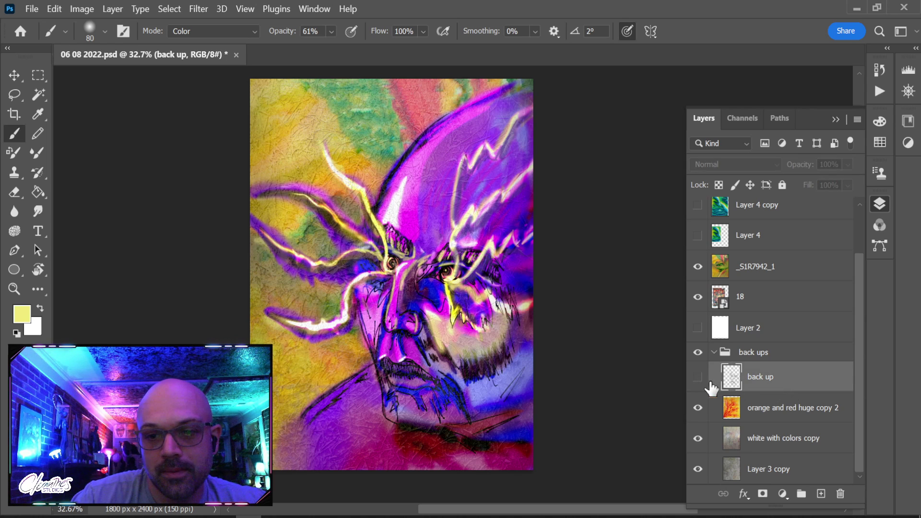
drag(789, 384, 829, 499)
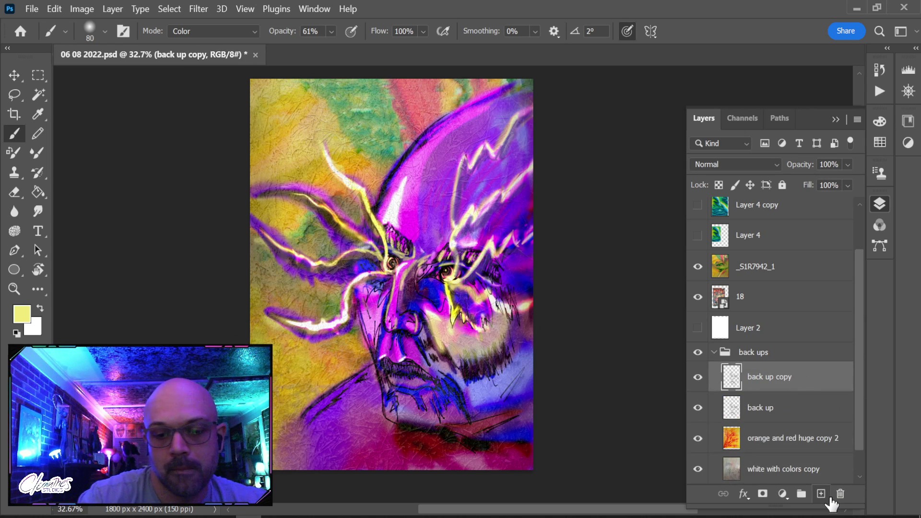
key(ctrl+shift+bracketright)
key(ctrl+z)
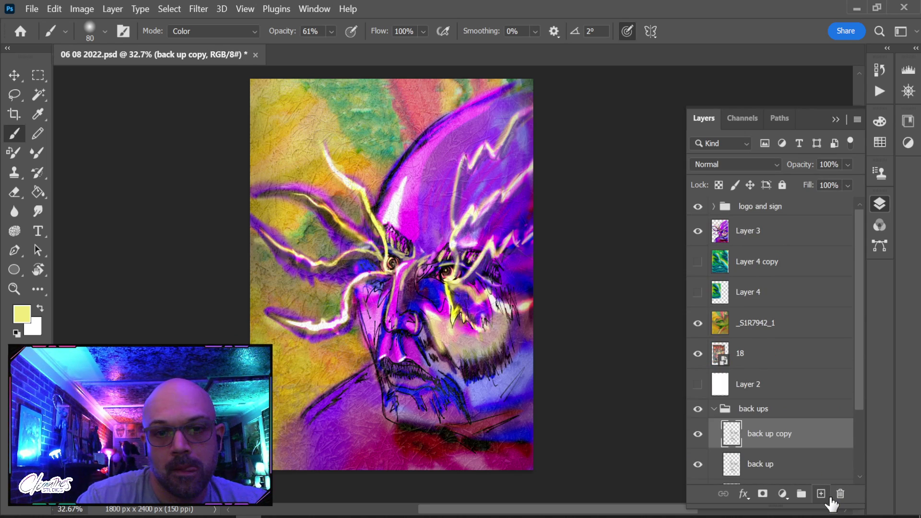
key(Delete)
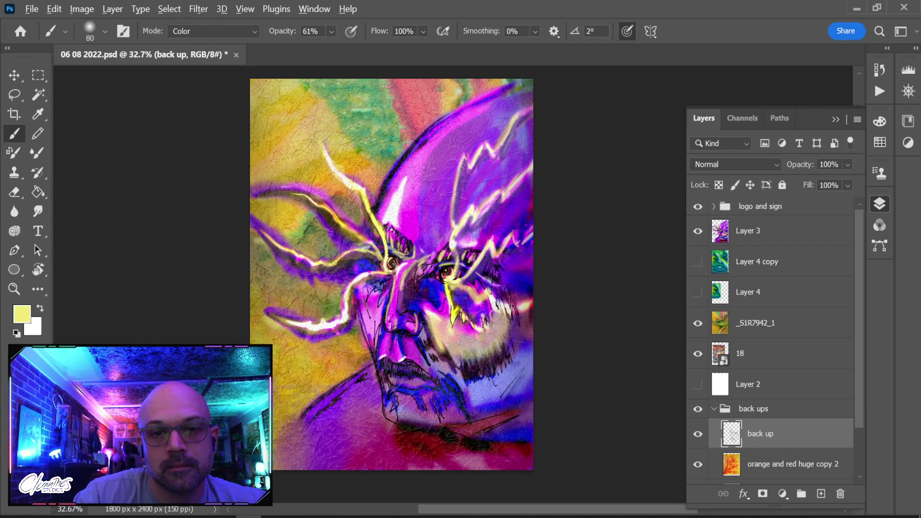
On Layer 3, tint the forehead and nose side yellow and the space between the eyebrows dark blue with a 90 px Color-mode brush
scroll(494, 315, up, 2)
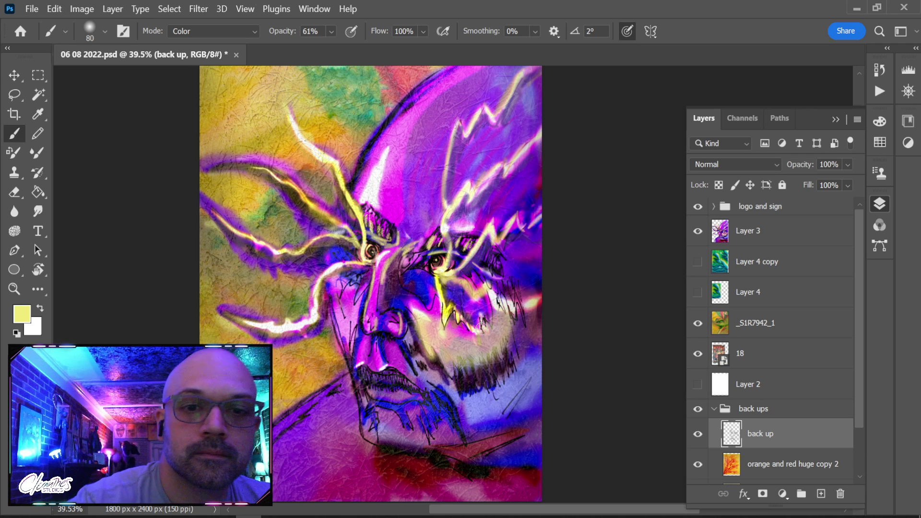
key(bracketright)
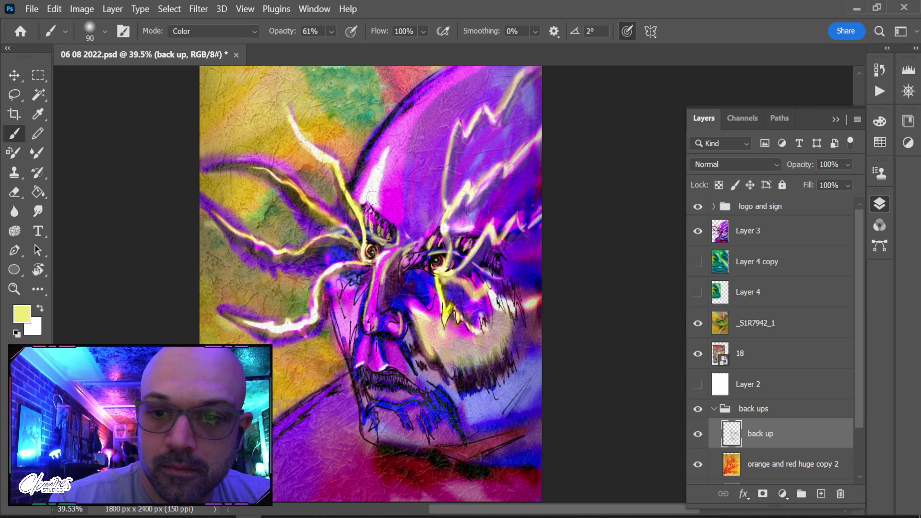
click(764, 241)
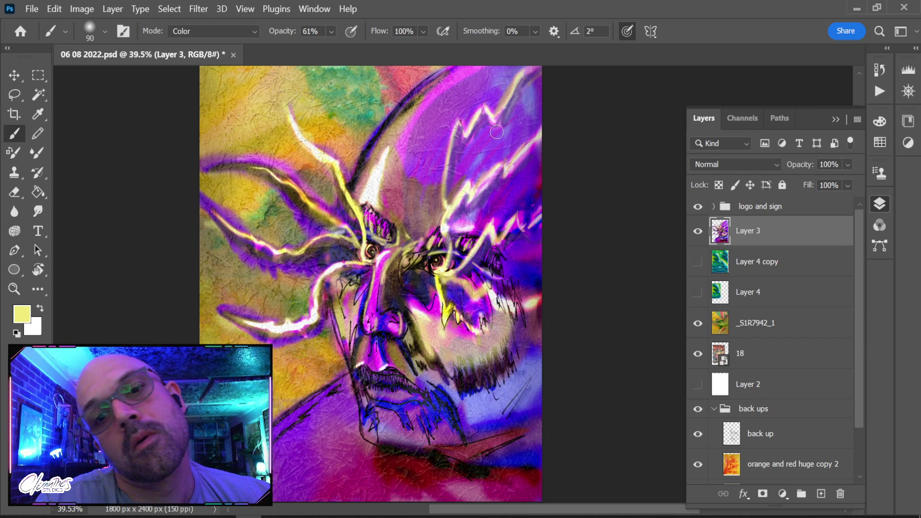
alt+click(424, 285)
drag(401, 242, 433, 223)
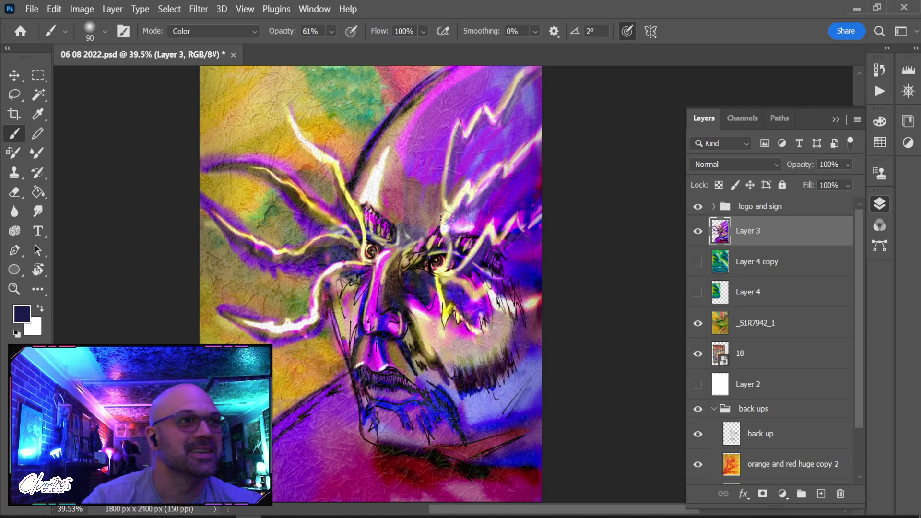
Reduce the Smudge tool to 35 px and blend the yellow speckles into the hairs of the portrait's right-hand eyebrow
key(z)
mouse_move(476, 269)
mouse_down()
mouse_move(485, 323)
mouse_move(514, 382)
mouse_up()
scroll(514, 383, up, 3)
key(b)
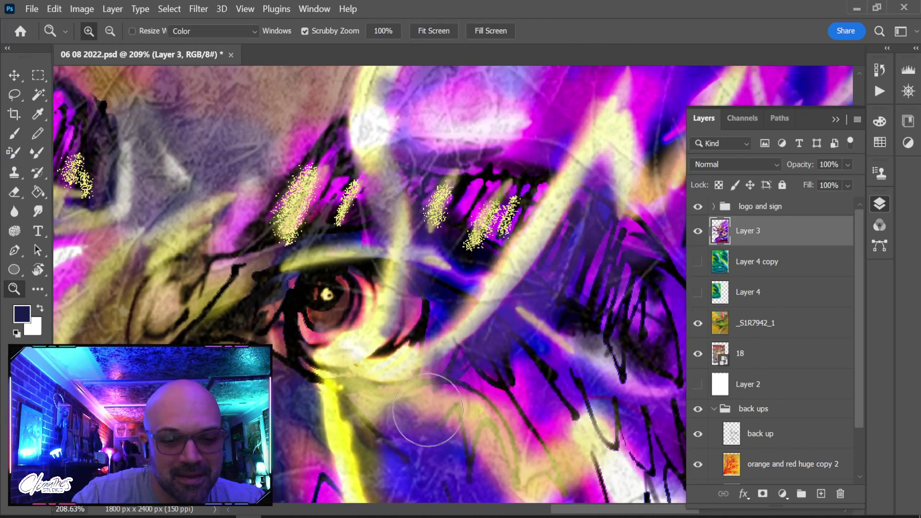
drag(435, 202, 480, 275)
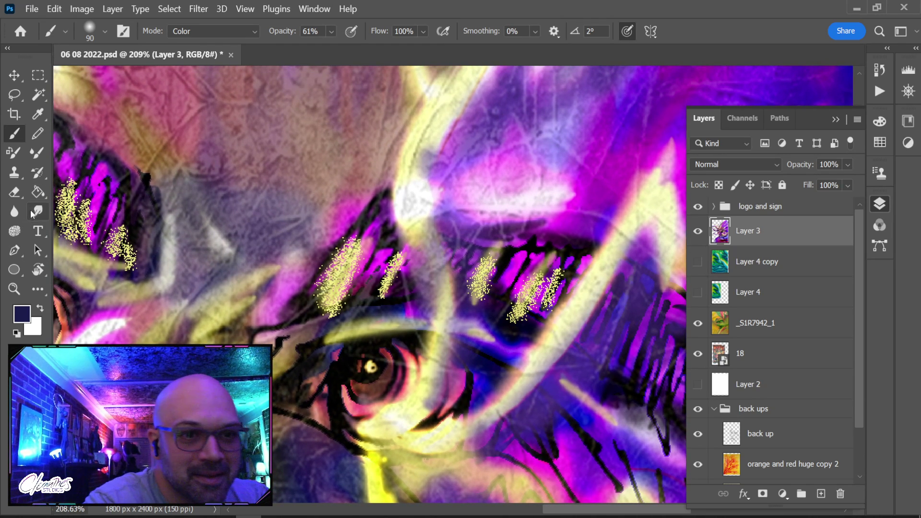
click(38, 212)
key(bracketleft)
key(bracketleft)
key(bracketleft)
key(bracketleft)
key(bracketleft)
key(bracketleft)
key(bracketleft)
key(bracketleft)
key(bracketleft)
key(bracketleft)
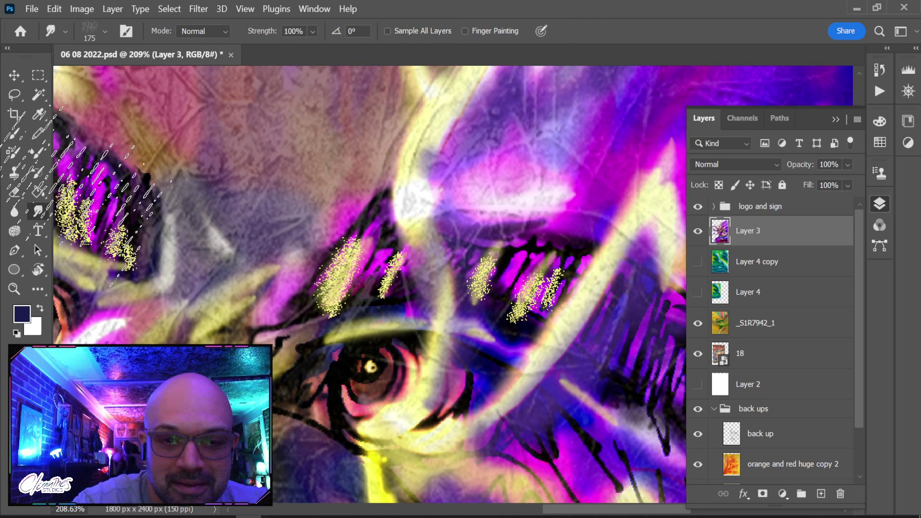
key(bracketleft)
mouse_move(345, 302)
mouse_down()
mouse_move(328, 284)
mouse_move(336, 261)
mouse_move(352, 273)
mouse_move(376, 227)
mouse_move(384, 288)
mouse_move(369, 268)
mouse_move(331, 312)
mouse_up()
mouse_move(492, 289)
mouse_down()
mouse_move(482, 269)
mouse_move(501, 242)
mouse_up()
mouse_move(516, 321)
mouse_down()
mouse_move(544, 262)
mouse_move(532, 307)
mouse_move(563, 273)
mouse_move(561, 256)
mouse_up()
drag(332, 325, 374, 335)
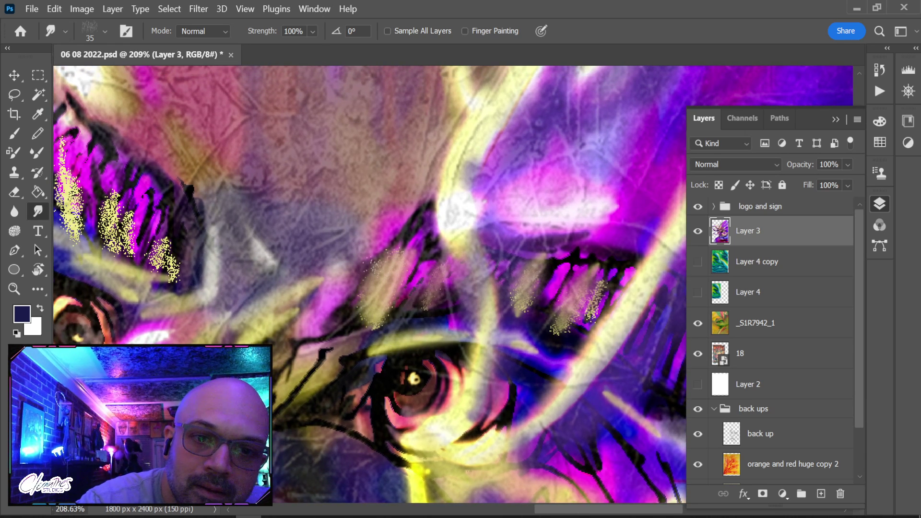
Smudge the yellow speckles along the hairs of the portrait's left-hand eyebrow
mouse_move(229, 312)
mouse_down()
mouse_move(380, 353)
mouse_move(391, 285)
mouse_move(412, 345)
mouse_move(415, 312)
mouse_move(365, 287)
mouse_move(355, 252)
mouse_up()
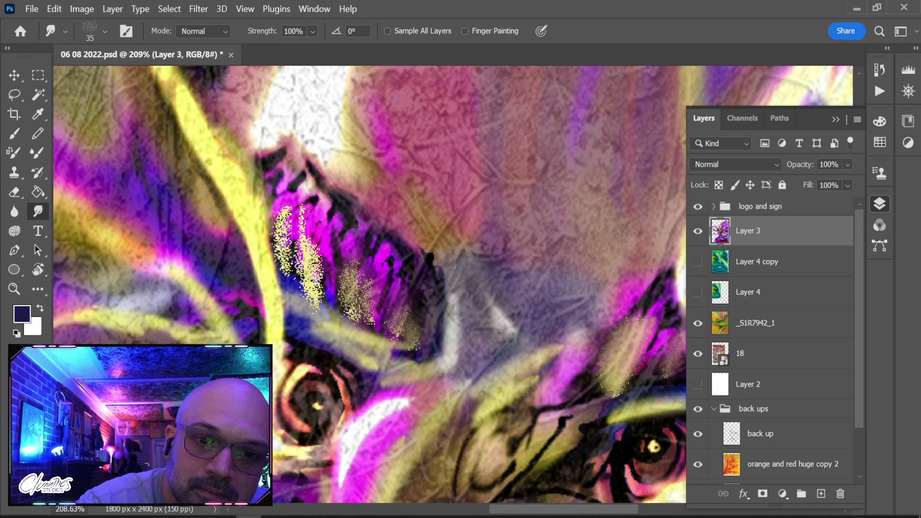
mouse_move(319, 288)
mouse_down()
mouse_move(311, 232)
mouse_move(285, 192)
mouse_up()
drag(286, 253, 289, 269)
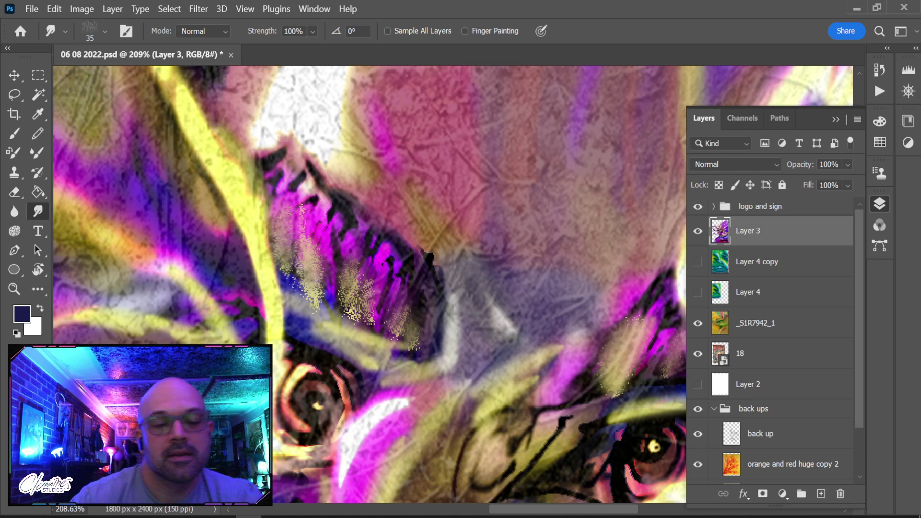
drag(318, 305, 300, 280)
drag(302, 226, 299, 206)
drag(349, 319, 345, 271)
drag(380, 333, 372, 318)
drag(422, 279, 428, 256)
scroll(424, 266, down, 4)
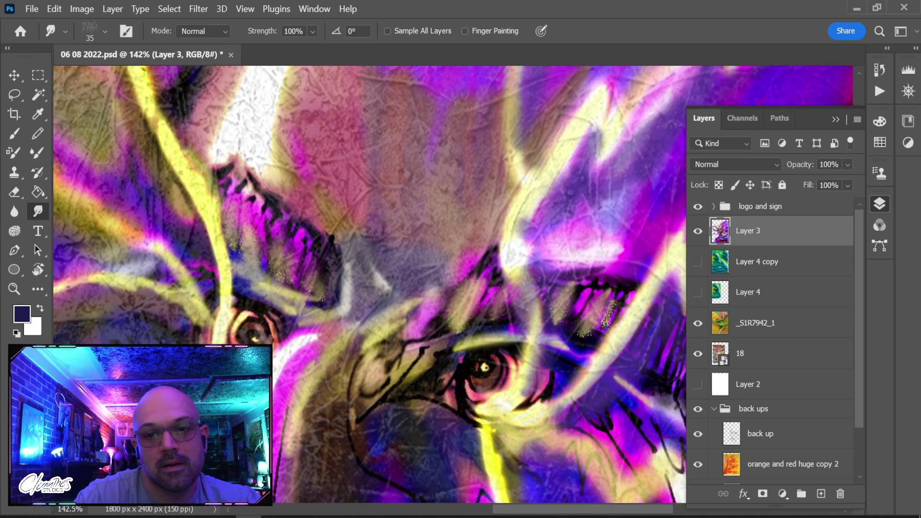
Smudge the remaining yellow speckles at the outer end of the portrait's right-hand eyebrow
scroll(417, 268, down, 2)
scroll(558, 290, up, 6)
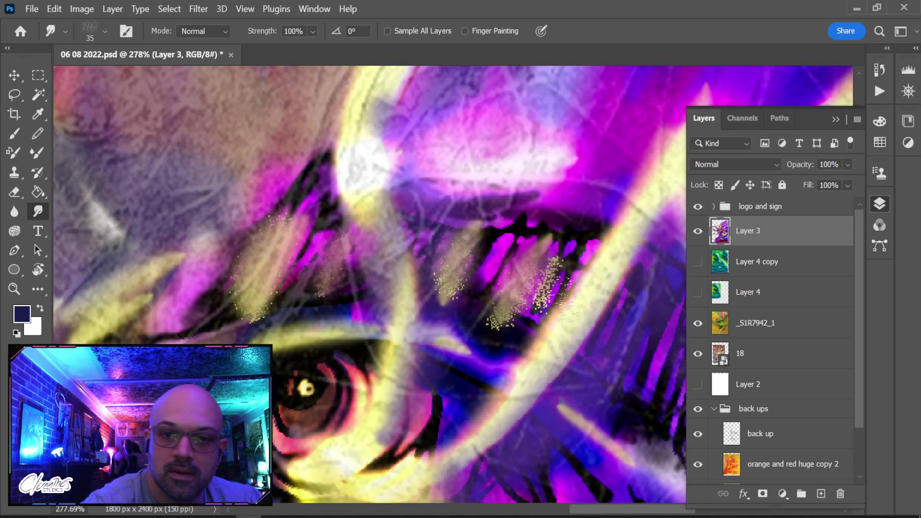
drag(561, 278, 552, 307)
drag(571, 239, 528, 321)
mouse_move(513, 262)
mouse_down()
mouse_move(503, 326)
mouse_move(552, 240)
mouse_up()
scroll(419, 372, down, 7)
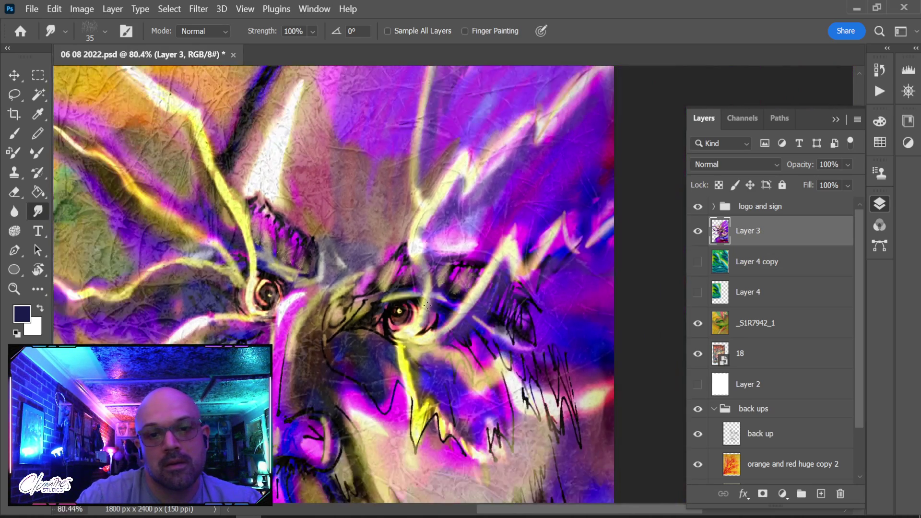
scroll(420, 372, down, 3)
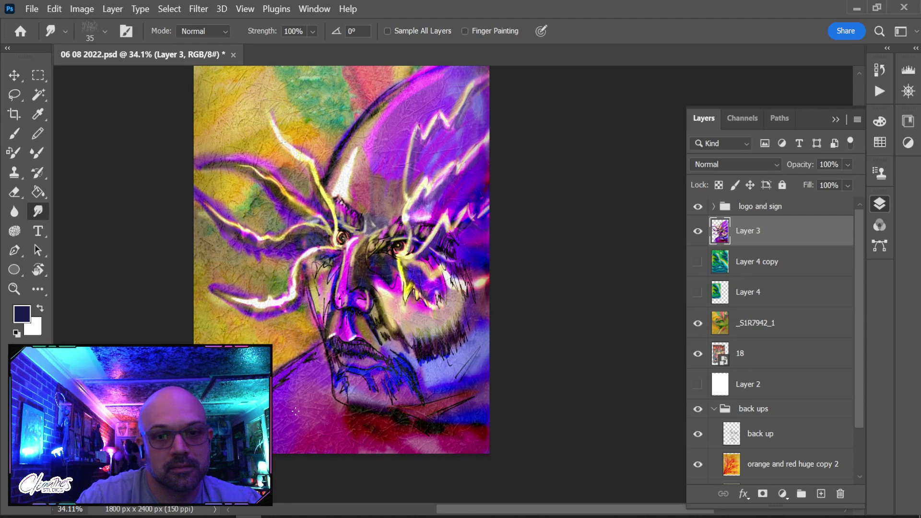
scroll(301, 410, down, 1)
drag(312, 413, 335, 436)
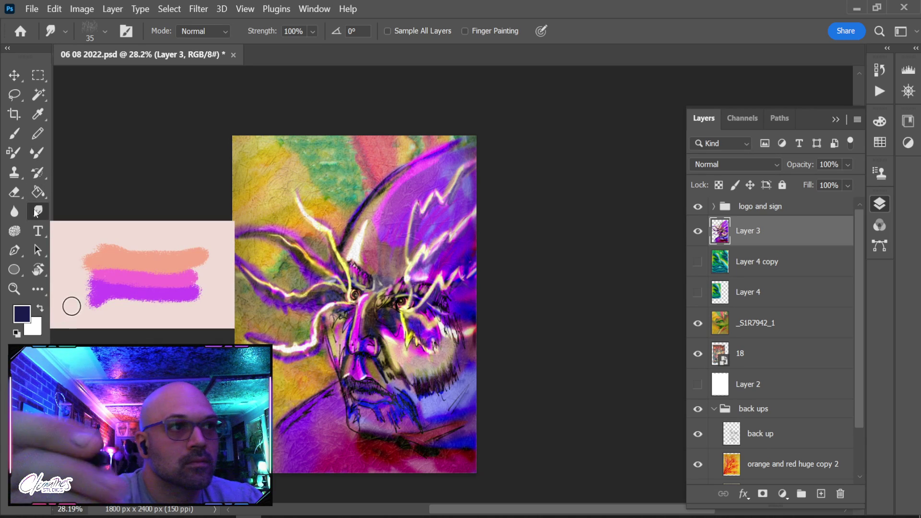
key(bracketright)
key(bracketright)
key(bracketright)
key(bracketright)
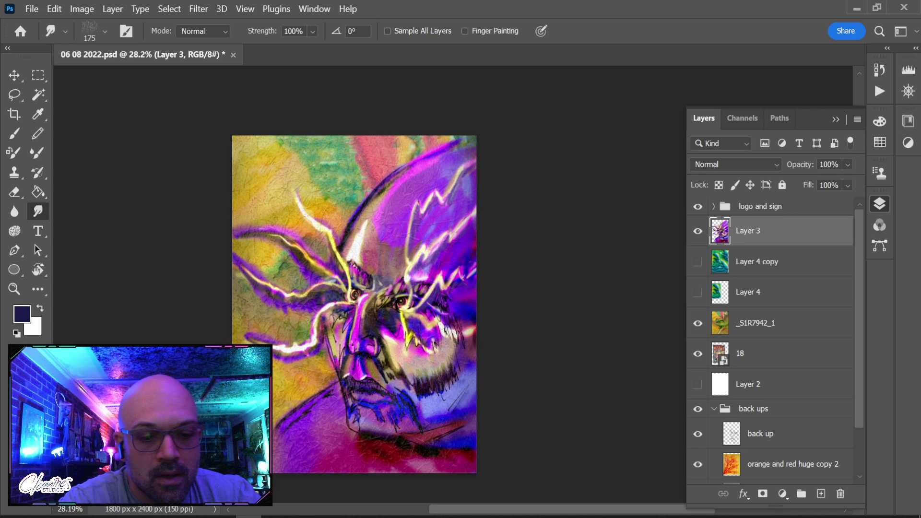
key(r)
key(l)
key(r)
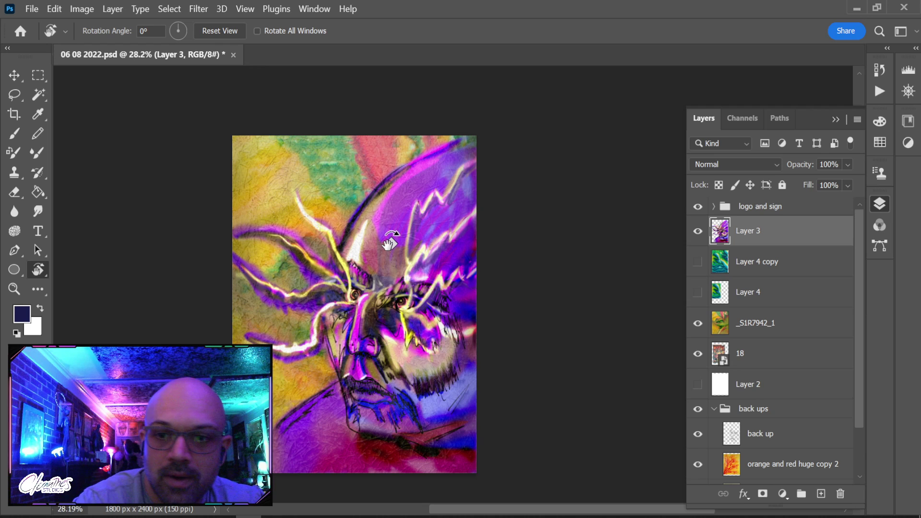
key(l)
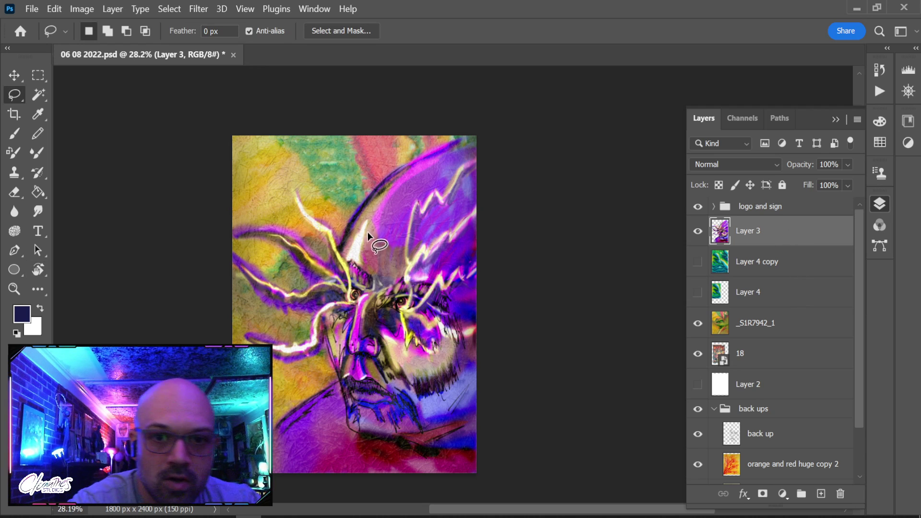
click(39, 211)
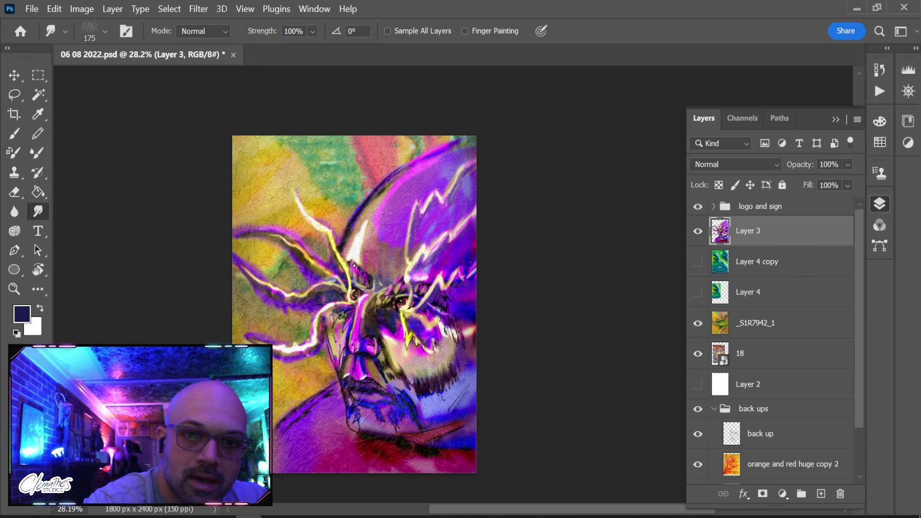
Give the Smudge tool a soft round 300 px tip, try smearing the white forehead highlight, and undo the smear
right_click(390, 229)
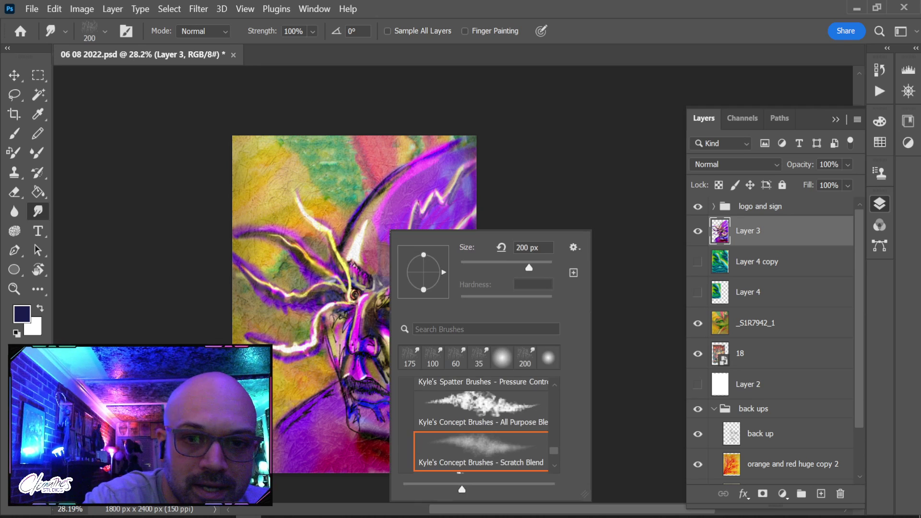
scroll(554, 426, up, 10)
click(485, 403)
click(376, 239)
key(bracketright)
key(bracketright)
mouse_move(375, 239)
mouse_down()
mouse_move(365, 207)
mouse_move(359, 249)
mouse_move(375, 229)
mouse_up()
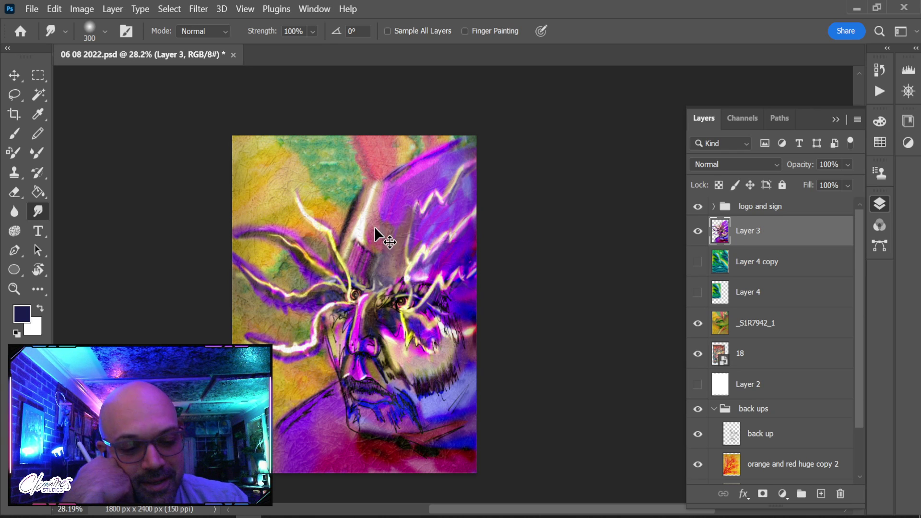
key(ctrl+z)
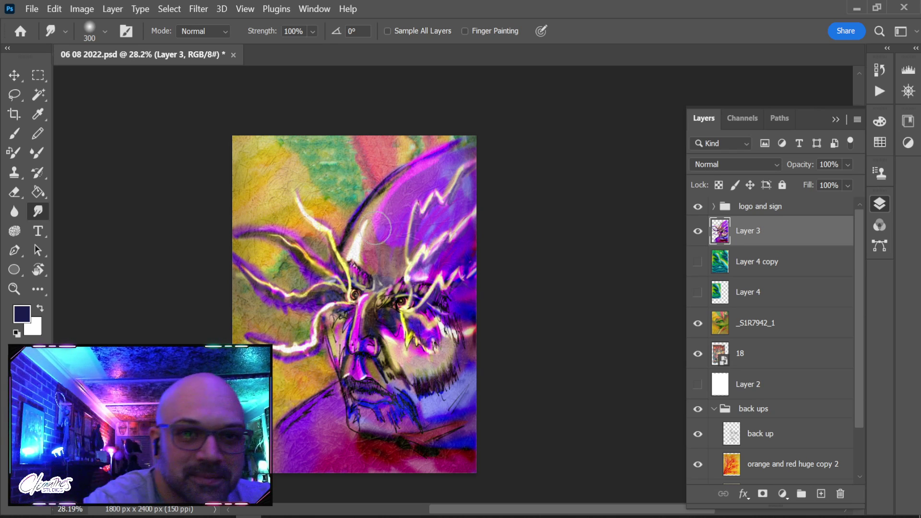
Lower the Smudge strength to 72% and blend the white forehead highlight and surrounding colors along the curve of the skull
click(312, 31)
drag(306, 49, 319, 50)
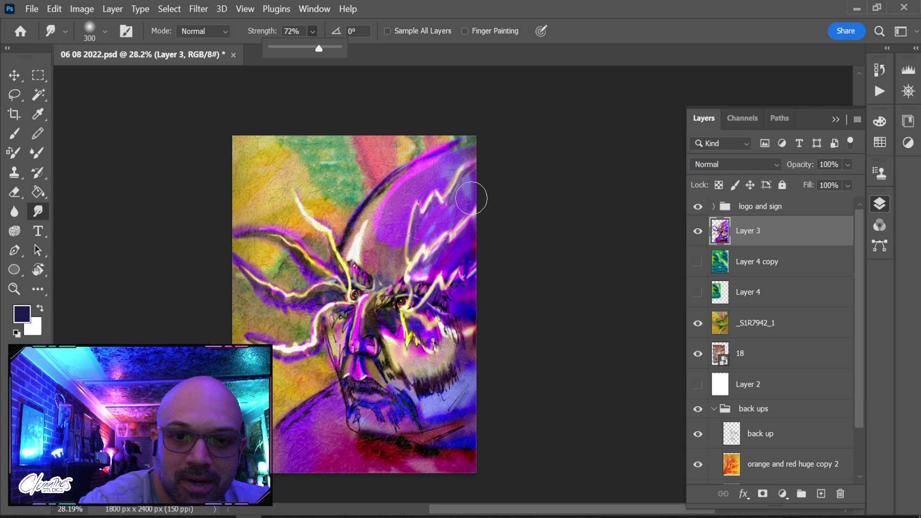
click(379, 225)
mouse_move(379, 224)
mouse_down()
mouse_move(363, 247)
mouse_move(377, 227)
mouse_move(379, 197)
mouse_move(362, 242)
mouse_move(391, 199)
mouse_move(381, 192)
mouse_move(371, 209)
mouse_move(400, 185)
mouse_move(385, 243)
mouse_move(398, 192)
mouse_move(391, 190)
mouse_up()
mouse_move(463, 147)
mouse_down()
mouse_move(388, 255)
mouse_move(386, 232)
mouse_move(383, 246)
mouse_move(465, 151)
mouse_up()
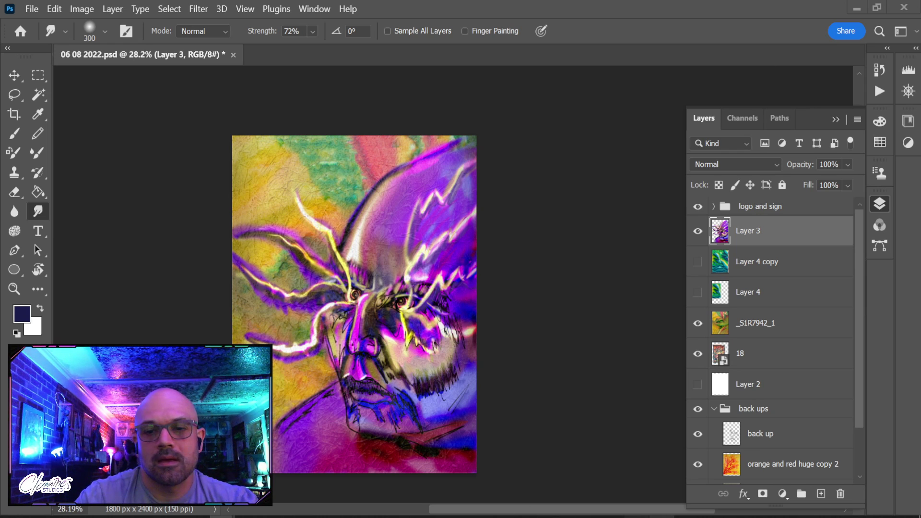
mouse_move(609, 517)
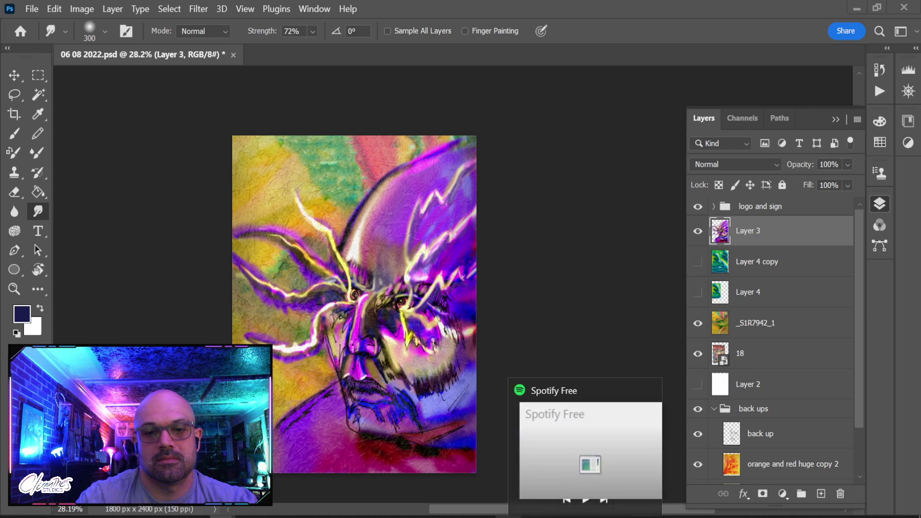